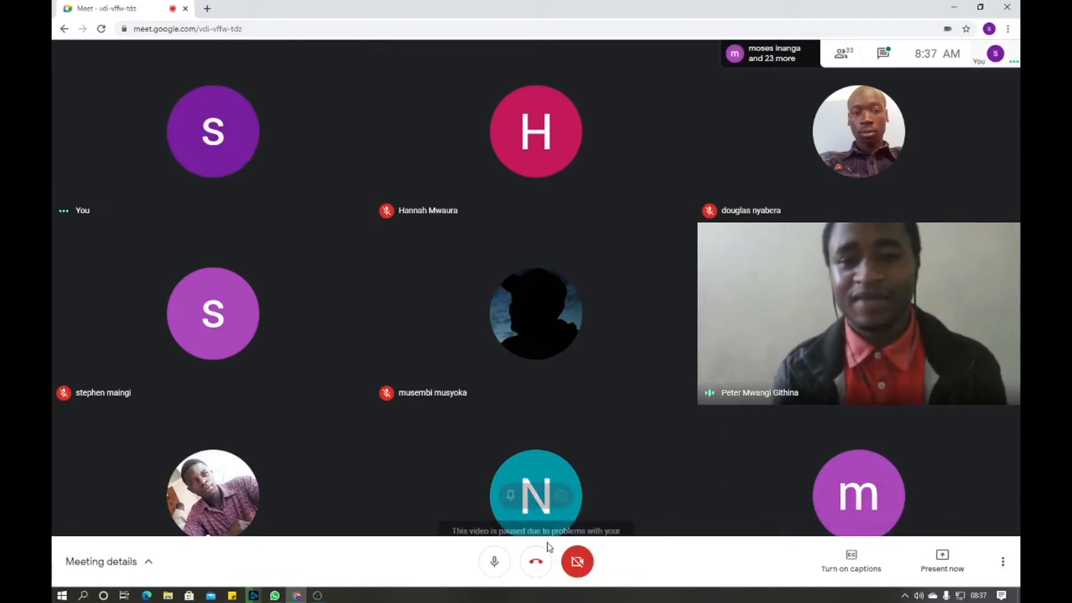
# Step: Mute the microphone in the meeting
pyautogui.click(500, 573)
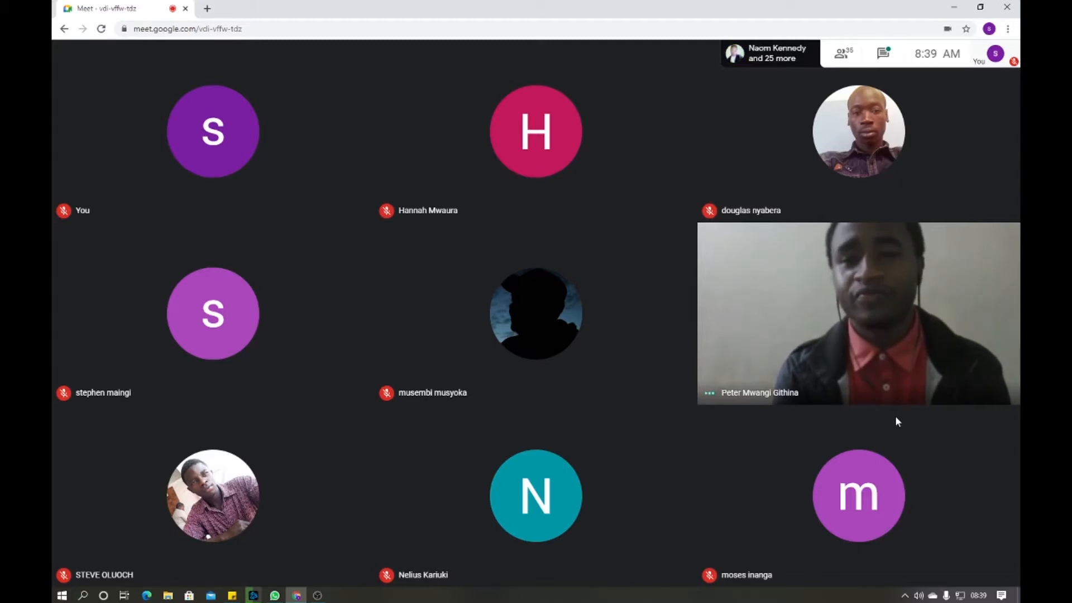
# Step: Look through the audio, video and general sections of the meeting settings, and close the settings
pyautogui.moveTo(962, 530)
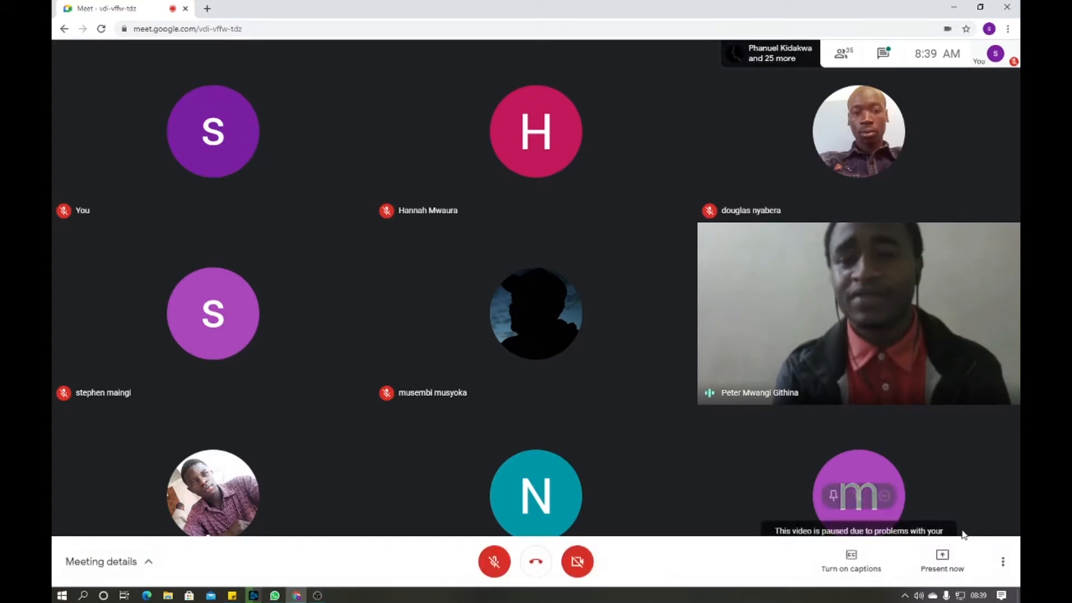
pyautogui.click(1002, 561)
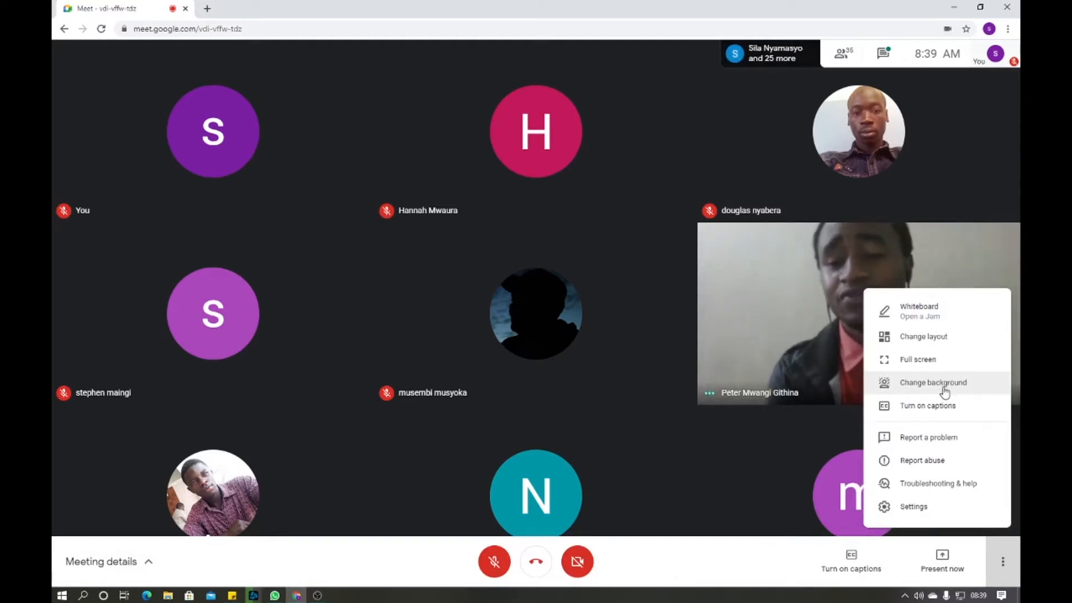
pyautogui.click(927, 515)
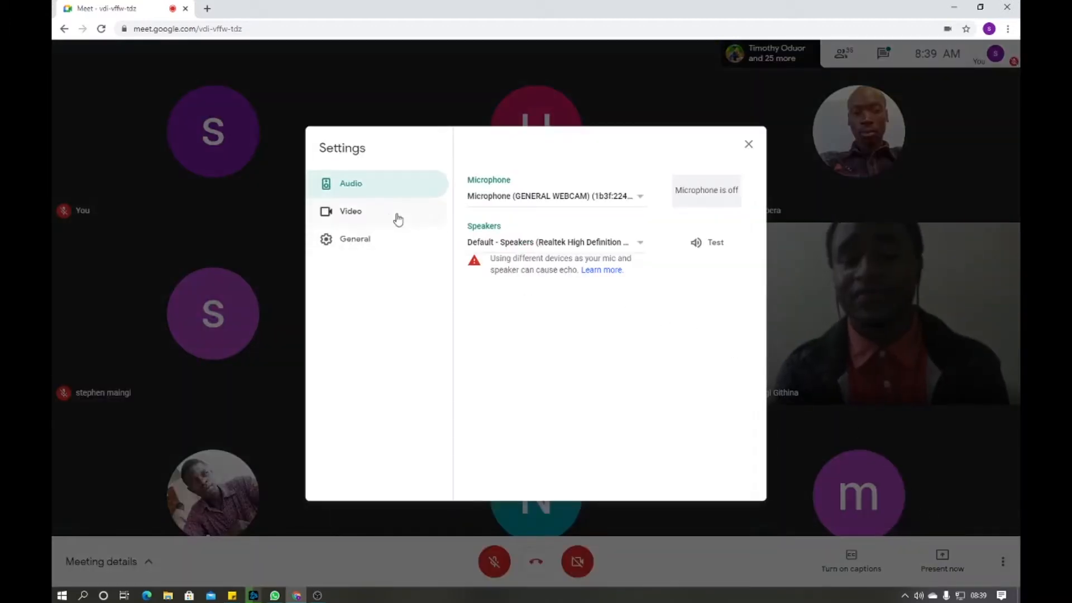
pyautogui.click(378, 223)
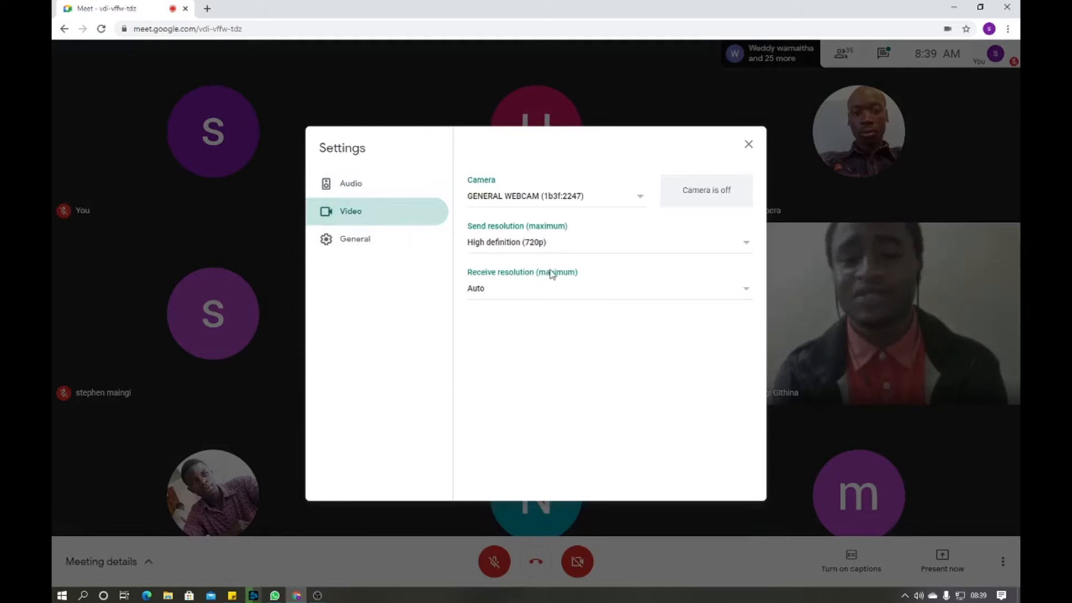
pyautogui.click(369, 242)
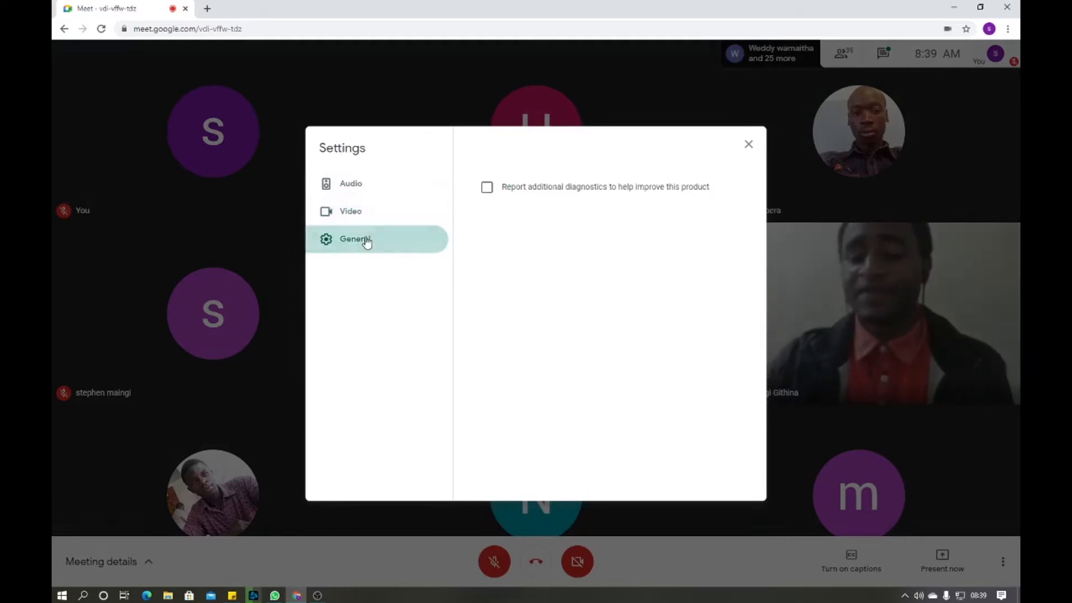
pyautogui.click(748, 146)
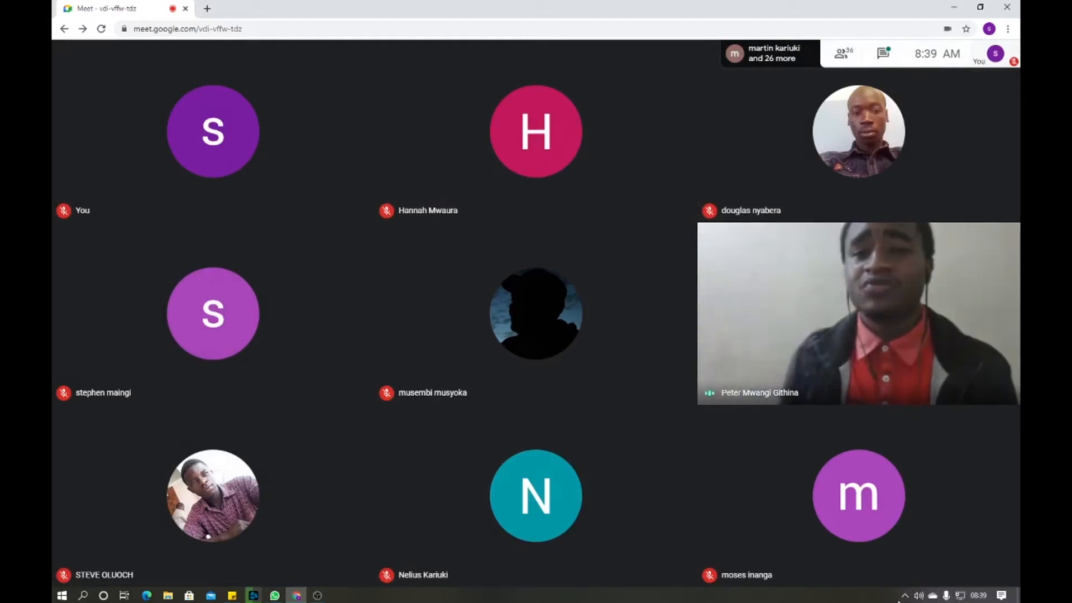
# Step: Set the meeting layout to display a maximum of 49 participant tiles
pyautogui.moveTo(1010, 562)
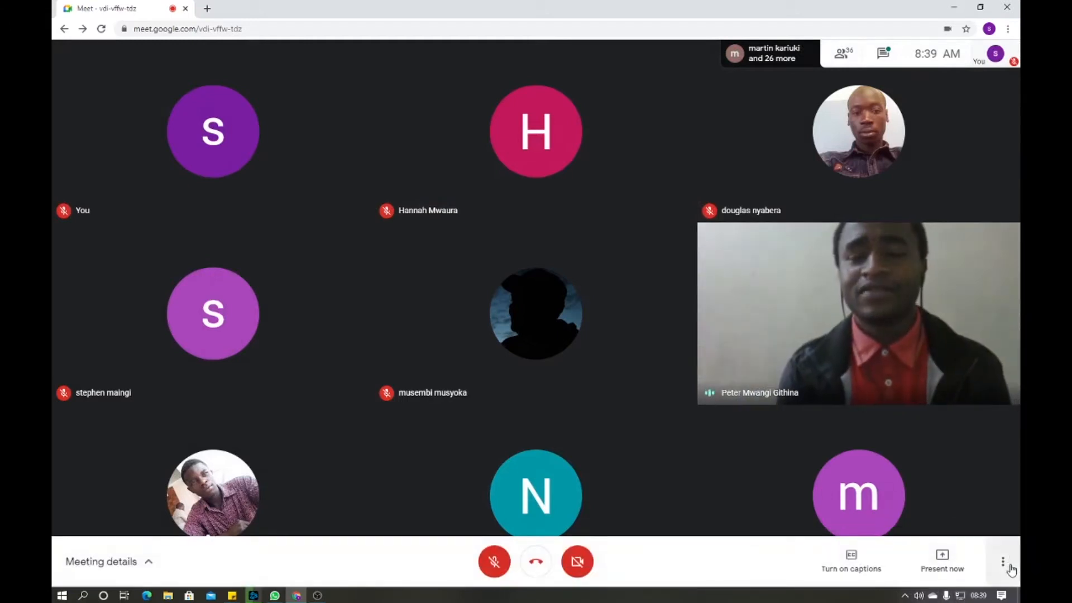
pyautogui.click(1003, 561)
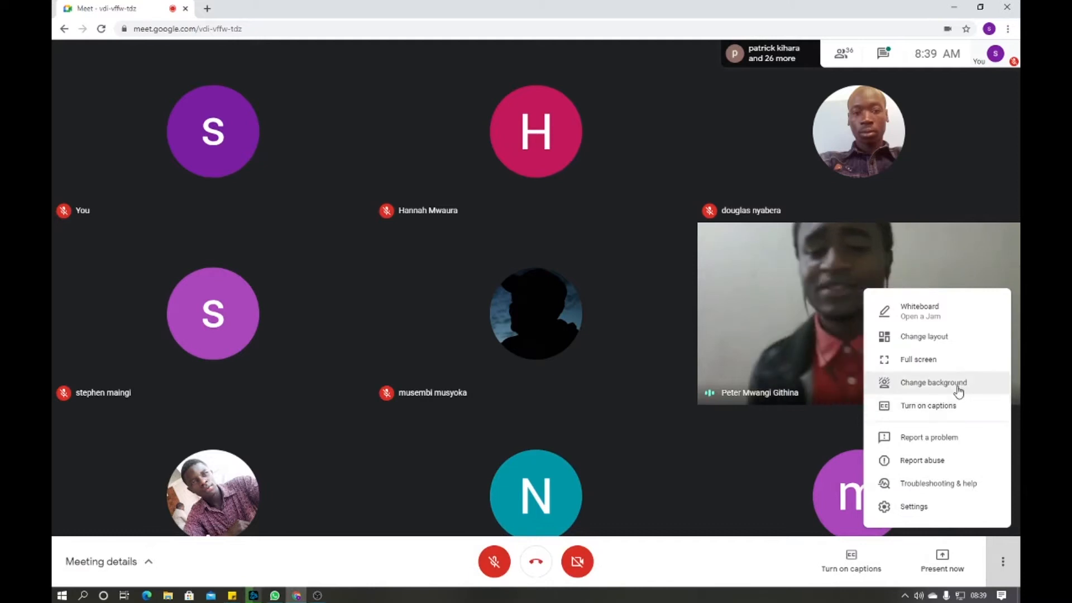
pyautogui.click(935, 339)
pyautogui.moveTo(495, 411); pyautogui.dragTo(658, 415)
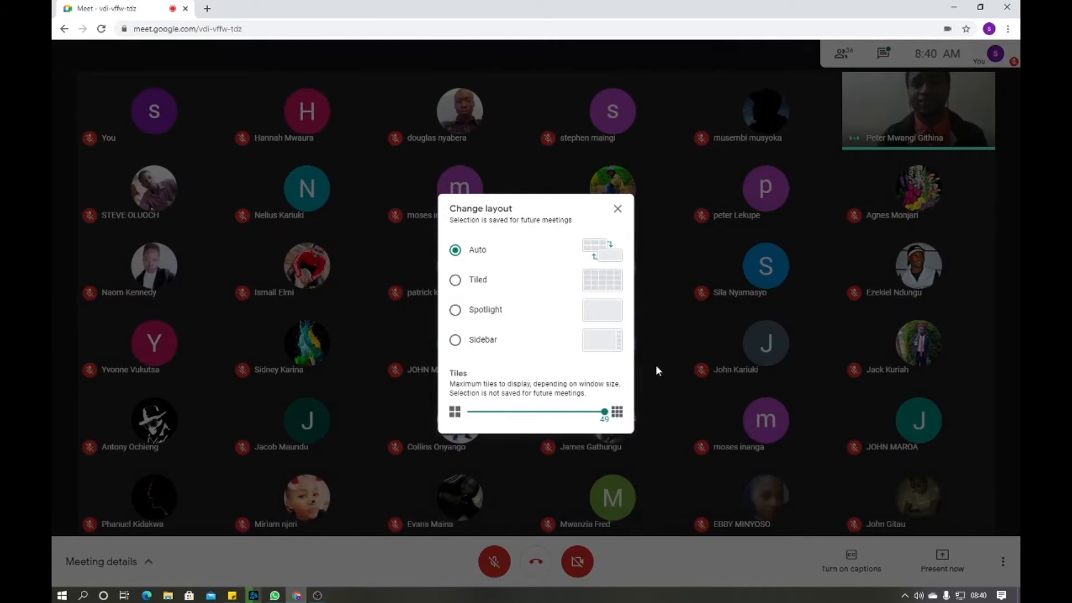
pyautogui.click(617, 208)
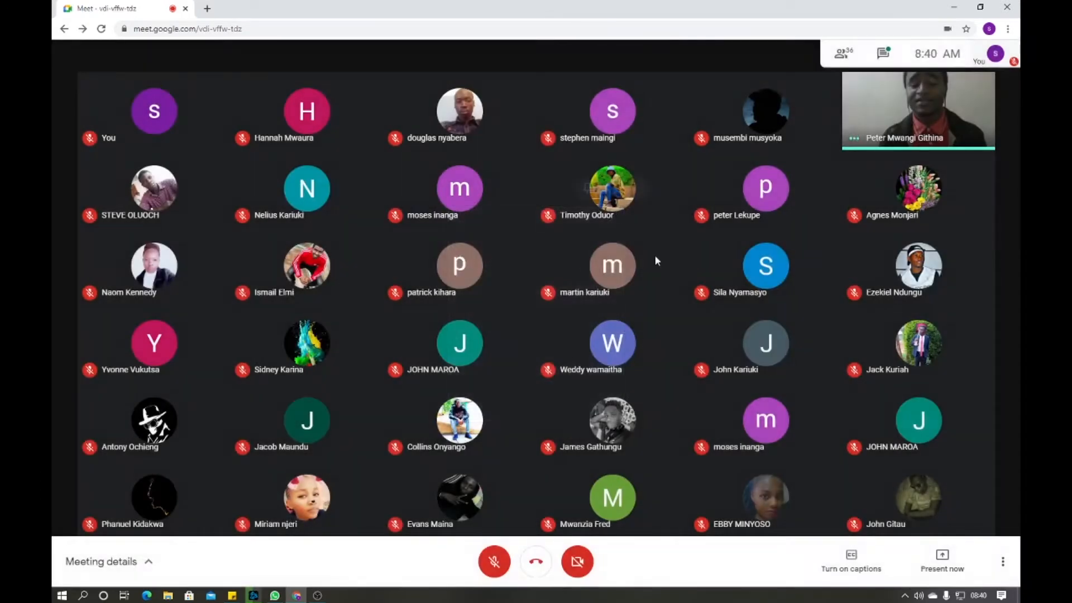
# Step: Move the Paint window off the display that shows the meeting
pyautogui.click(1001, 563)
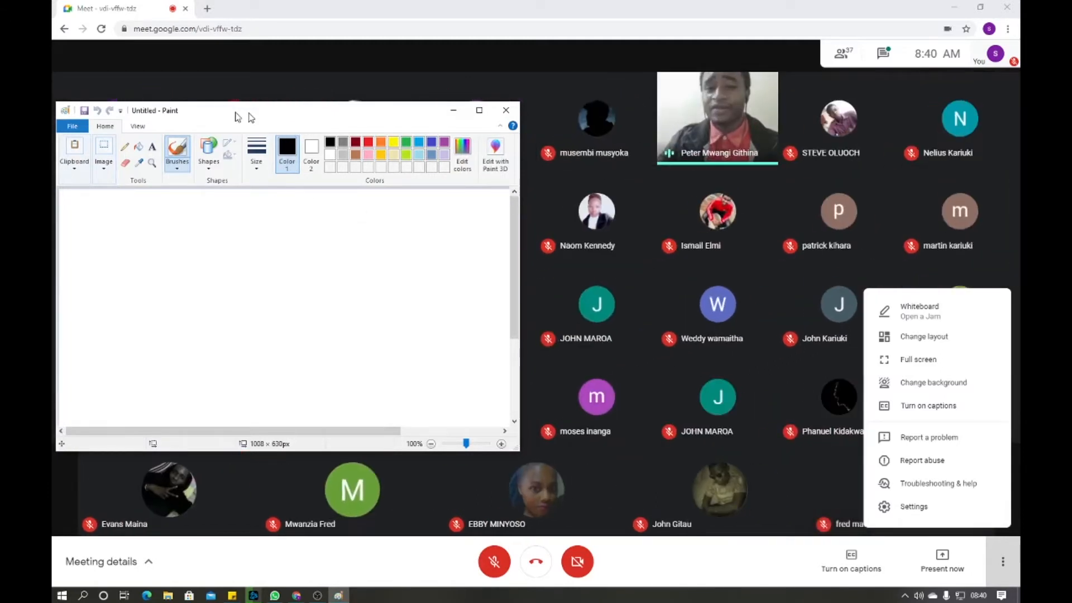
pyautogui.moveTo(220, 111); pyautogui.dragTo(53, 112)
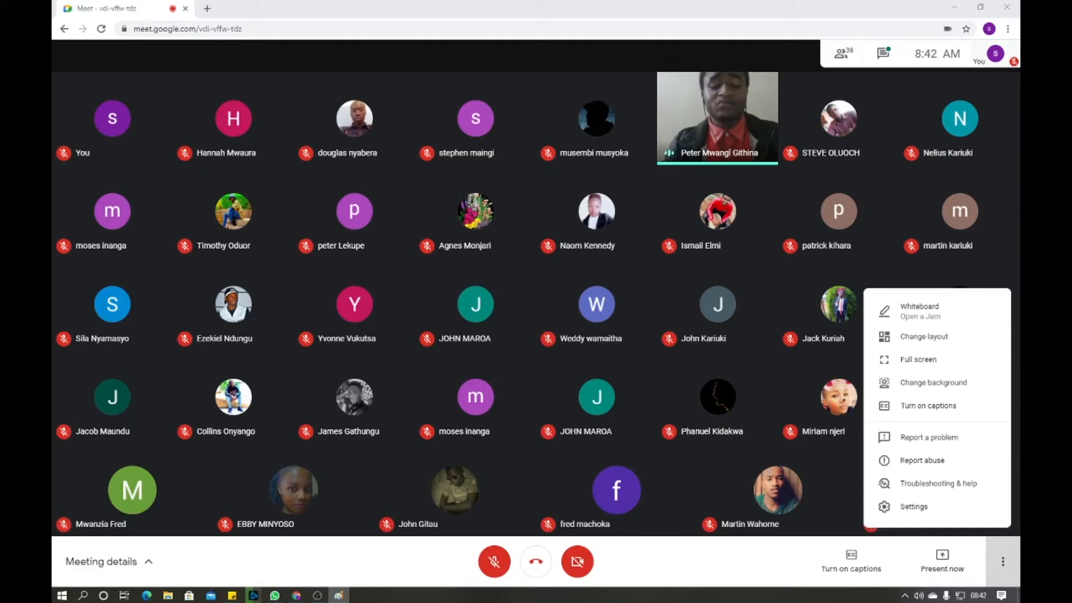
pyautogui.moveTo(659, 3); pyautogui.dragTo(580, 3)
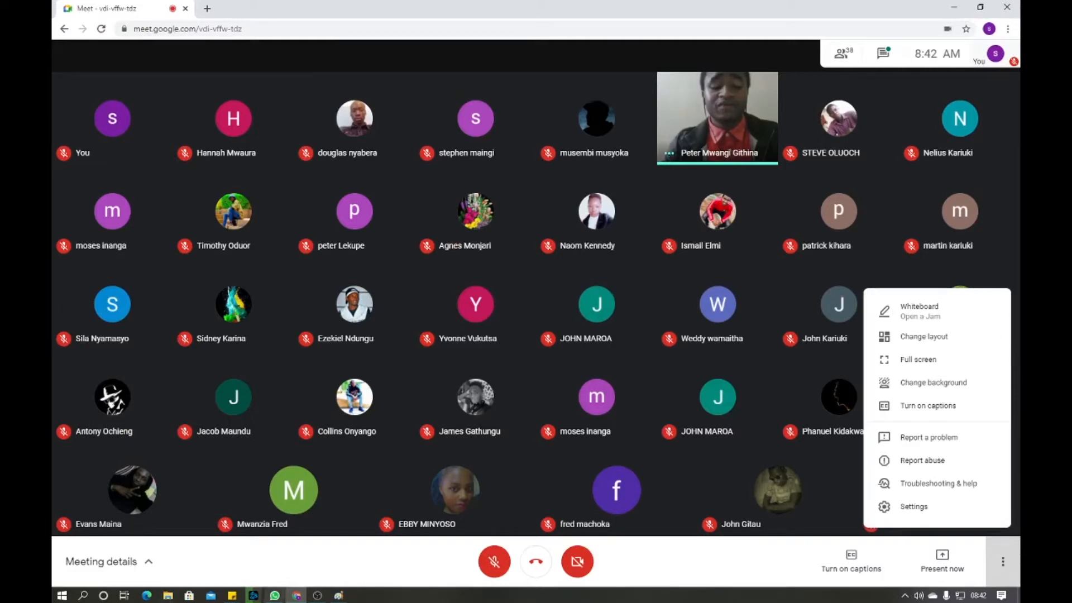
pyautogui.click(275, 595)
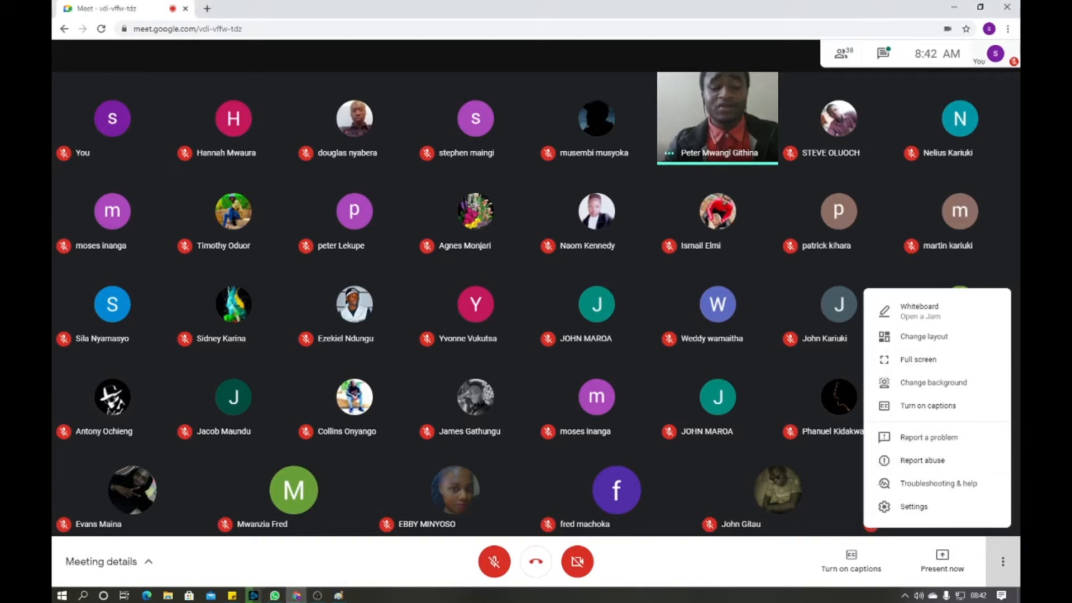
# Step: Show the meeting in full screen, open the background choices and apply the stronger blur to the camera background
pyautogui.click(1002, 564)
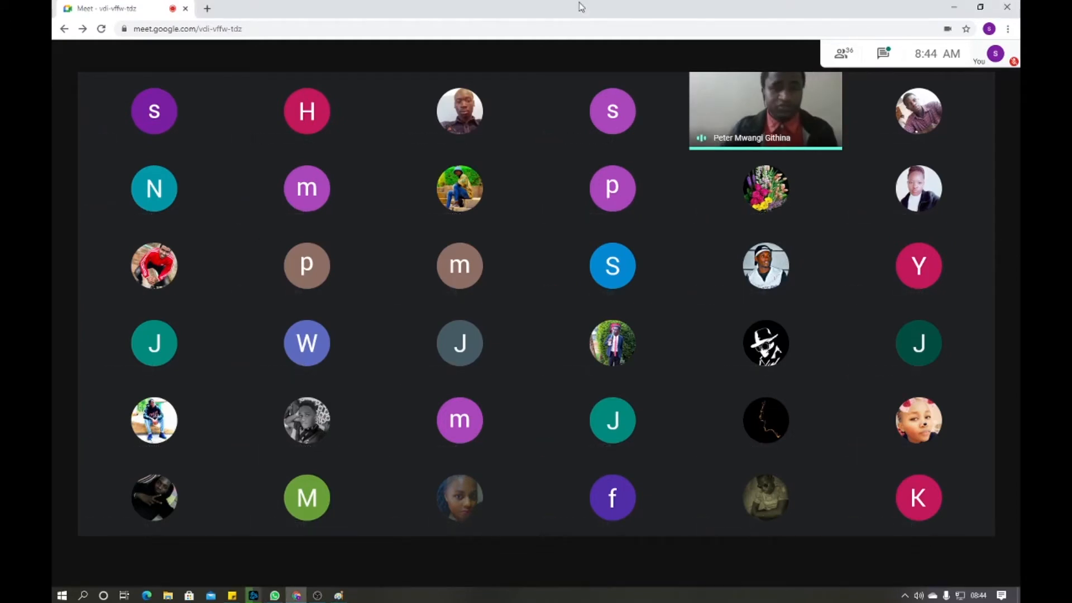
pyautogui.press('F11')
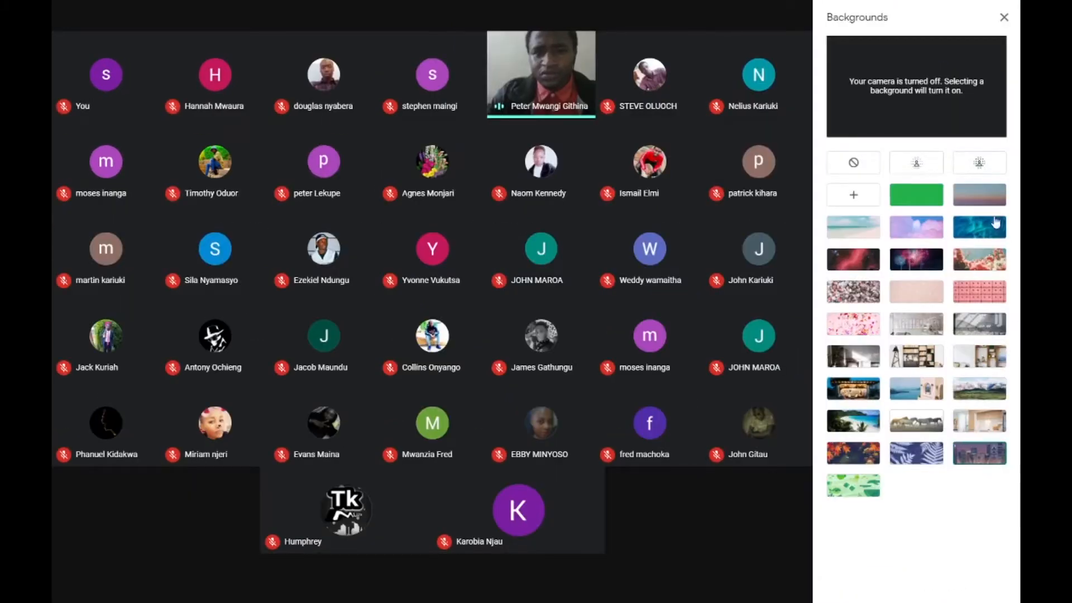
pyautogui.click(989, 164)
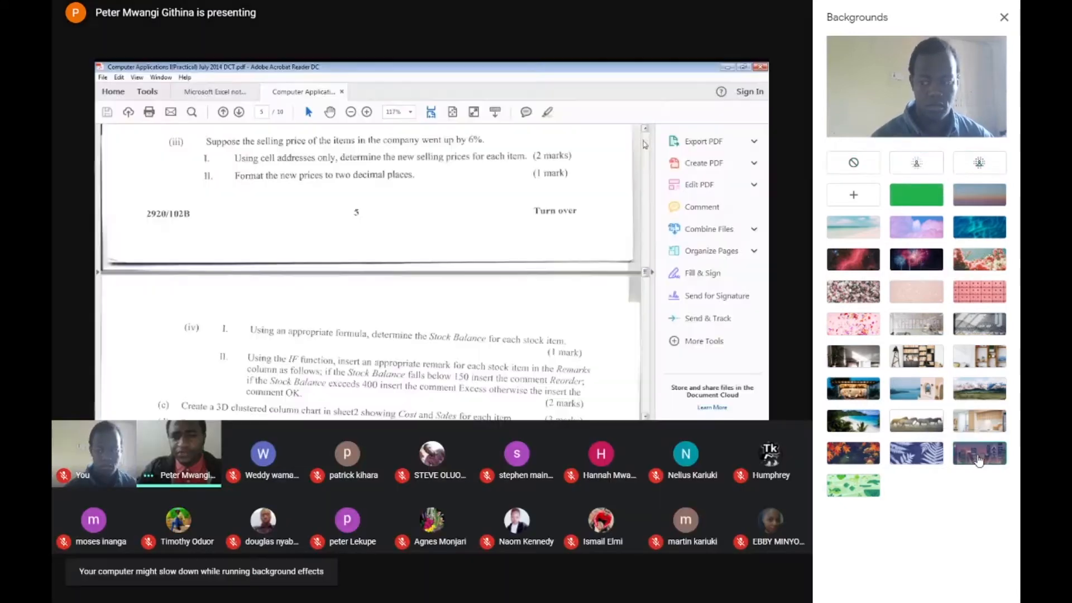
# Step: Try the city skyline, the stronger blur and a custom image from disk as the camera background
pyautogui.click(978, 459)
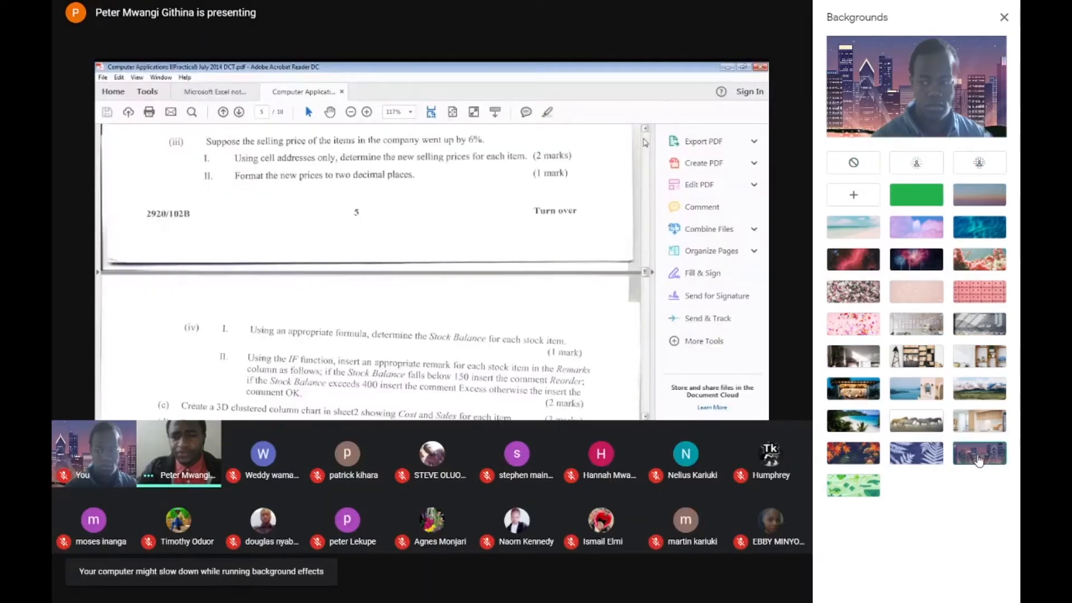
pyautogui.click(981, 165)
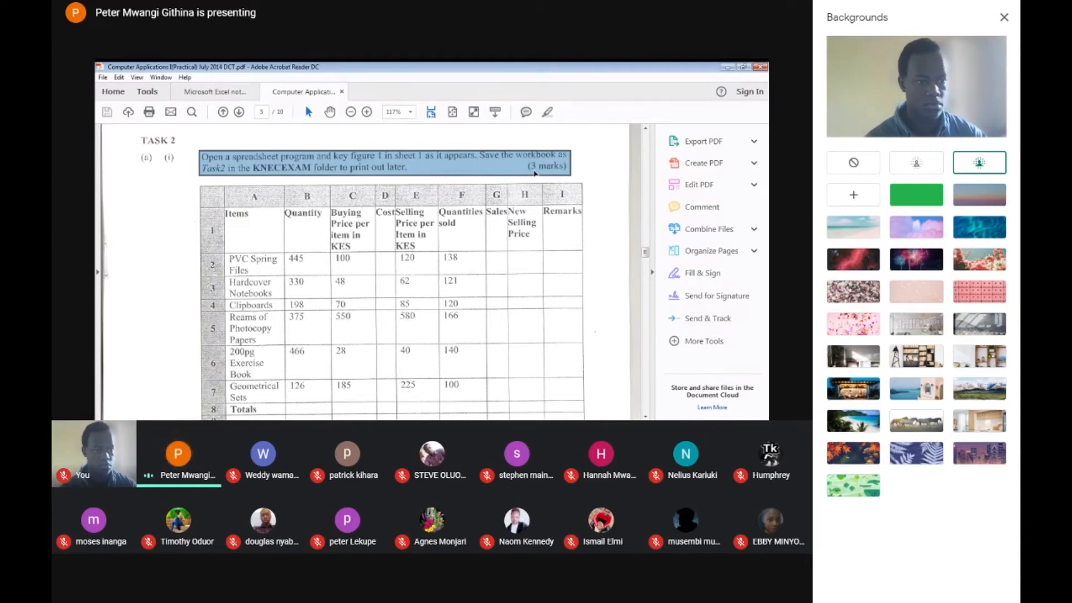
pyautogui.click(872, 207)
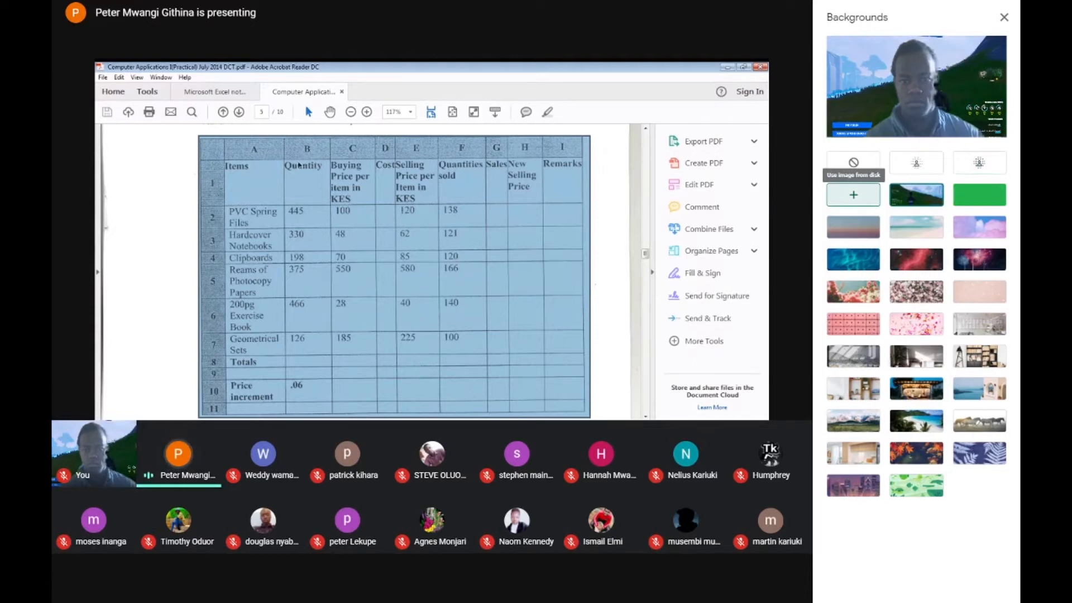
# Step: Apply the stronger blur to the camera background and close the background choices
pyautogui.click(986, 179)
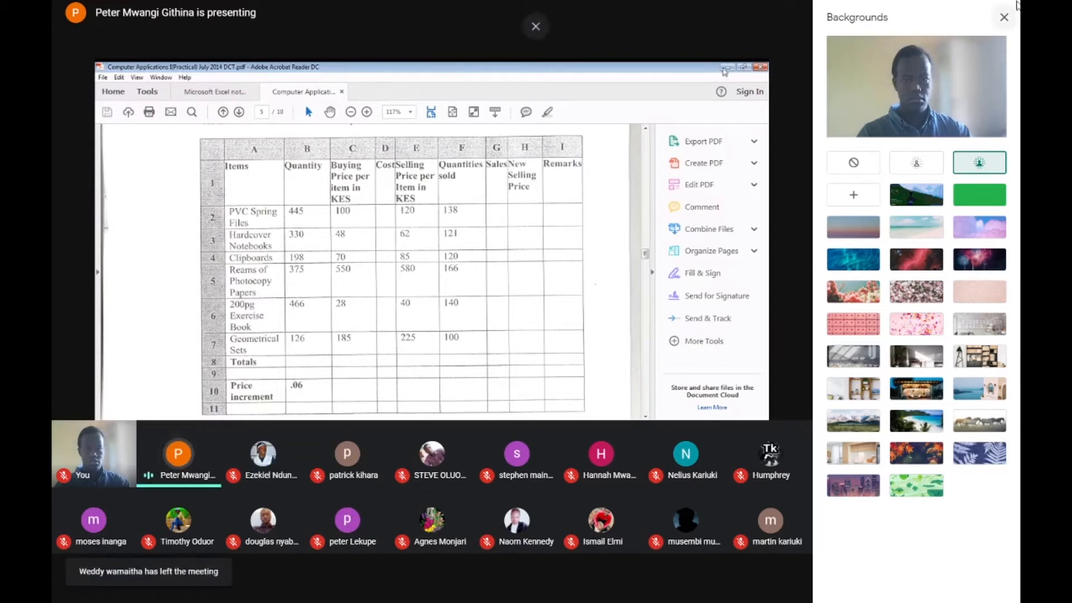
pyautogui.click(1005, 18)
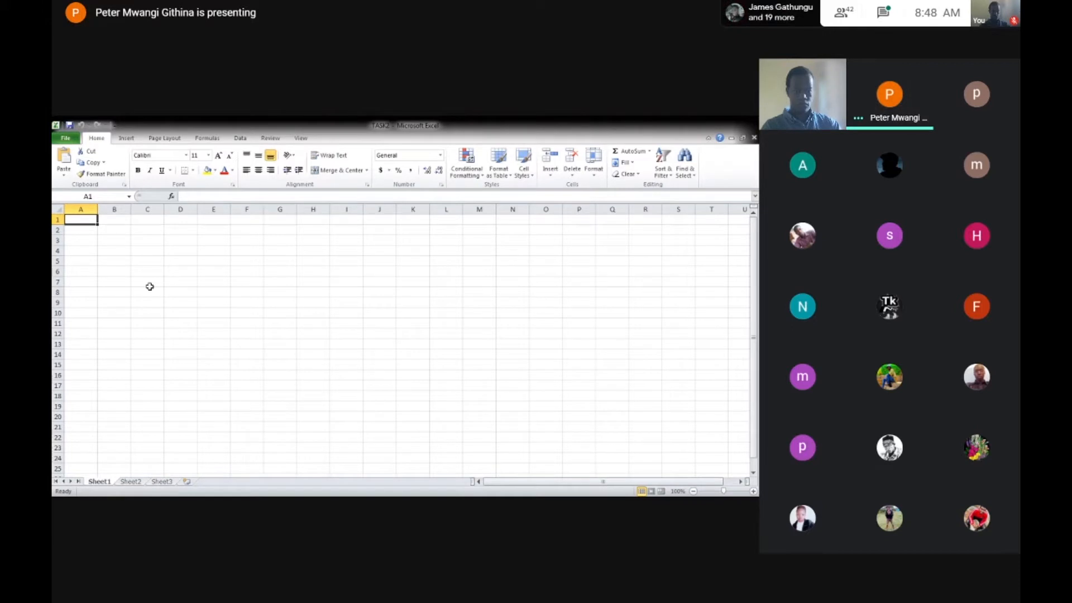
# Step: Enter the headings "Items" in cell A1 and "quantity" in cell B1 of Sheet1 in the shared TASK2 workbook
pyautogui.write('ITEM')
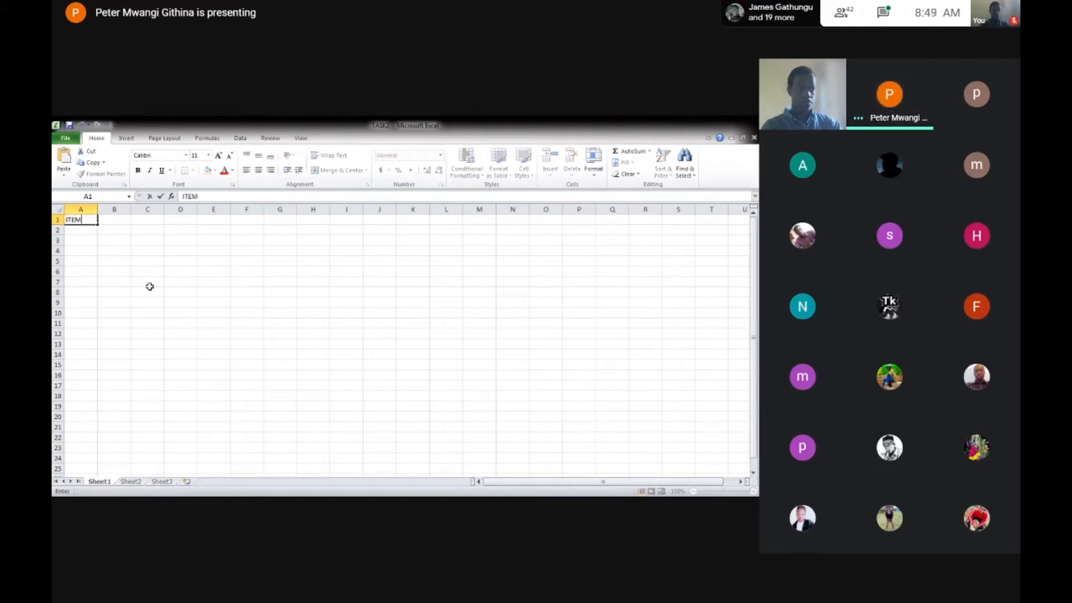
pyautogui.press('BackSpace')
pyautogui.press('BackSpace')
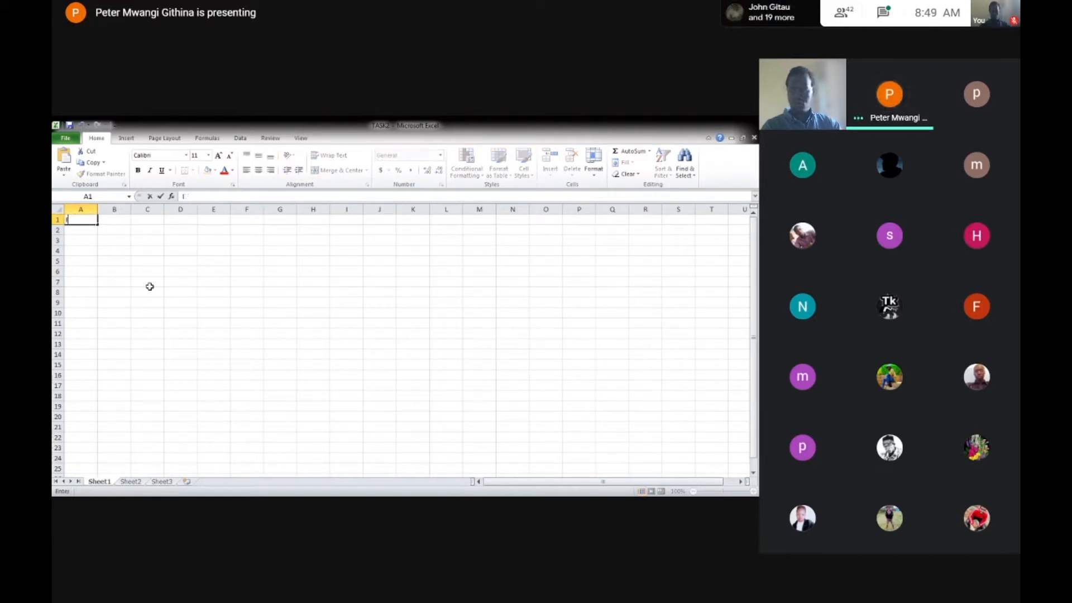
pyautogui.write('tems')
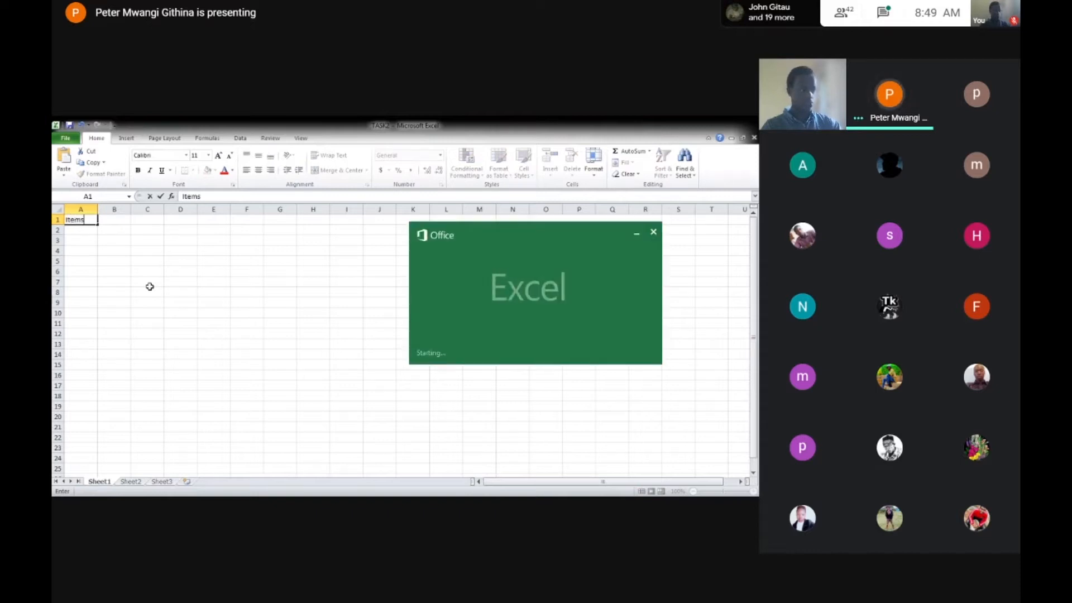
pyautogui.press('Tab')
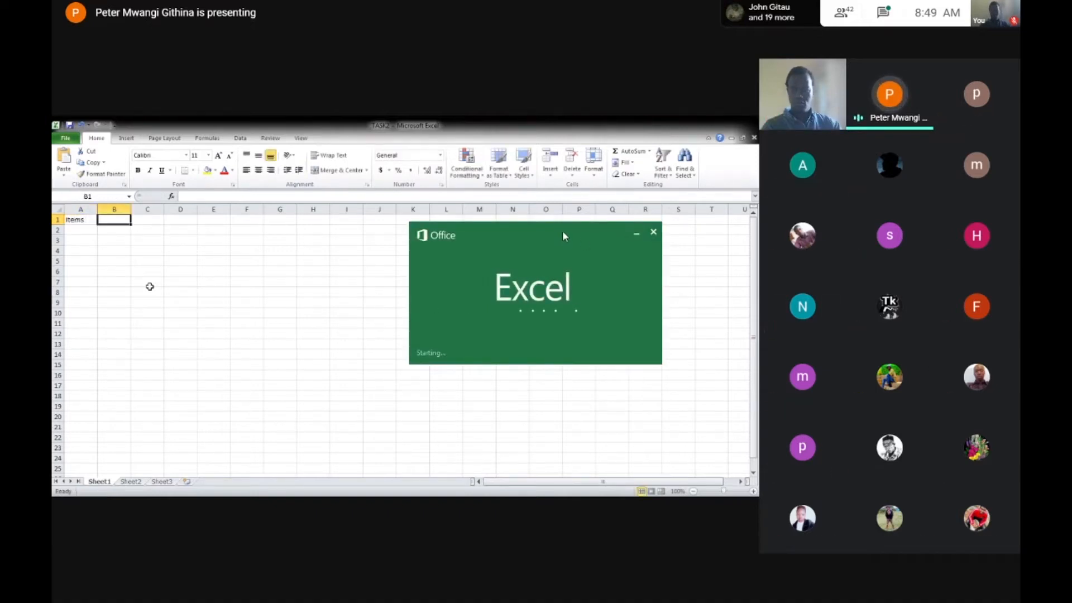
pyautogui.write('q')
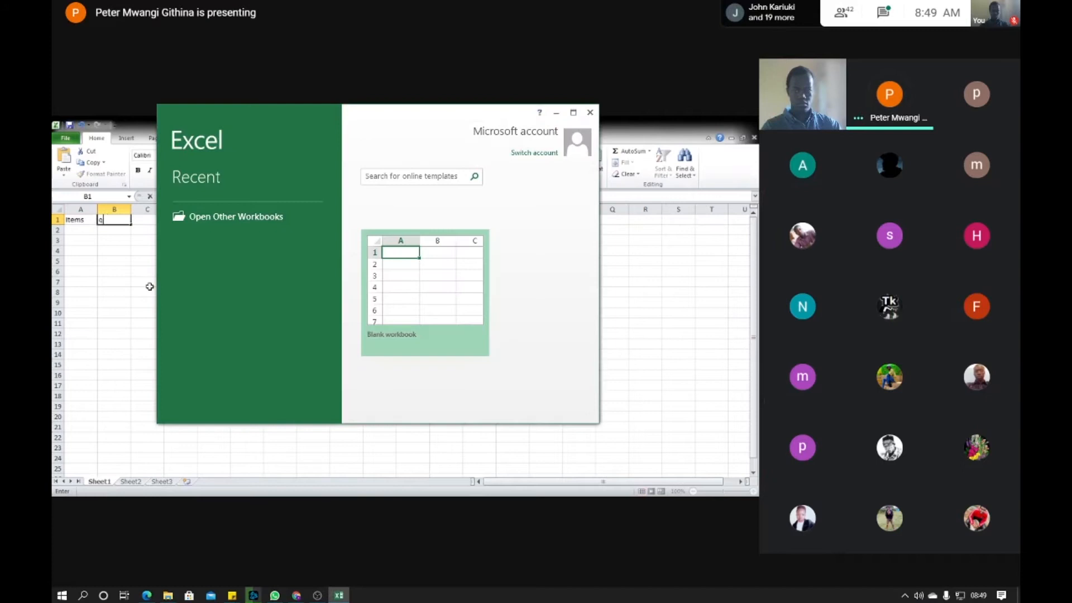
pyautogui.write('uanti')
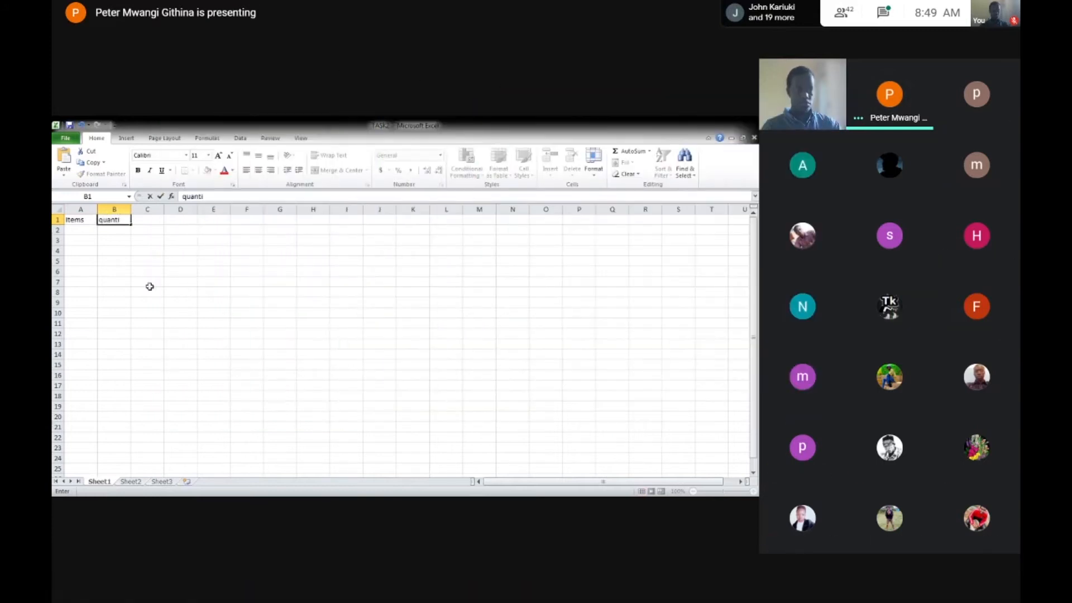
pyautogui.write('ty')
pyautogui.press('Tab')
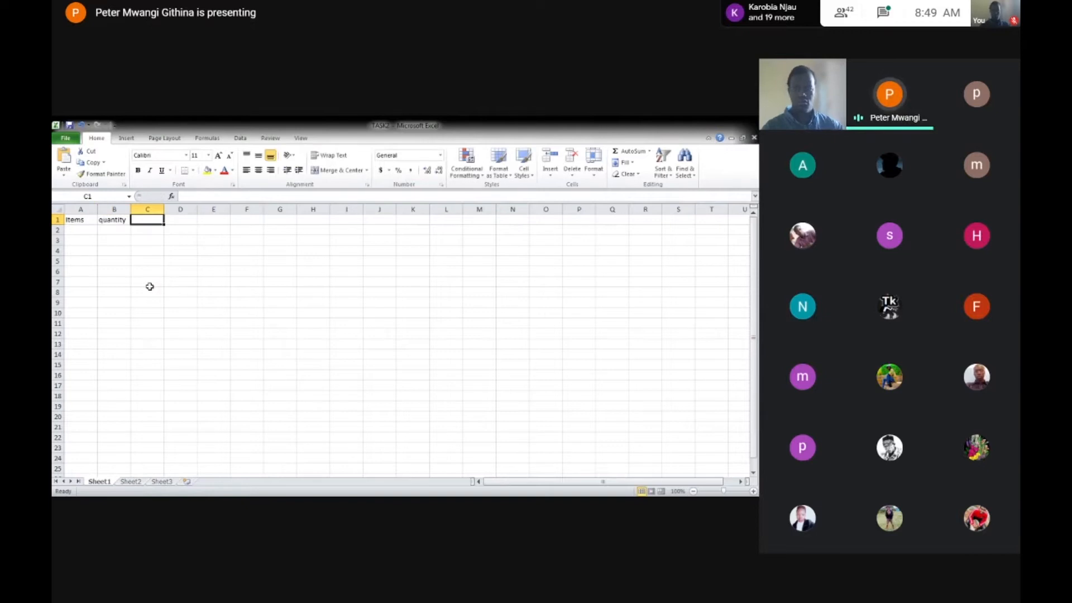
# Step: Enter the heading "buying price per item in KES" in cell C1
pyautogui.write('buyin')
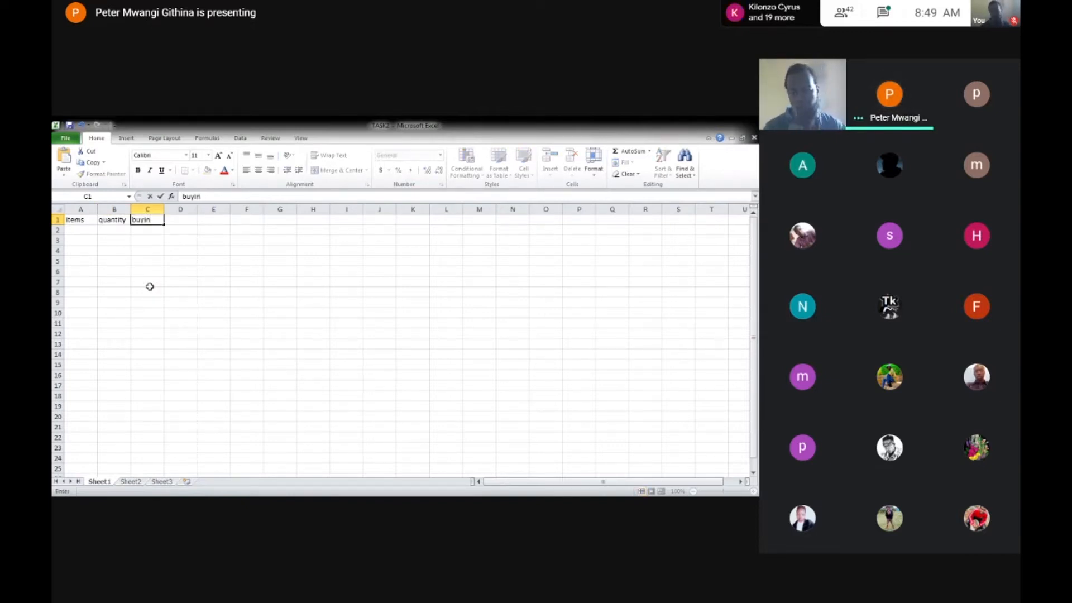
pyautogui.write('g pr')
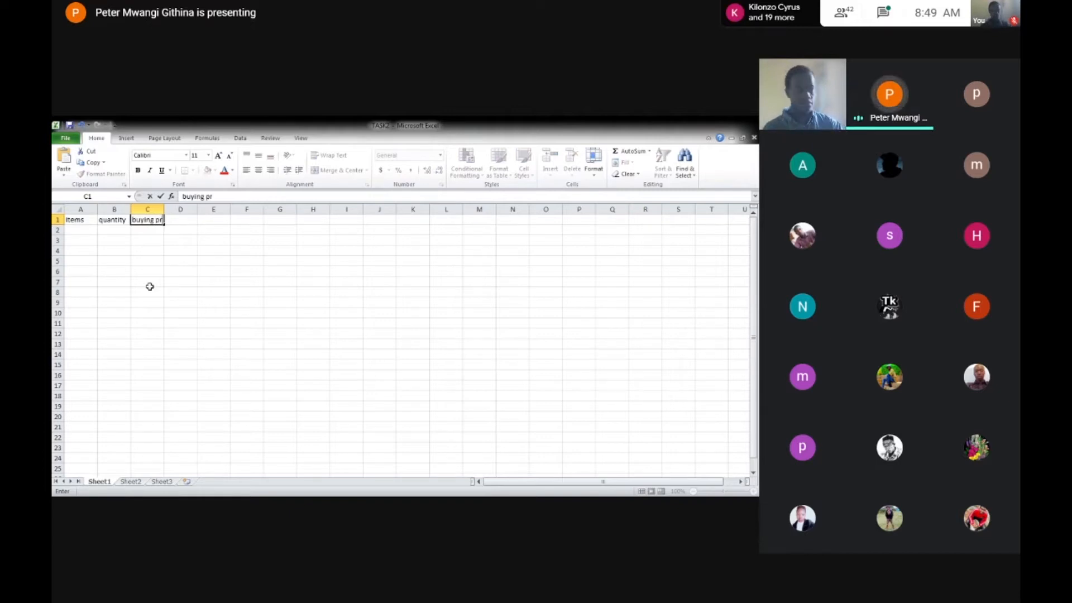
pyautogui.write('ice per ite')
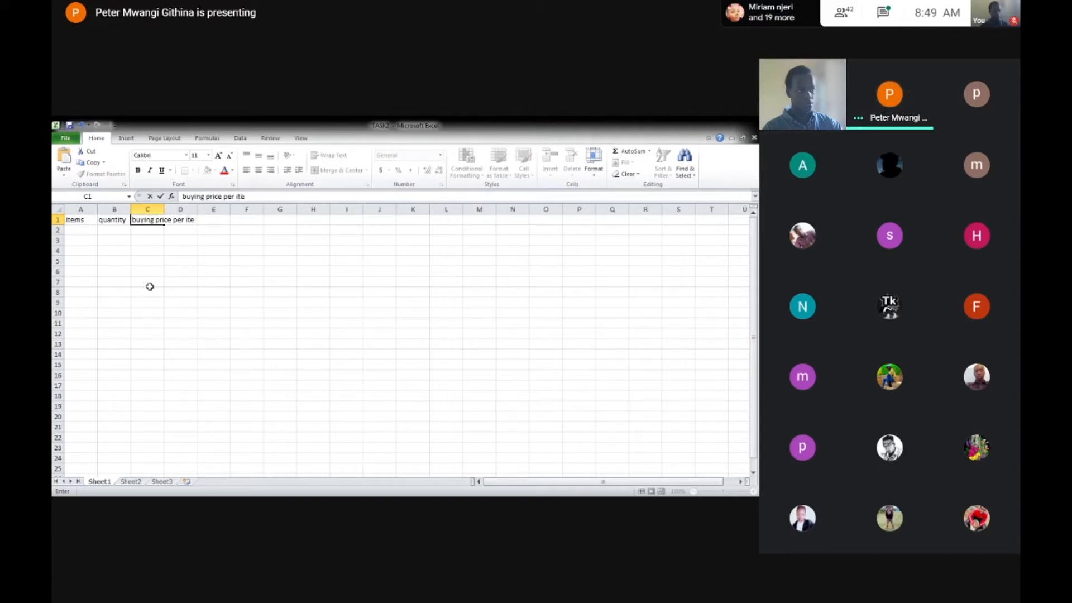
pyautogui.write('m i')
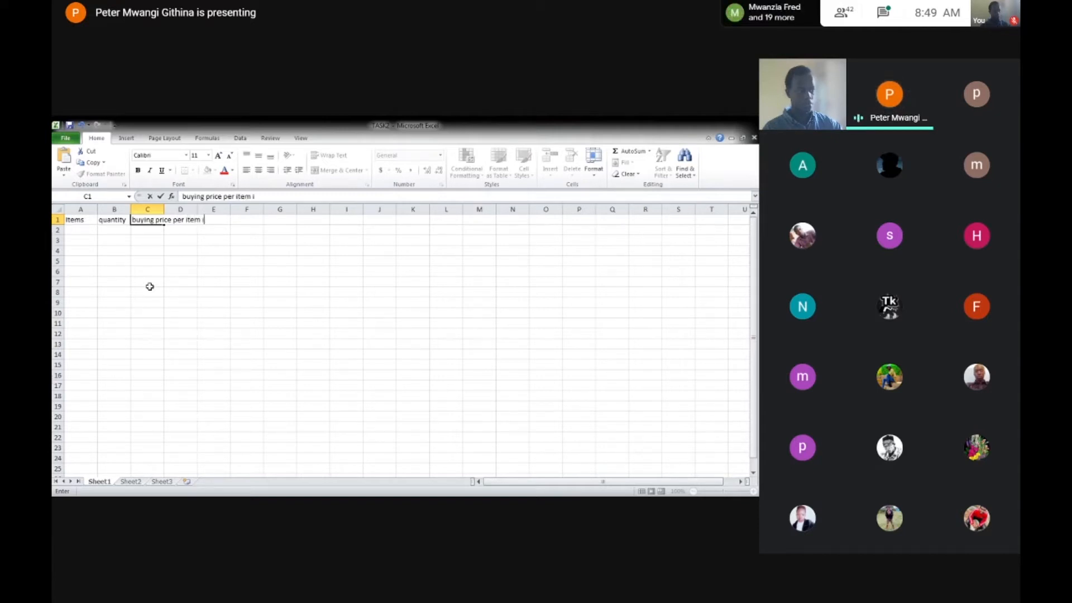
pyautogui.write('n K')
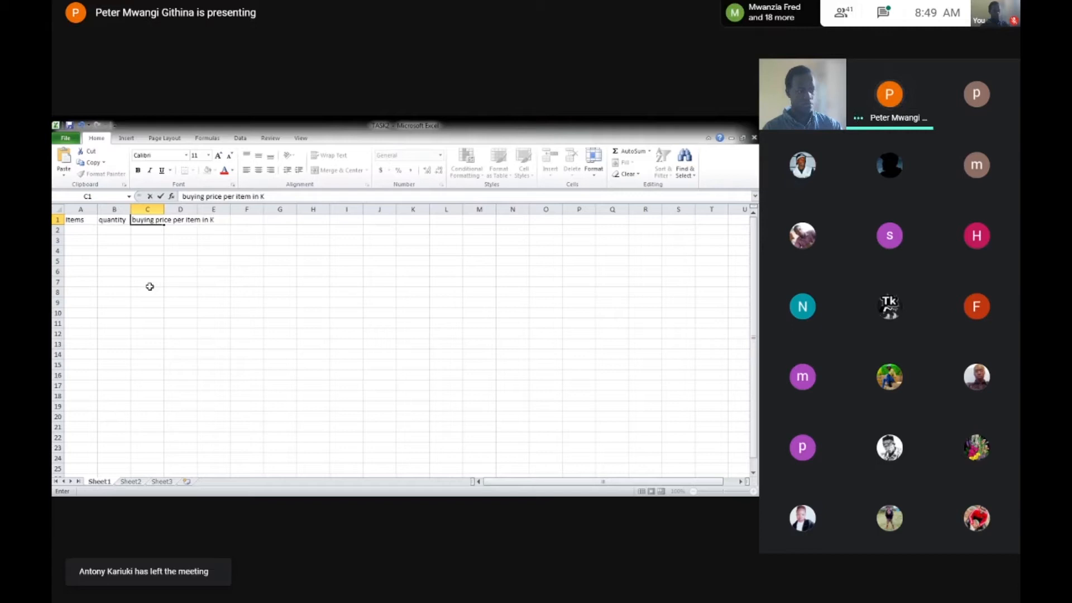
pyautogui.write('ES')
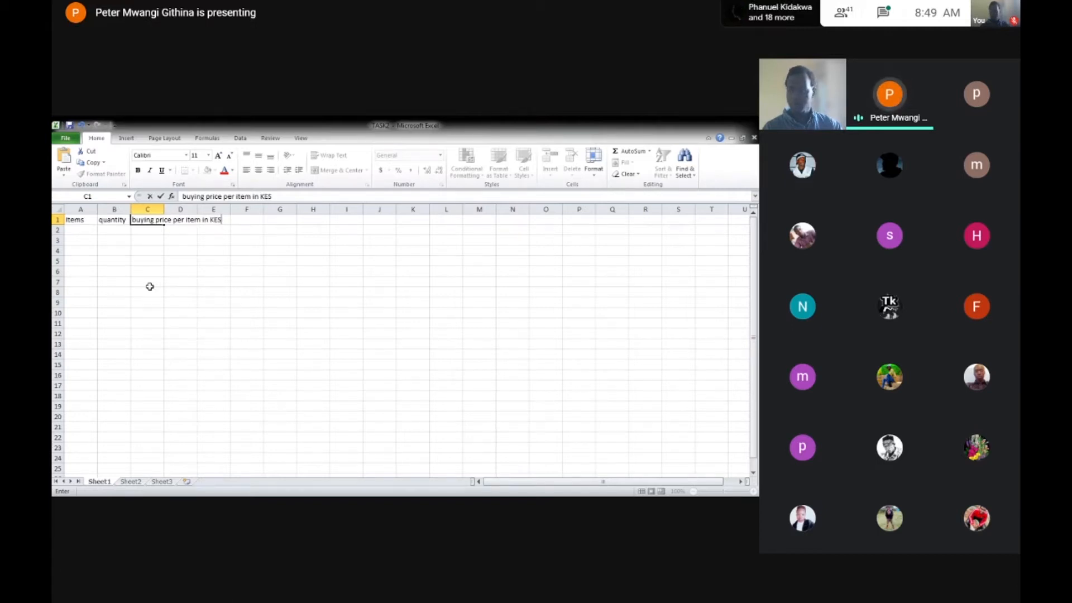
pyautogui.click(187, 231)
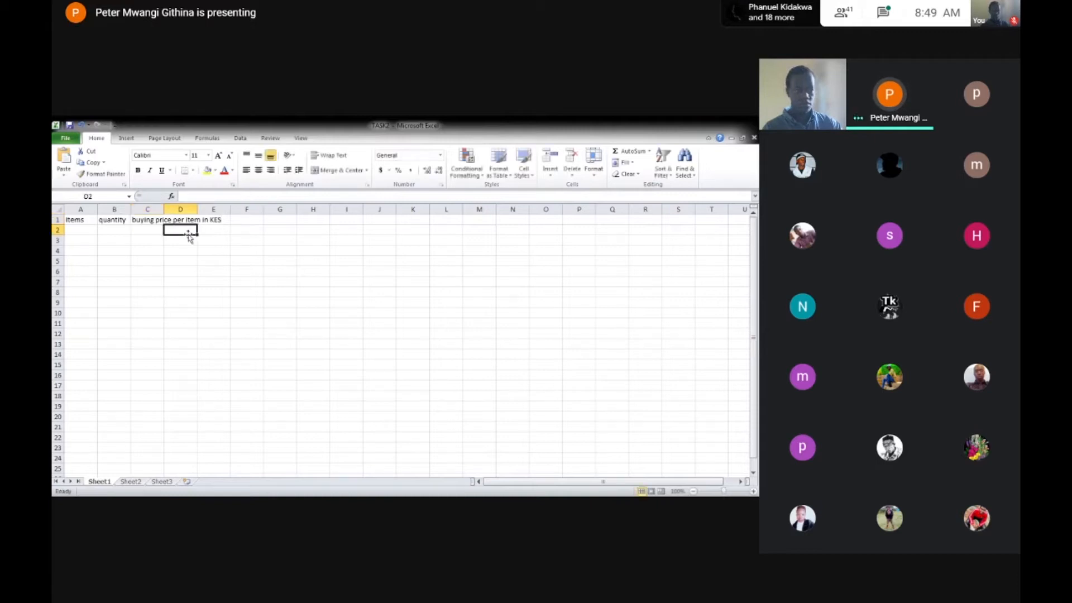
# Step: Wrap the text of the buying price heading in cell C1
pyautogui.click(152, 221)
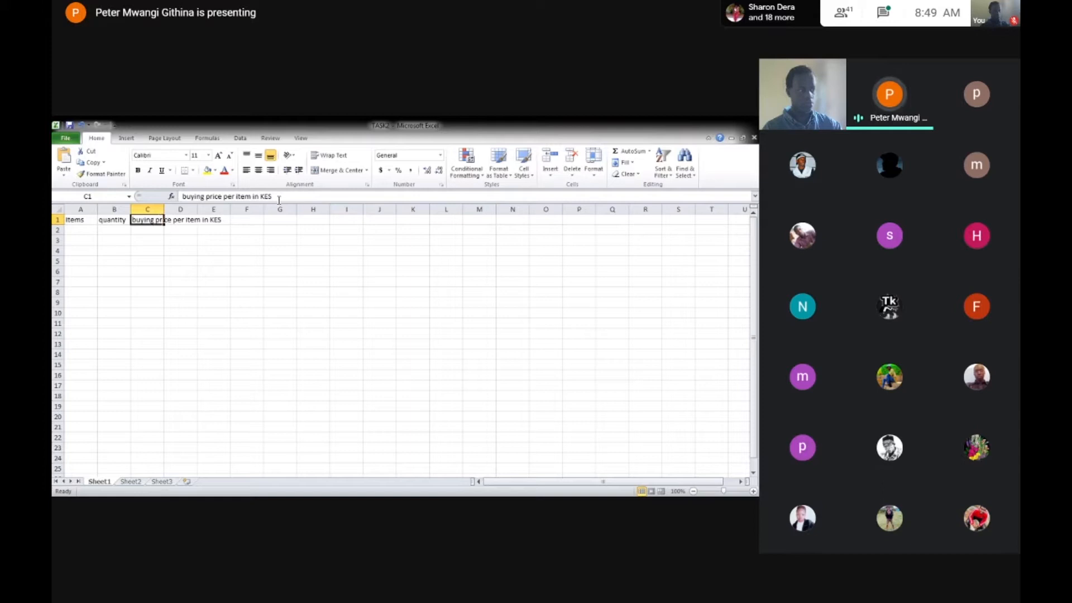
pyautogui.click(319, 158)
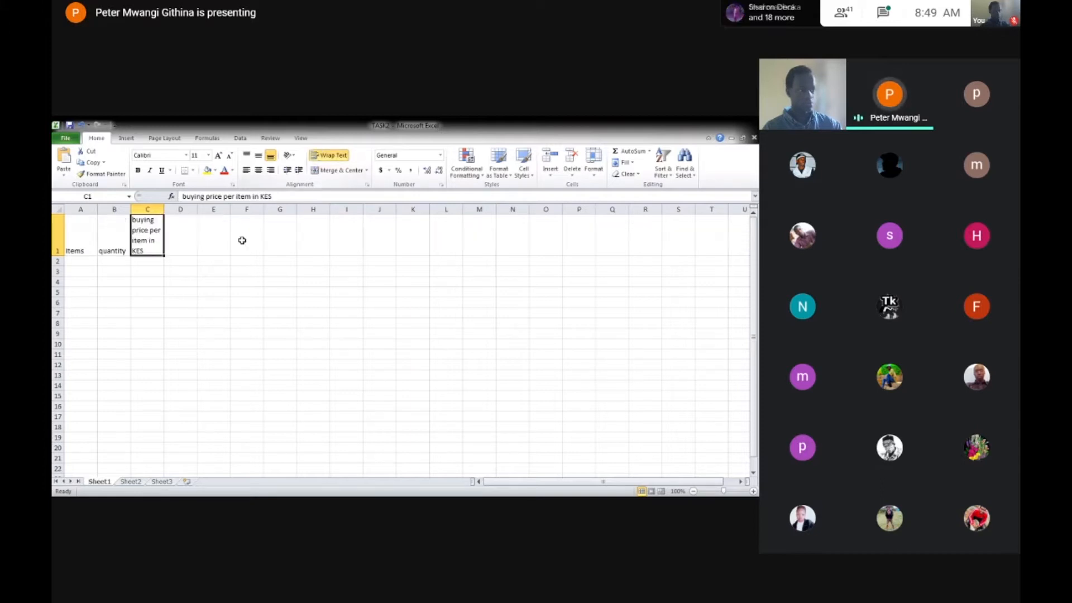
pyautogui.click(191, 238)
pyautogui.click(139, 223)
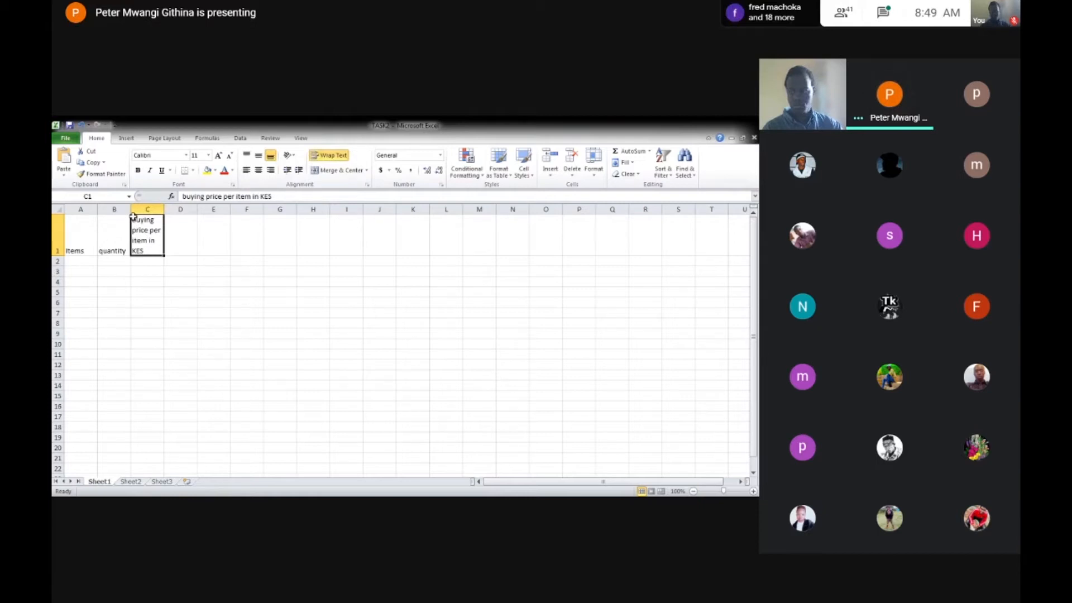
pyautogui.doubleClick(144, 247)
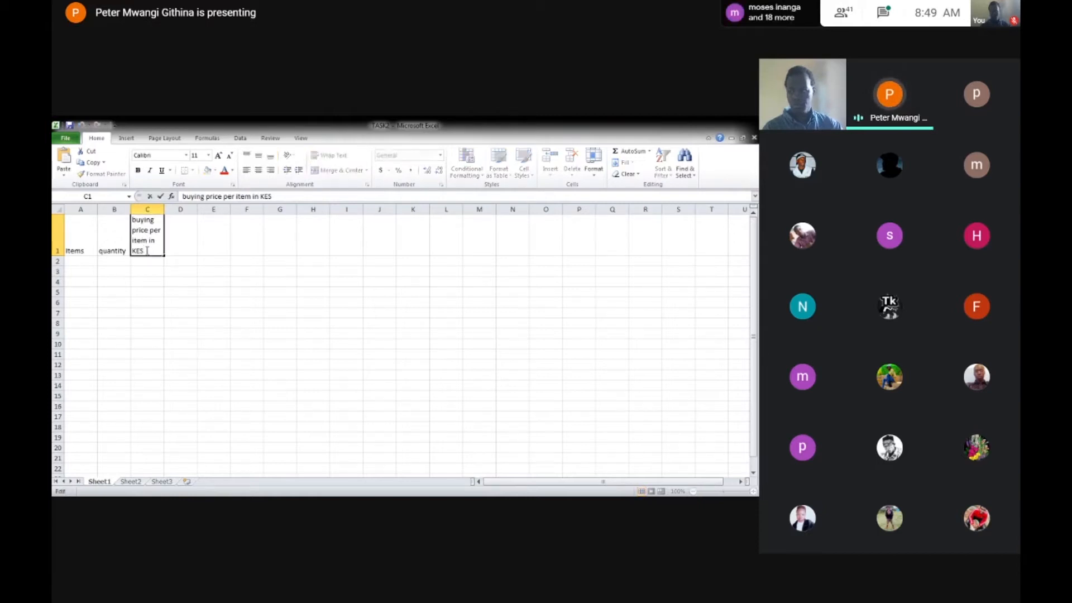
pyautogui.moveTo(146, 251); pyautogui.dragTo(133, 222)
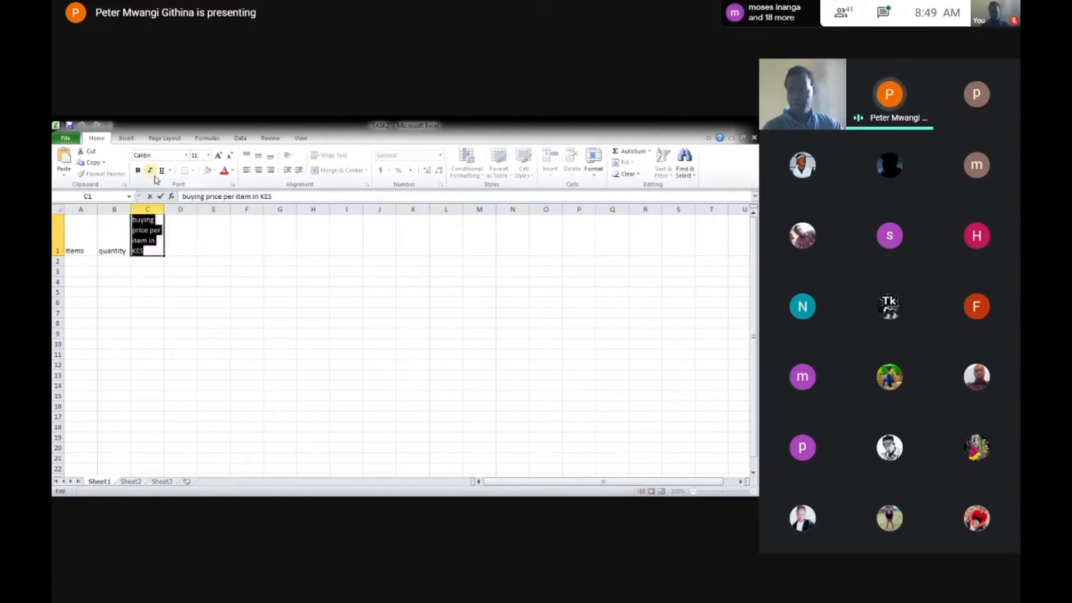
pyautogui.click(136, 215)
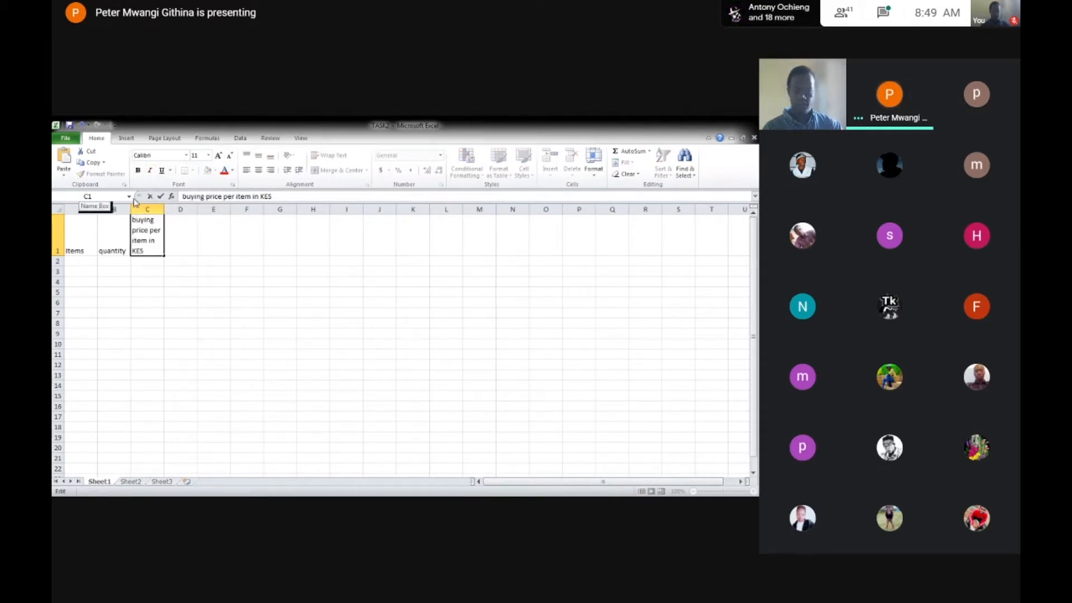
pyautogui.press('Down')
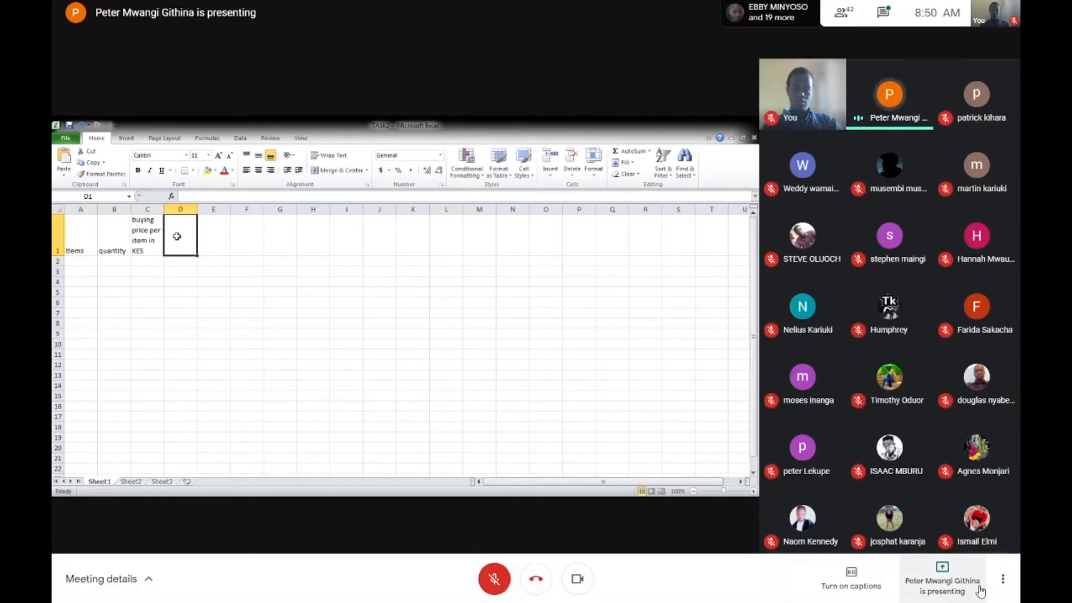
# Step: Turn the meeting camera off, turn it back on with the stronger background blur, and close the background choices
pyautogui.click(590, 587)
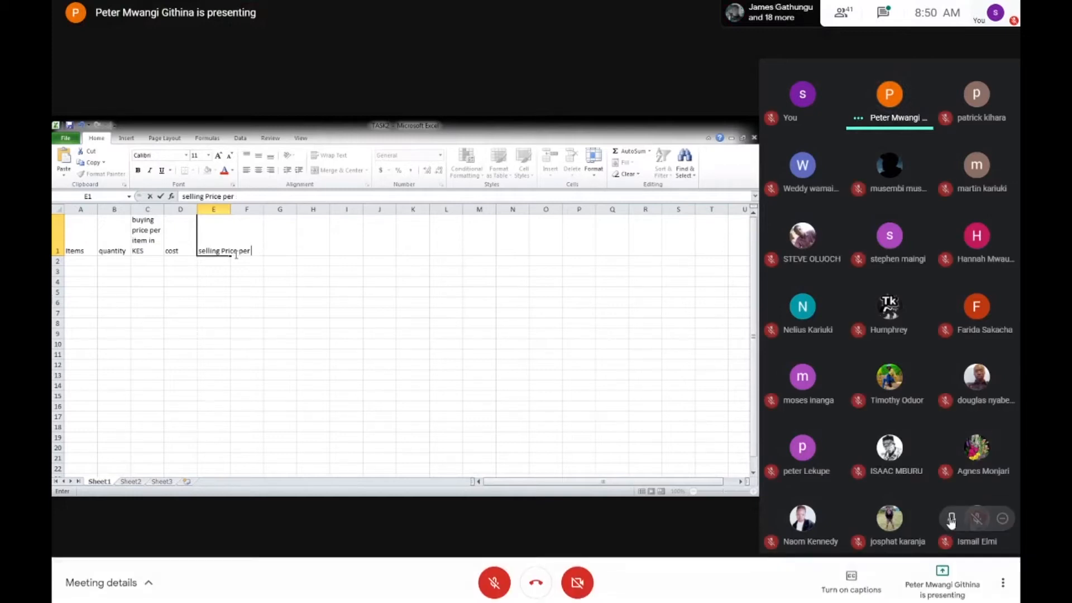
pyautogui.click(1003, 582)
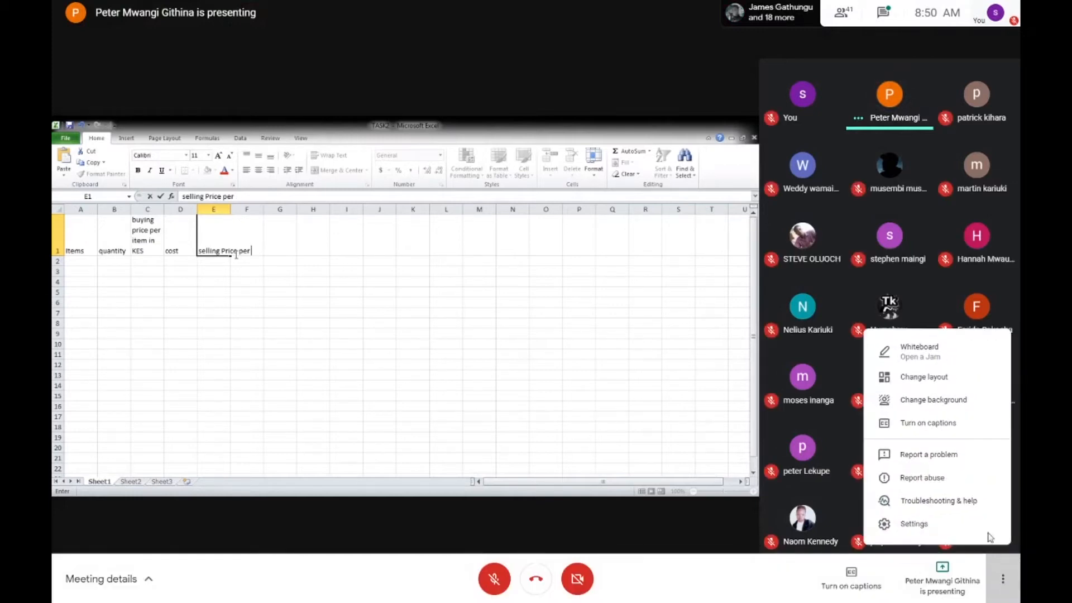
pyautogui.click(930, 402)
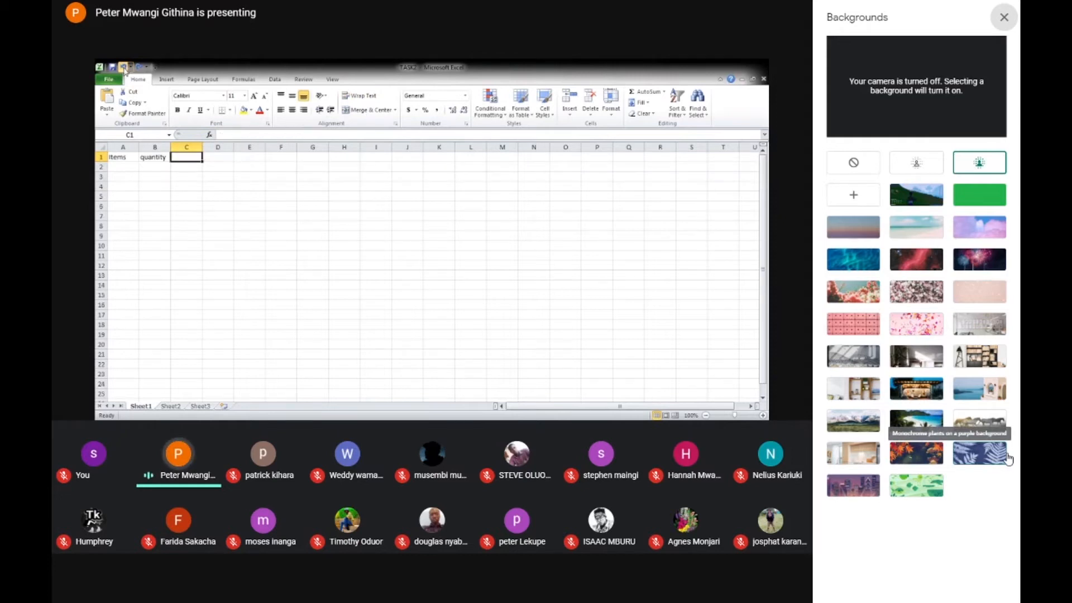
pyautogui.click(985, 167)
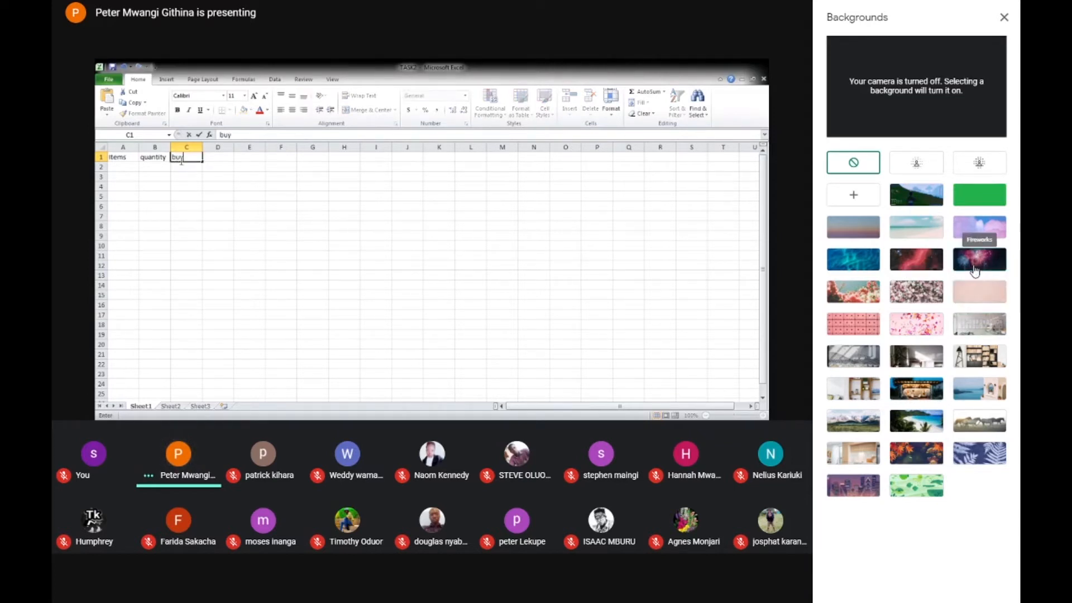
pyautogui.click(979, 162)
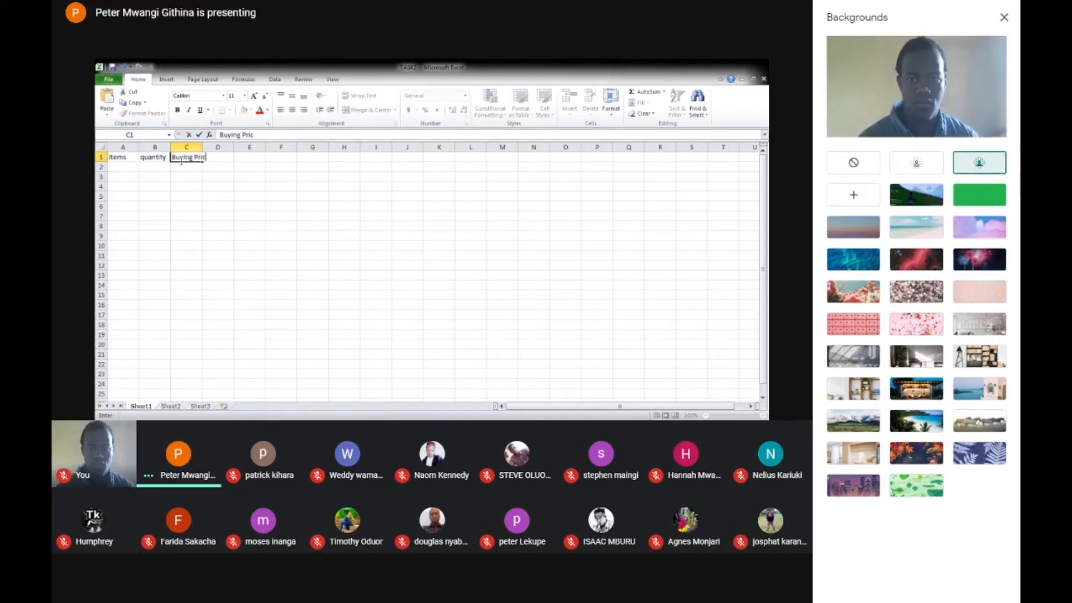
pyautogui.click(1004, 16)
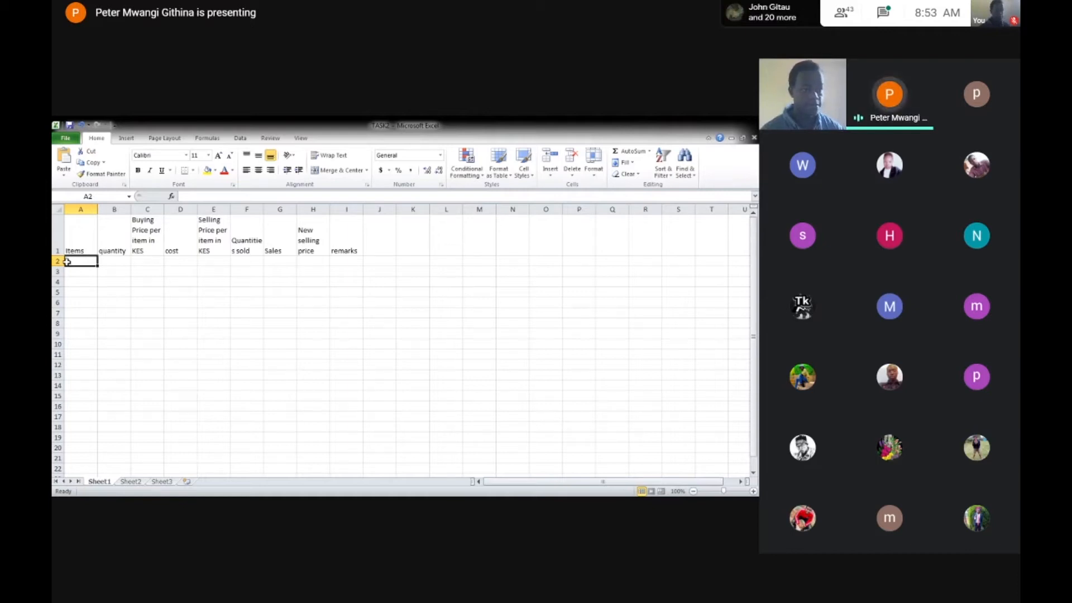
# Step: Make the column headings in A1:I1 of the shared sheet bold
pyautogui.click(86, 237)
pyautogui.moveTo(75, 237); pyautogui.dragTo(346, 246)
pyautogui.click(137, 170)
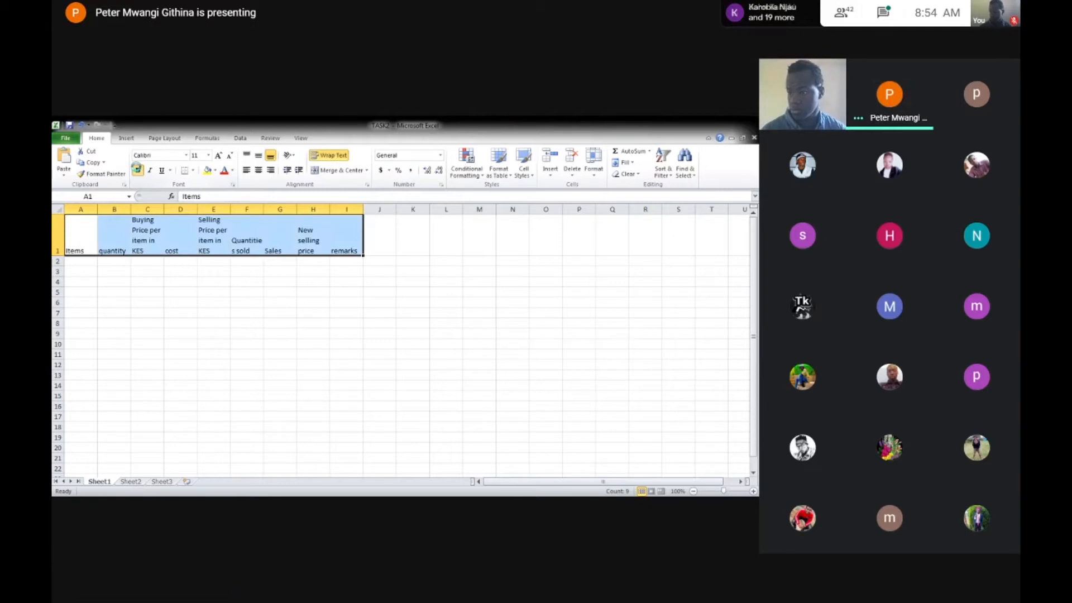
pyautogui.click(85, 261)
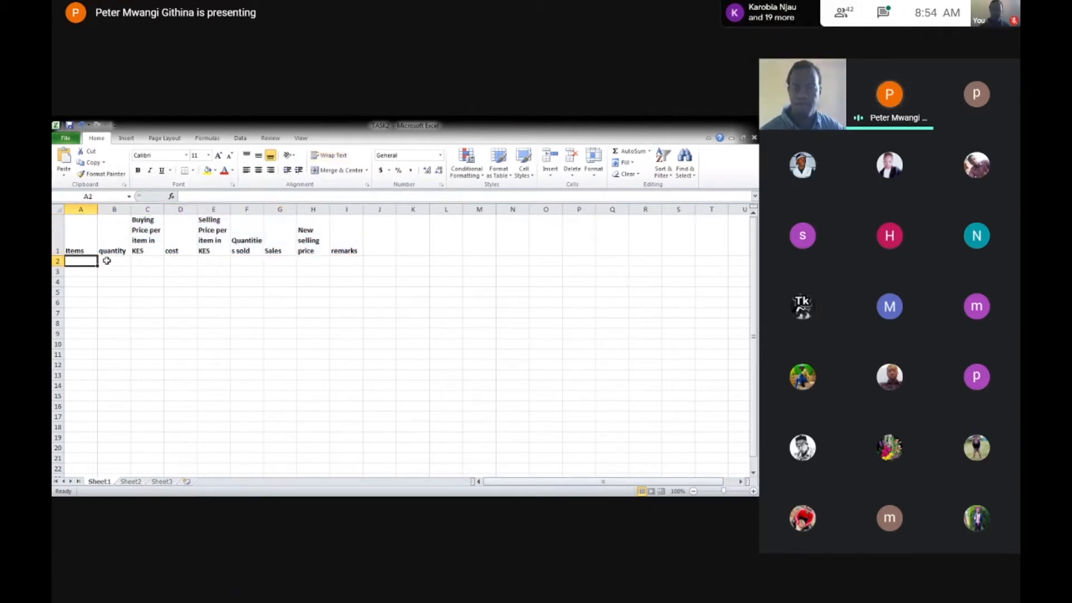
# Step: Enter the items "PVC Spring files", "hardcover Notebooks" and "clipboards" in cells A2 to A4
pyautogui.write('PVC')
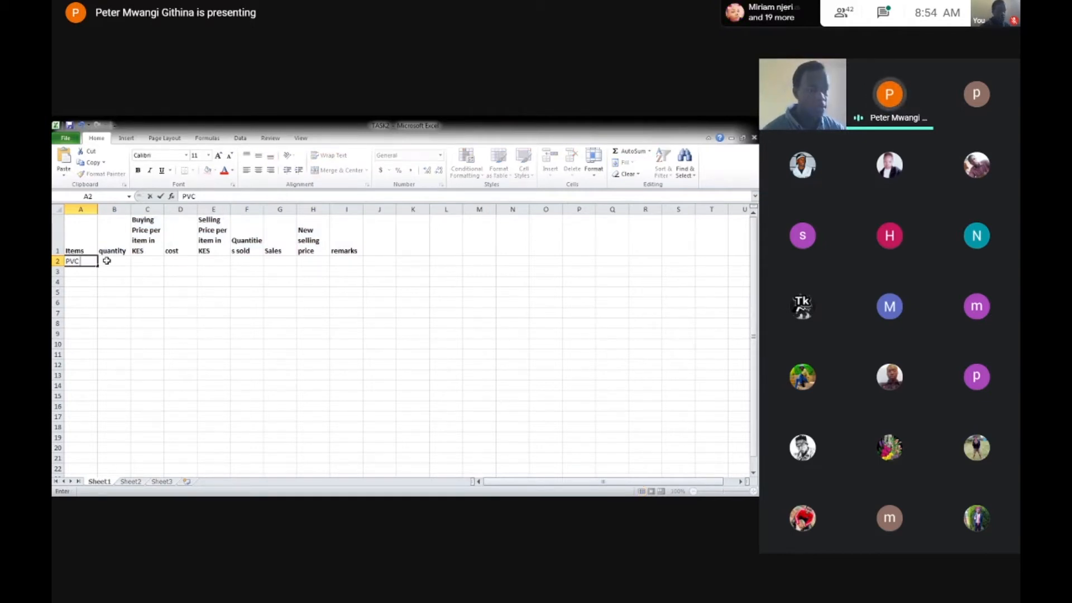
pyautogui.write('Spring file')
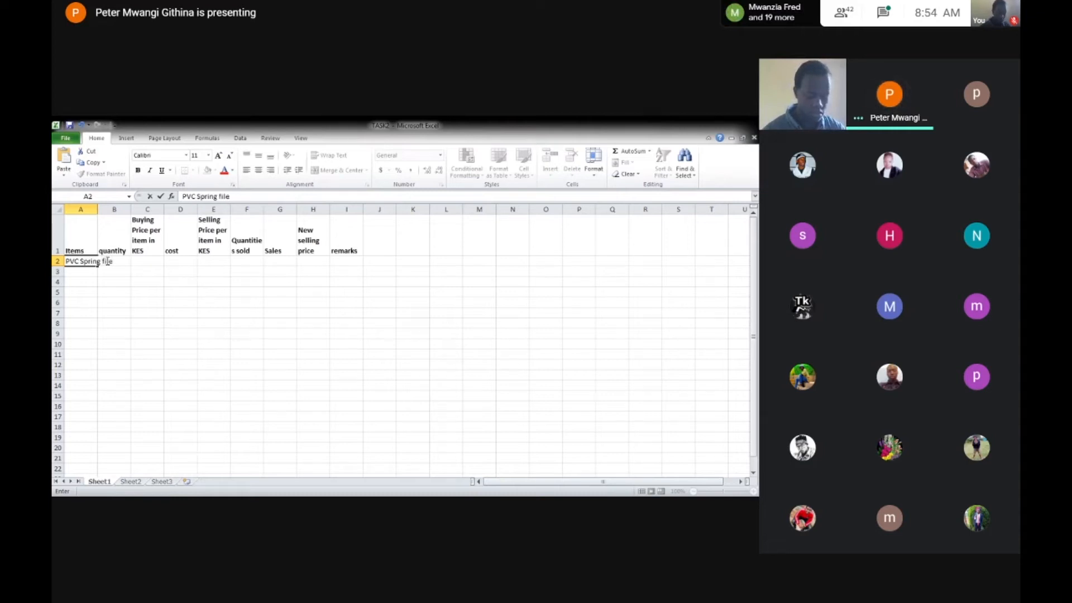
pyautogui.press('Return')
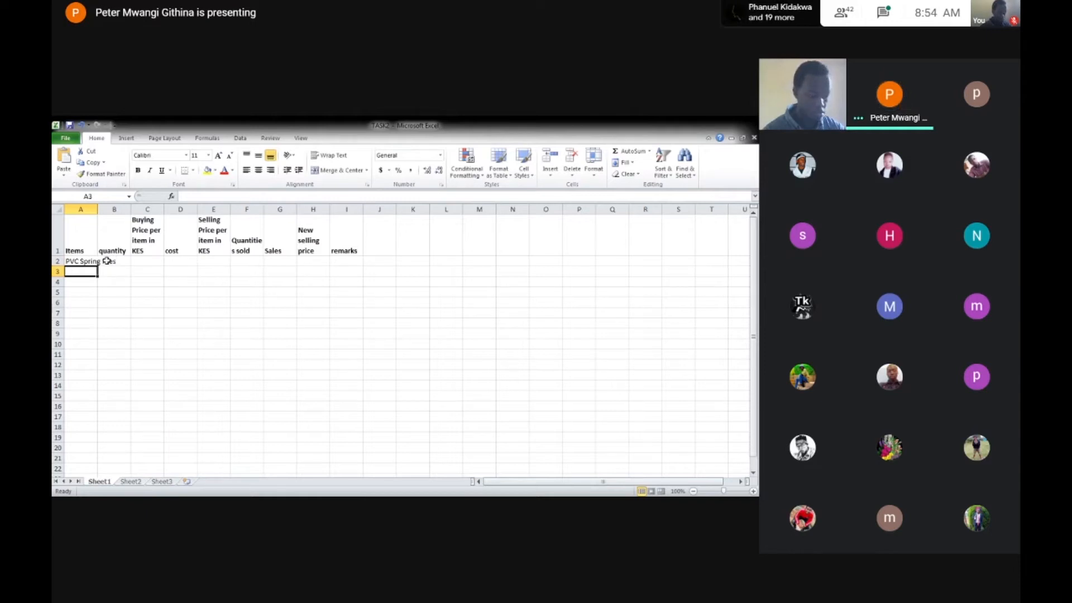
pyautogui.write('hardcover Notebooks')
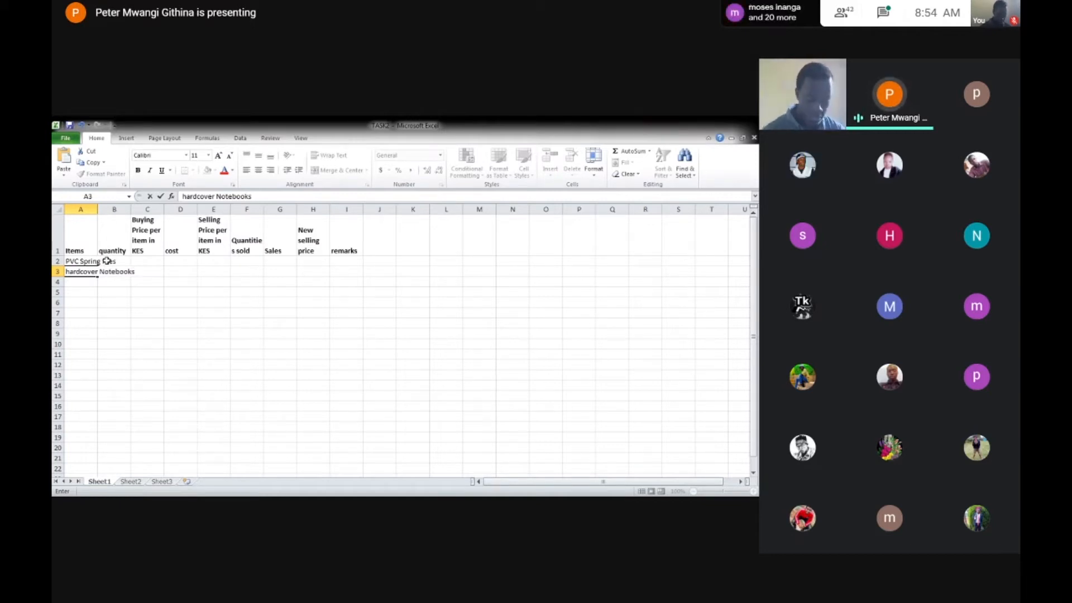
pyautogui.press('Return')
pyautogui.write('clipbo')
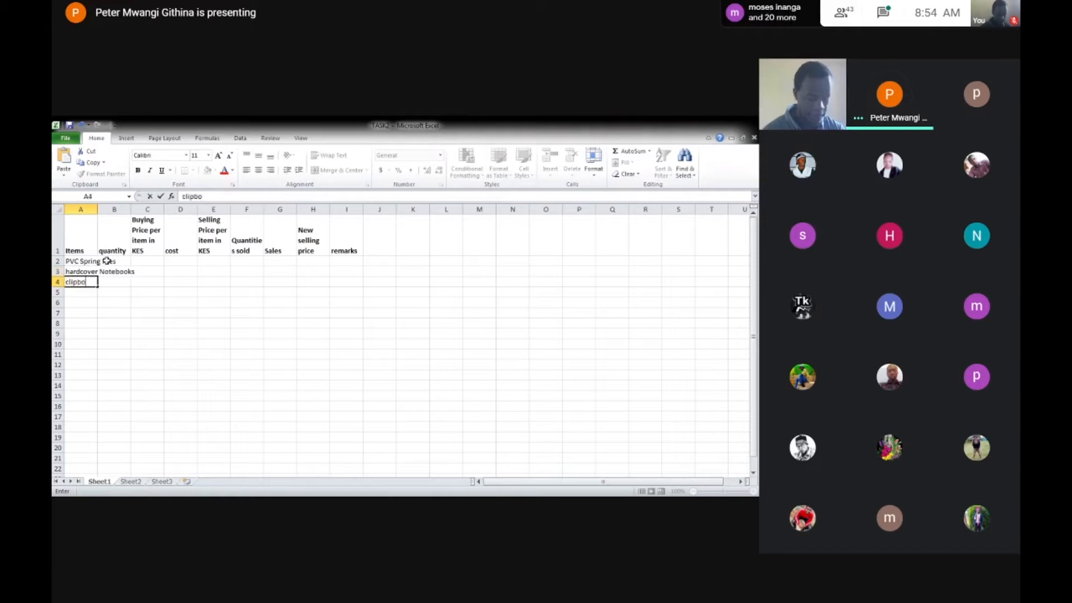
pyautogui.write('ards')
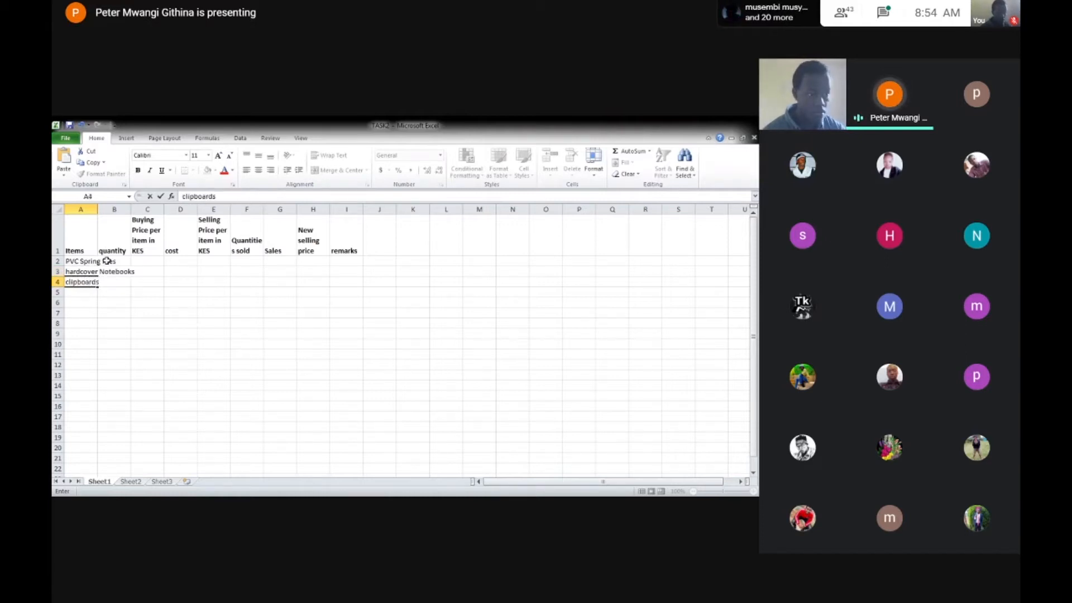
pyautogui.press('Return')
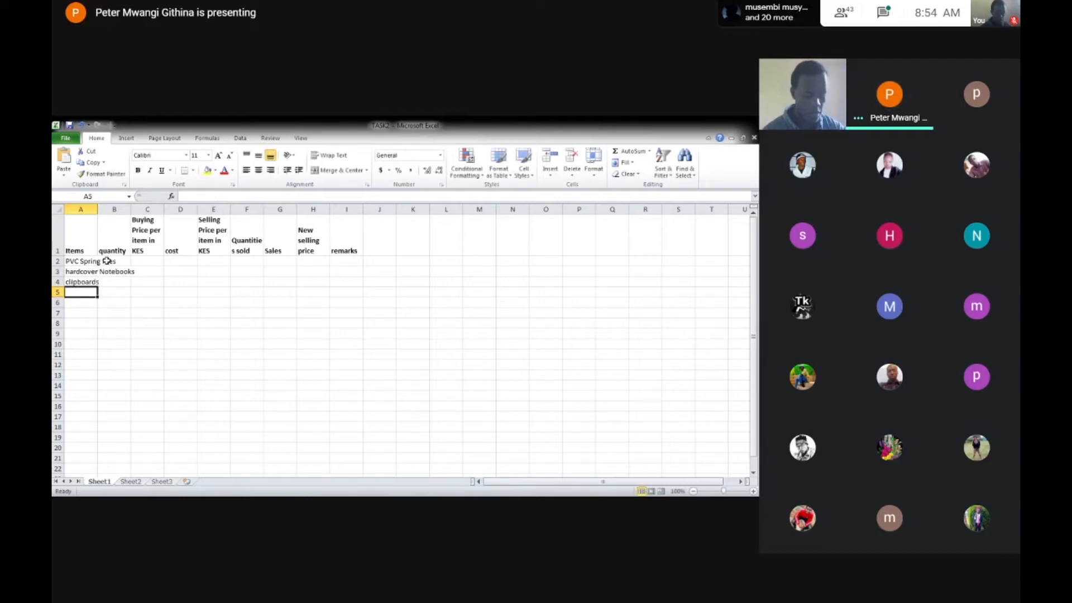
# Step: Enter the items "reams of photocopy papers" in cell A5 and "200pg Exercise Books" in cell A6
pyautogui.write('reams of photocopy papers')
pyautogui.press('Return')
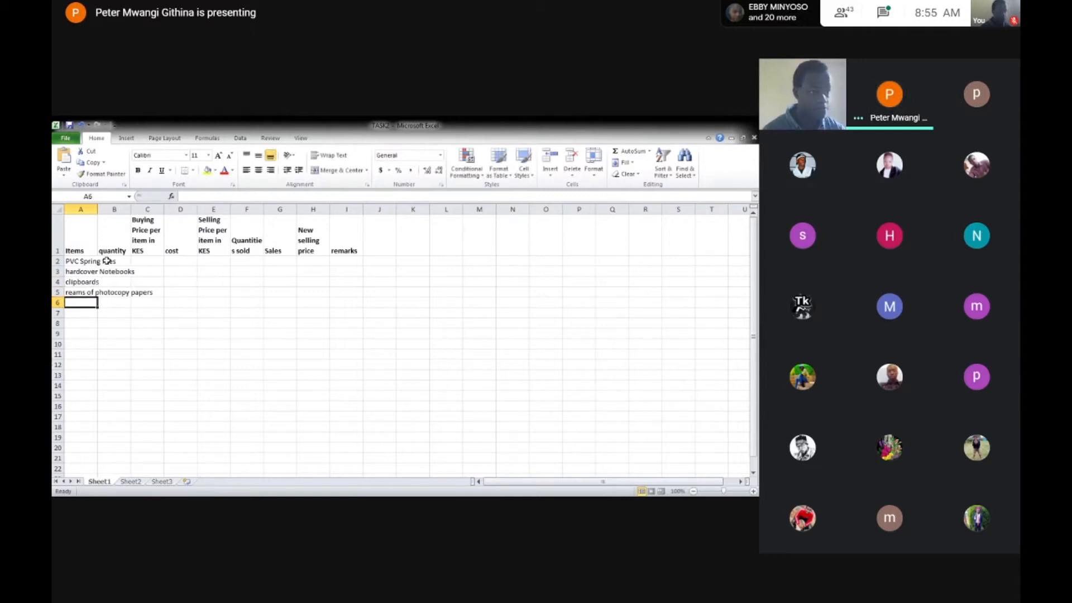
pyautogui.write('200pg')
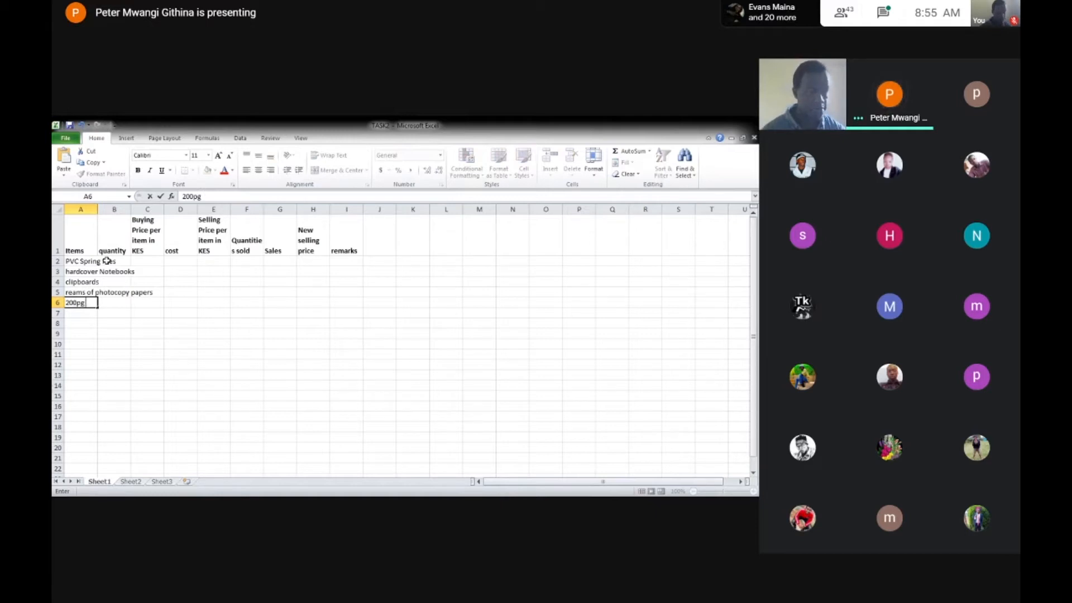
pyautogui.write(' Ex')
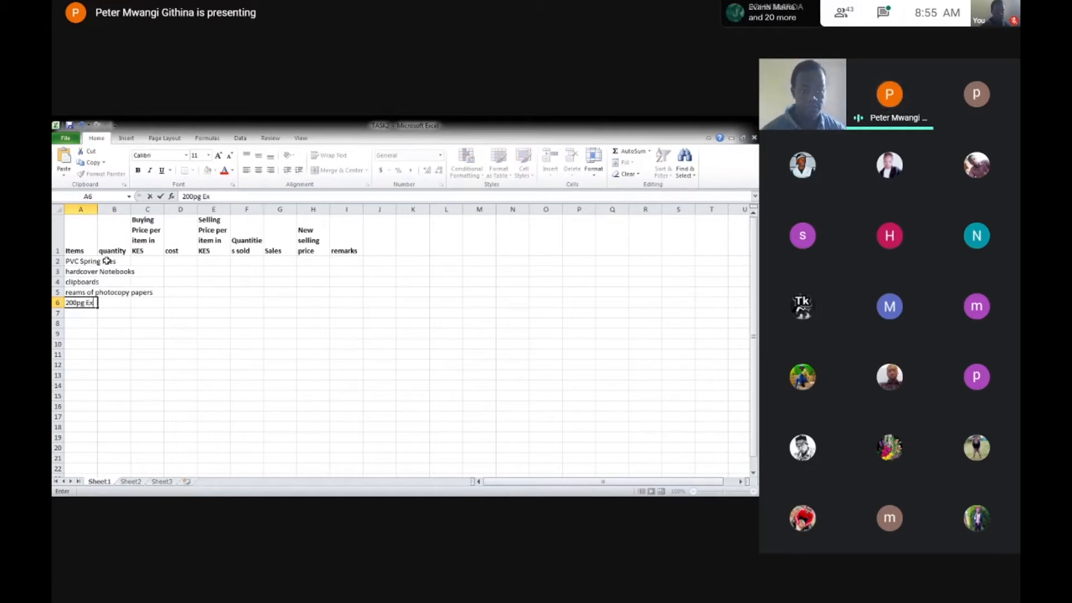
pyautogui.write('ercise')
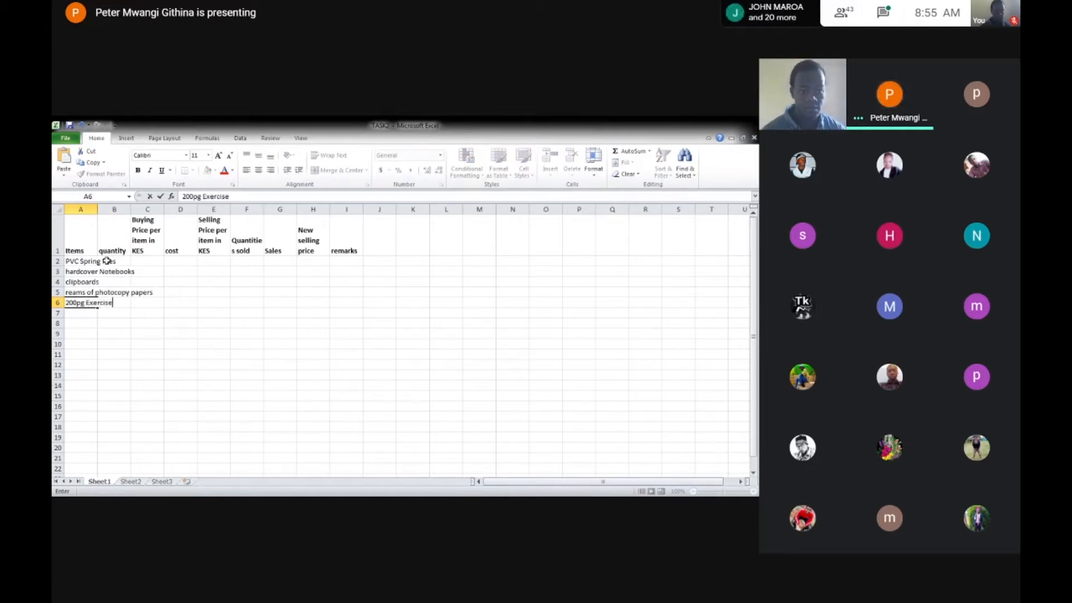
pyautogui.write(' Books')
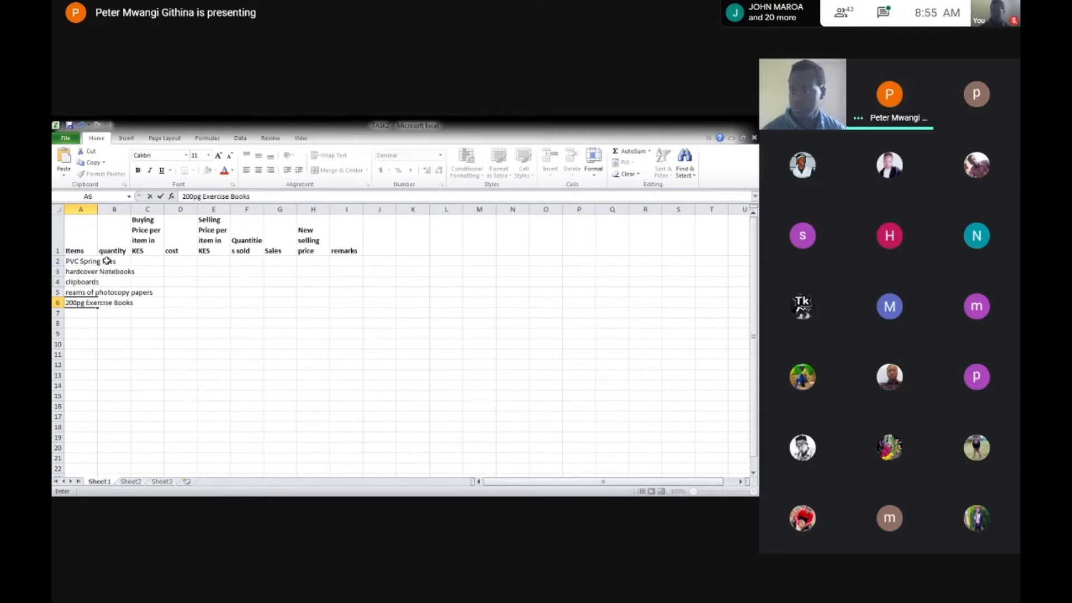
pyautogui.press('Return')
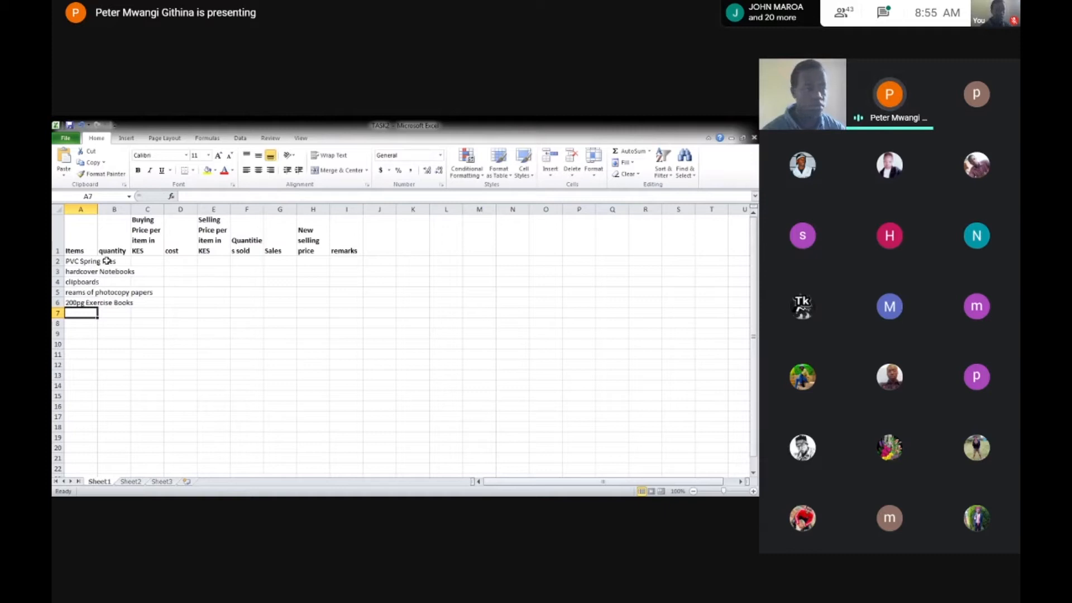
# Step: Enter the item "Geometrical Sets" in cell A7 and the label "totals" in cell A8
pyautogui.write('Geometrical Set')
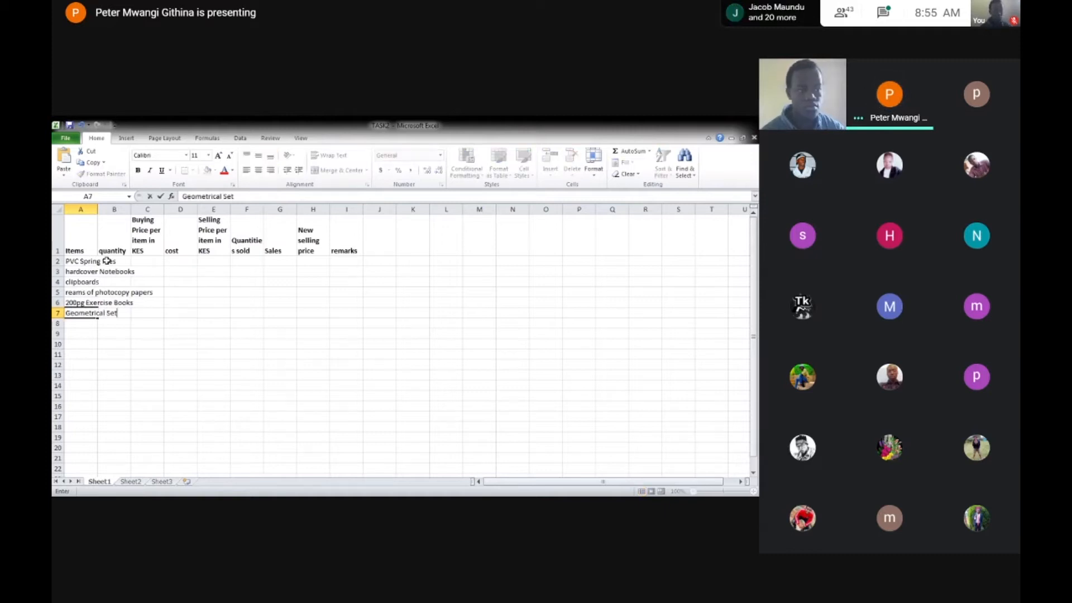
pyautogui.write('s')
pyautogui.press('Return')
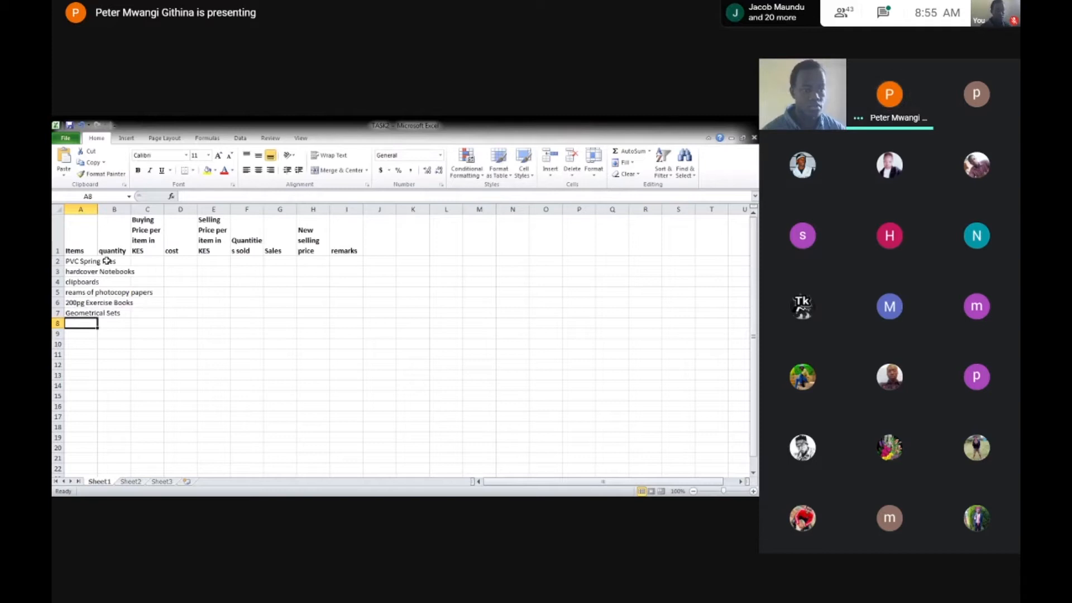
pyautogui.write('totals')
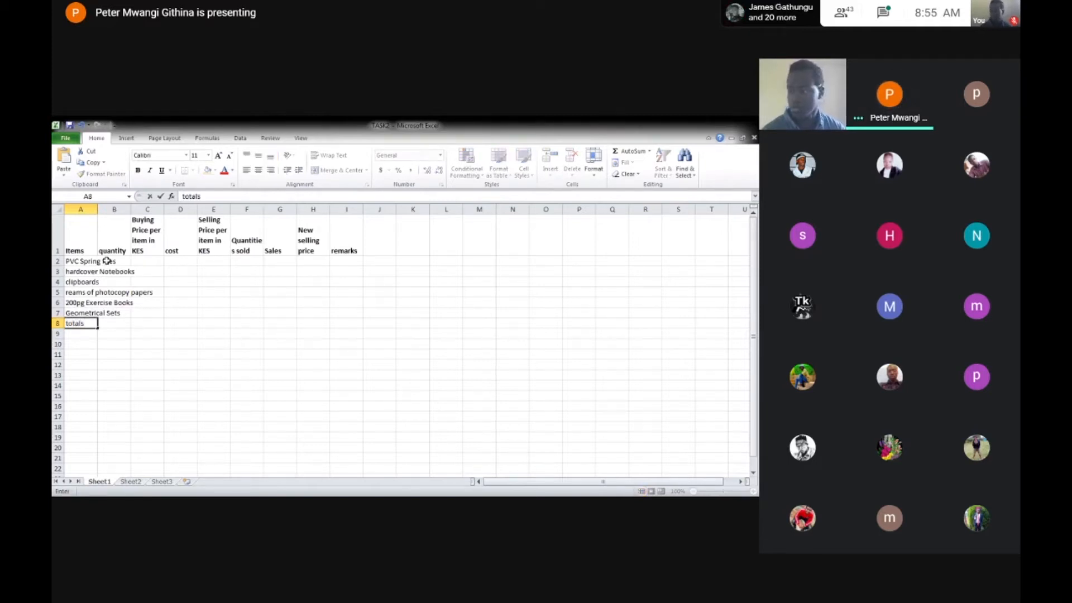
pyautogui.press('Return')
pyautogui.press('Return')
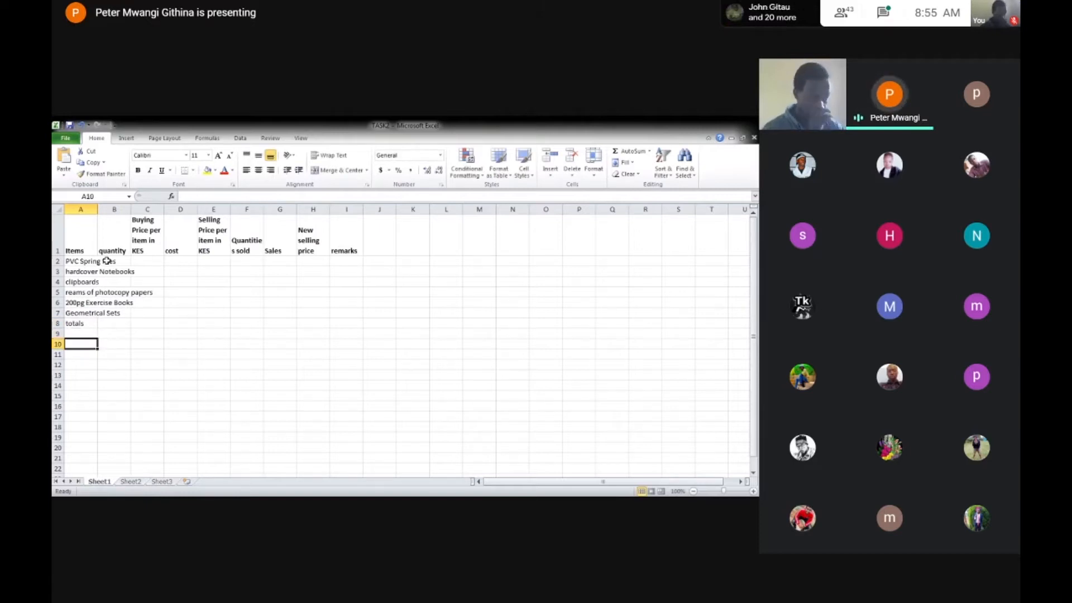
# Step: Enter the label "price increment" in cell A10 and the value 0.06 in cell B10
pyautogui.write('pr')
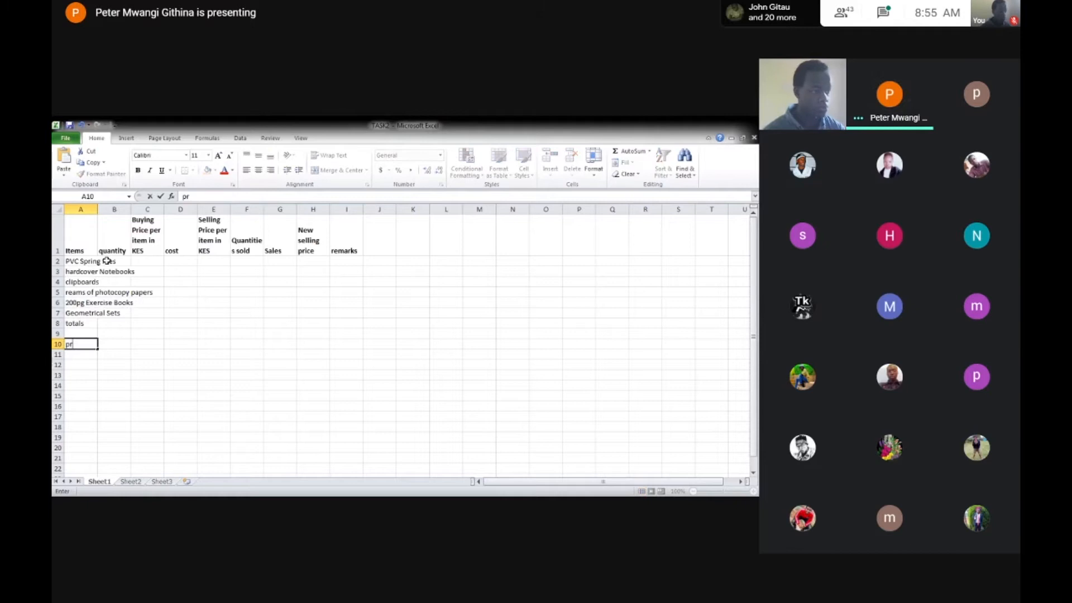
pyautogui.write('ice')
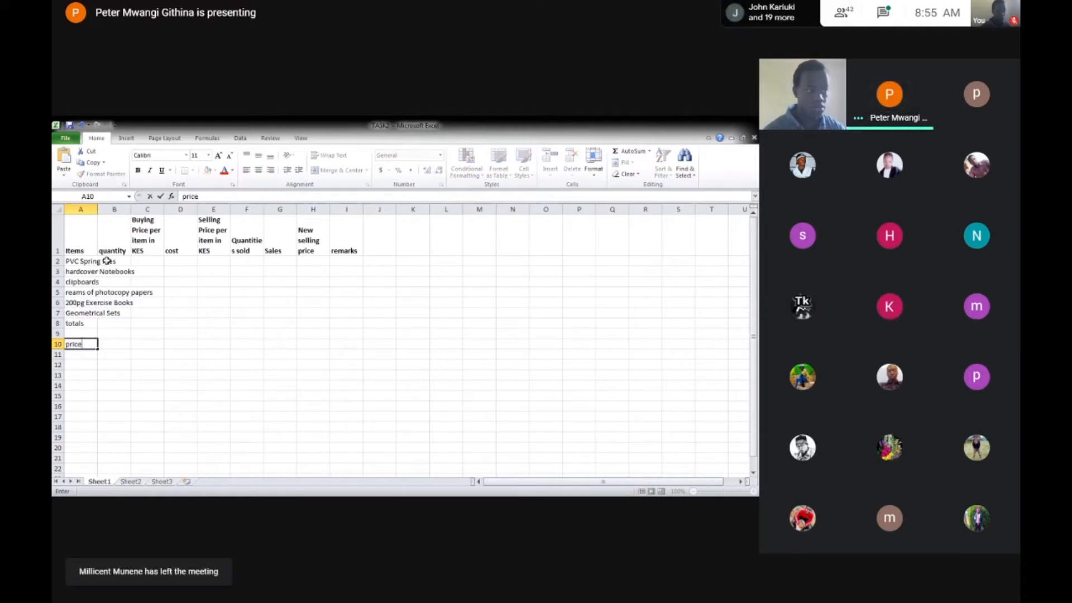
pyautogui.write(' incre')
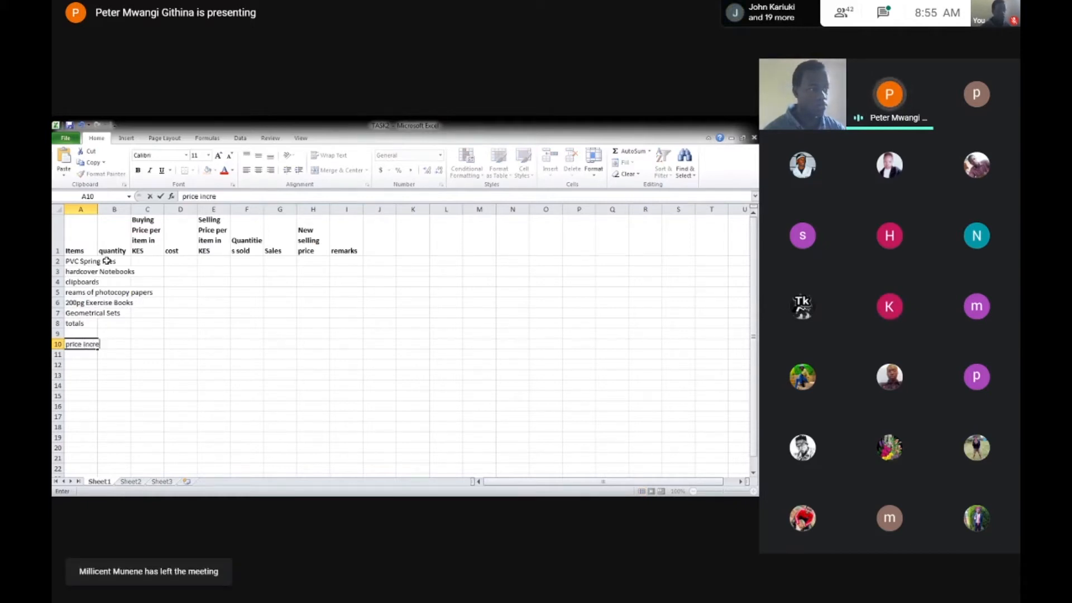
pyautogui.write('ment')
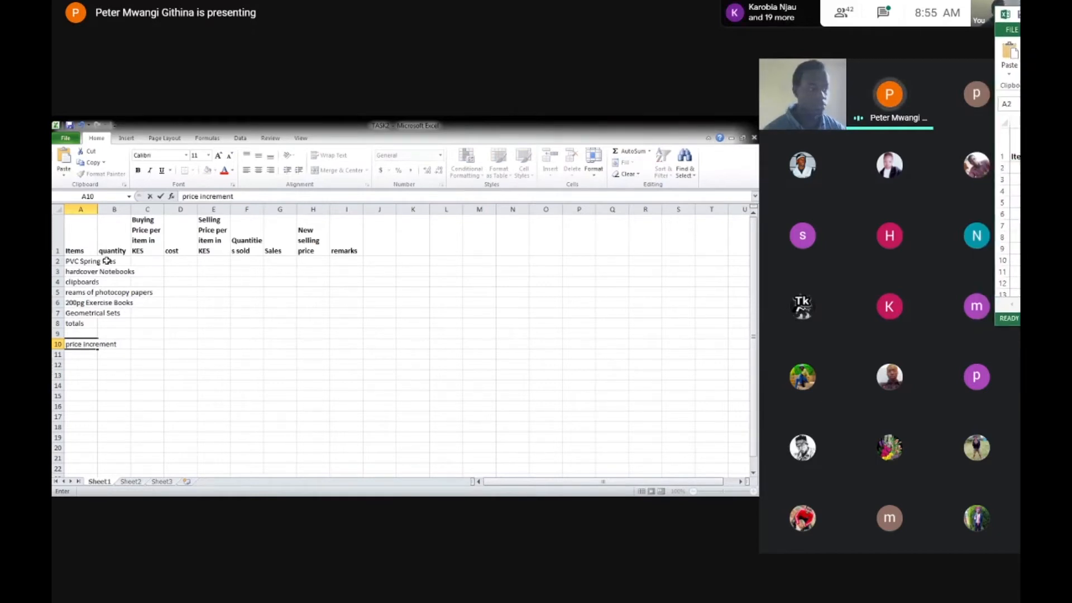
pyautogui.press('Tab')
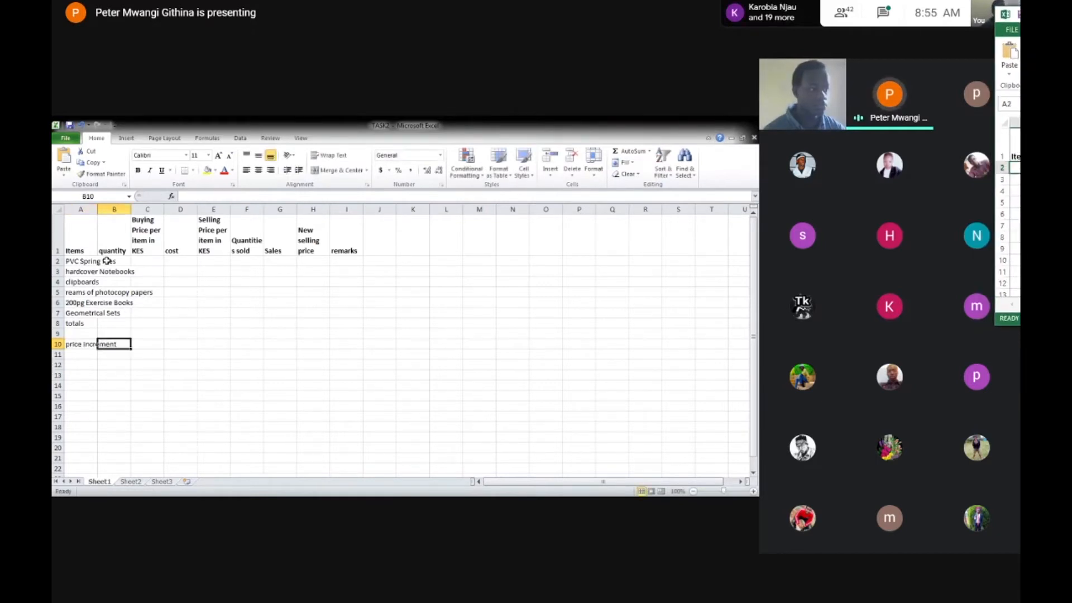
pyautogui.write('.06')
pyautogui.press('Return')
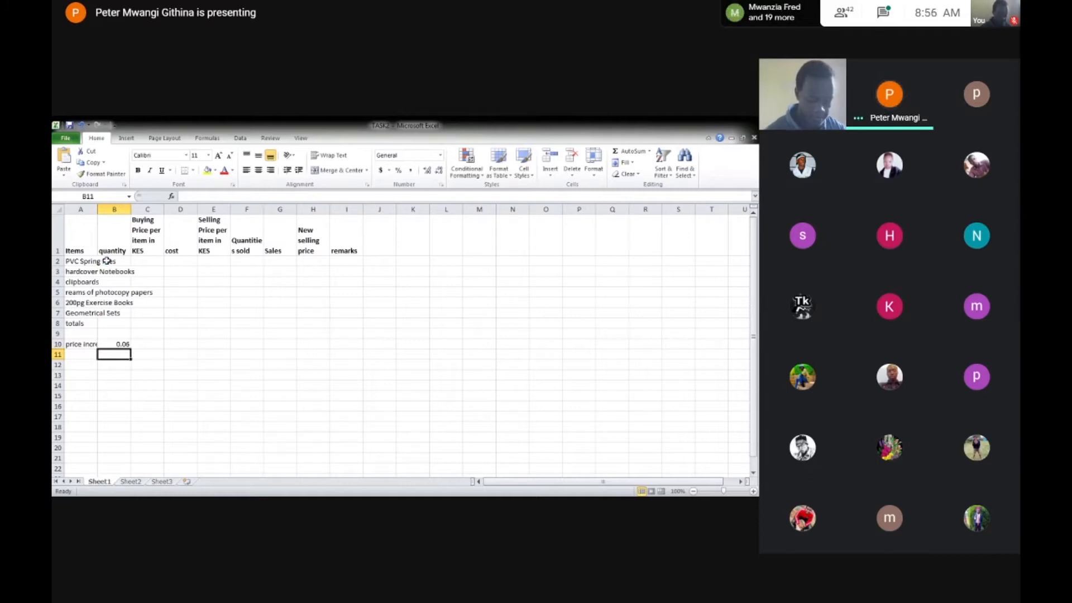
# Step: Wrap the text of the item names and labels in cells A2:A10
pyautogui.moveTo(71, 261); pyautogui.dragTo(88, 342)
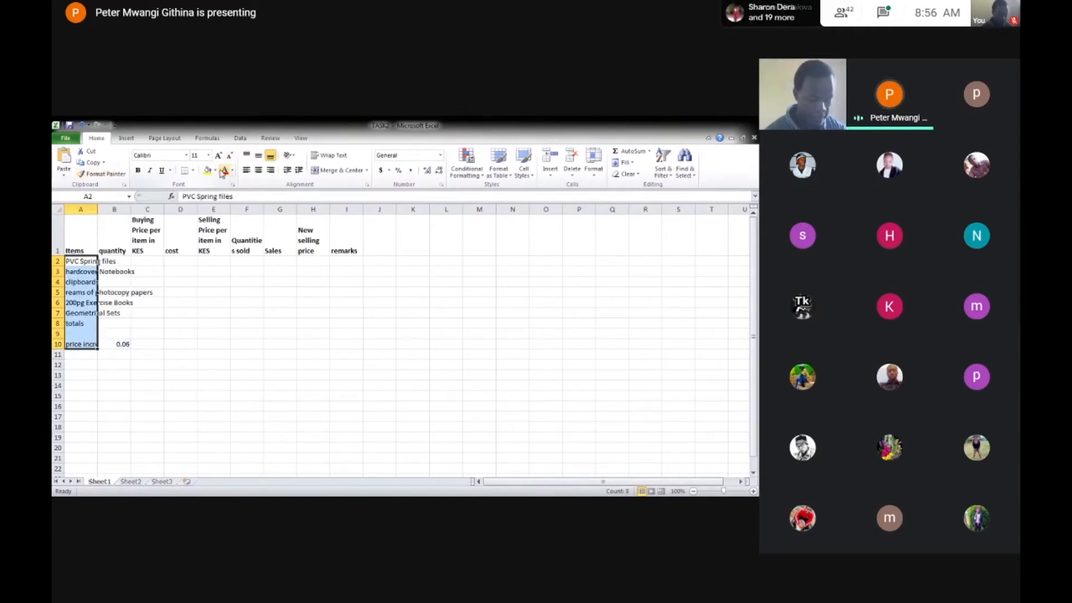
pyautogui.click(331, 158)
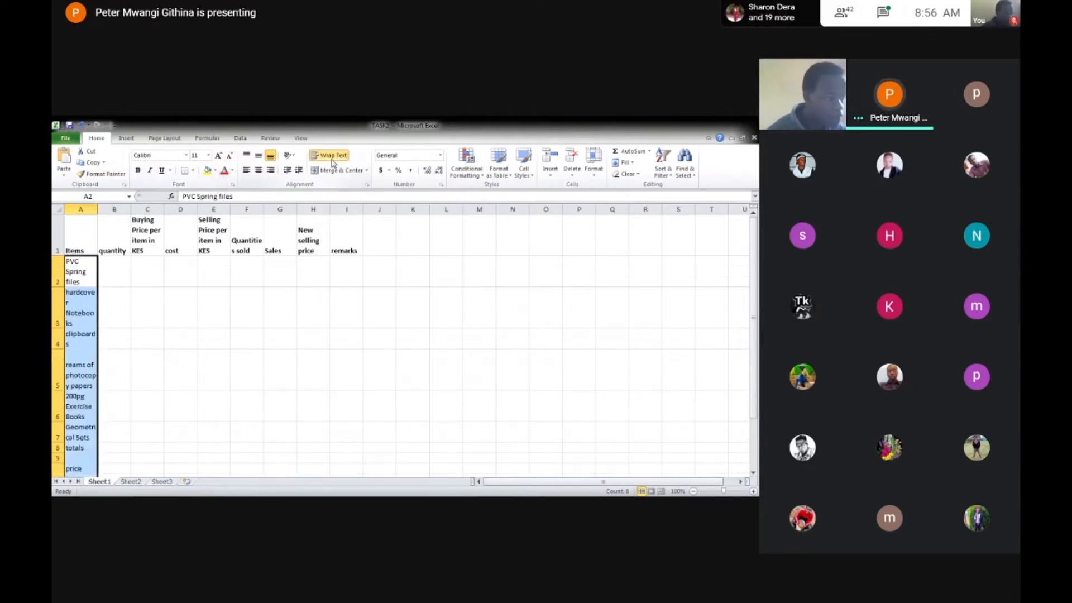
pyautogui.scroll(-2, 184, 363)
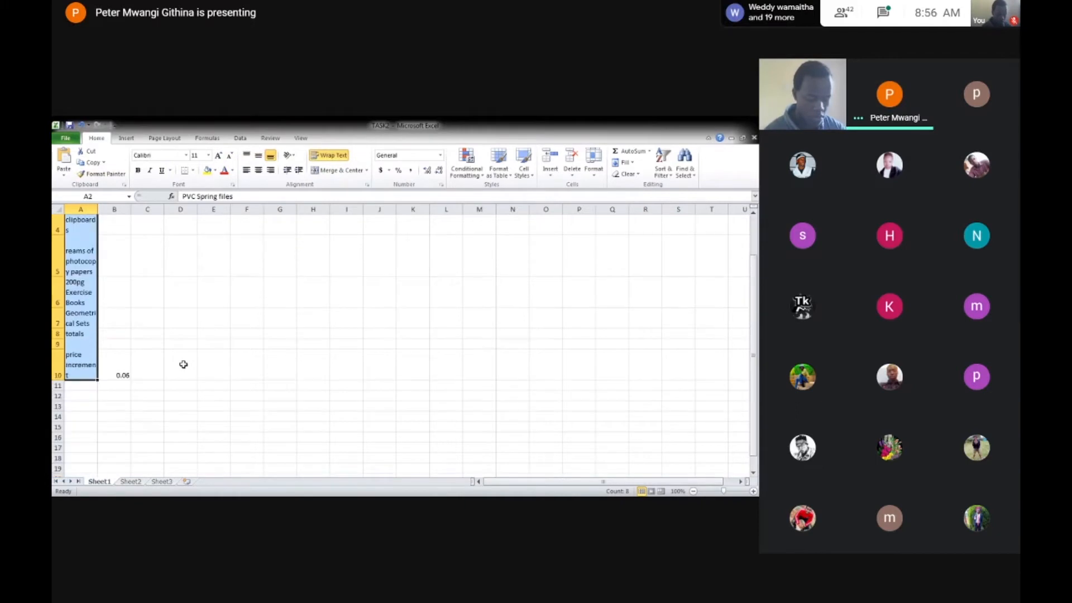
pyautogui.click(154, 285)
pyautogui.scroll(2, 192, 268)
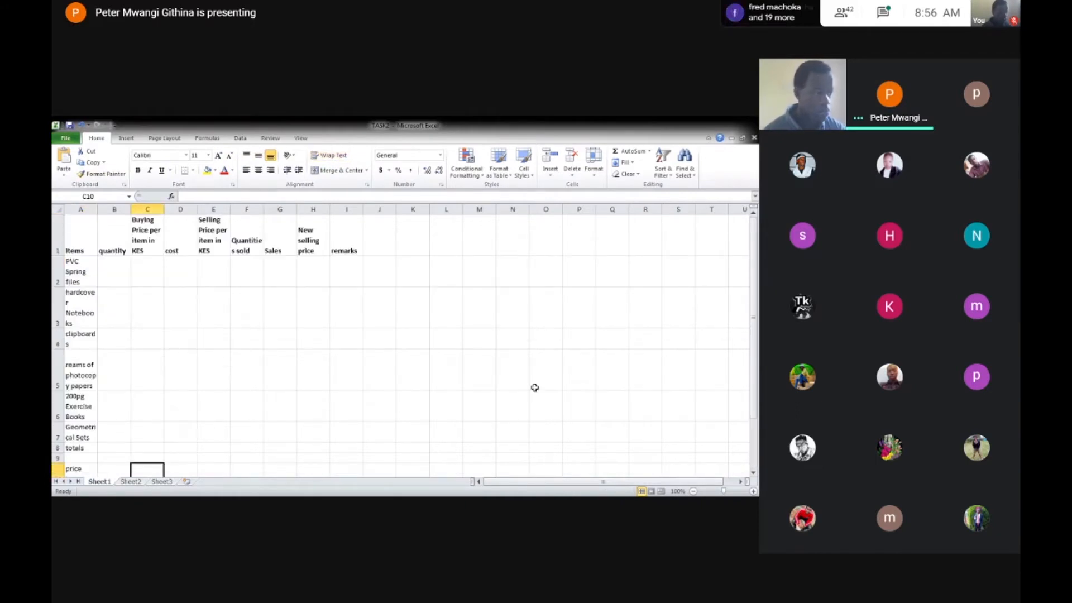
pyautogui.moveTo(754, 382); pyautogui.dragTo(753, 376)
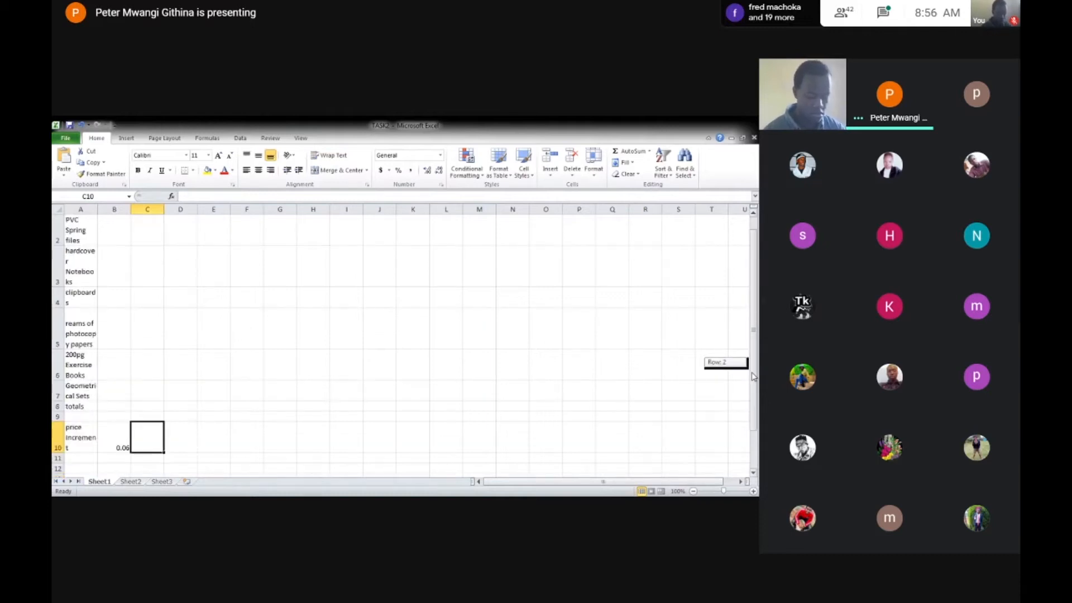
pyautogui.moveTo(754, 377); pyautogui.dragTo(754, 371)
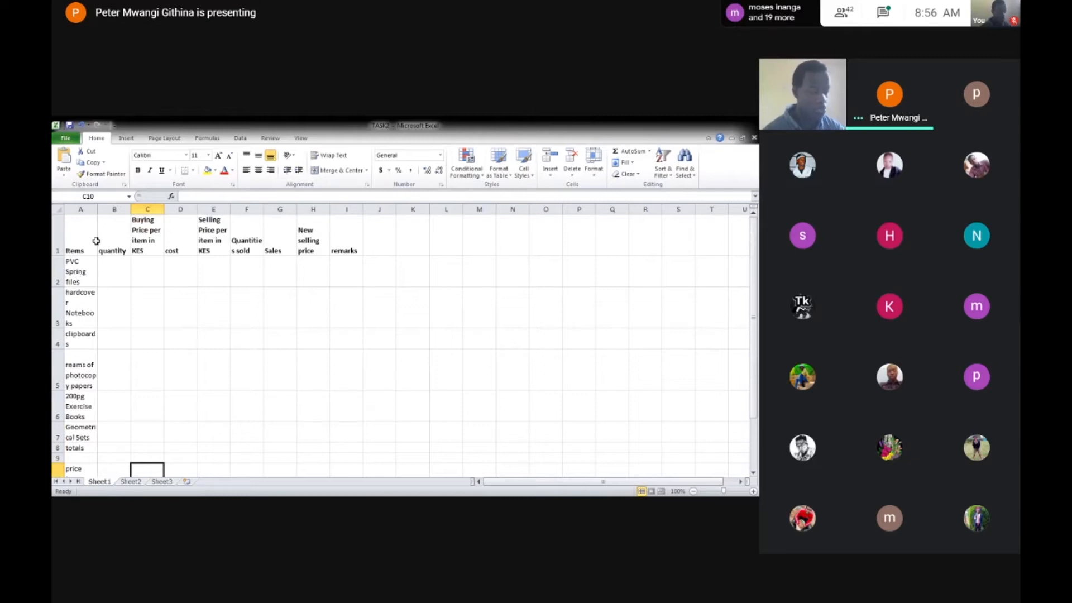
# Step: Widen column A so the wrapped item names break between whole words
pyautogui.click(84, 267)
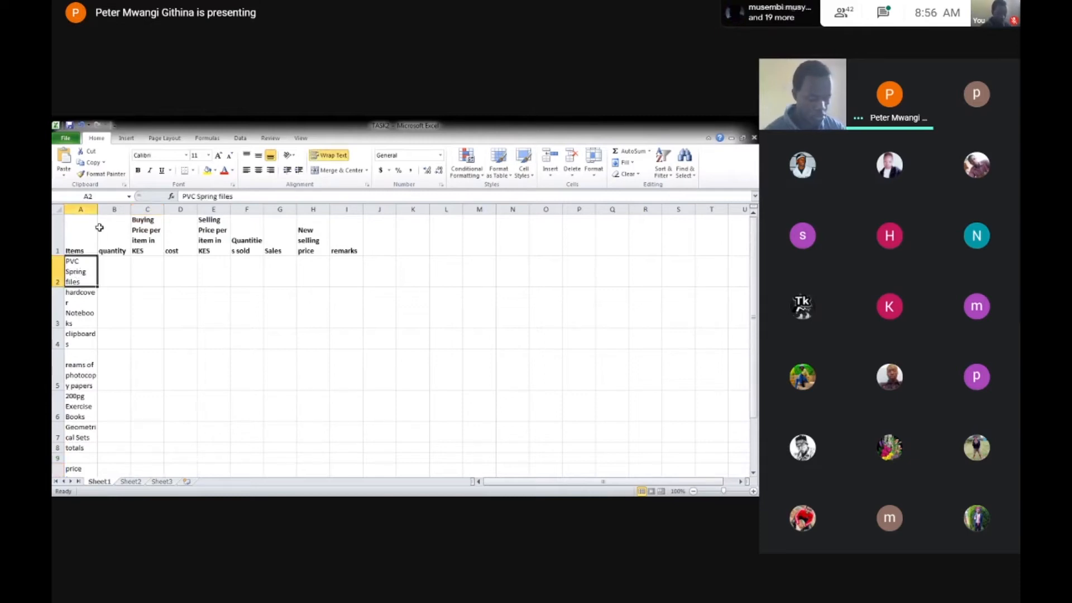
pyautogui.moveTo(98, 209); pyautogui.dragTo(114, 215)
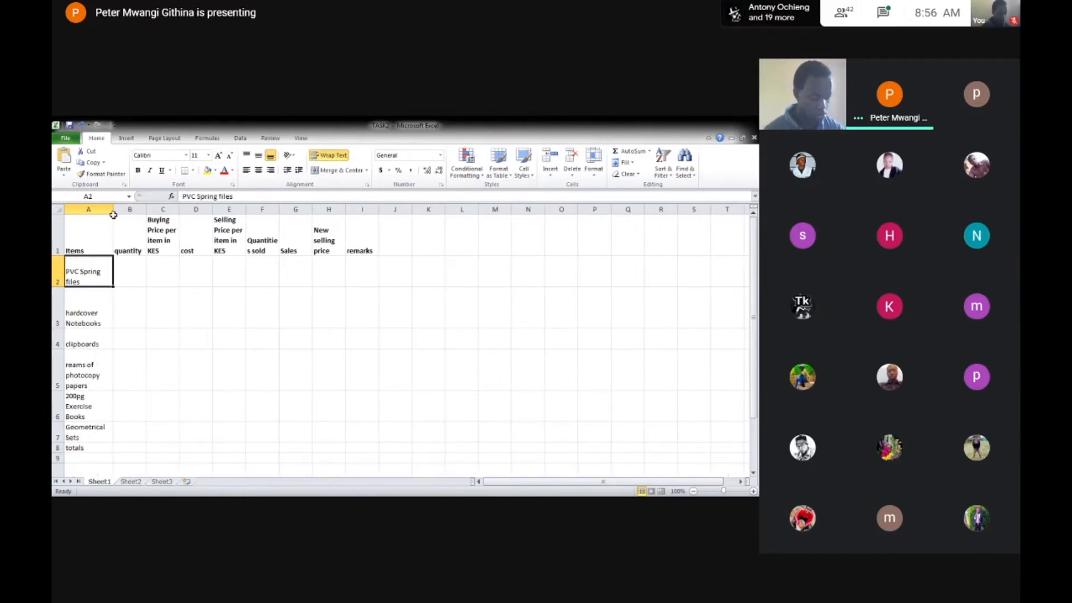
pyautogui.click(112, 328)
pyautogui.scroll(-1, 113, 328)
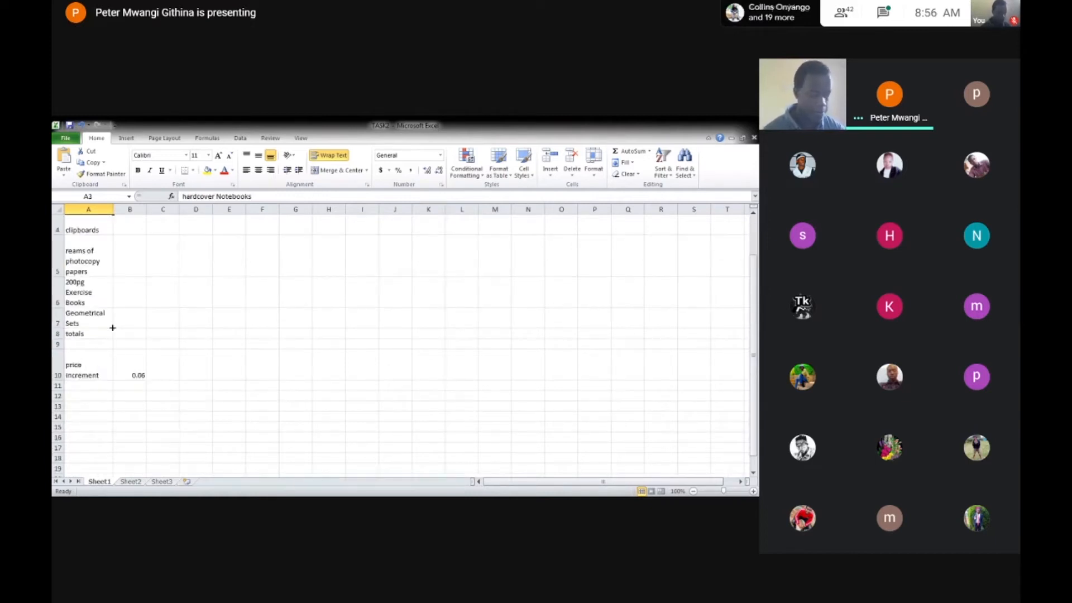
pyautogui.scroll(1, 106, 319)
pyautogui.click(94, 268)
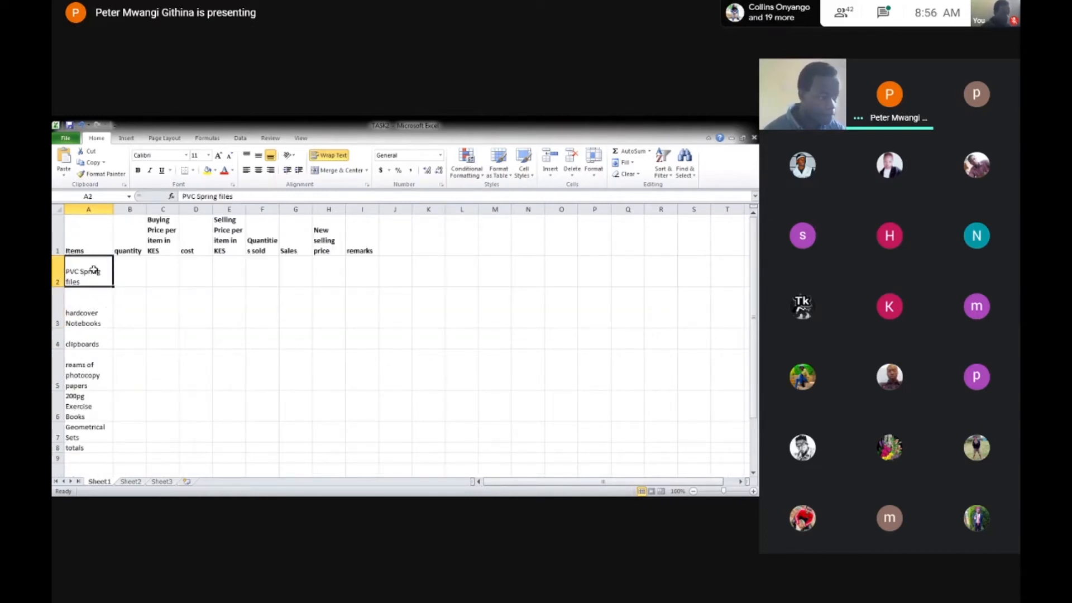
pyautogui.click(83, 233)
pyautogui.moveTo(78, 278); pyautogui.dragTo(90, 430)
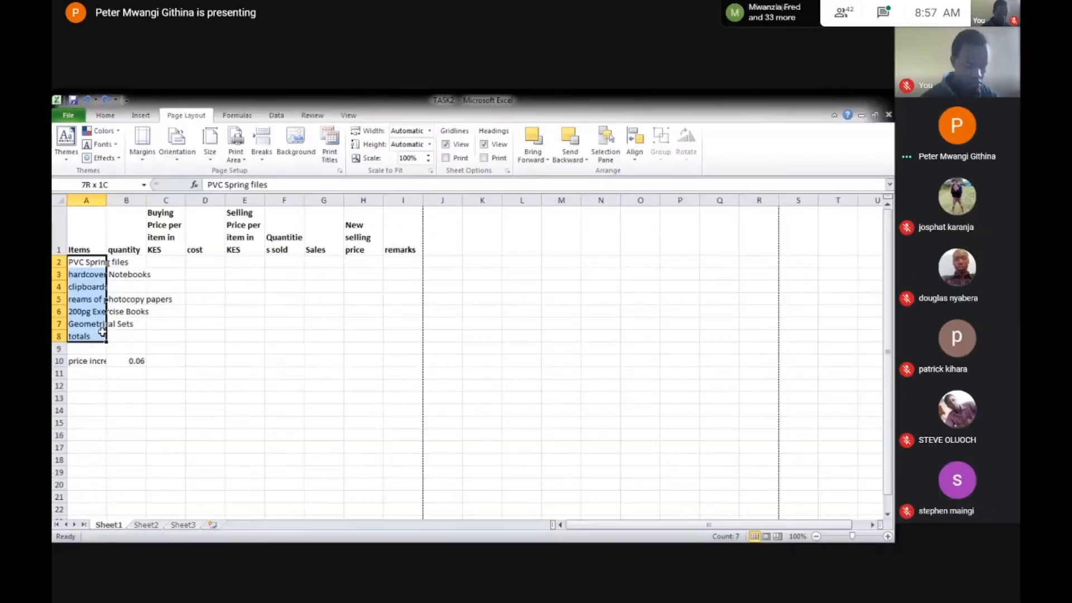
pyautogui.moveTo(84, 340); pyautogui.dragTo(84, 360)
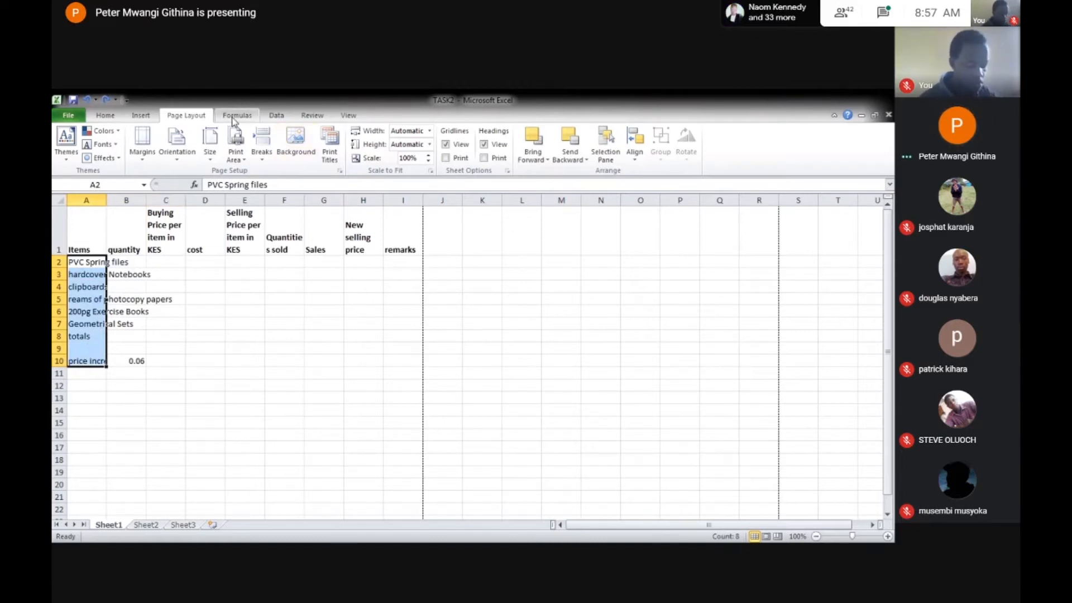
pyautogui.click(276, 115)
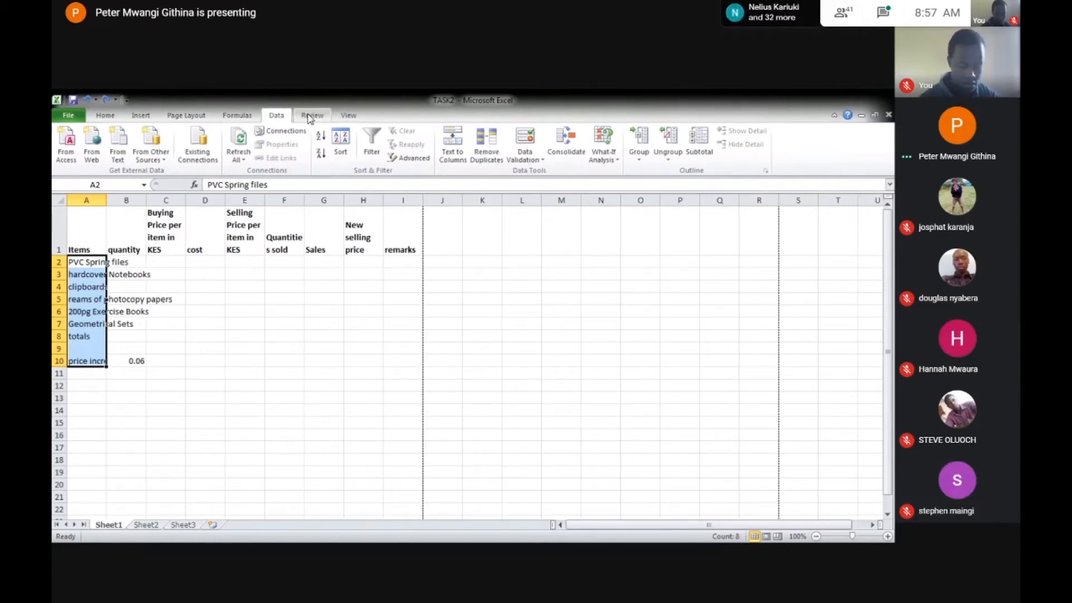
pyautogui.click(310, 116)
pyautogui.click(345, 116)
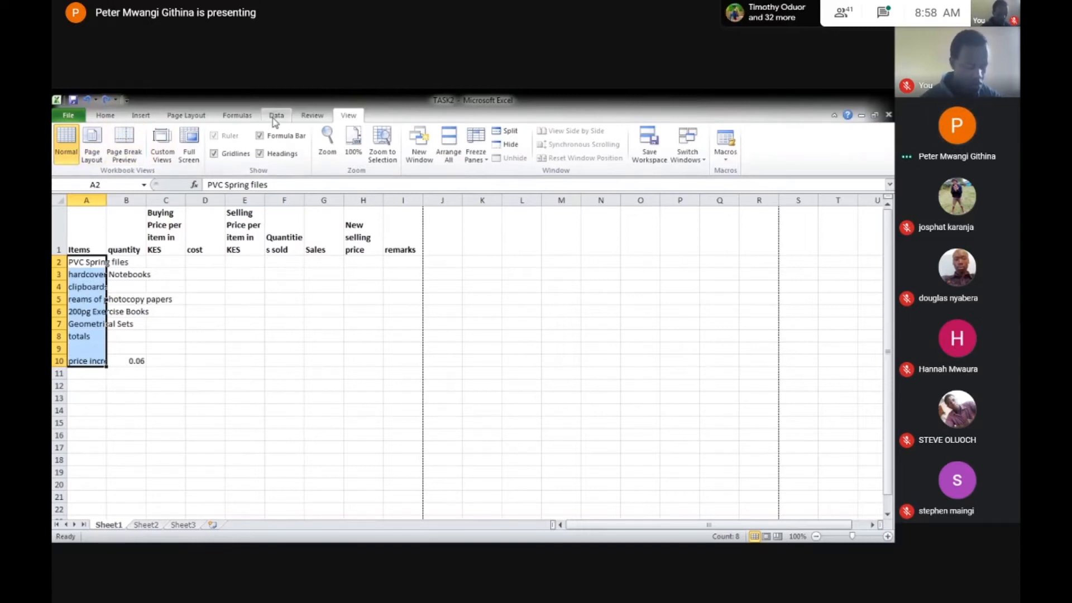
pyautogui.click(274, 122)
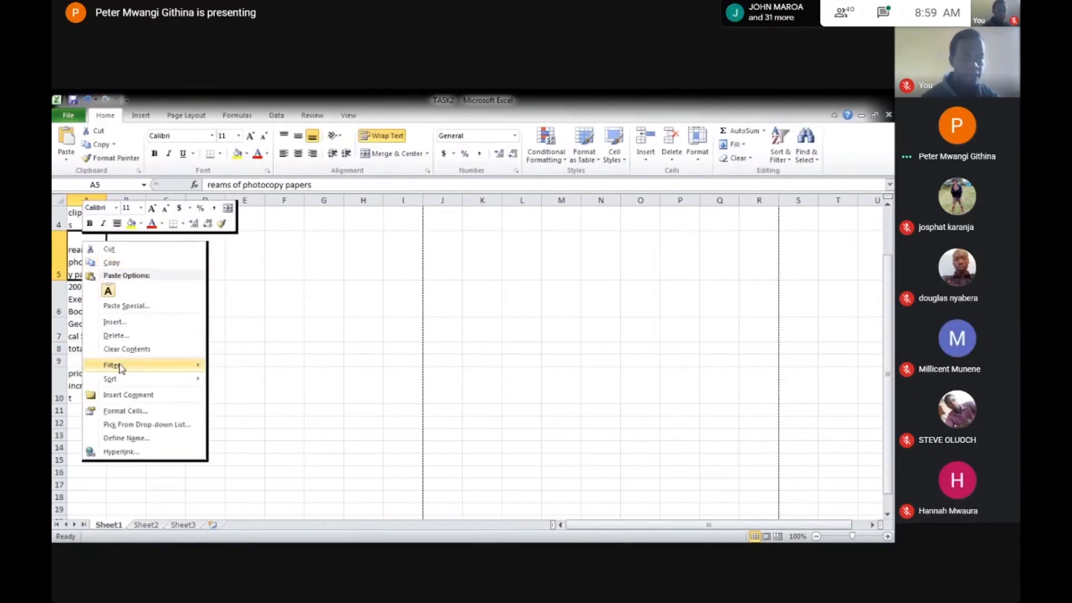
pyautogui.click(291, 294)
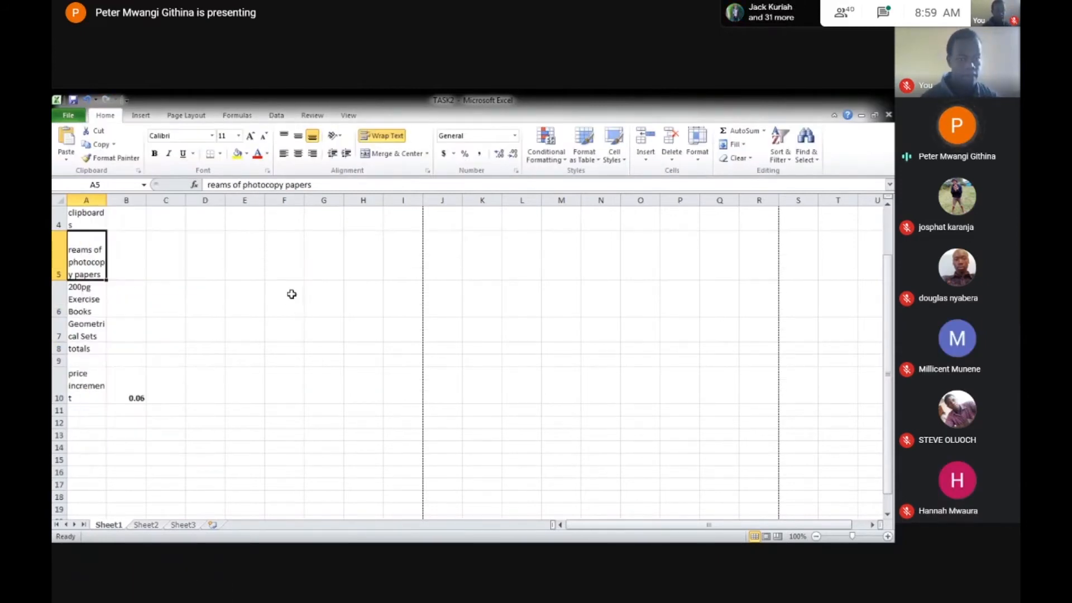
pyautogui.click(114, 241)
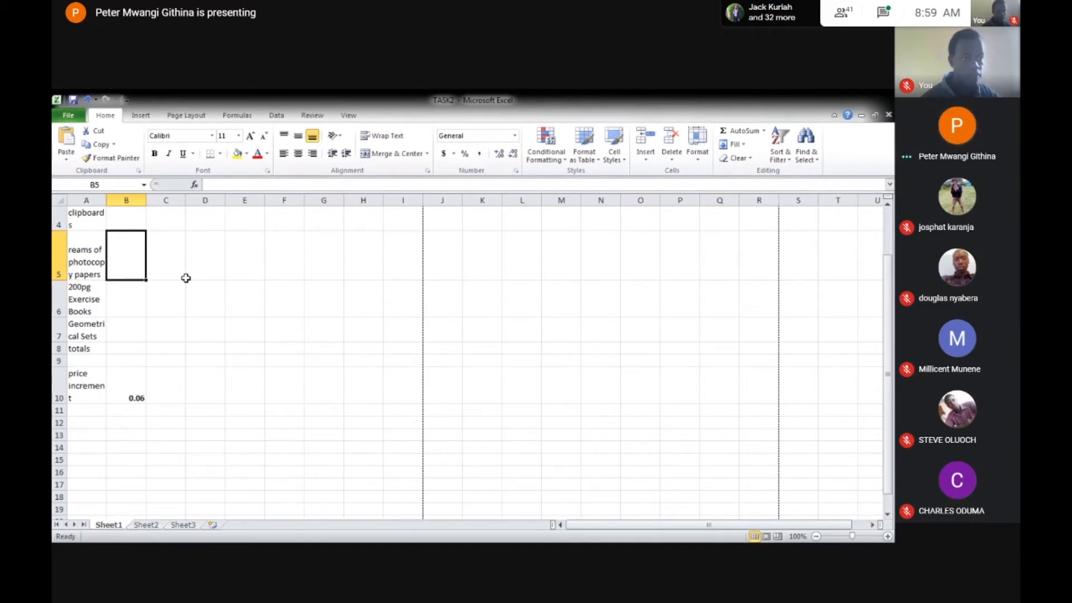
pyautogui.scroll(1, 193, 268)
pyautogui.click(134, 269)
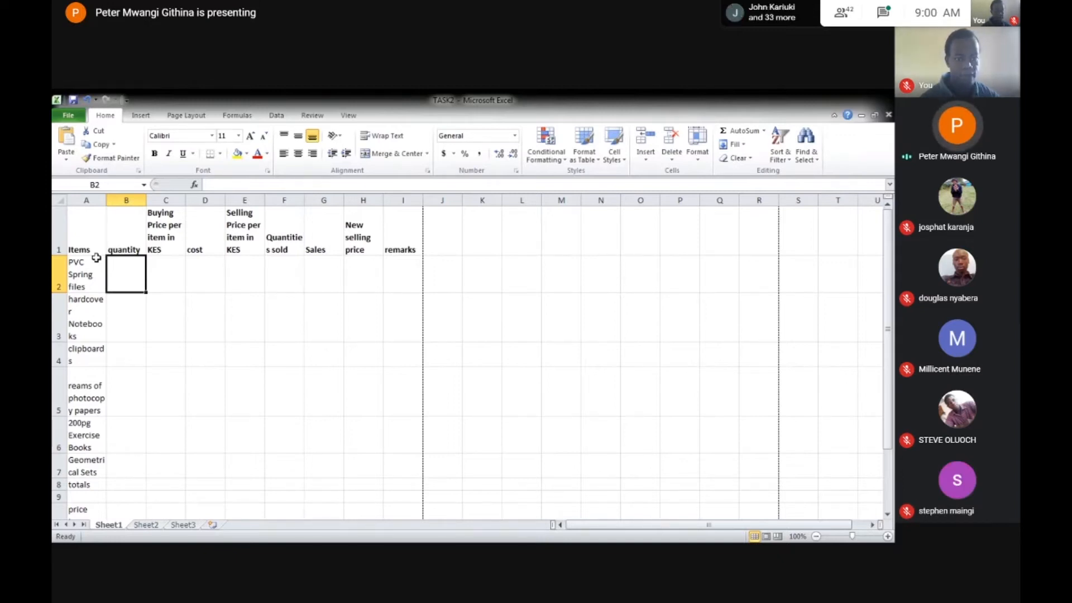
# Step: Insert a blank row above the column headings in row 1
pyautogui.click(90, 235)
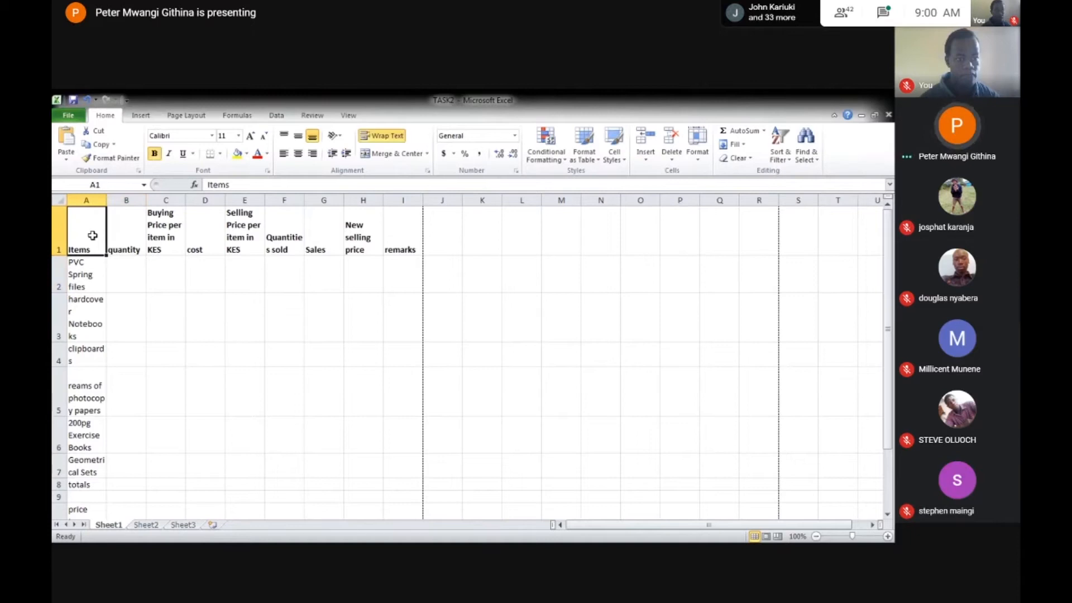
pyautogui.click(396, 227)
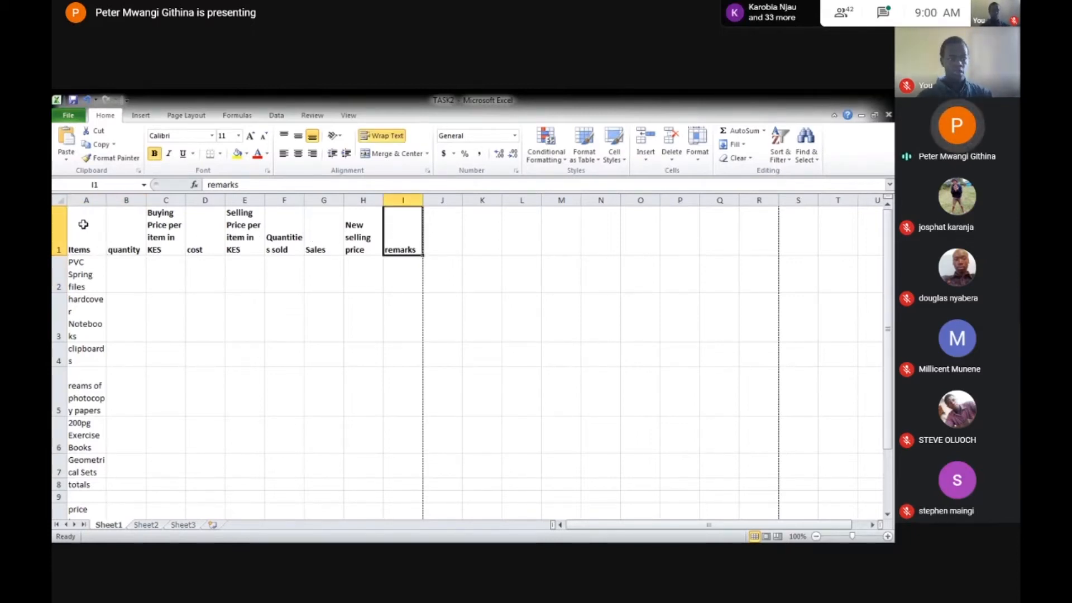
pyautogui.rightClick(61, 226)
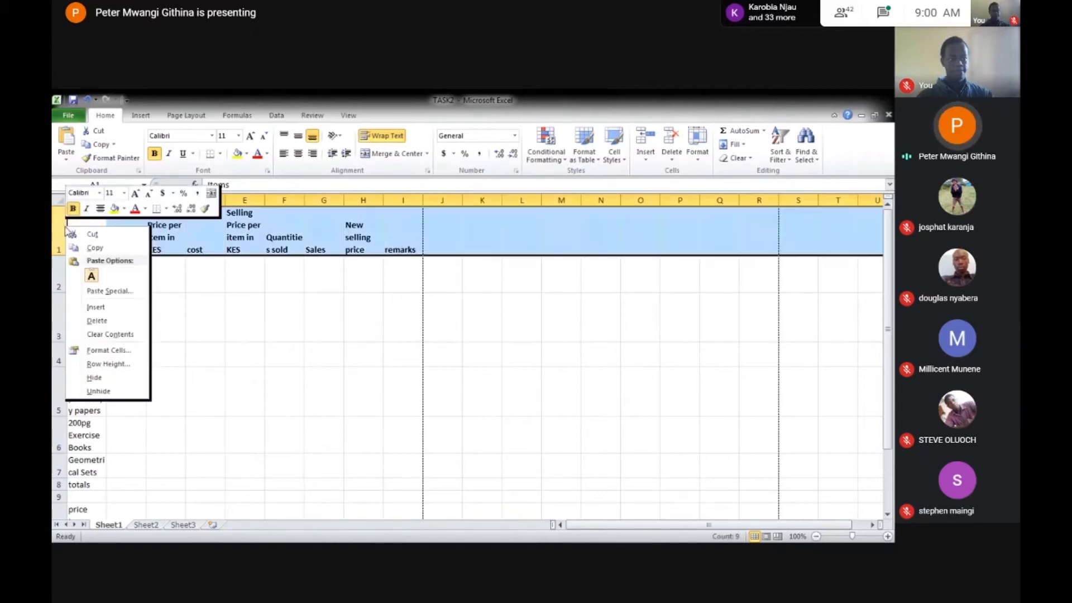
pyautogui.click(110, 307)
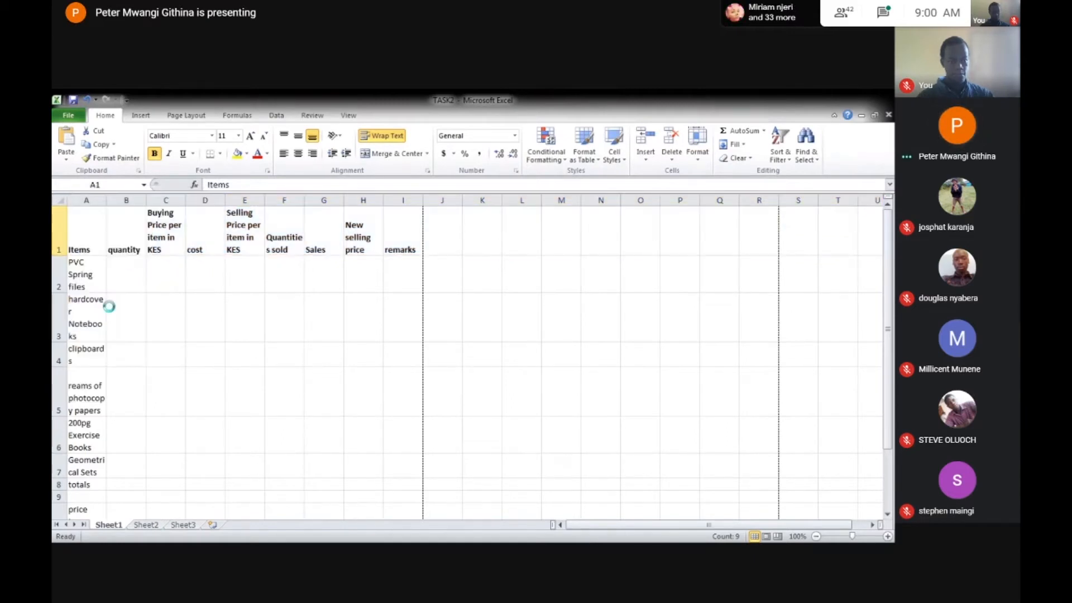
# Step: Merge and center cells A1:I1 above the column headings
pyautogui.click(87, 213)
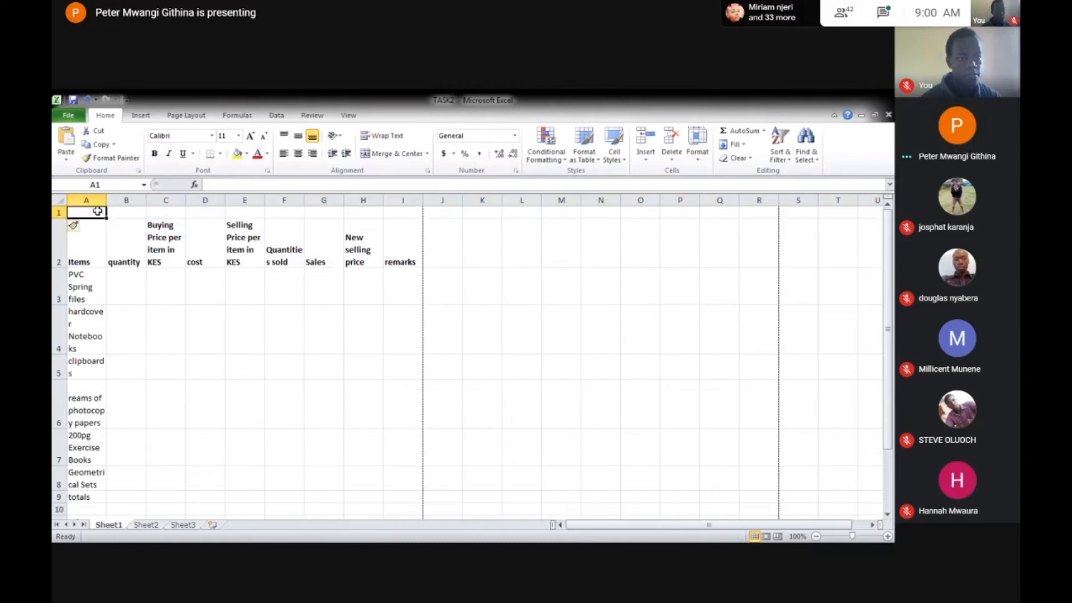
pyautogui.moveTo(87, 213); pyautogui.dragTo(393, 218)
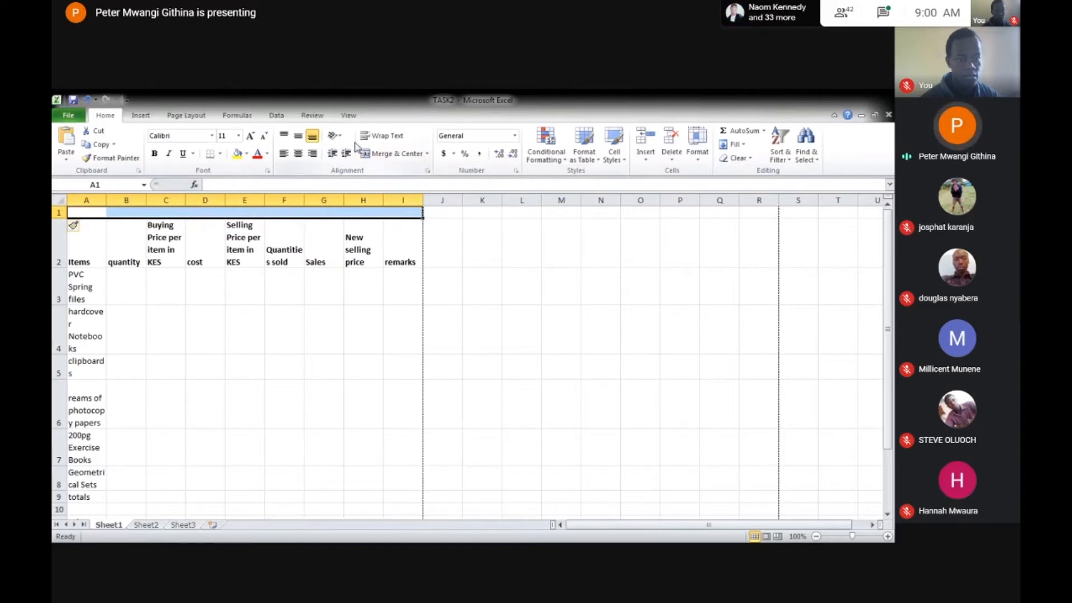
pyautogui.click(427, 154)
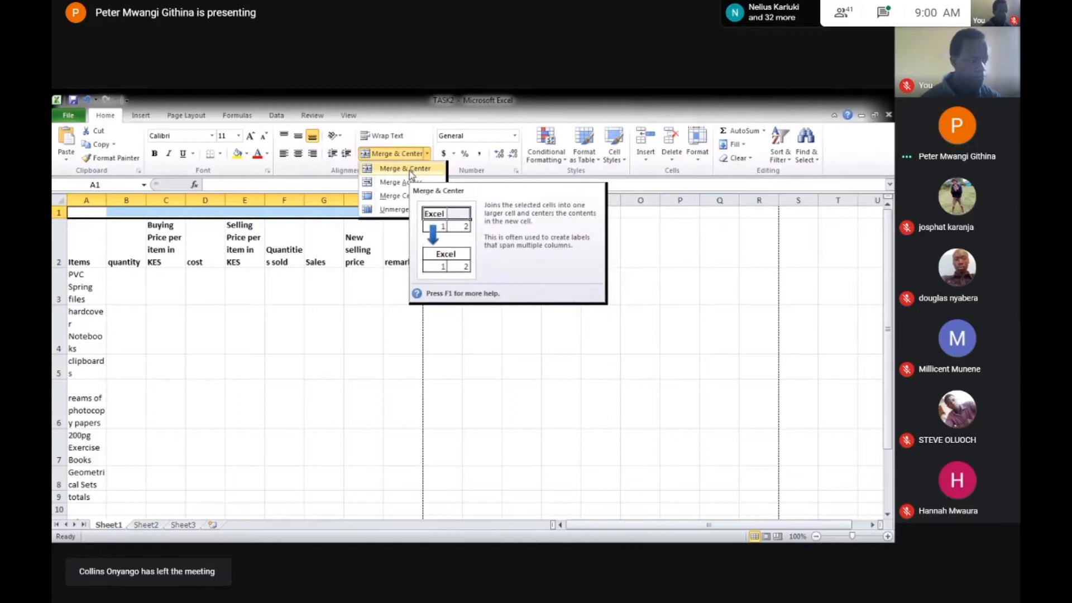
pyautogui.click(410, 168)
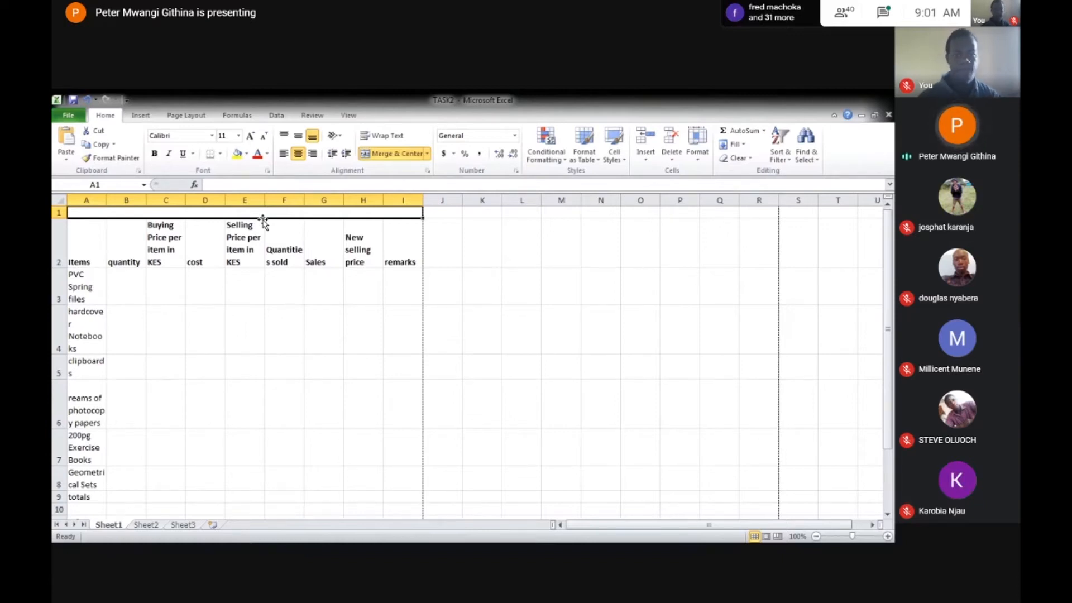
# Step: Enter the title "SUPERIOR STATIONERY LIMITED" in bold in the merged cell A1:I1
pyautogui.write('s')
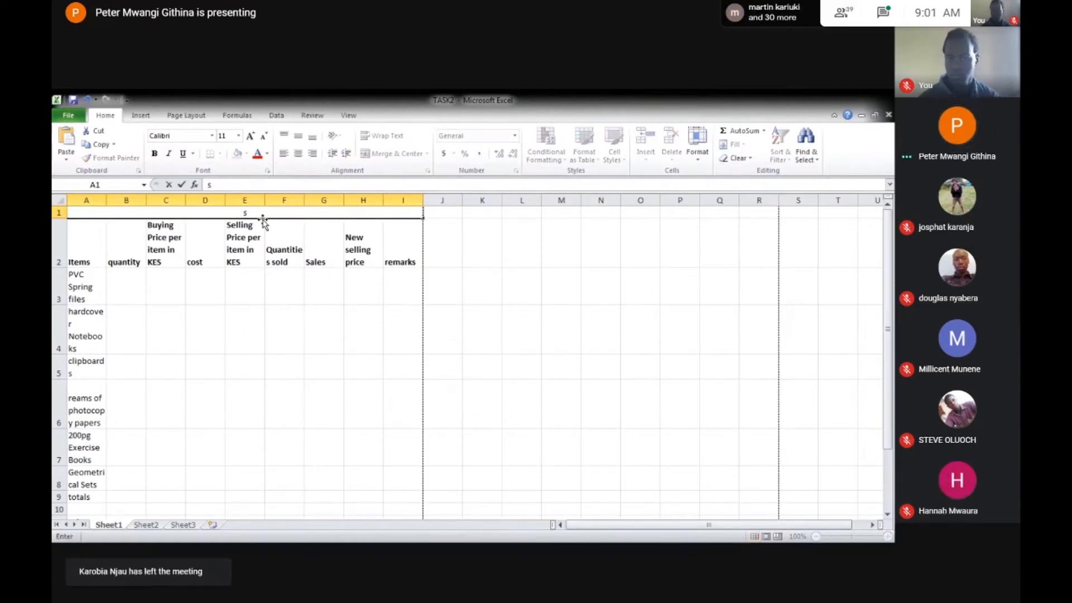
pyautogui.press('BackSpace')
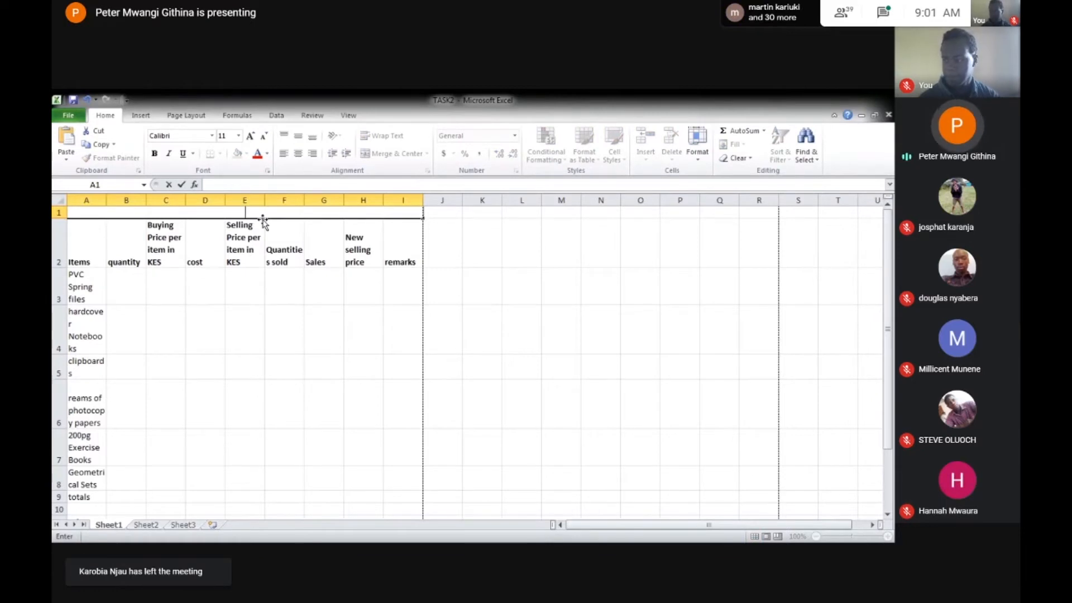
pyautogui.hotkey('ctrl', 'b')
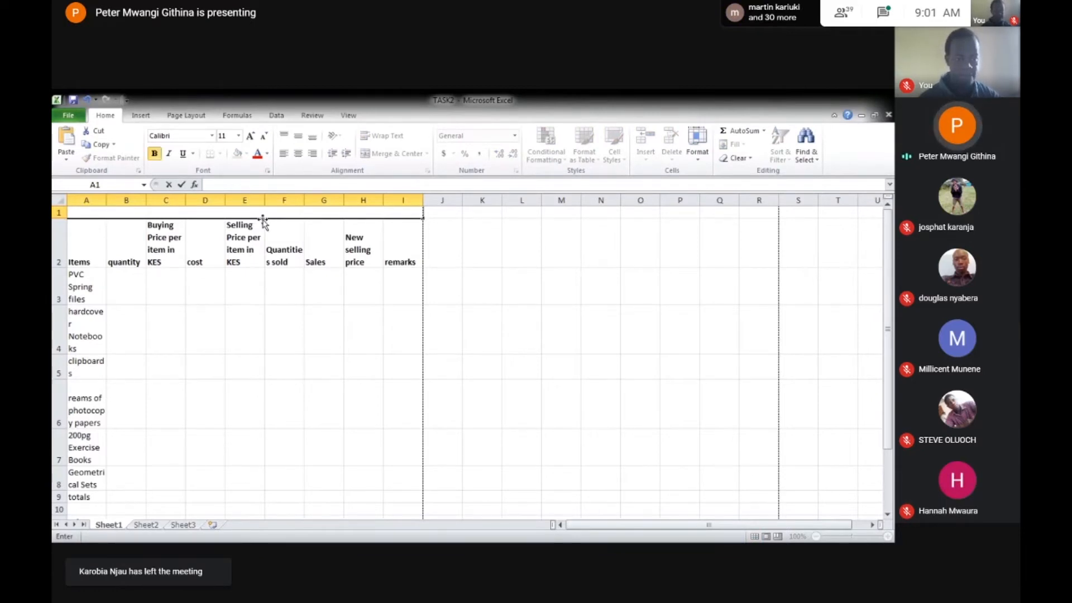
pyautogui.write('SUPER')
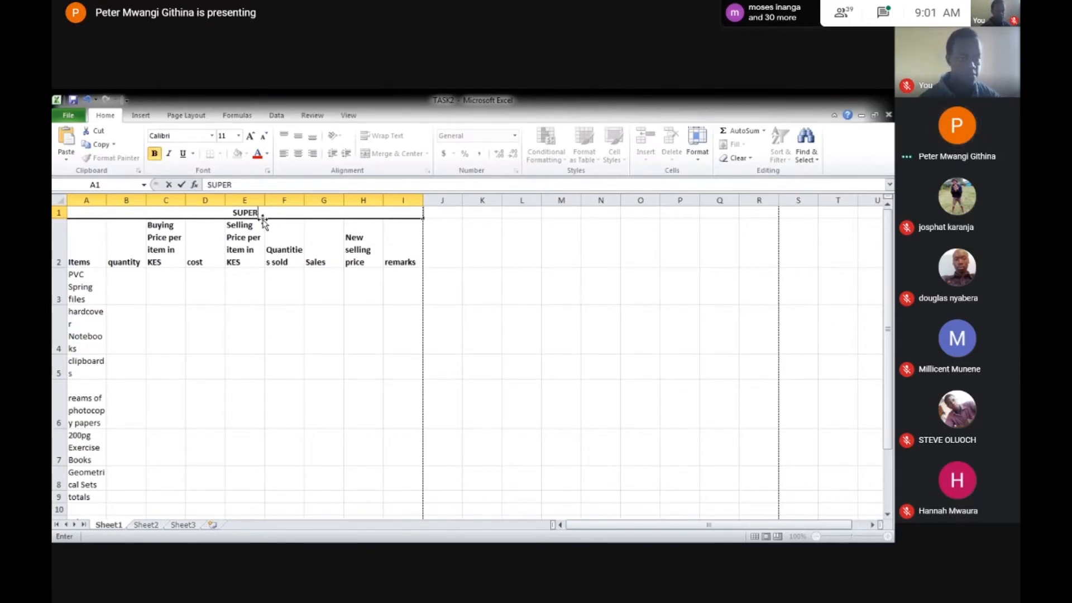
pyautogui.write('IOR')
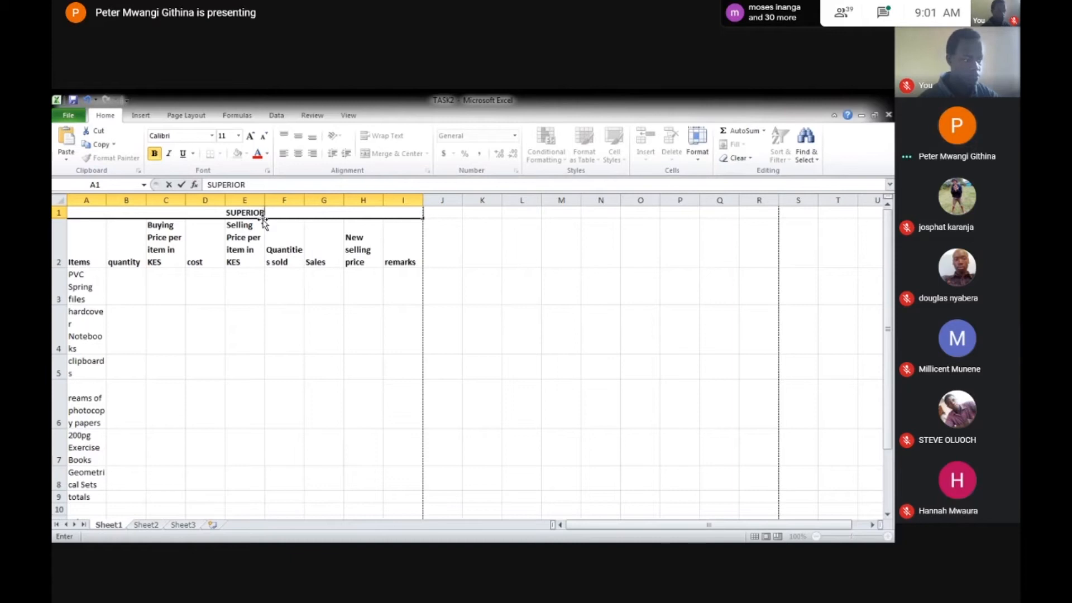
pyautogui.write(' STATIONERY LIMITED')
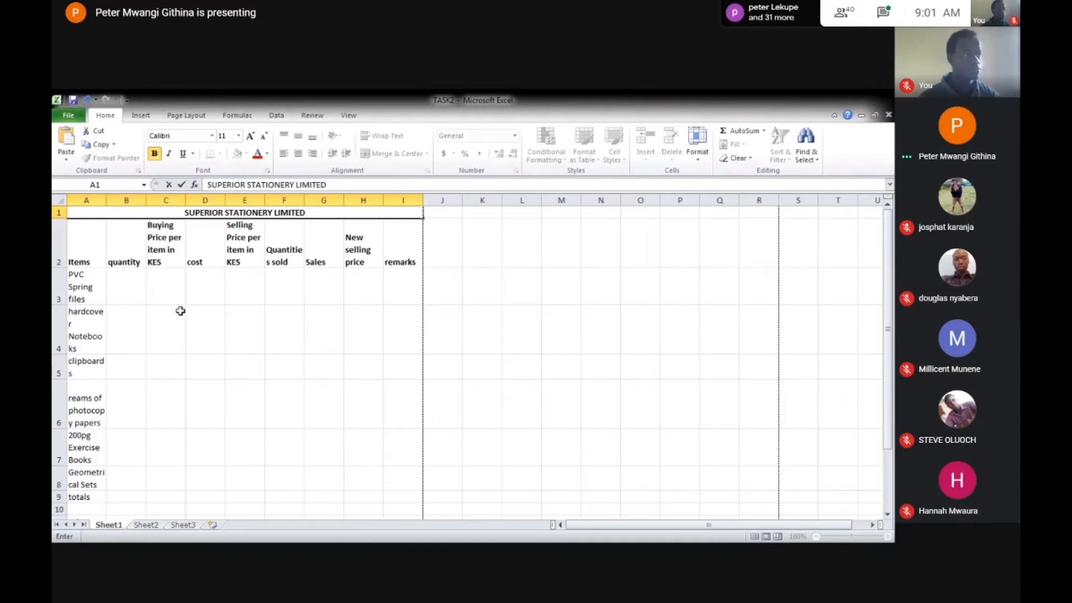
pyautogui.click(134, 282)
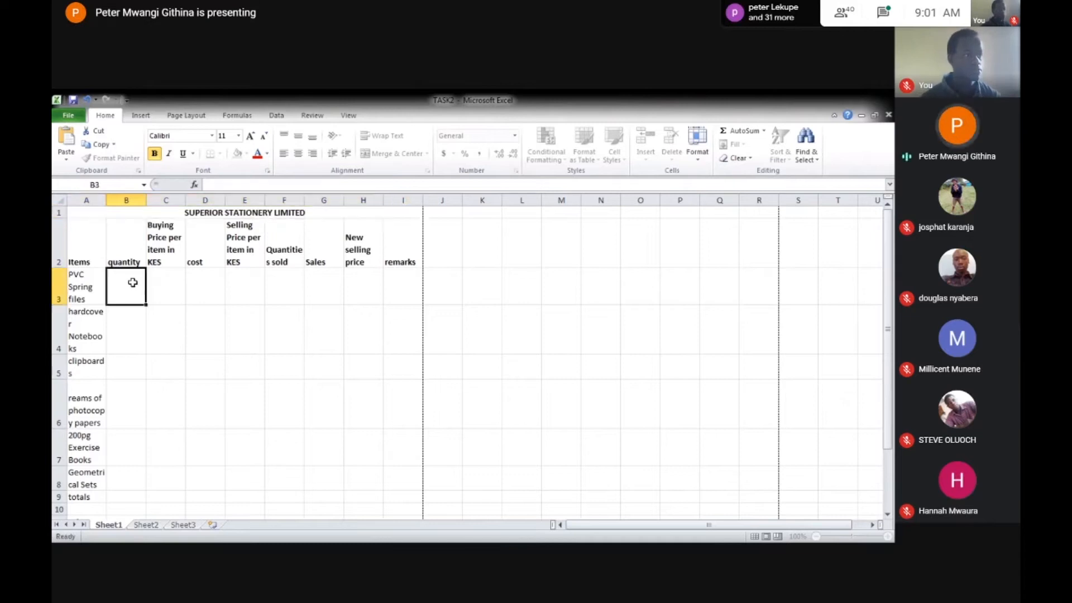
pyautogui.rightClick(140, 310)
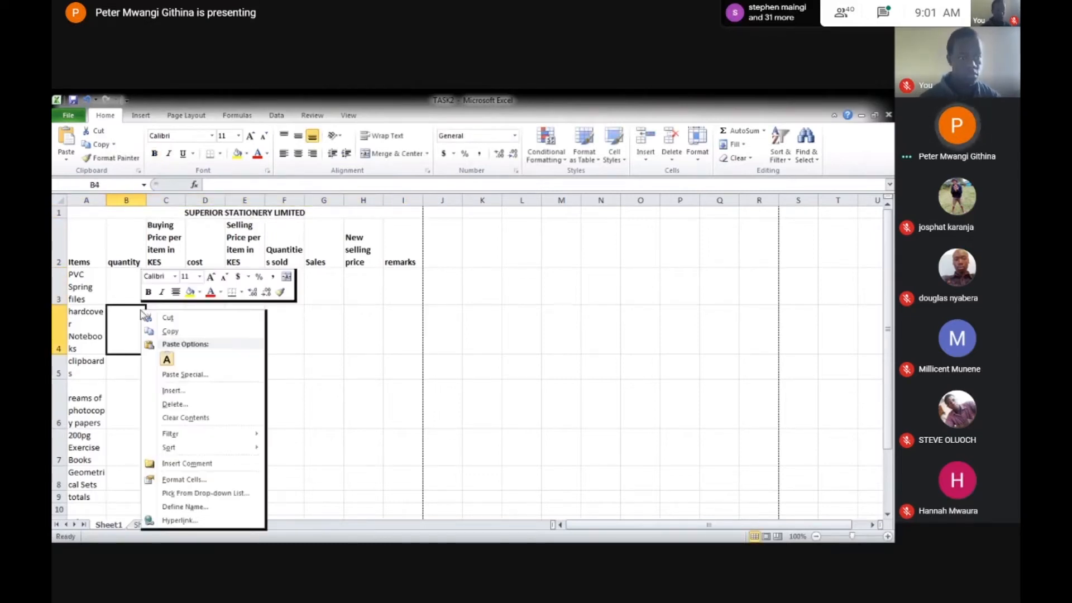
pyautogui.click(269, 328)
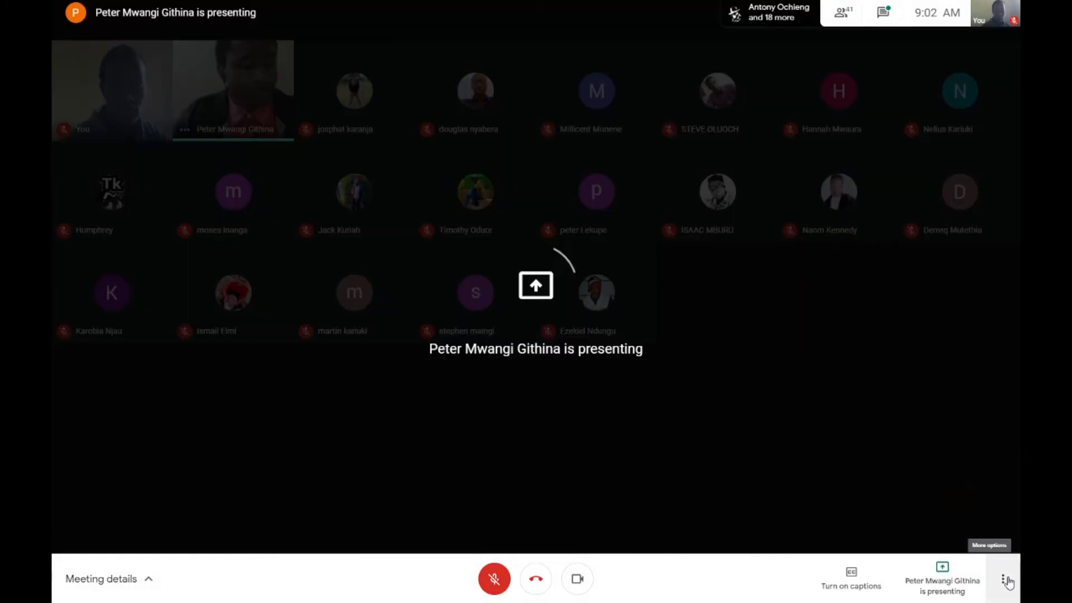
# Step: Try two virtual backgrounds, including a city skyline, in the Google Meet call and go back to the blurred background
pyautogui.click(1004, 582)
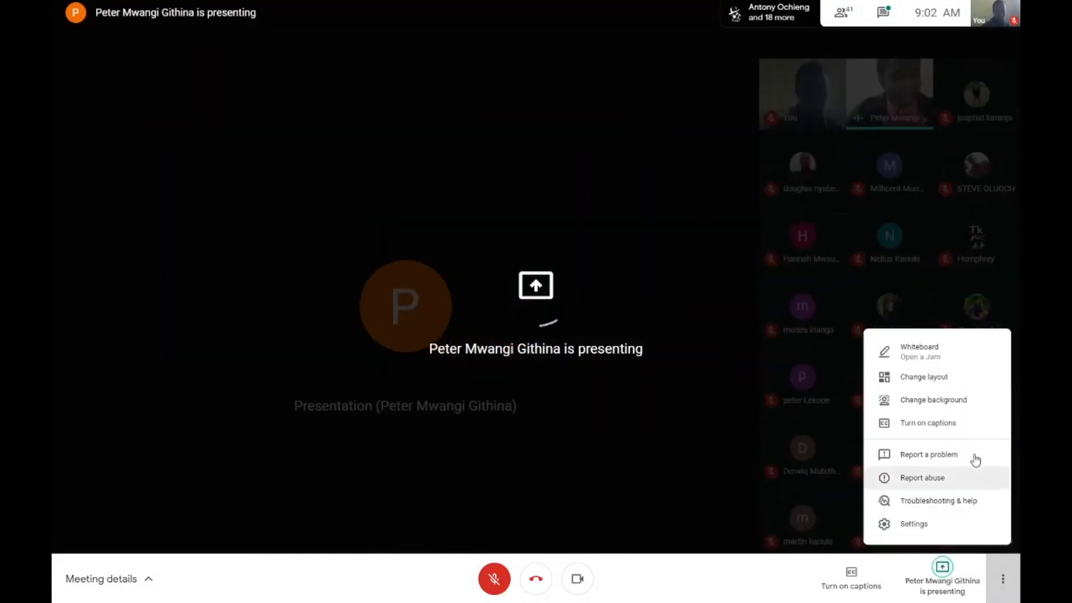
pyautogui.click(942, 410)
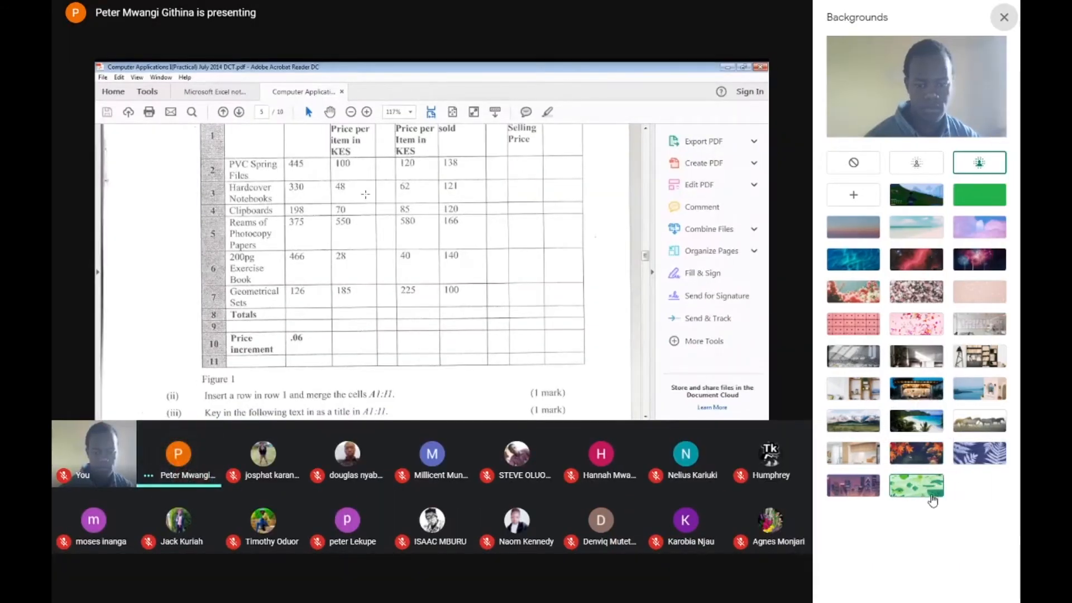
pyautogui.click(856, 488)
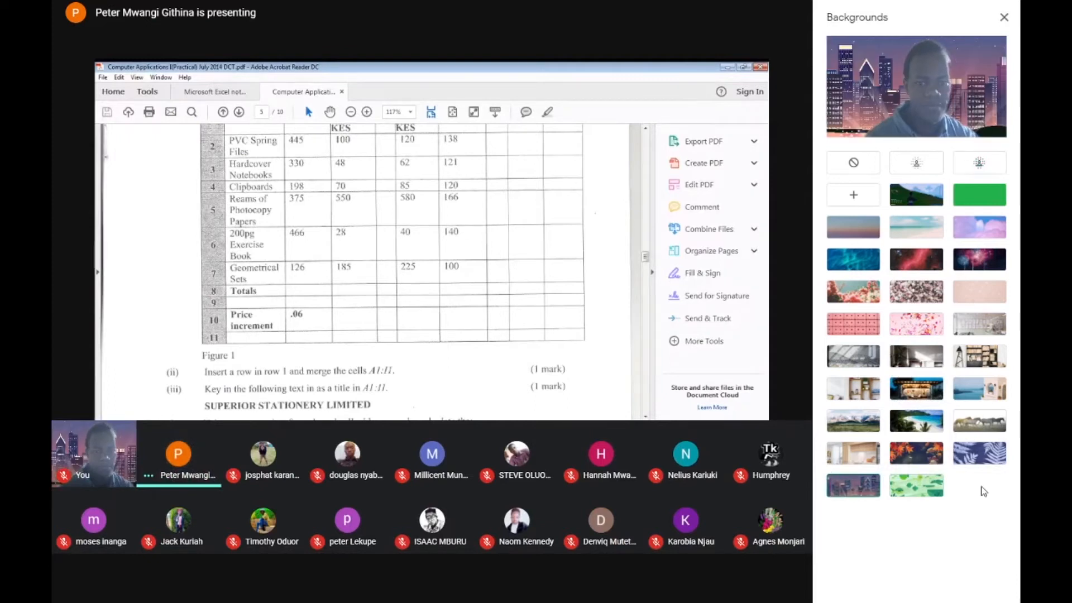
pyautogui.click(852, 226)
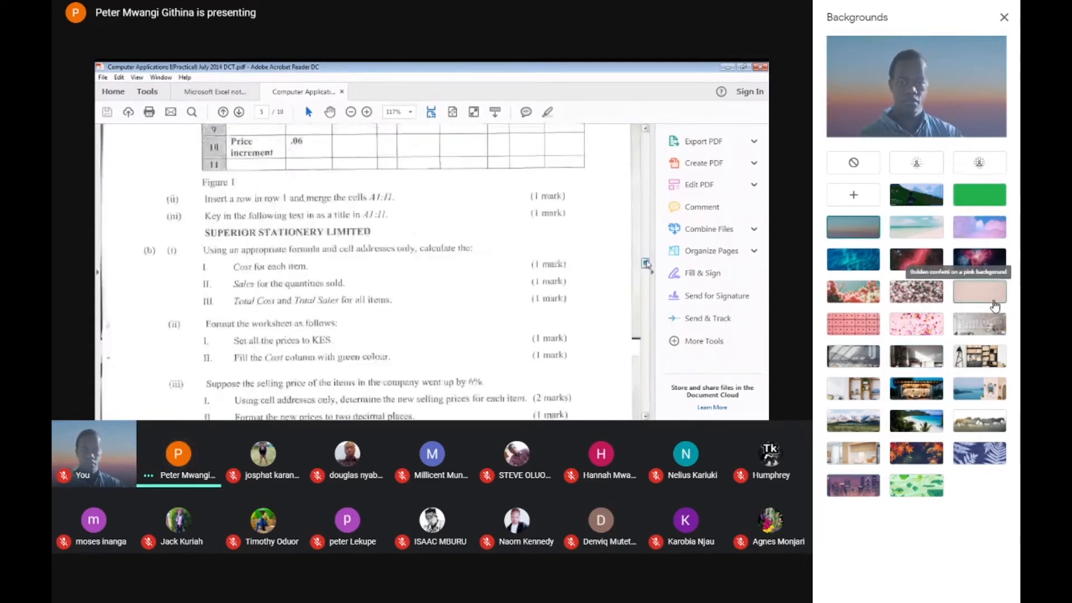
pyautogui.click(997, 173)
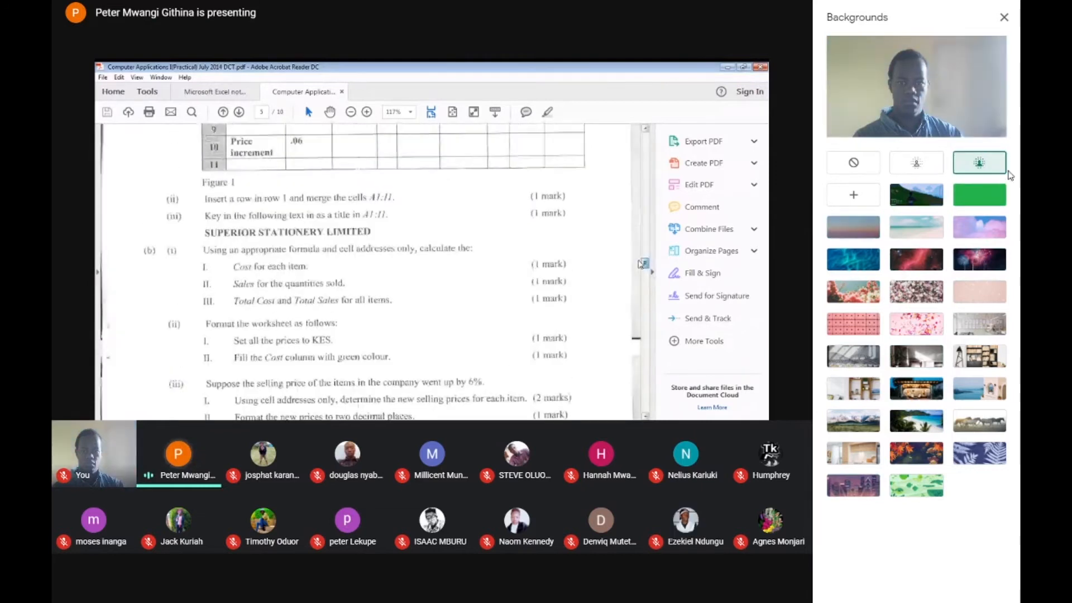
pyautogui.click(1003, 17)
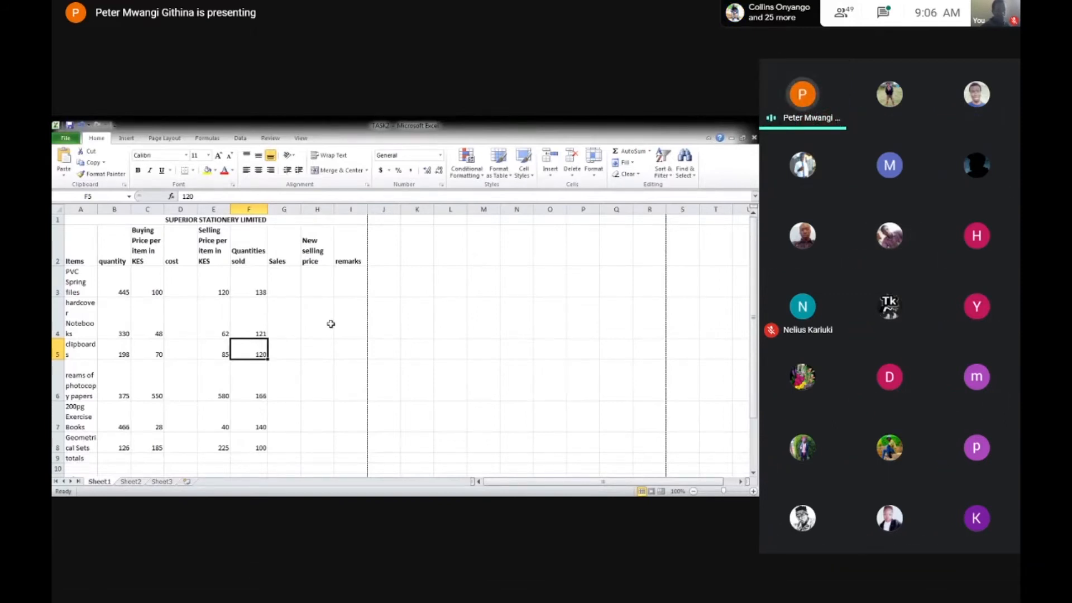
# Step: Examine the quantity and buying price cells that determine the cost of the PVC Spring files
pyautogui.click(170, 272)
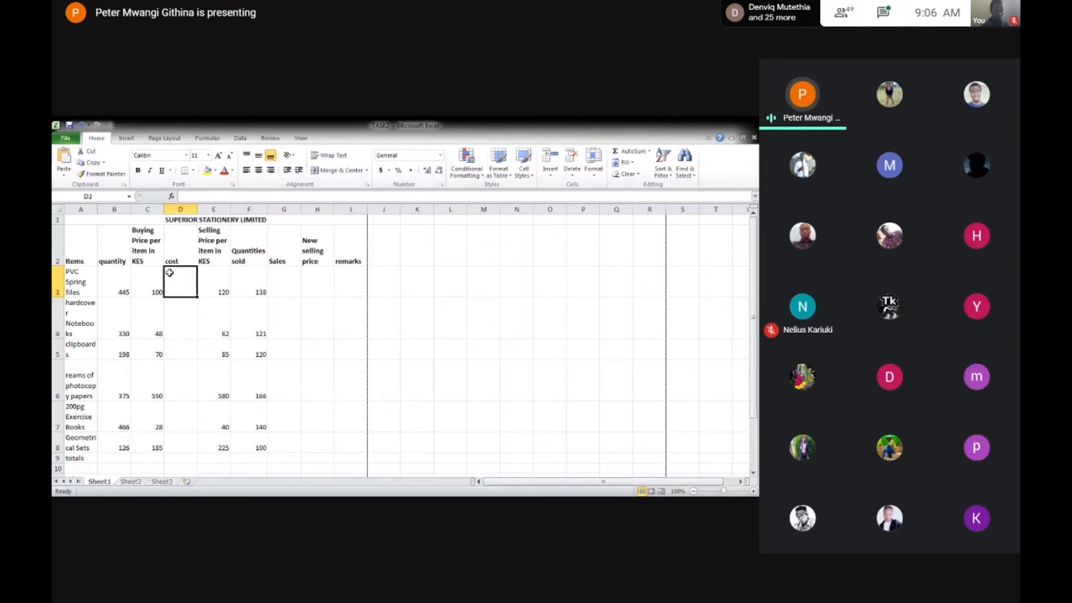
pyautogui.click(152, 260)
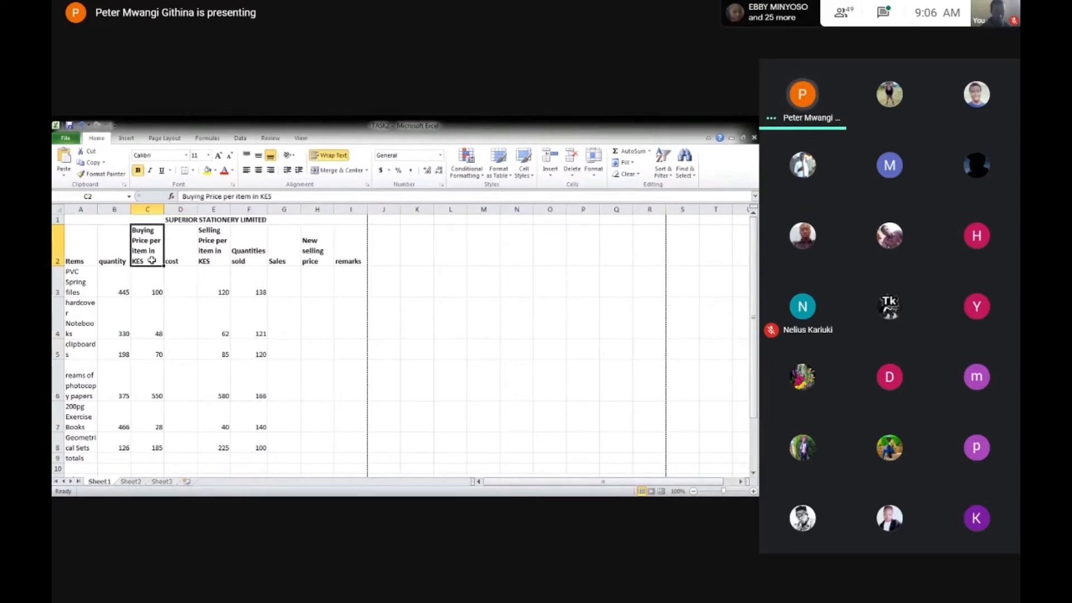
pyautogui.click(107, 288)
pyautogui.click(152, 260)
pyautogui.click(120, 292)
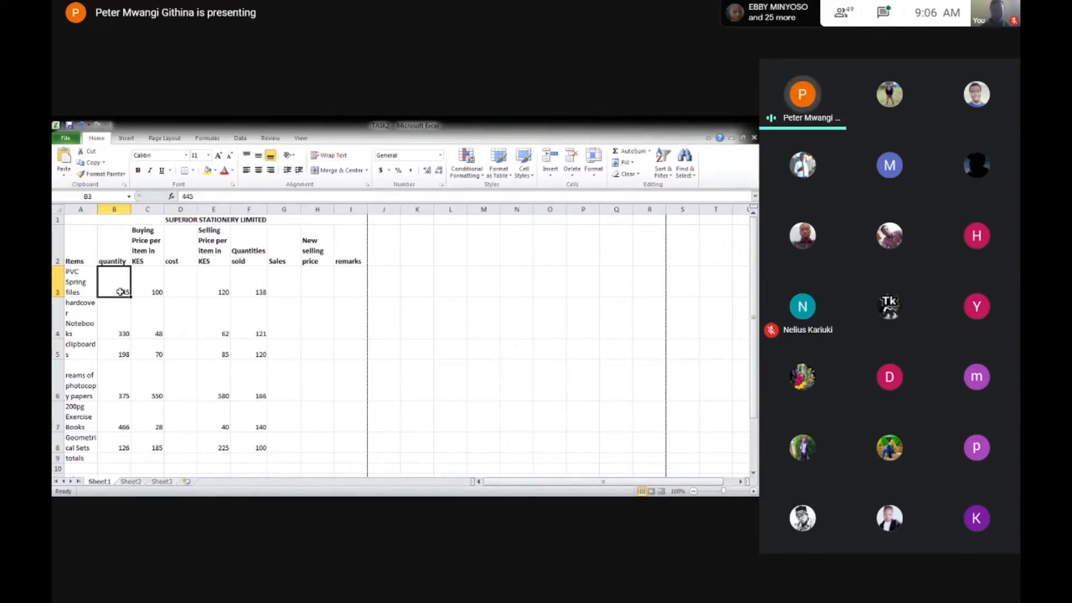
pyautogui.click(154, 293)
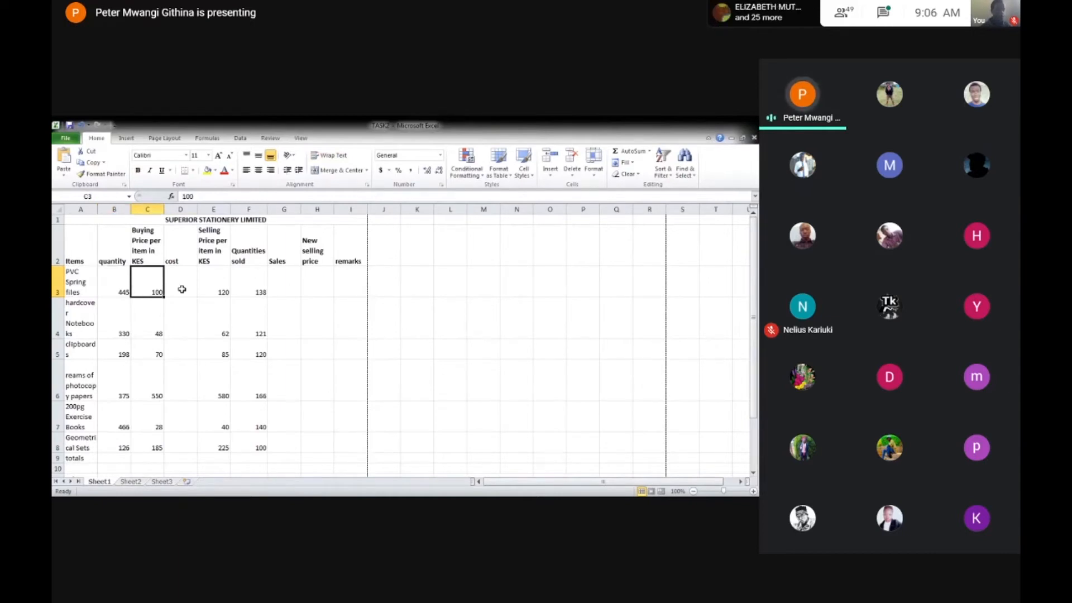
# Step: Try to enter the formula =PRODUCT(B,C) in cell D3 for the cost of the PVC Spring files
pyautogui.click(182, 289)
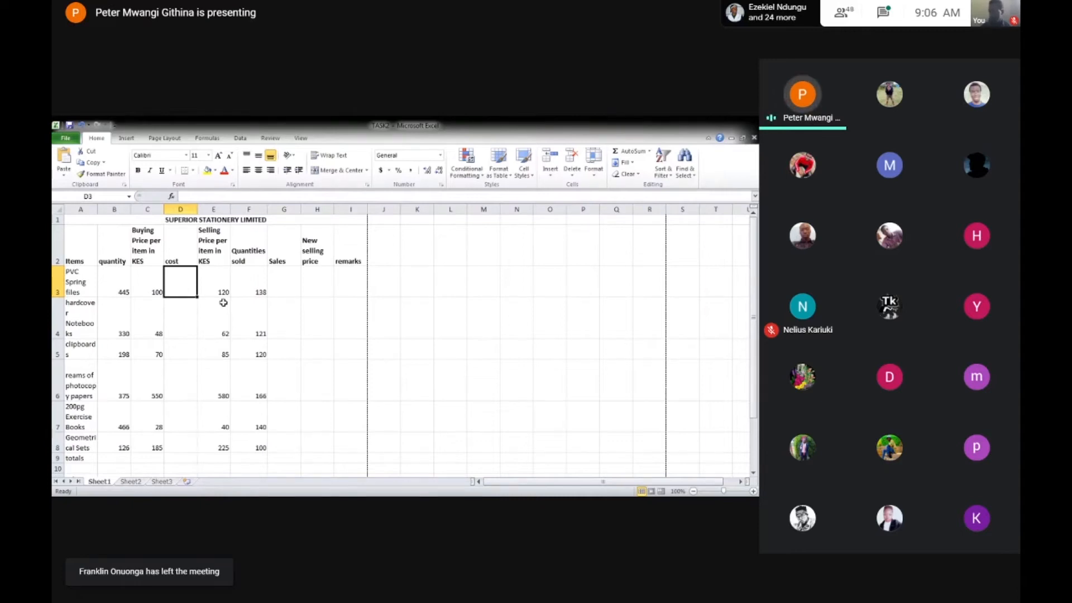
pyautogui.write('=')
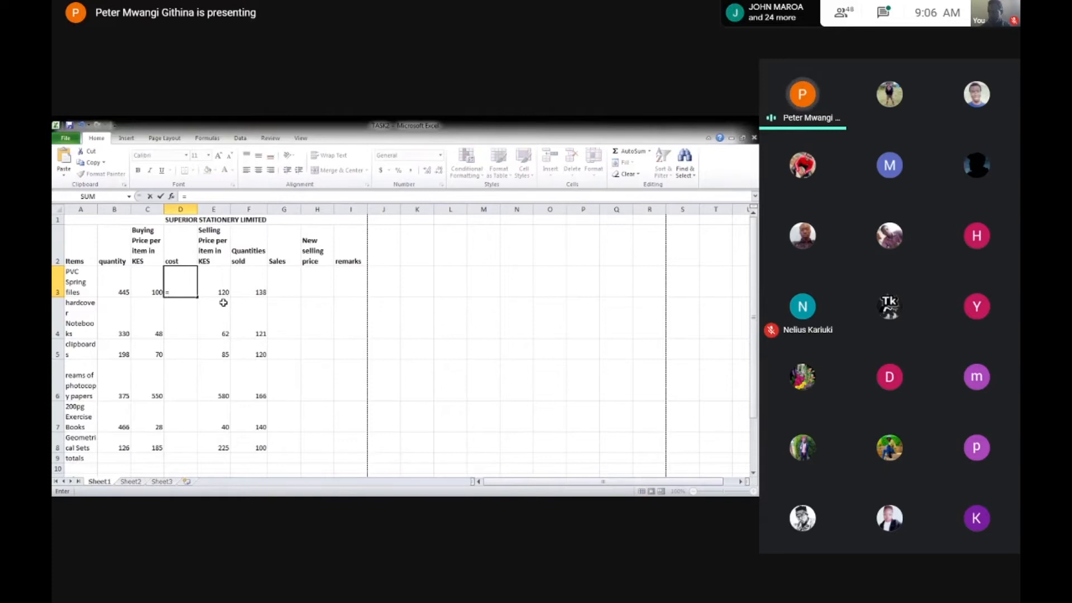
pyautogui.write('PR')
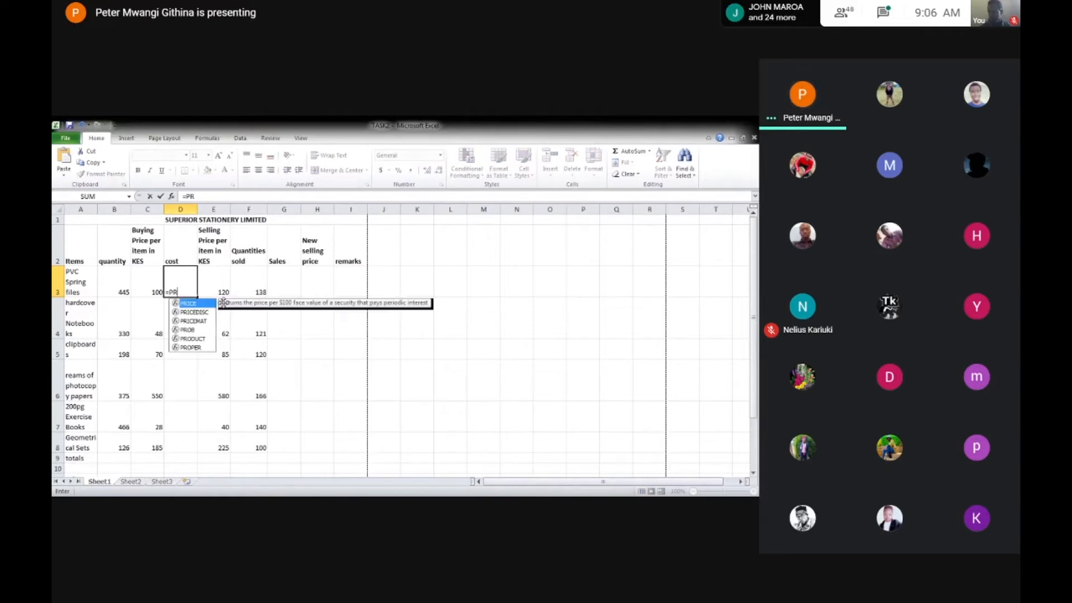
pyautogui.click(187, 339)
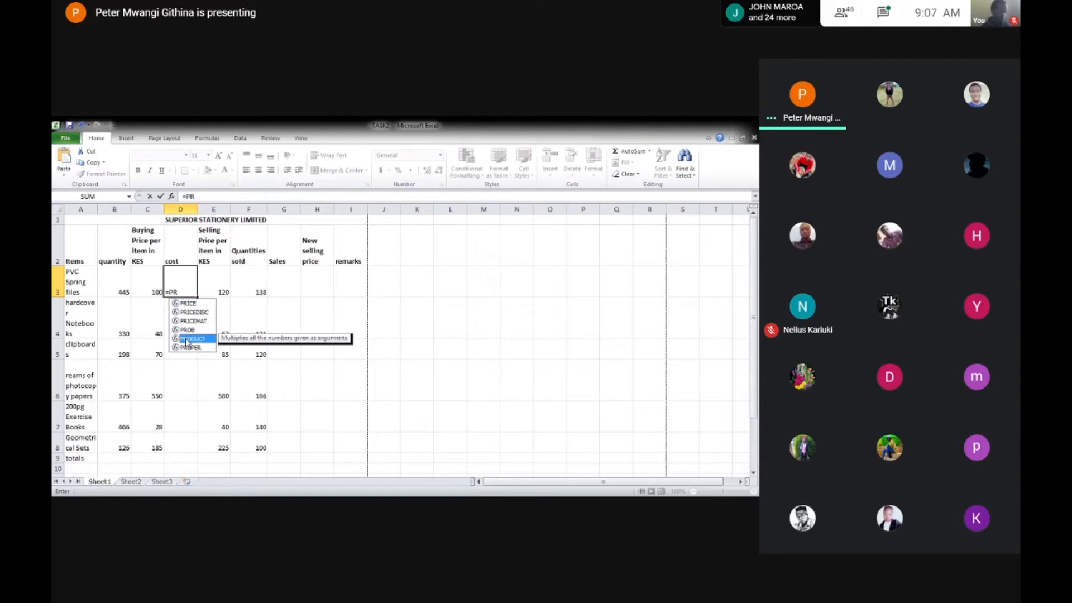
pyautogui.doubleClick(186, 339)
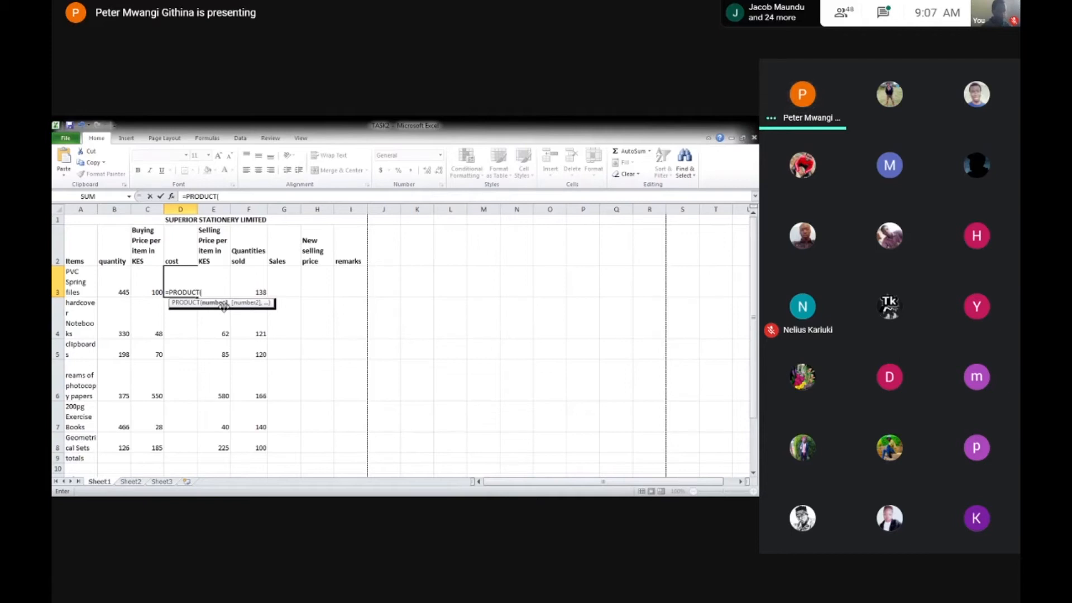
pyautogui.write('b')
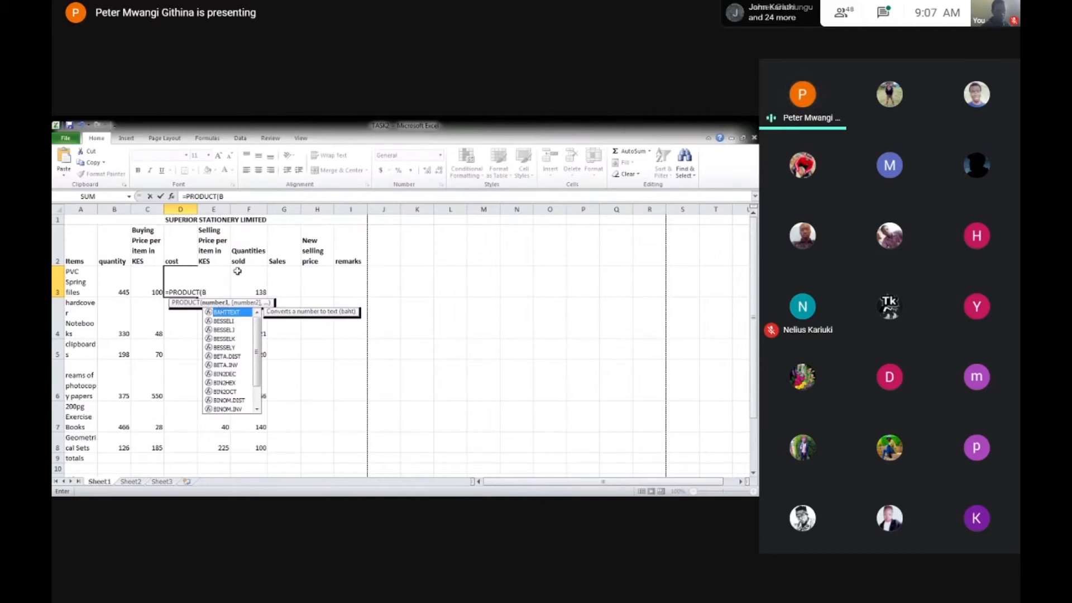
pyautogui.write(',')
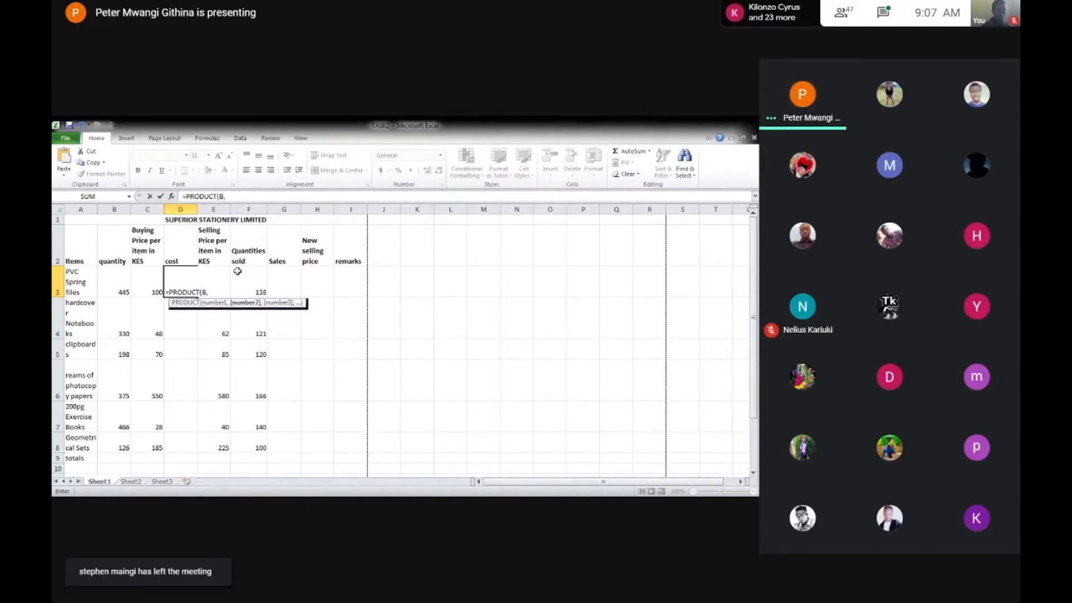
pyautogui.write('C)')
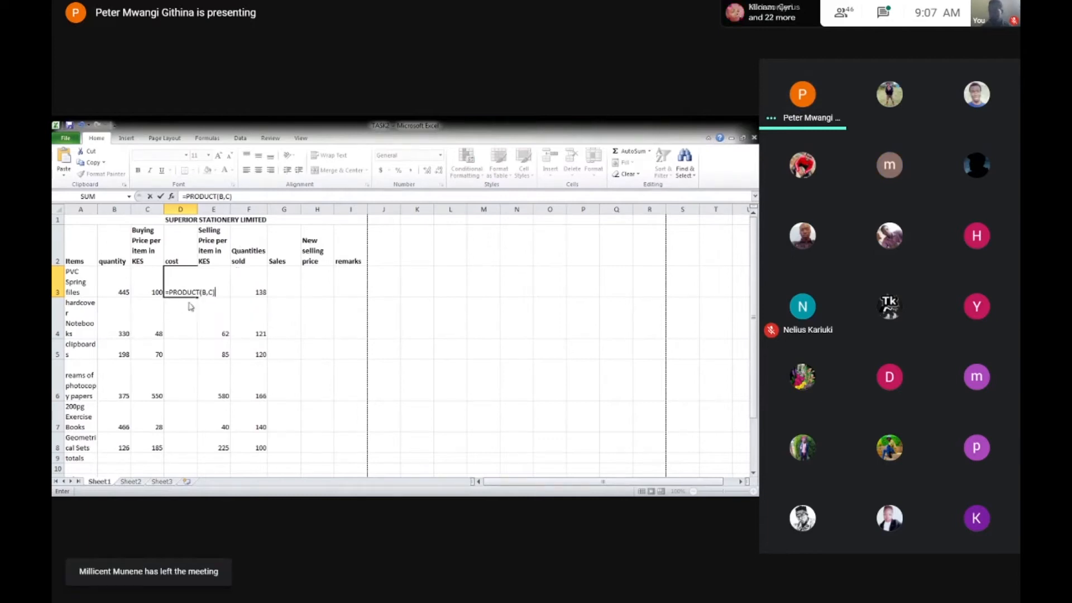
pyautogui.press('Return')
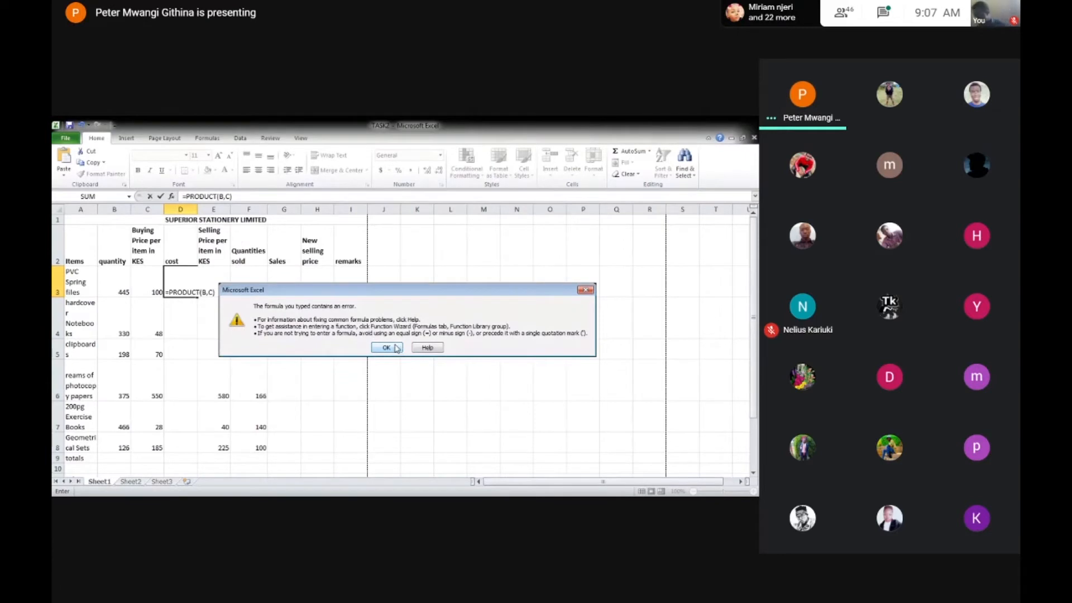
pyautogui.click(395, 348)
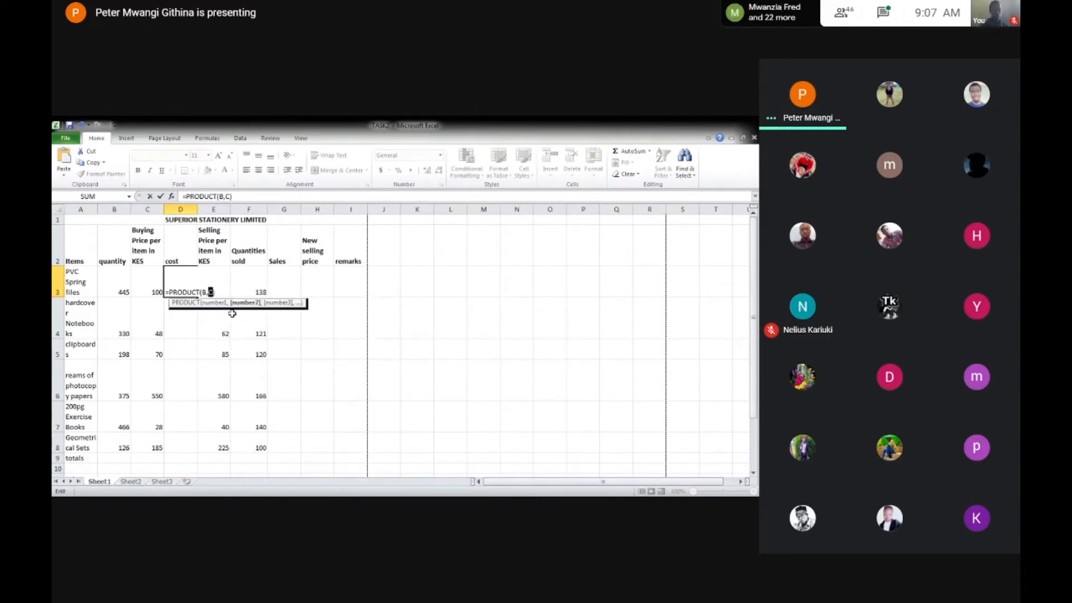
# Step: Correct the formula in cell D3 to =PRODUCT(B3,C3) and enter it as the cost of the PVC Spring files
pyautogui.click(171, 312)
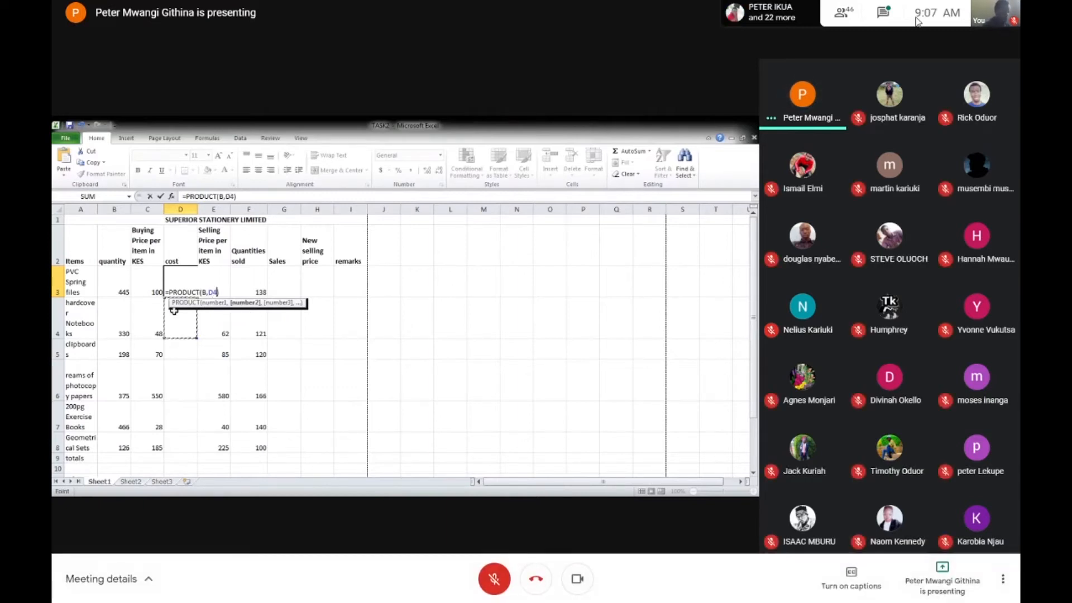
pyautogui.click(215, 291)
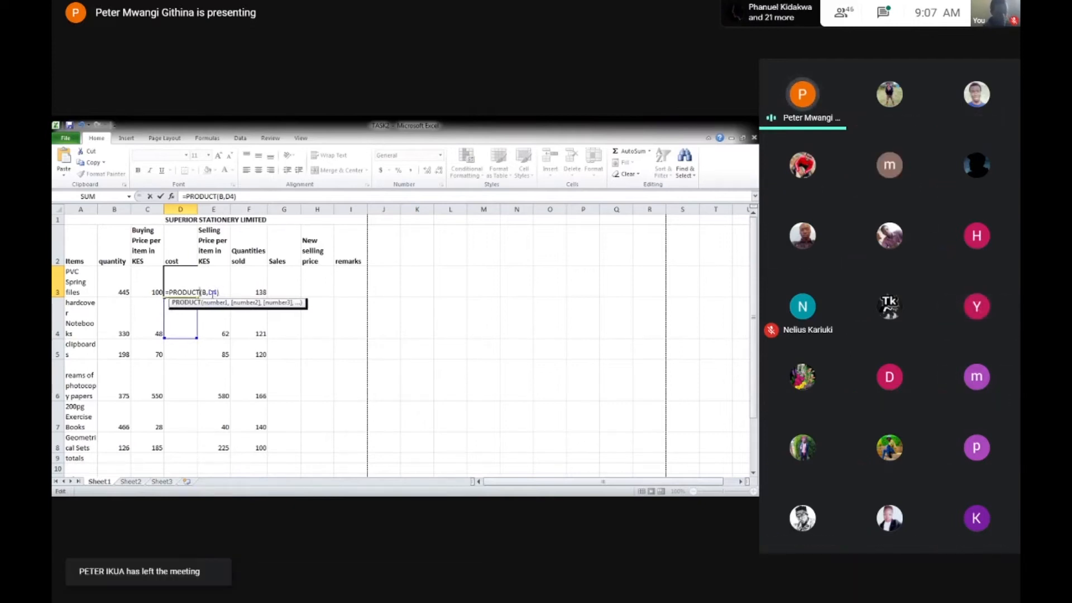
pyautogui.click(207, 292)
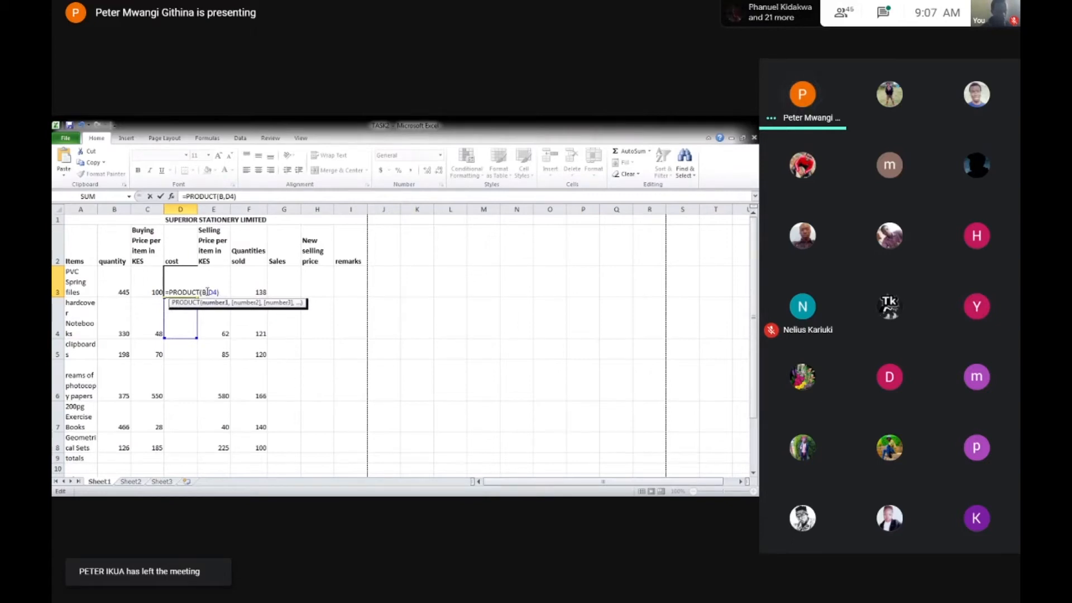
pyautogui.write('3')
pyautogui.click(217, 291)
pyautogui.press('BackSpace')
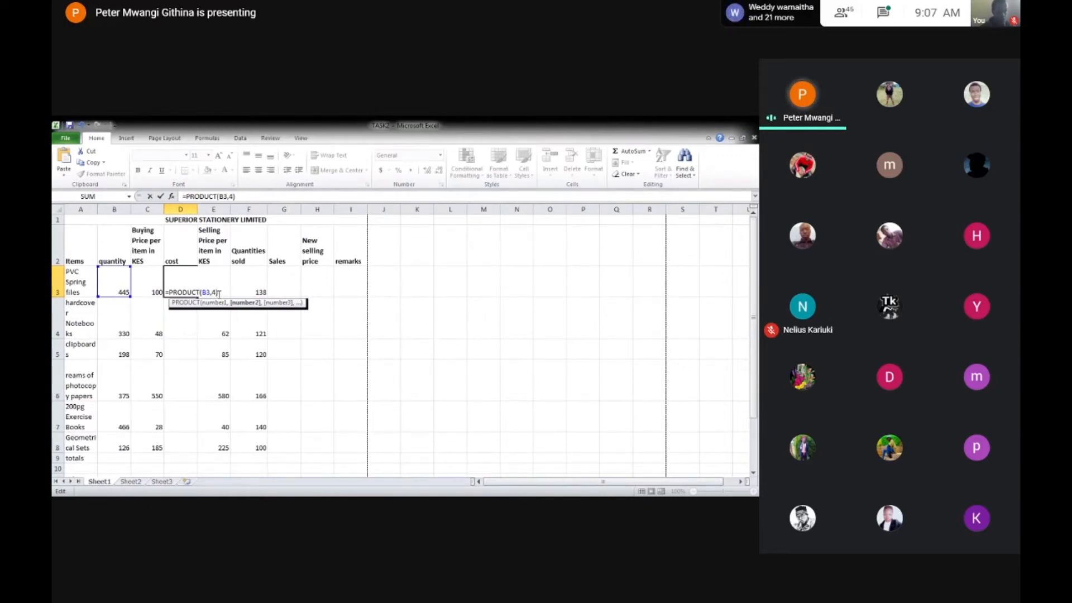
pyautogui.write('C')
pyautogui.click(218, 291)
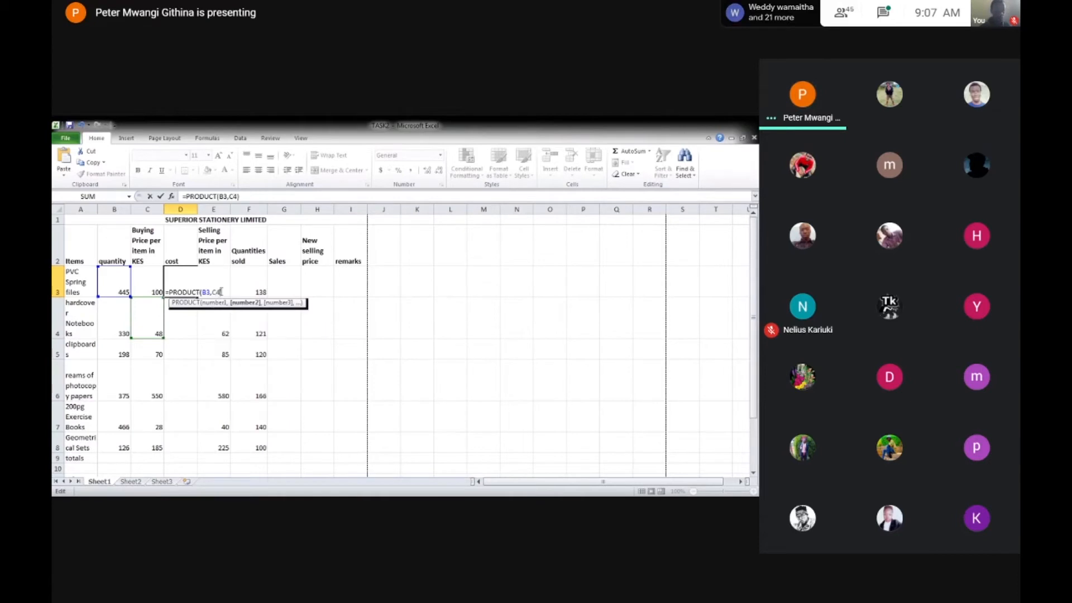
pyautogui.press('BackSpace')
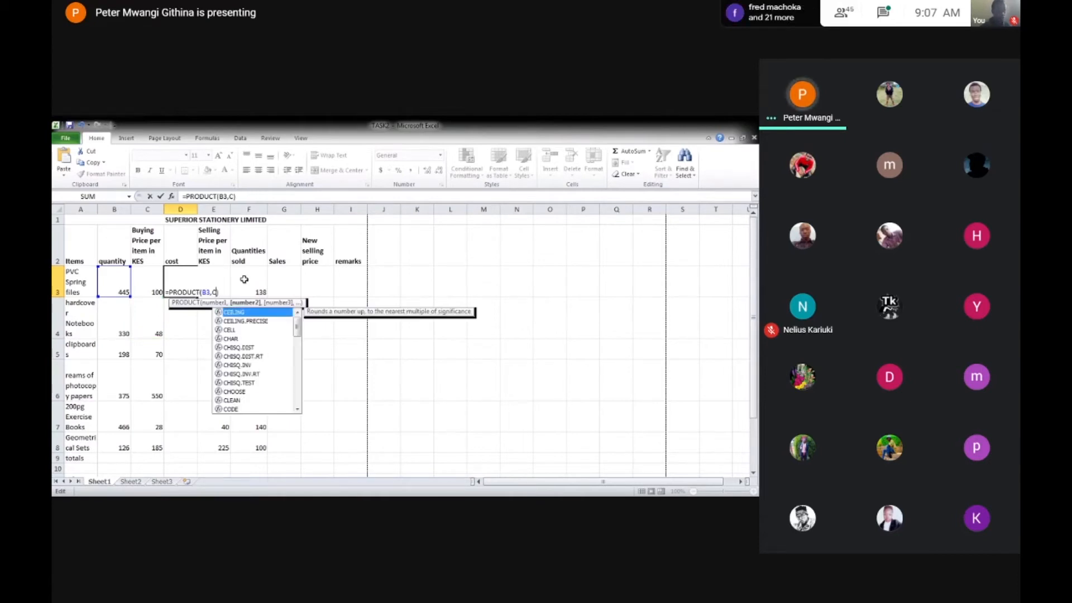
pyautogui.write('3')
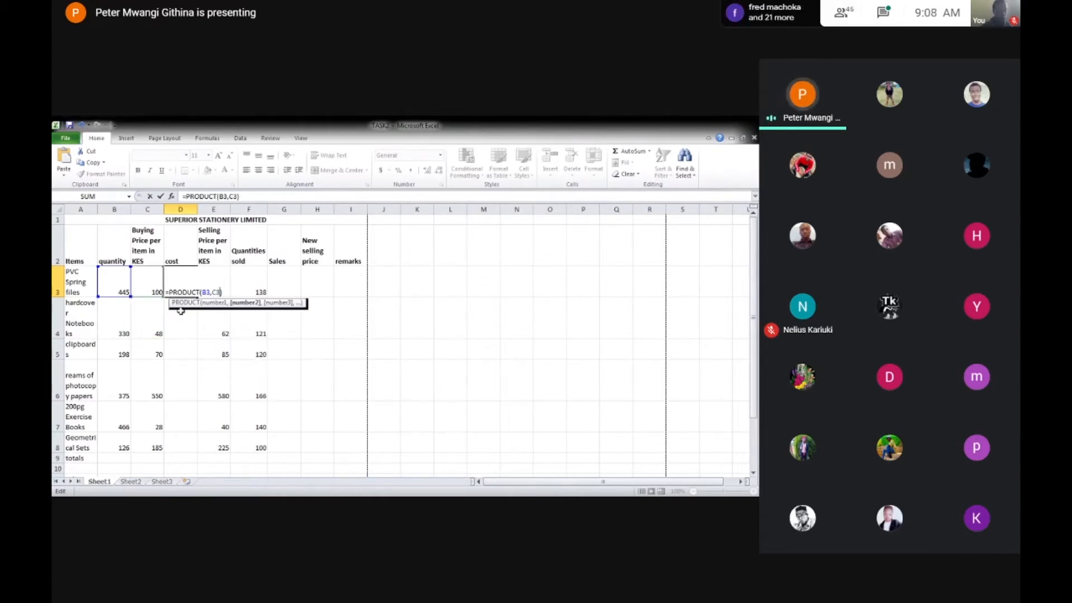
pyautogui.press('Return')
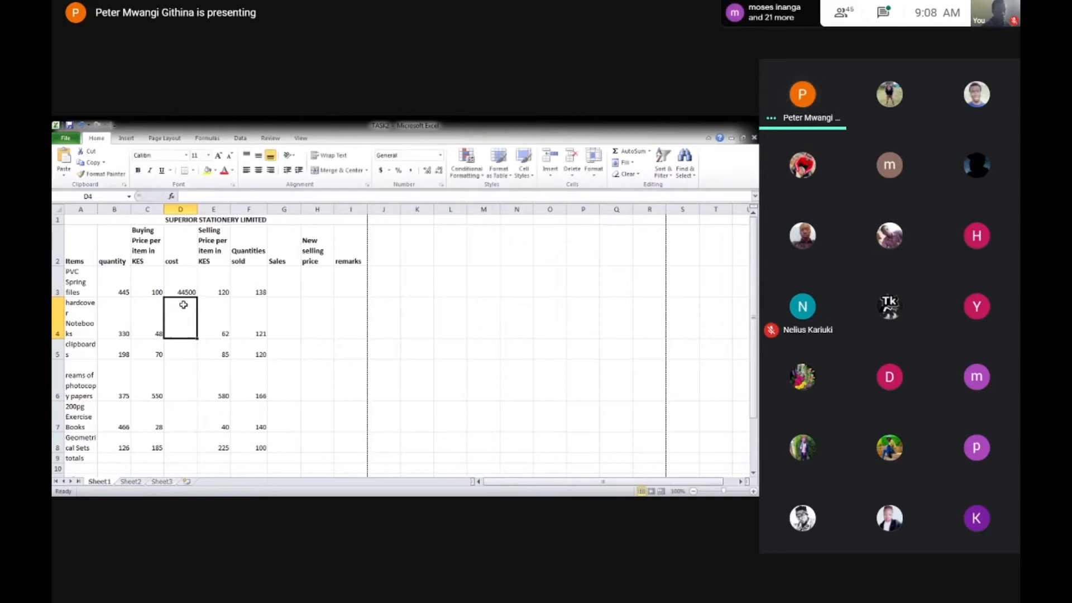
# Step: Fill the cost formula from D3 down to D8 so it covers every item through Geometrical Sets
pyautogui.press('Up')
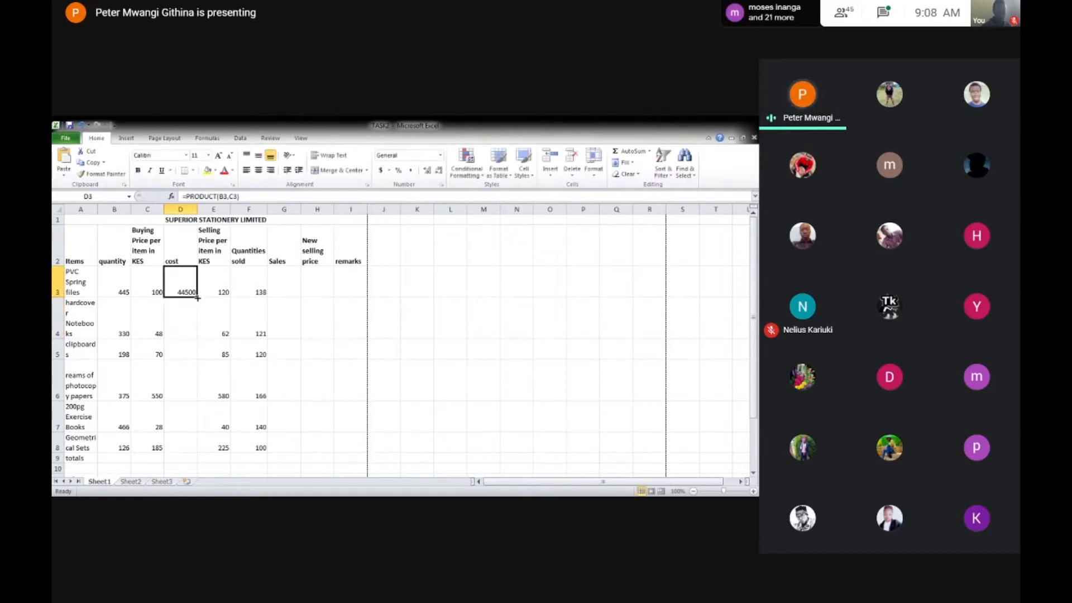
pyautogui.scroll(-1, 202, 370)
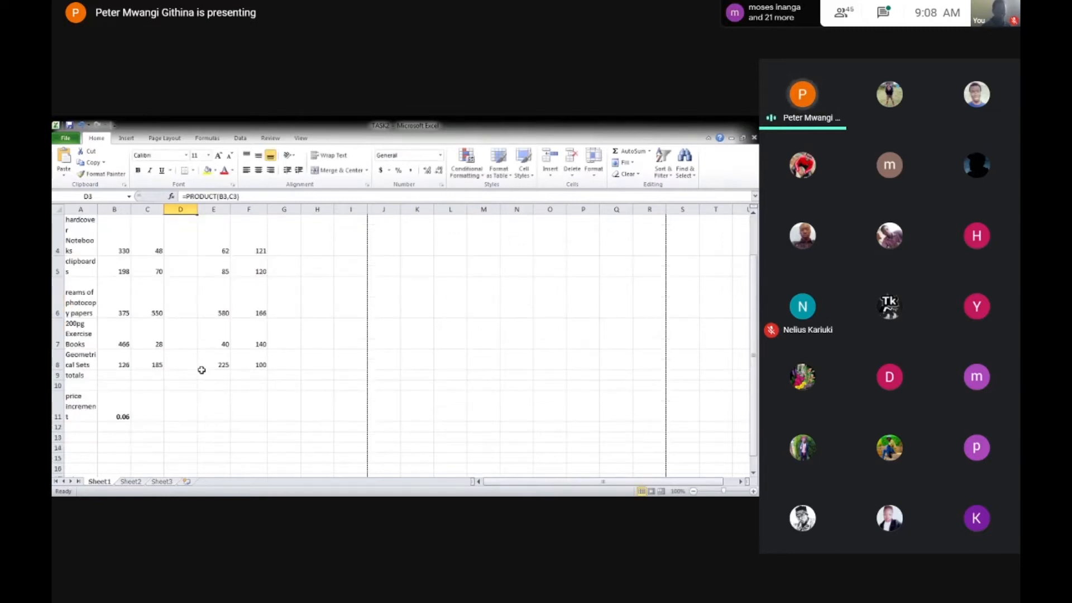
pyautogui.scroll(1, 201, 355)
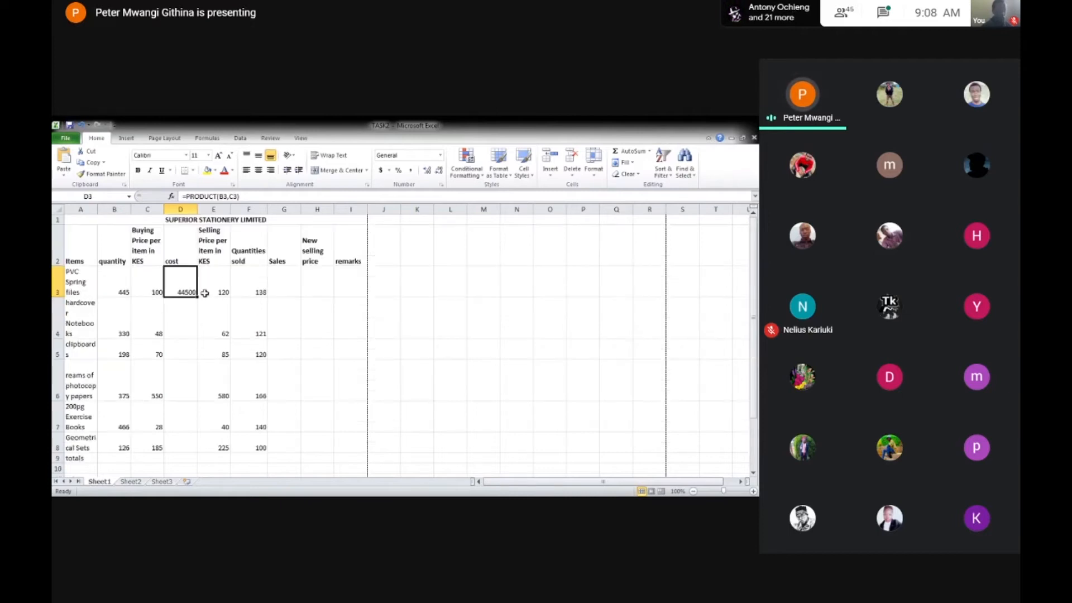
pyautogui.moveTo(197, 296); pyautogui.dragTo(183, 446)
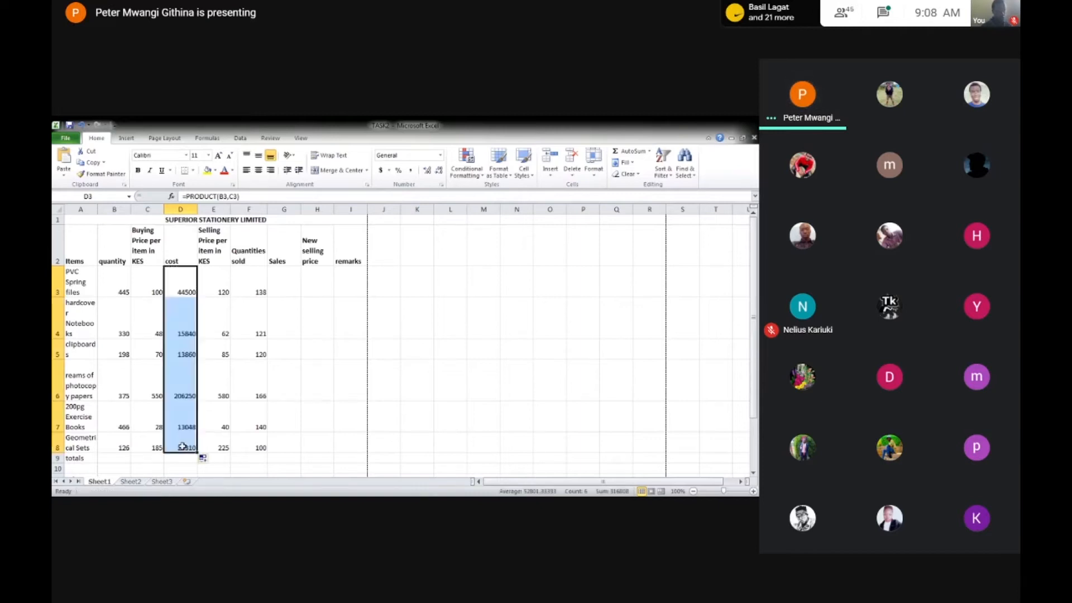
pyautogui.click(188, 313)
pyautogui.click(190, 276)
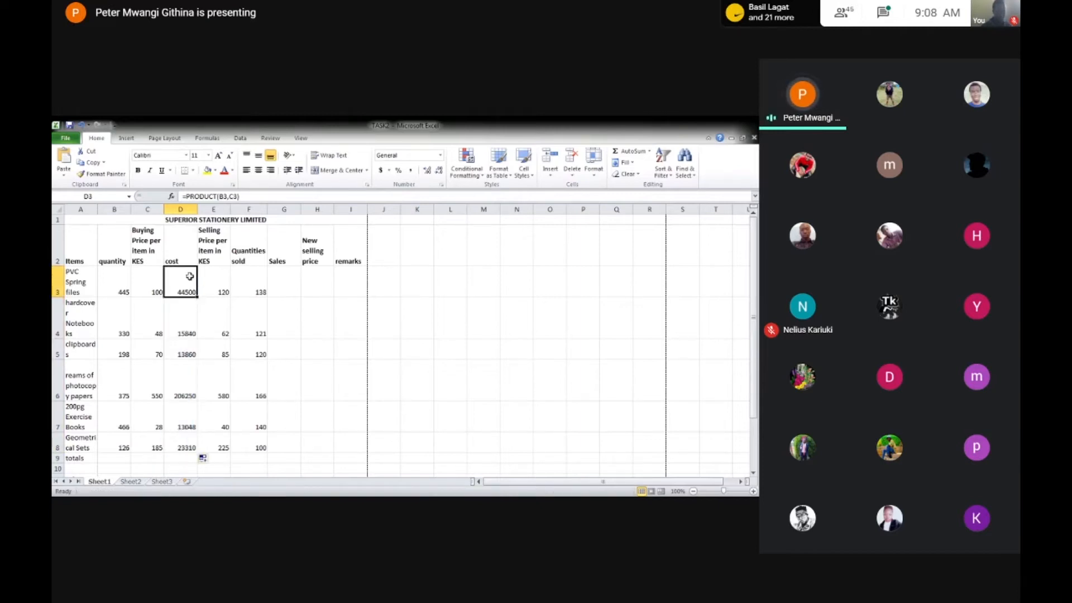
# Step: Enter =PRODUCT(E3,F3) in cell G3 for the PVC Spring files' sales and fill the formula down to G8
pyautogui.click(222, 288)
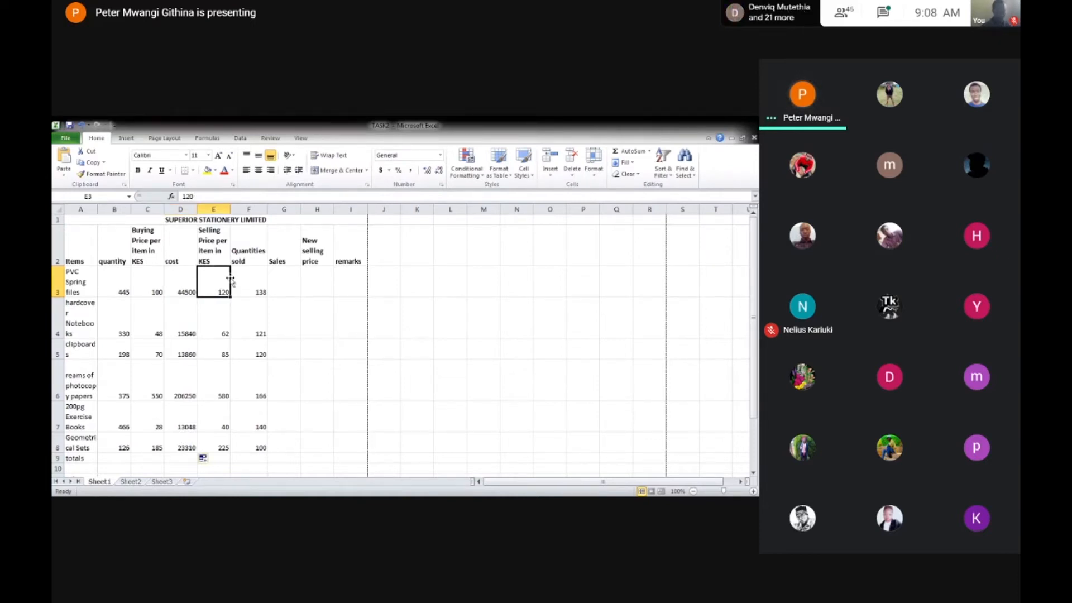
pyautogui.click(287, 279)
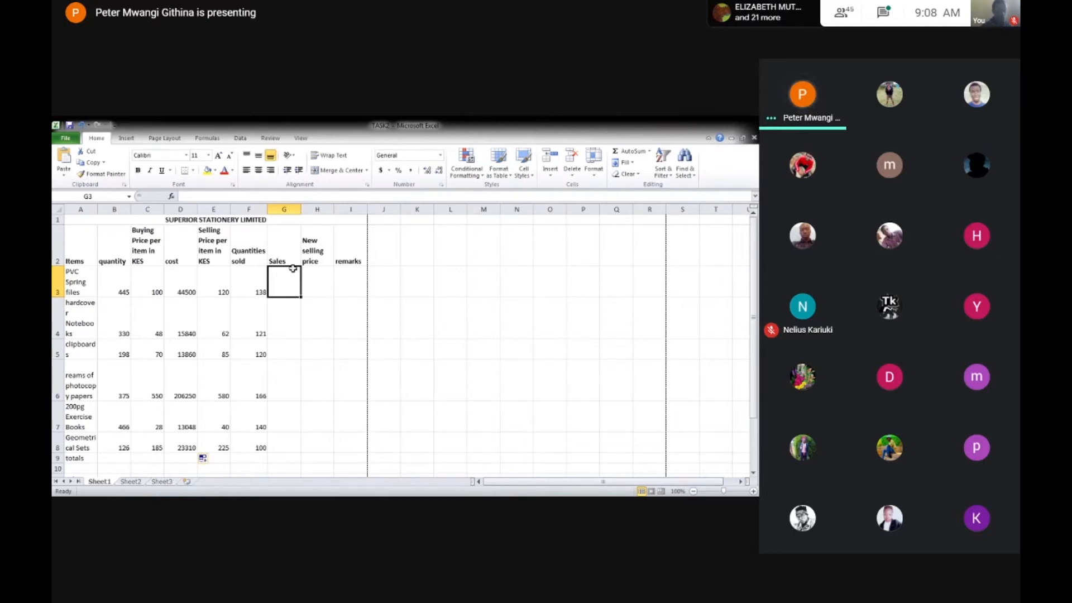
pyautogui.write('=')
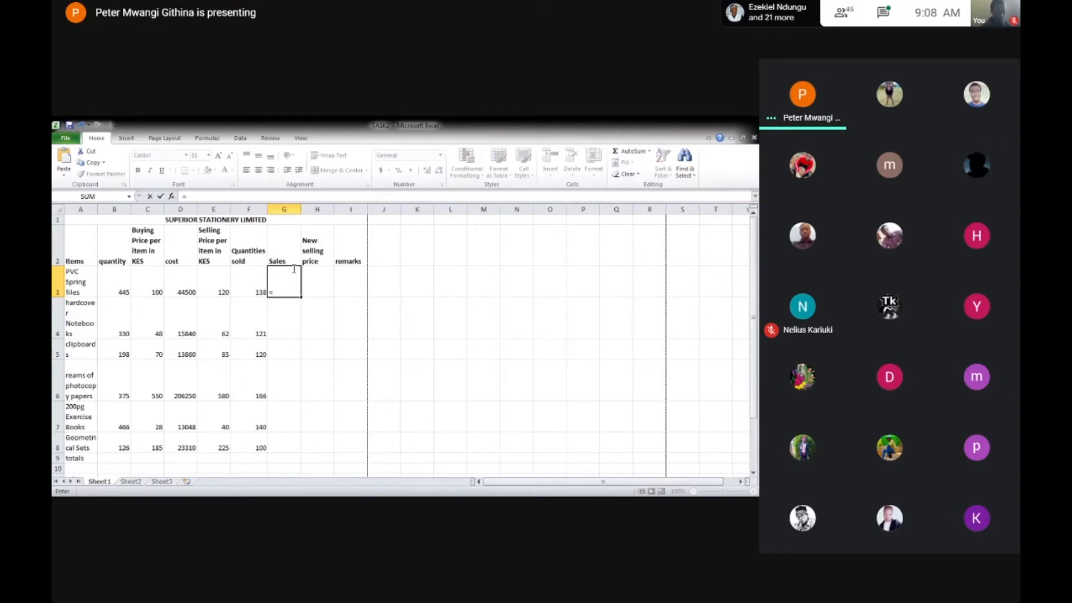
pyautogui.write('PR')
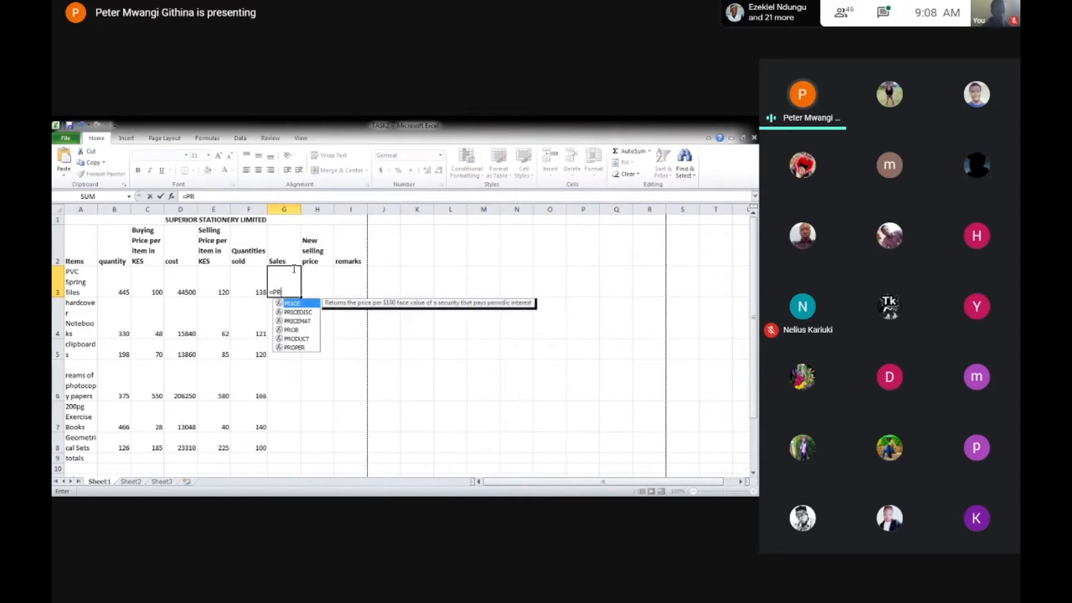
pyautogui.doubleClick(290, 339)
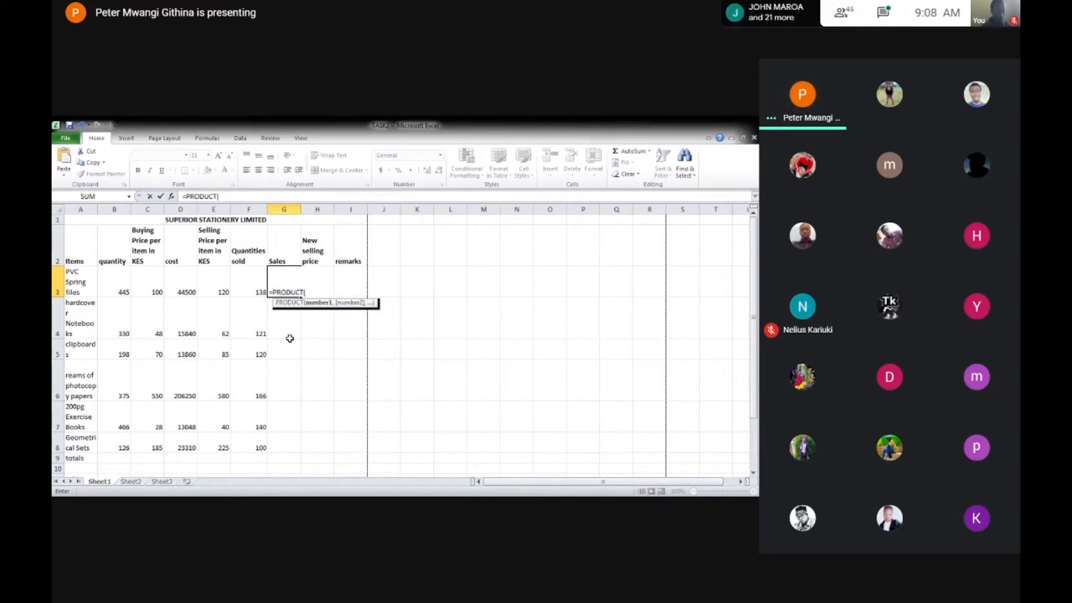
pyautogui.write('E3,')
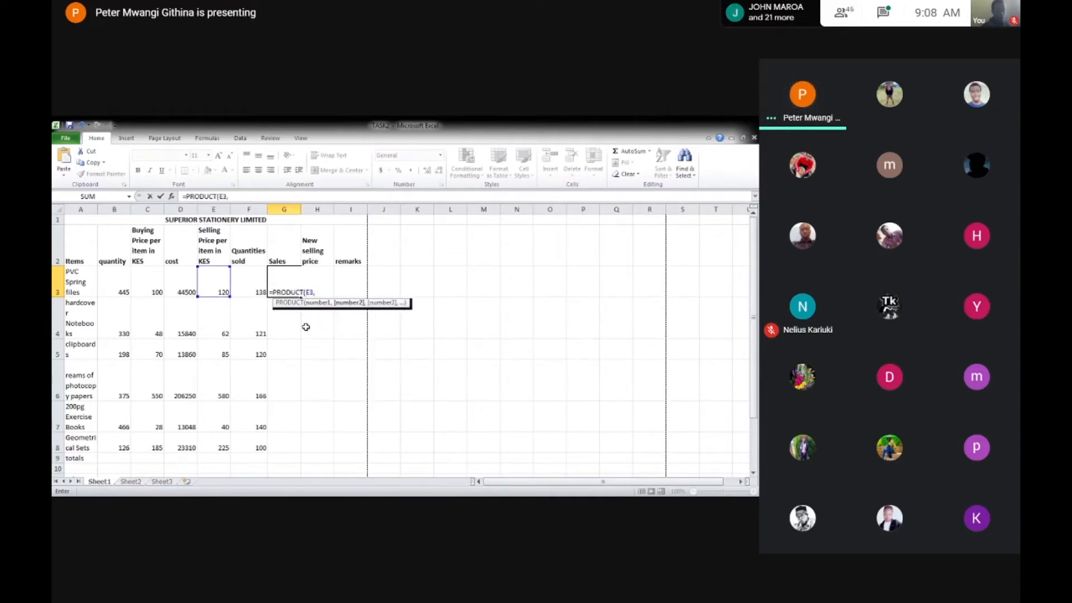
pyautogui.write('F3')
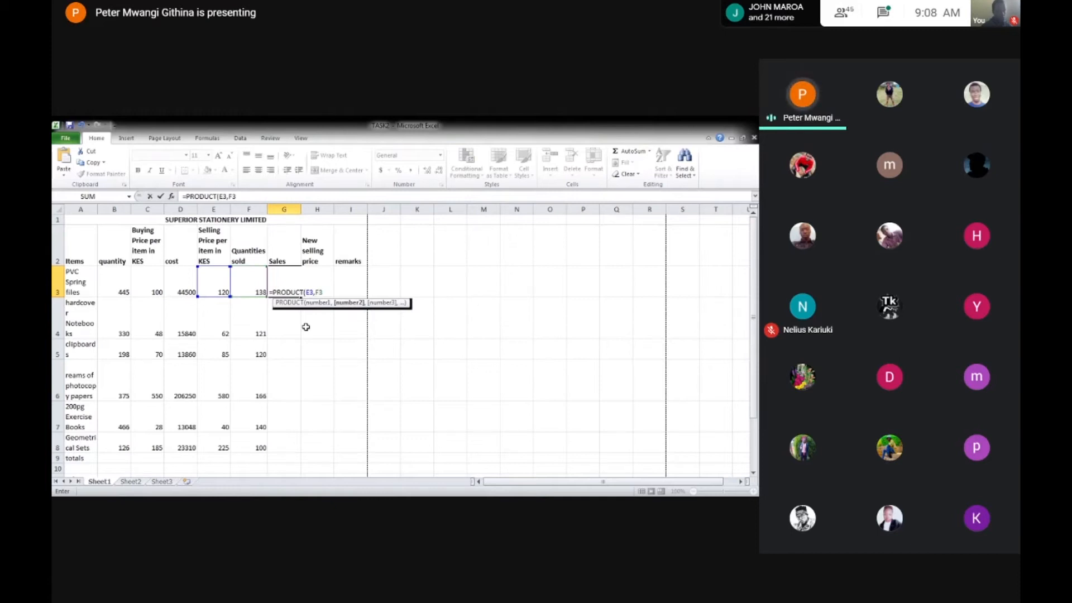
pyautogui.write(')')
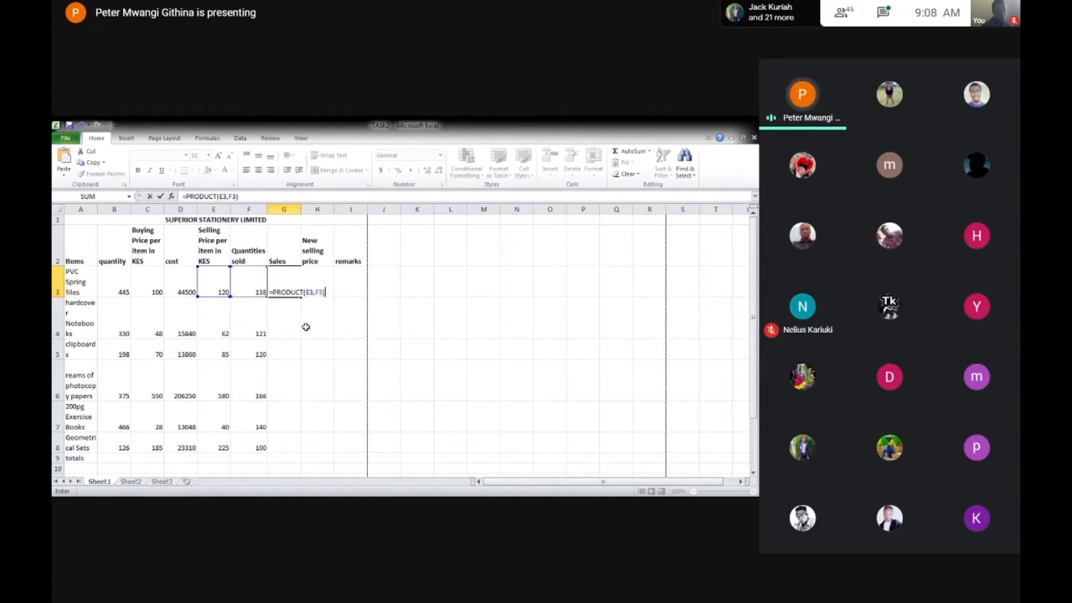
pyautogui.click(294, 295)
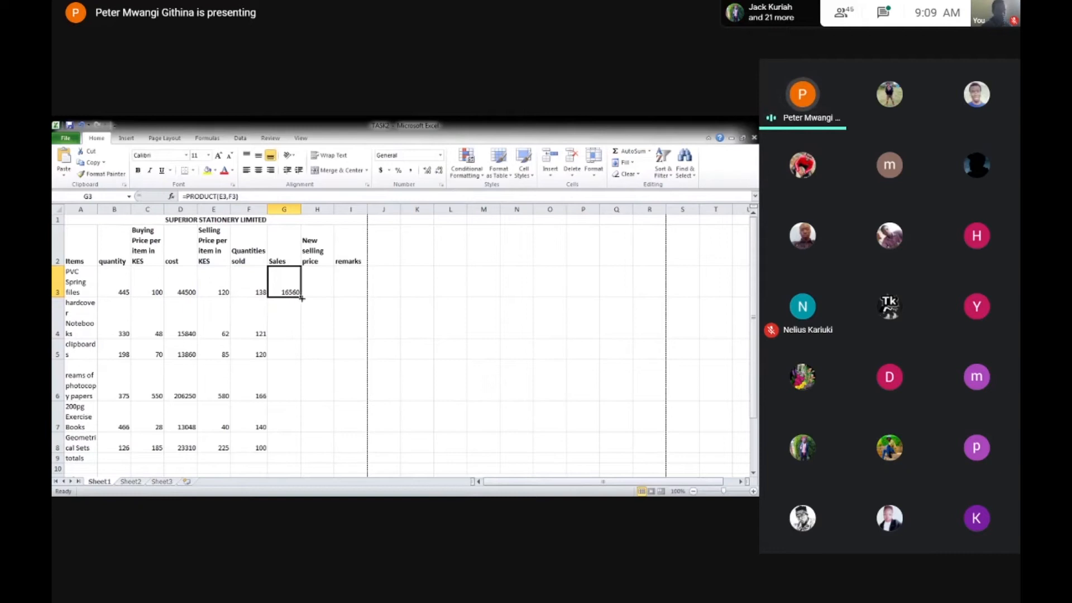
pyautogui.moveTo(302, 298); pyautogui.dragTo(301, 447)
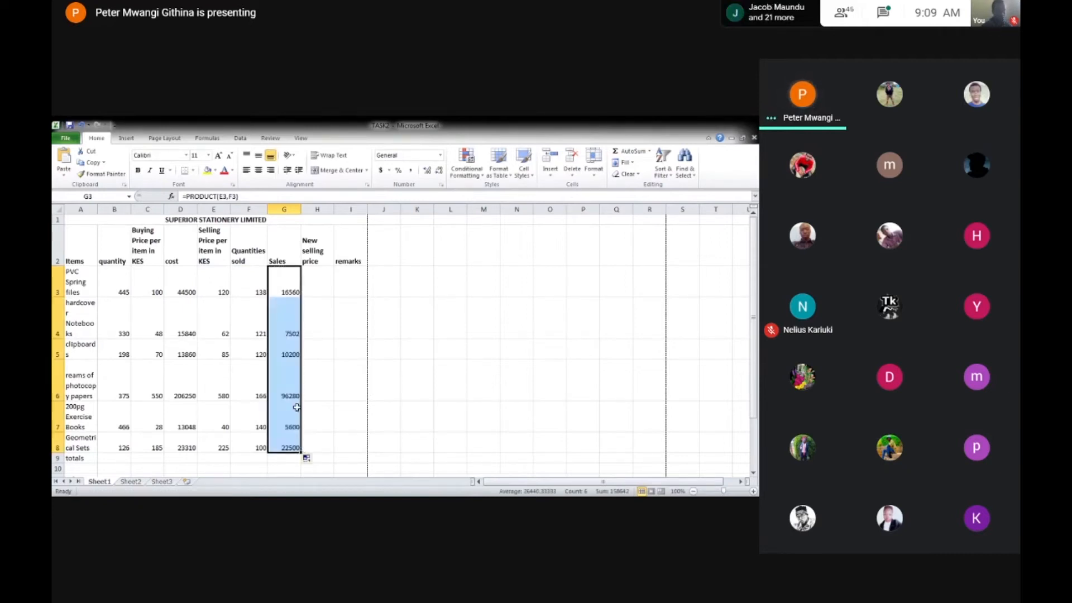
pyautogui.click(324, 287)
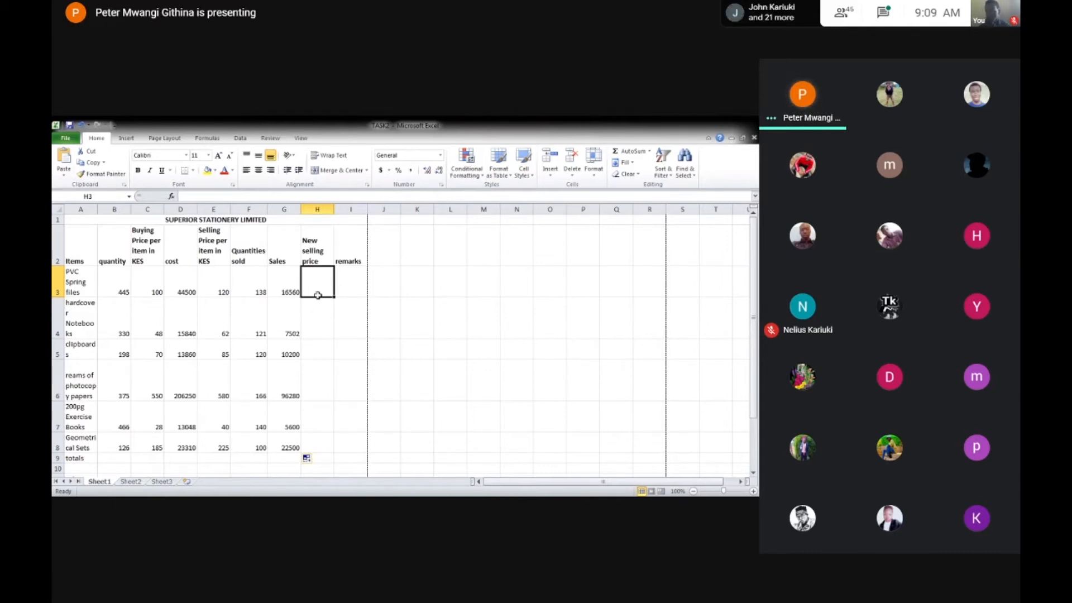
# Step: Read the chat messages in the Google Meet call and close the chat
pyautogui.moveTo(755, 441)
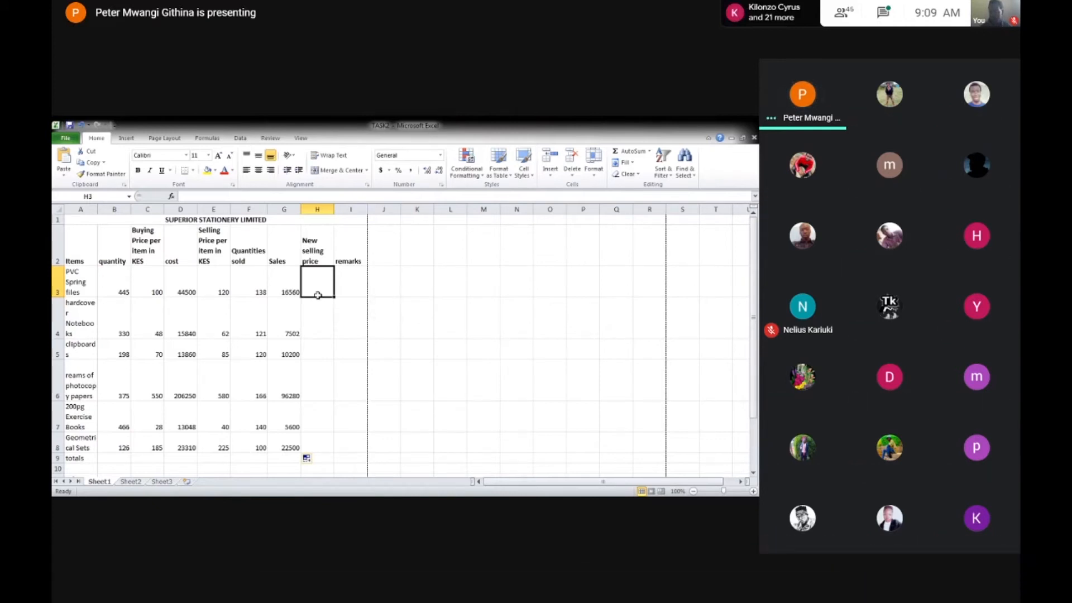
pyautogui.moveTo(551, 581)
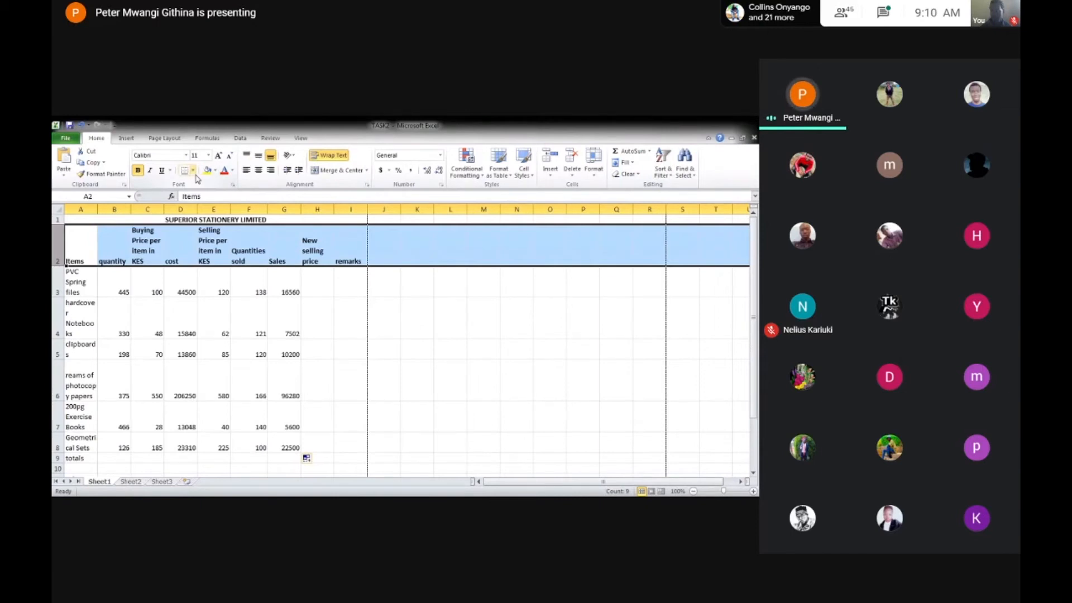
pyautogui.click(883, 13)
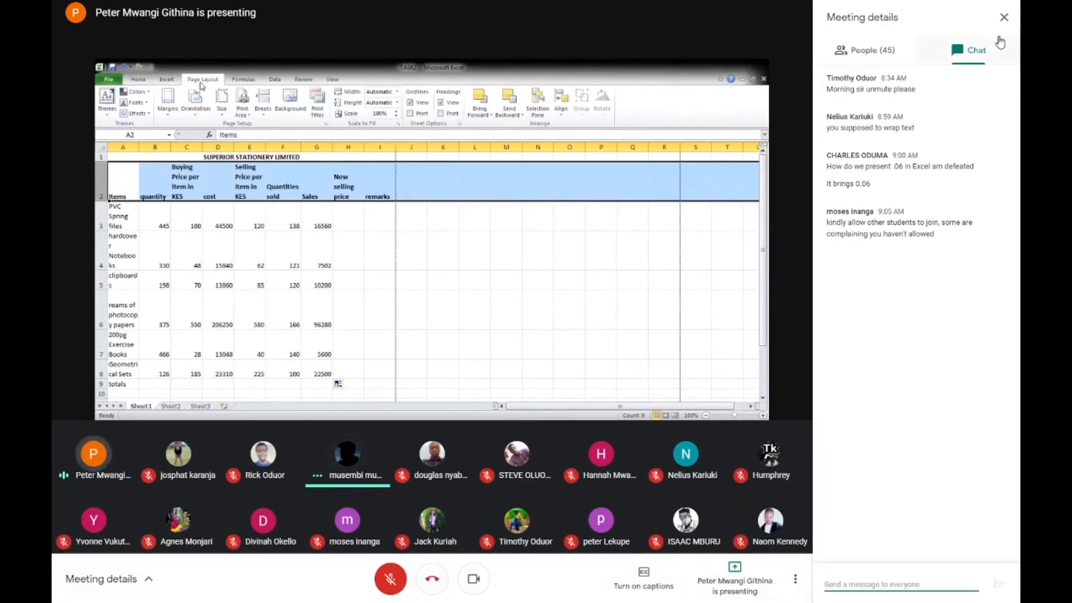
pyautogui.click(1004, 17)
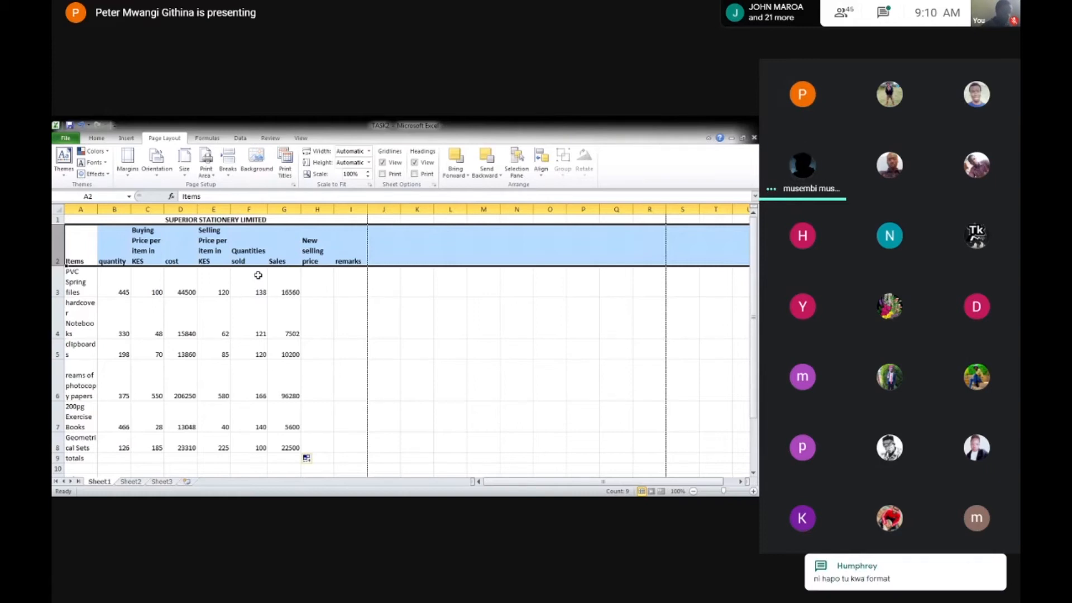
# Step: Examine the quantities sold, quantity, buying price and cost cells in the PVC Spring files row
pyautogui.click(258, 281)
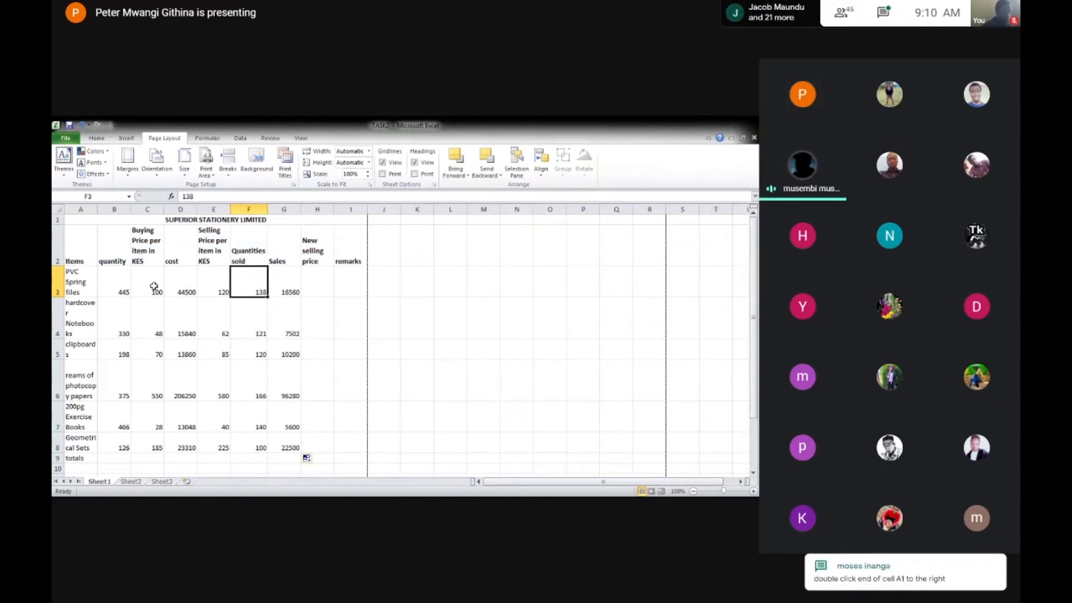
pyautogui.click(178, 277)
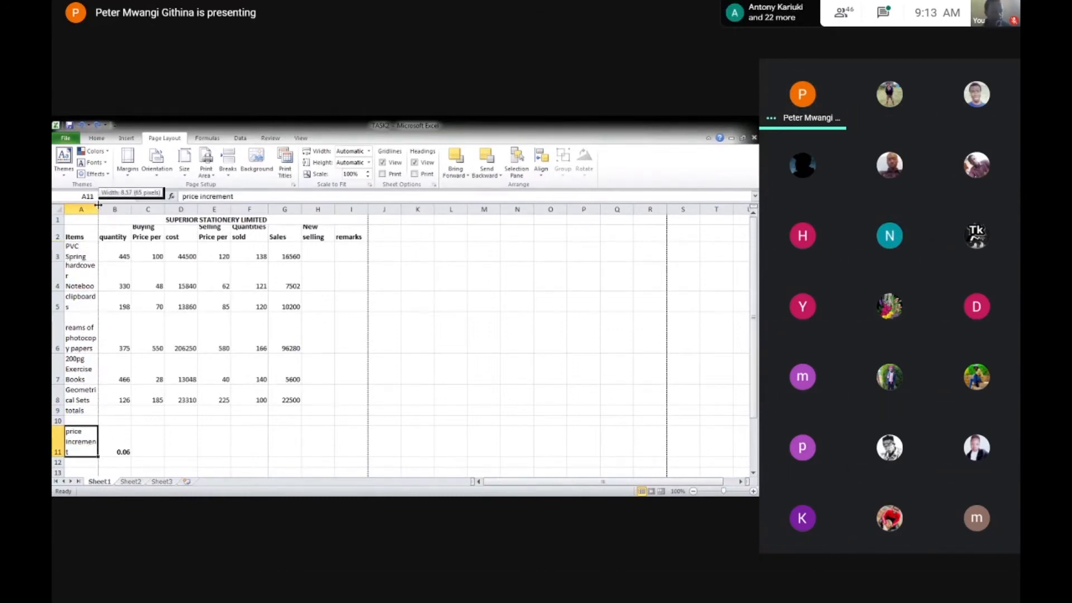
pyautogui.moveTo(766, 269)
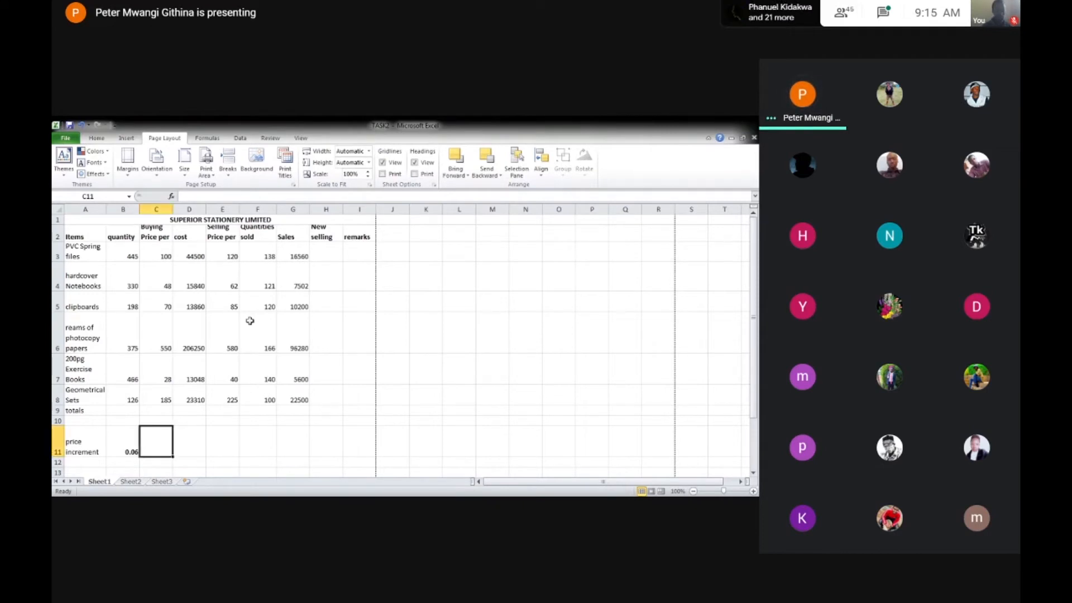
pyautogui.click(128, 258)
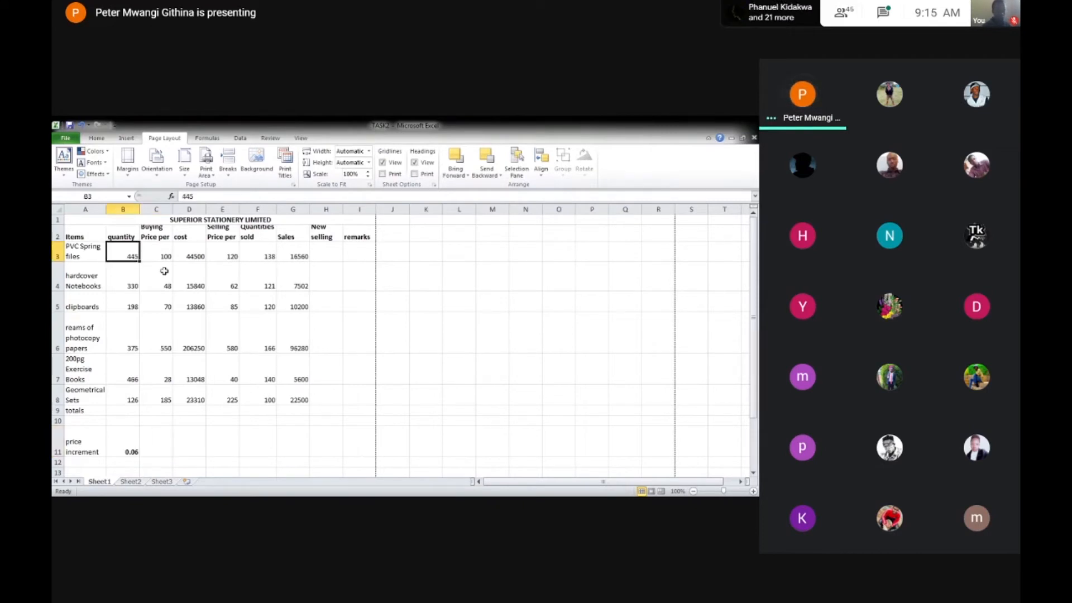
pyautogui.click(167, 257)
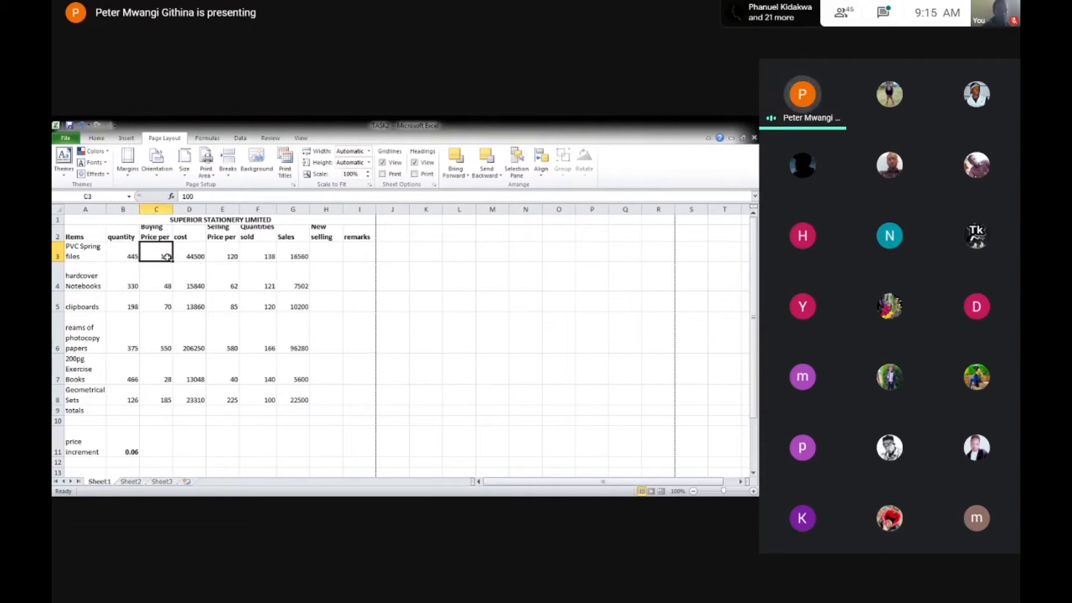
pyautogui.click(187, 254)
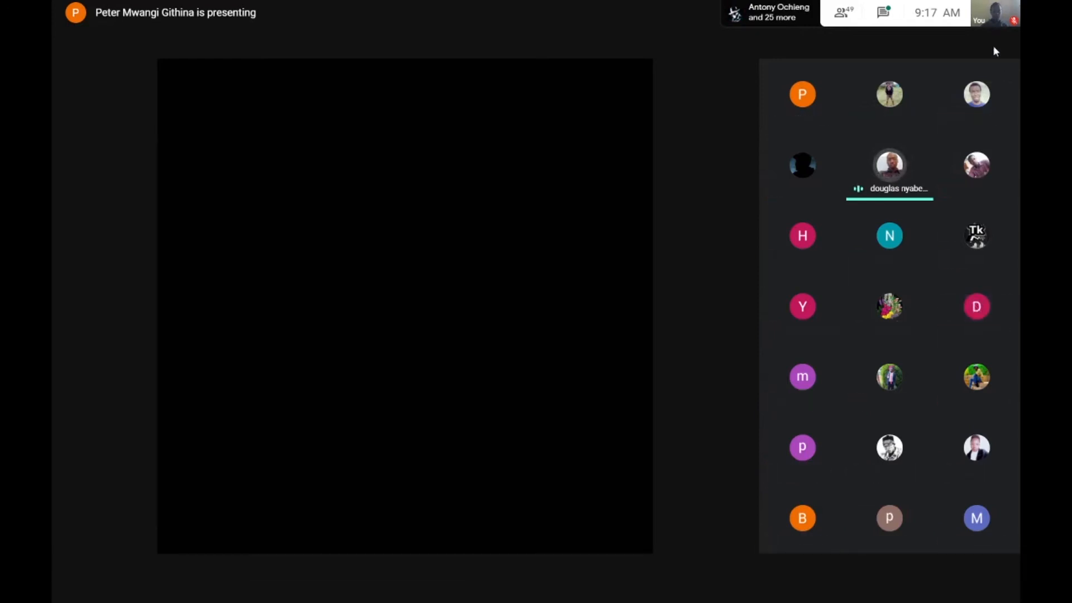
# Step: Open the Google Meet chat to check for messages from the participants
pyautogui.click(883, 12)
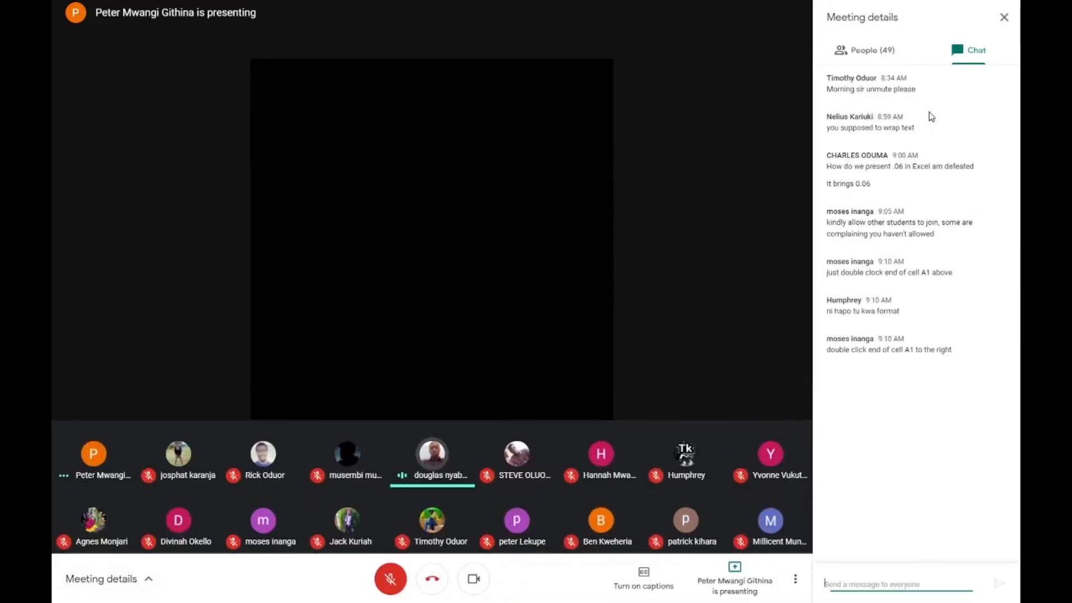
# Step: Look through the list of participants in the Google Meet call and close the meeting details
pyautogui.click(879, 50)
pyautogui.scroll(-4, 981, 138)
pyautogui.scroll(-10, 981, 138)
pyautogui.scroll(-5, 981, 137)
pyautogui.scroll(3, 982, 138)
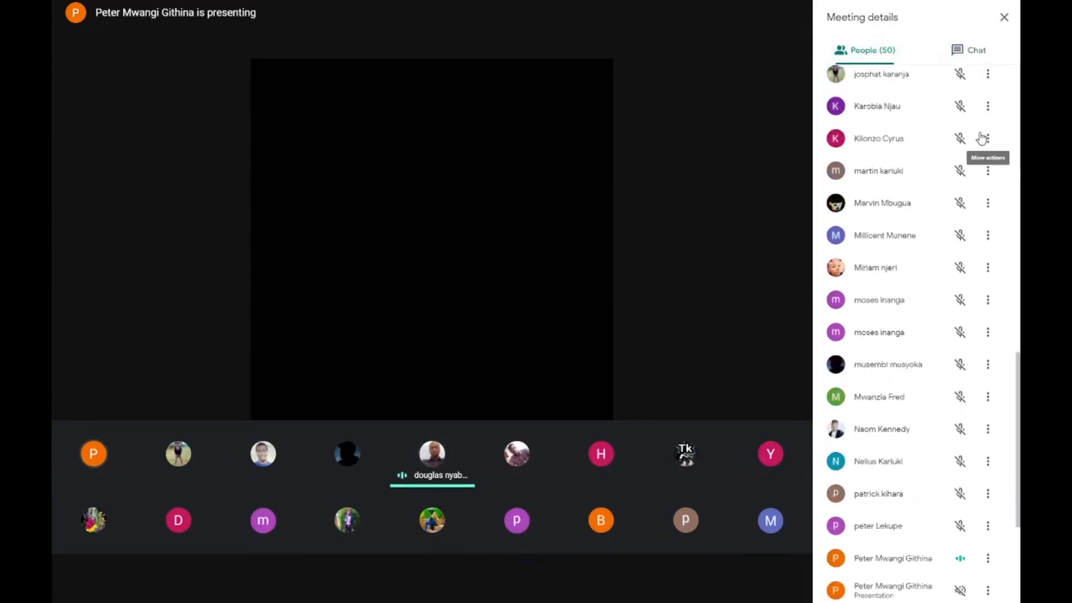
pyautogui.scroll(10, 982, 138)
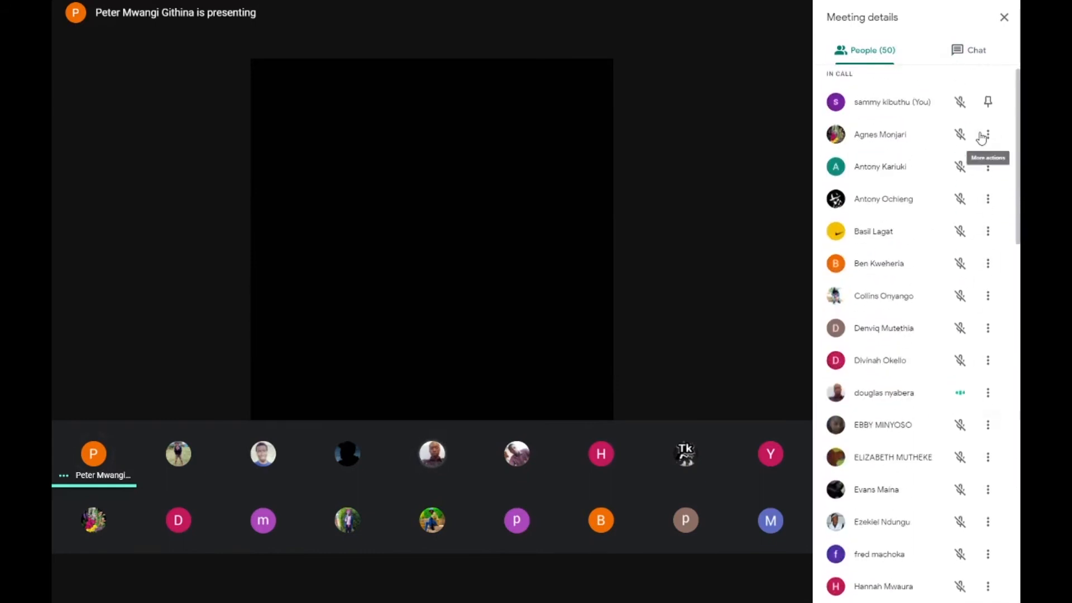
pyautogui.scroll(-15, 981, 137)
pyautogui.scroll(-5, 981, 137)
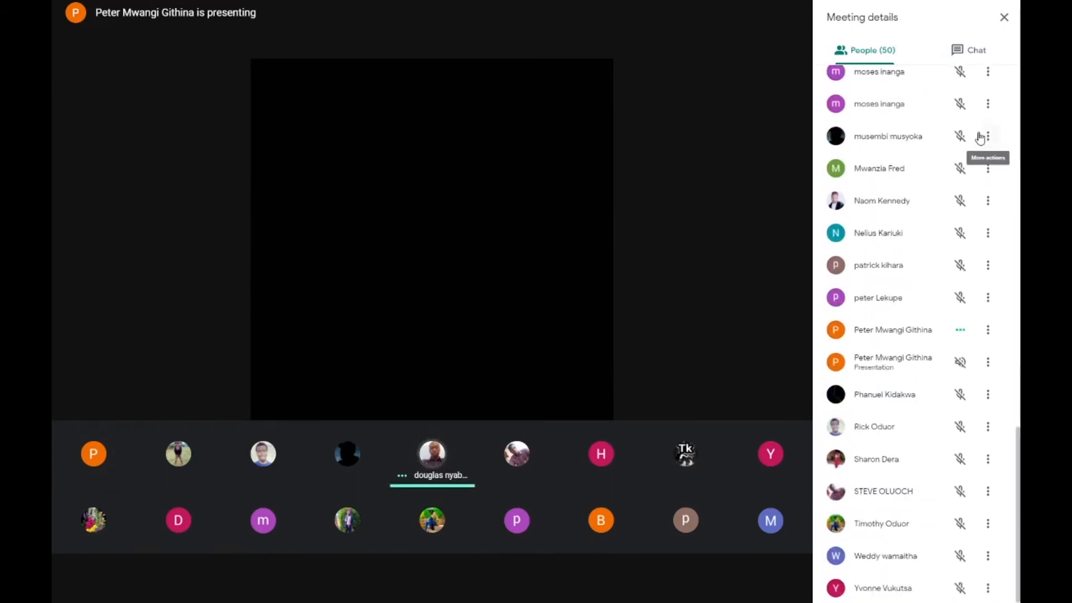
pyautogui.click(1002, 18)
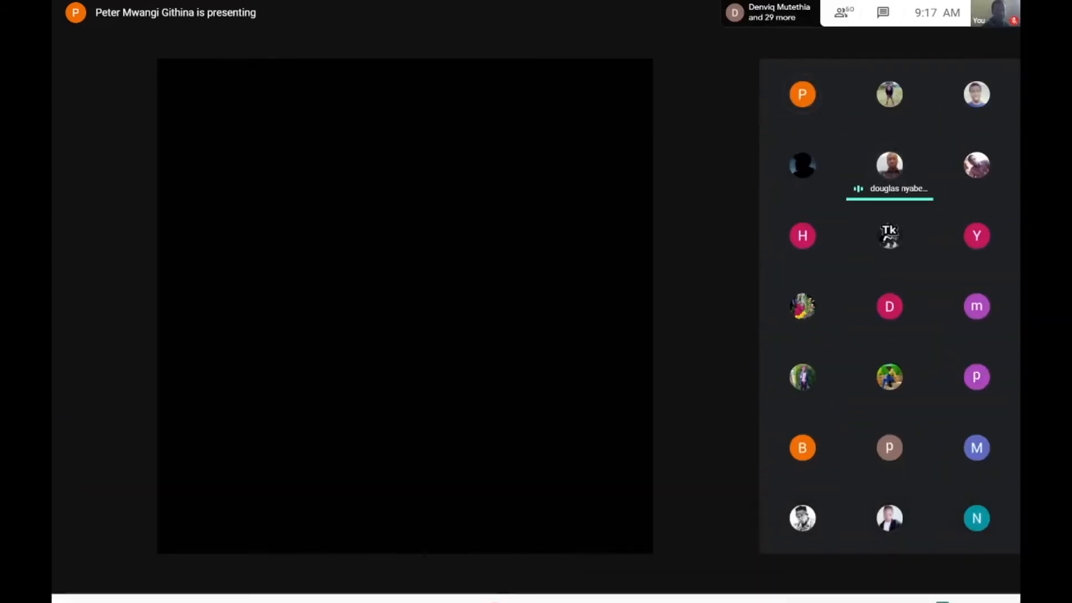
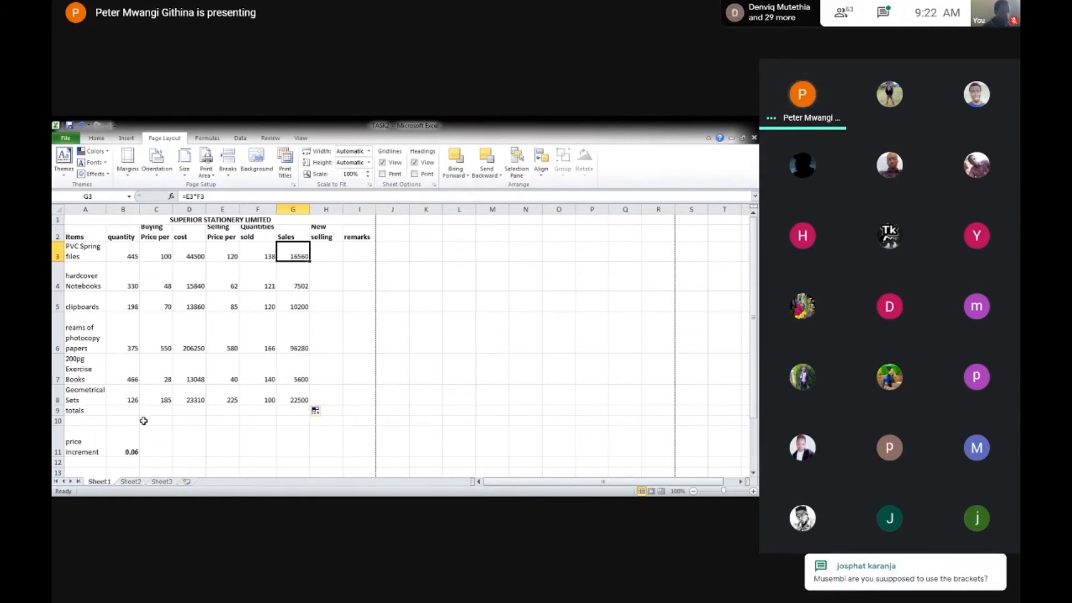
pyautogui.click(126, 415)
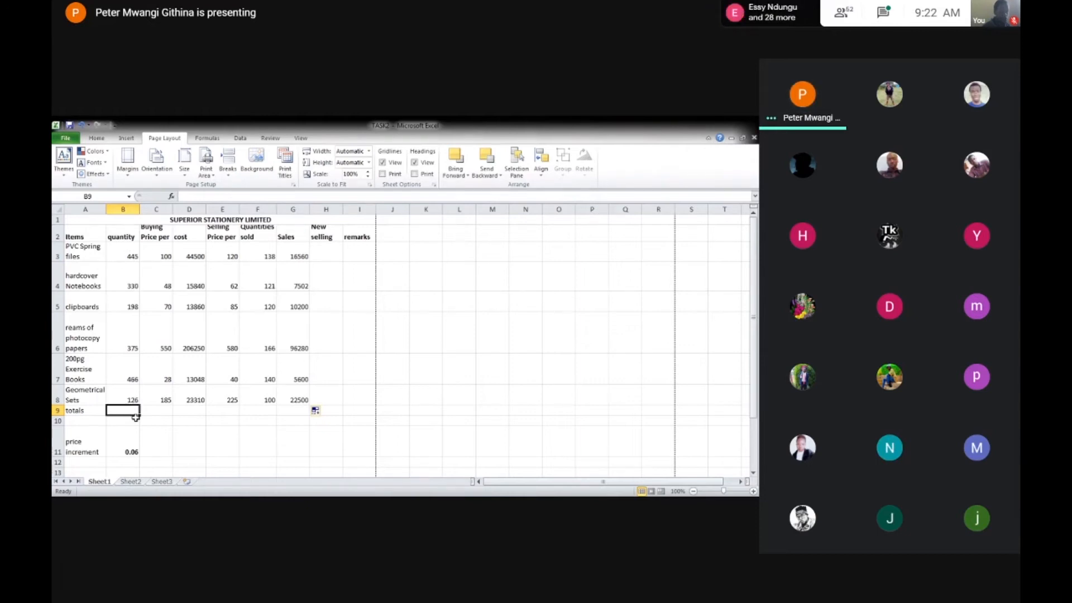
pyautogui.write('=')
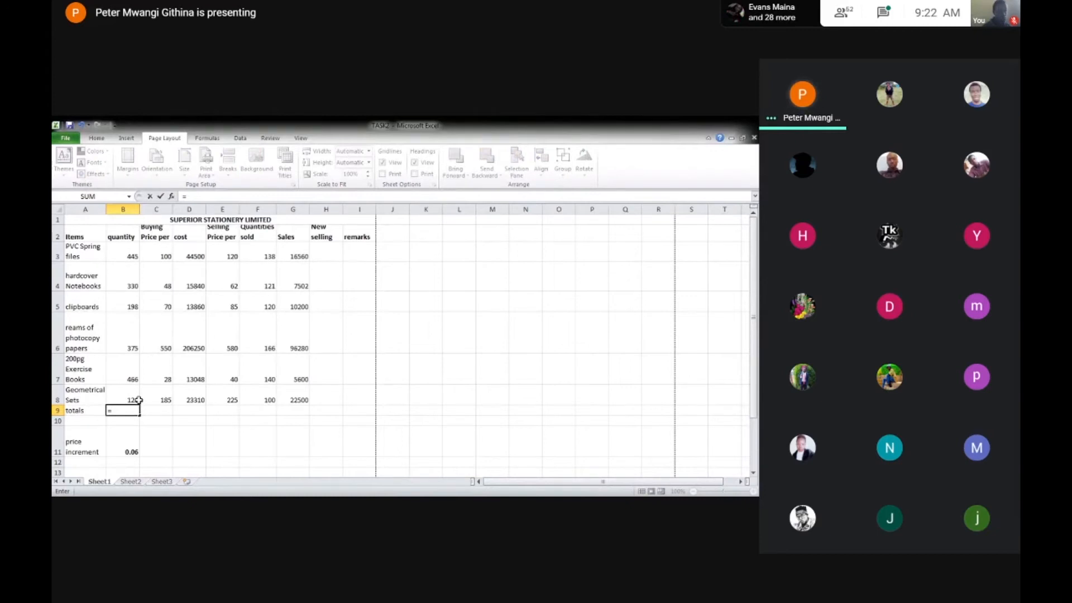
pyautogui.press('Escape')
# Step: Try to total the cost column in cell D9 of the totals row with the formula =E3:D8
pyautogui.click(191, 413)
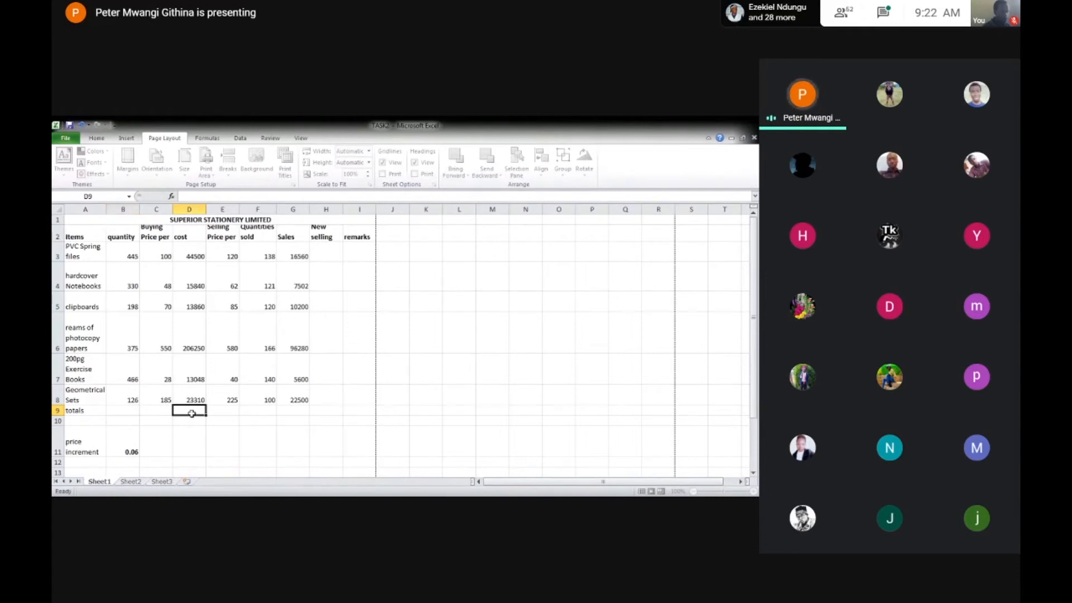
pyautogui.write('=')
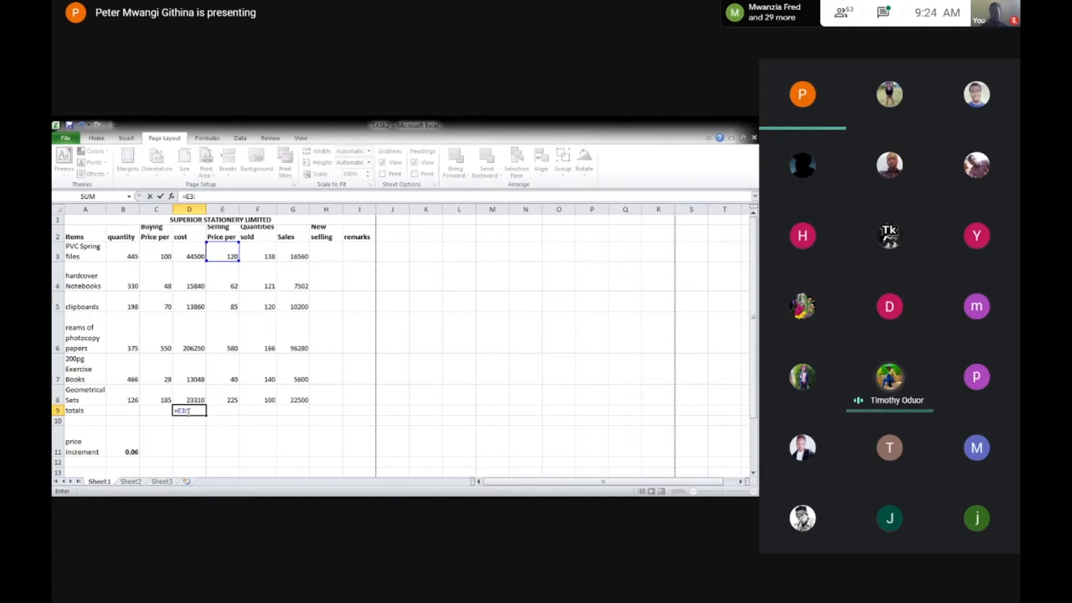
pyautogui.write('D8')
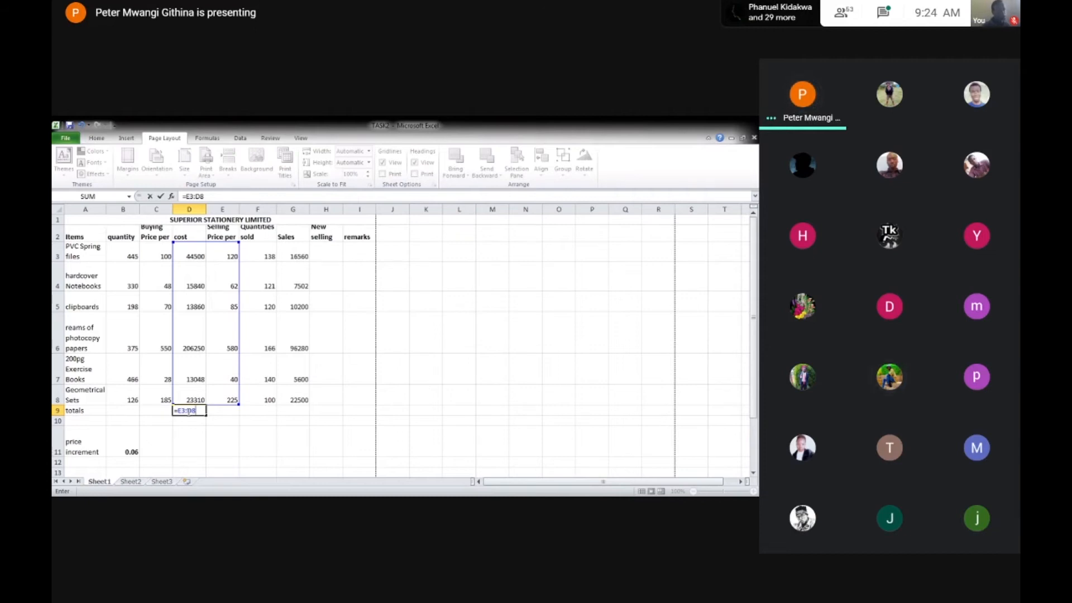
pyautogui.press('Left')
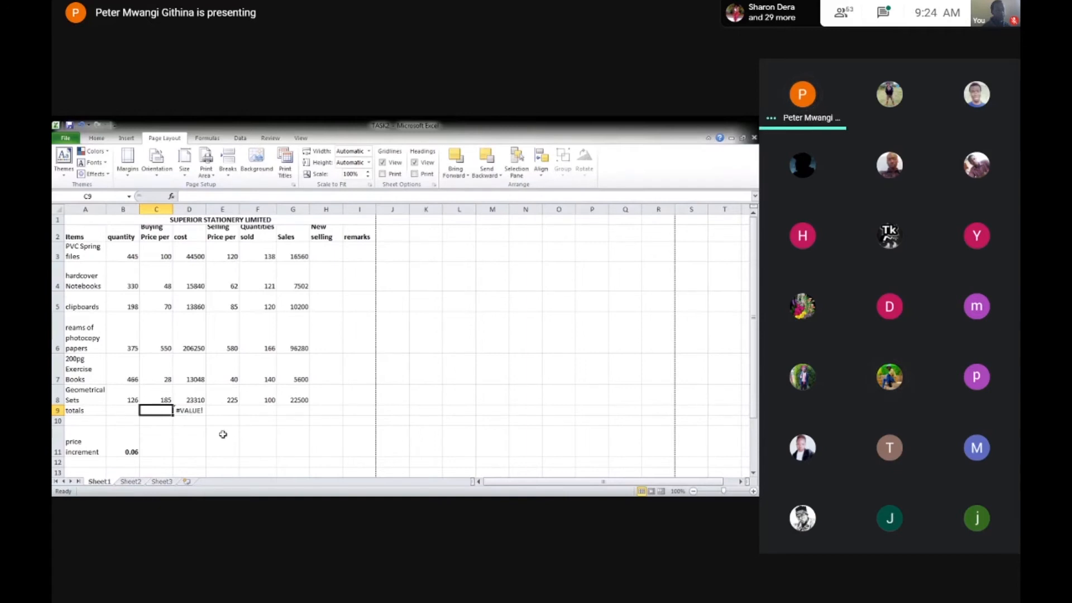
# Step: Replace the formula in cell D9 with =D3:D8 to try totalling the cost column by range alone
pyautogui.click(182, 413)
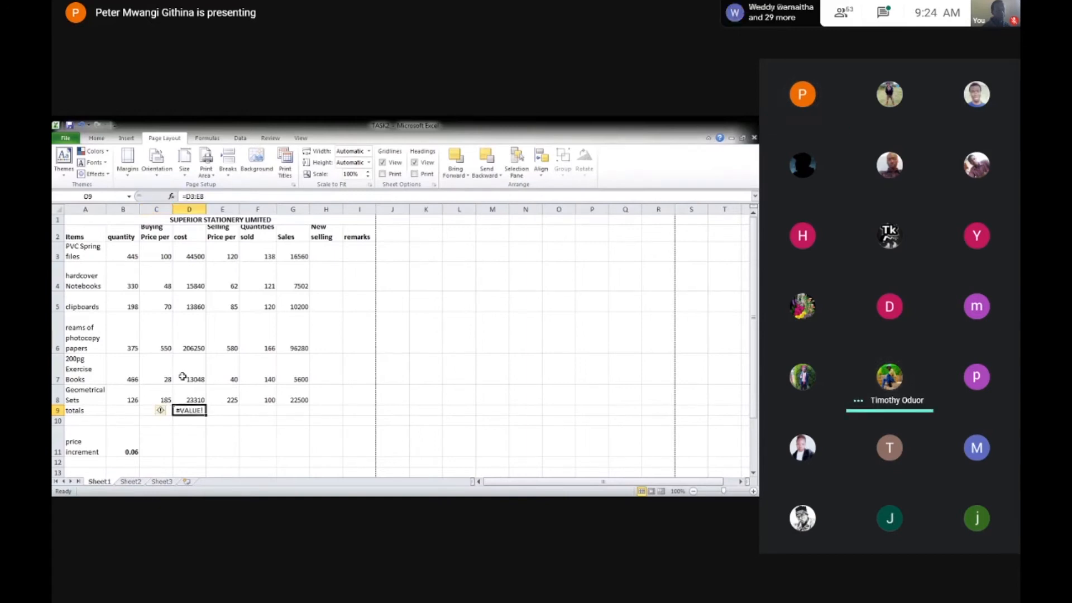
pyautogui.write('=')
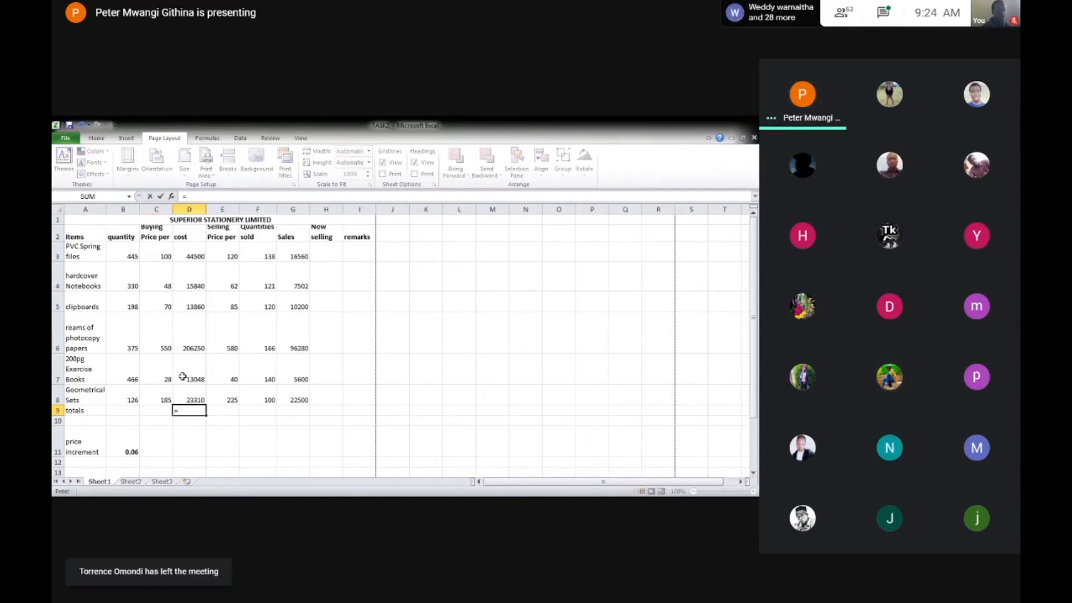
pyautogui.write('D3:')
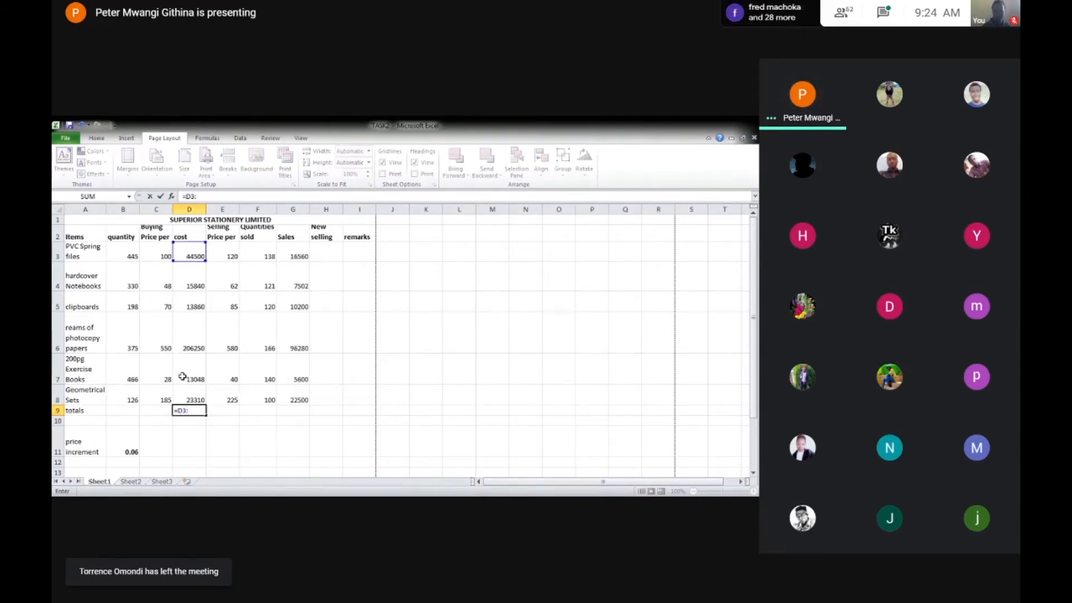
pyautogui.write('D8')
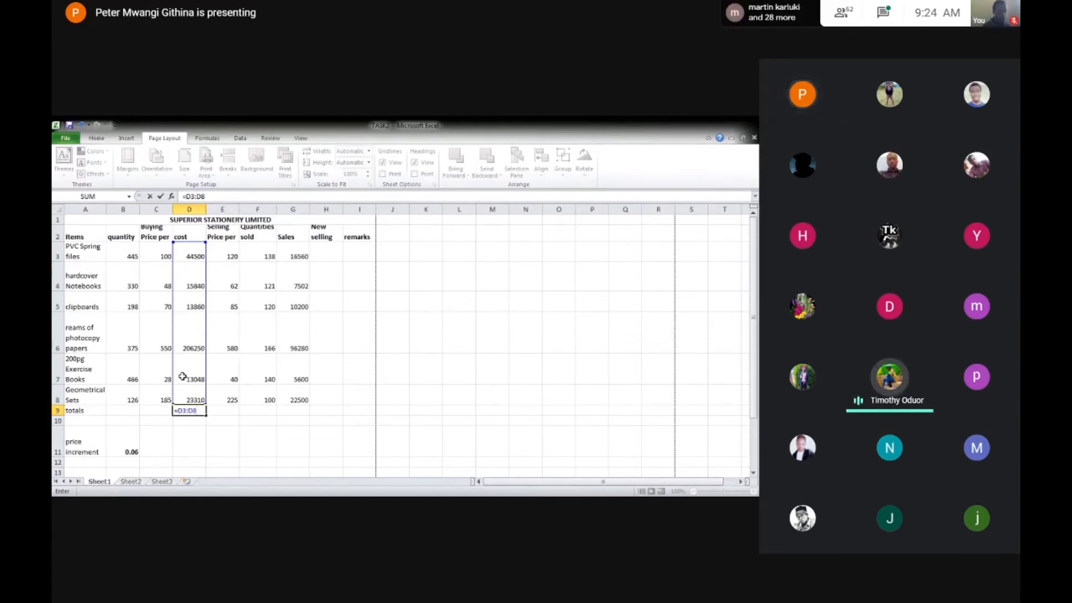
pyautogui.press('Return')
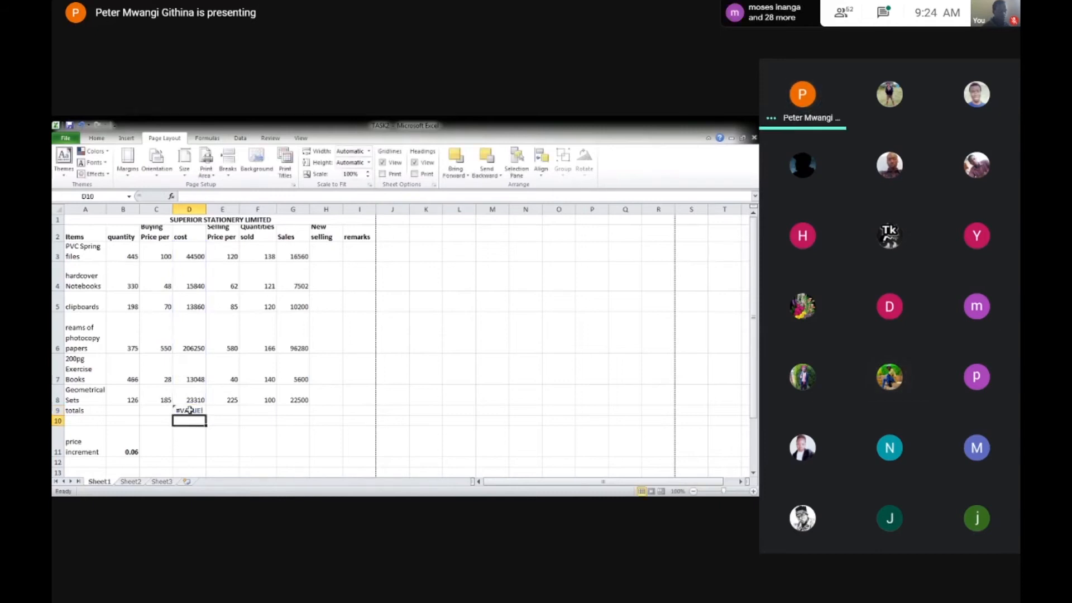
# Step: Clear cell D9 and enter =SUM(D3:D8) to total the cost column
pyautogui.click(190, 409)
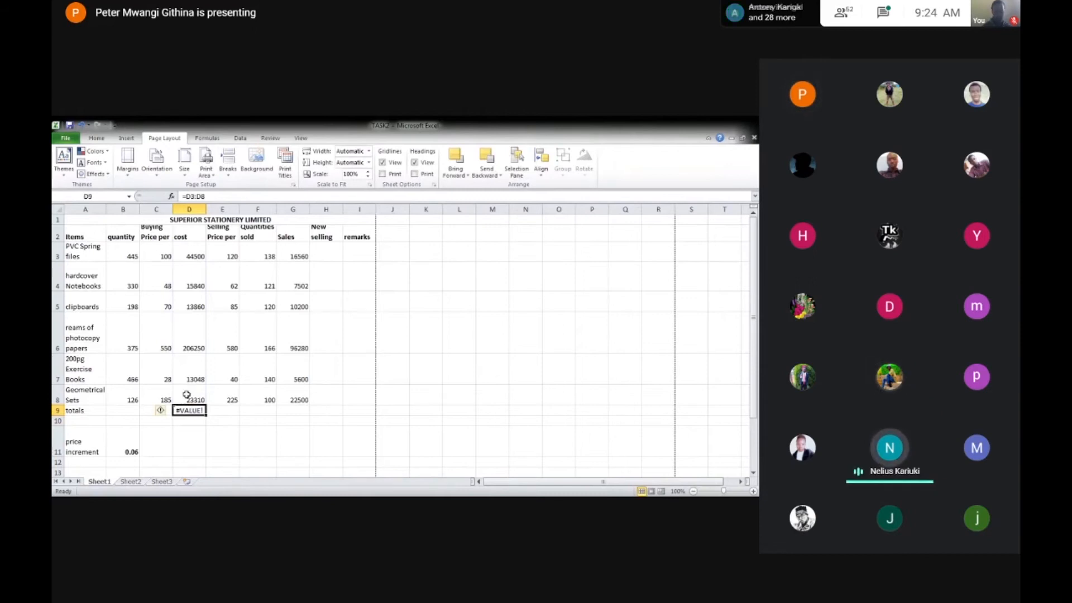
pyautogui.press('BackSpace')
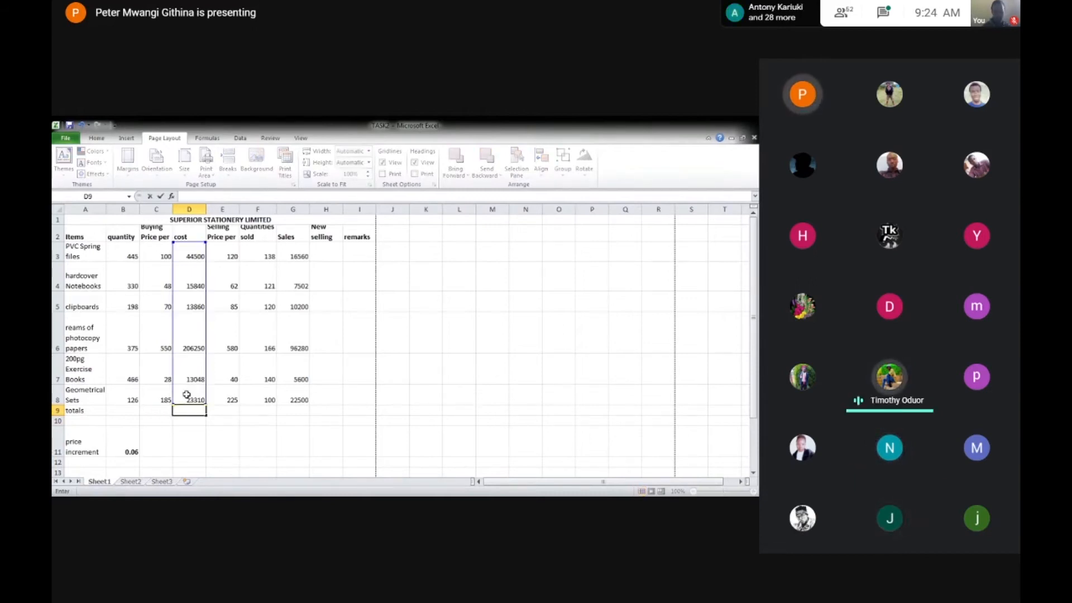
pyautogui.write('=')
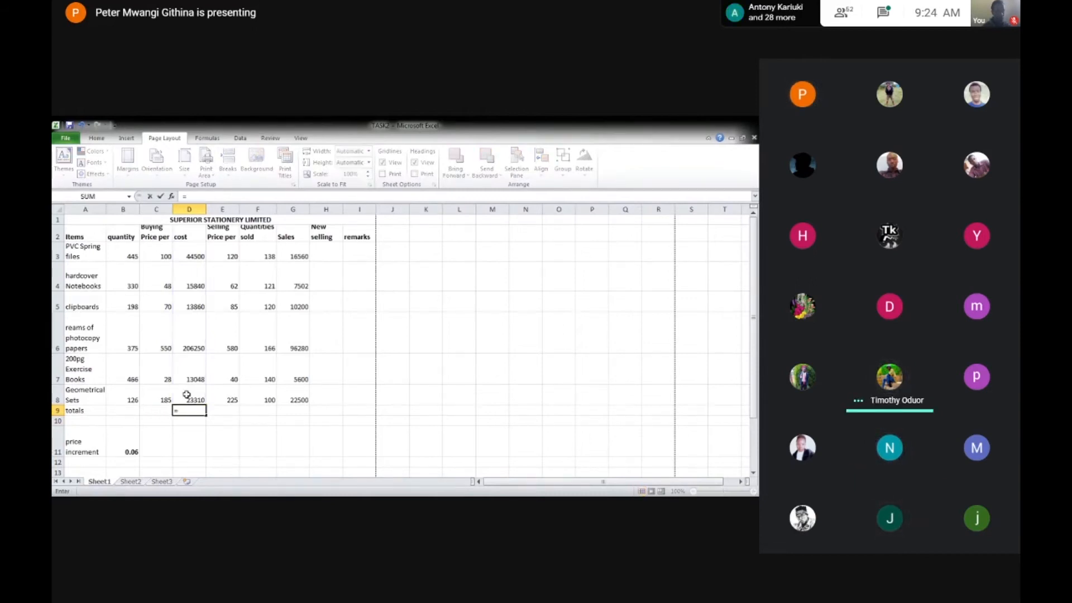
pyautogui.write('SUM')
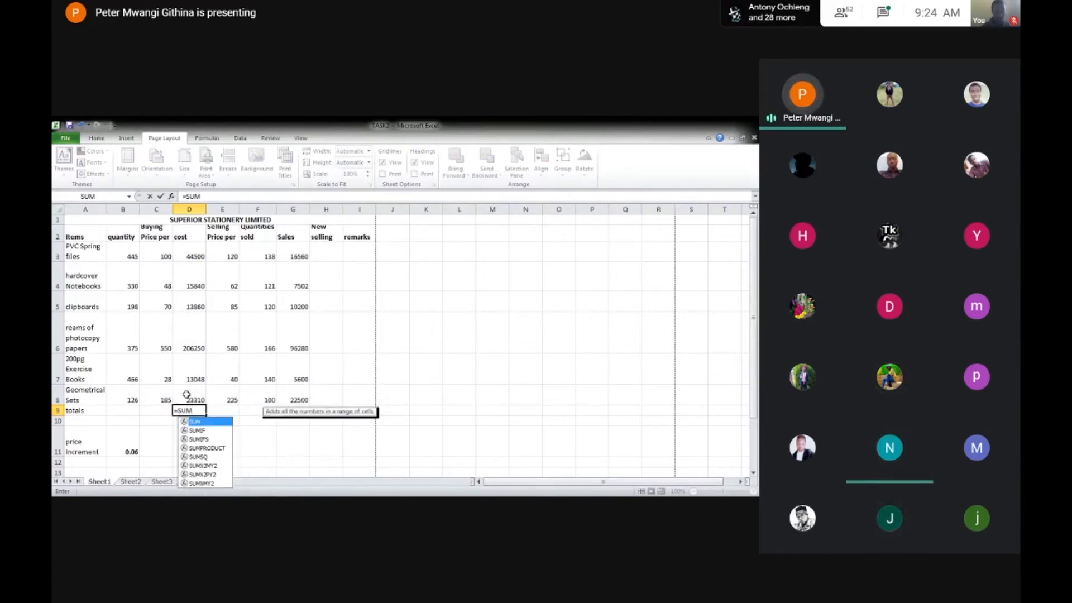
pyautogui.write('(')
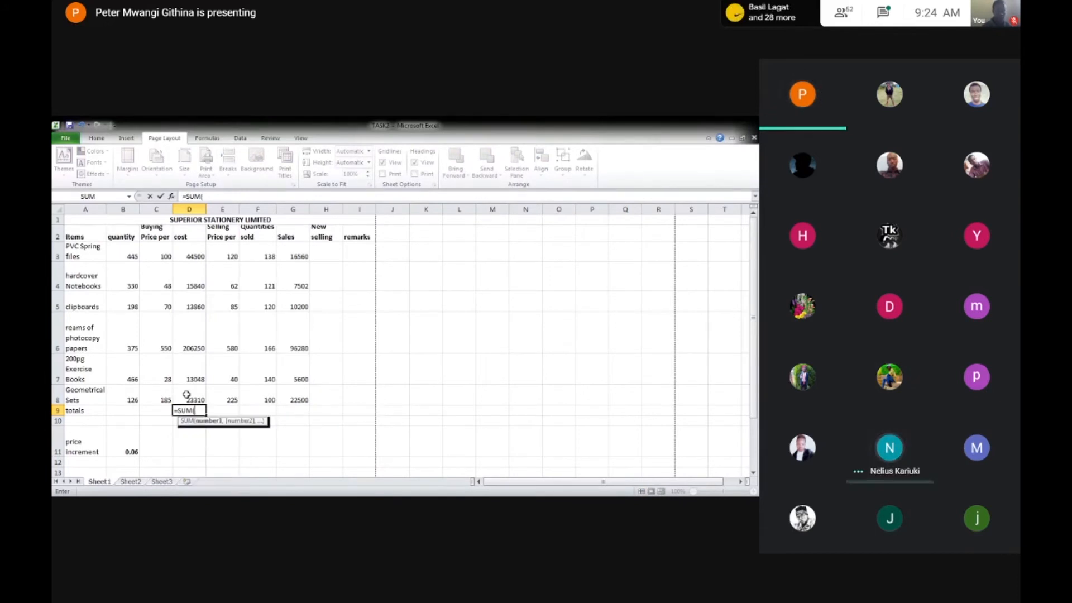
pyautogui.write('D3')
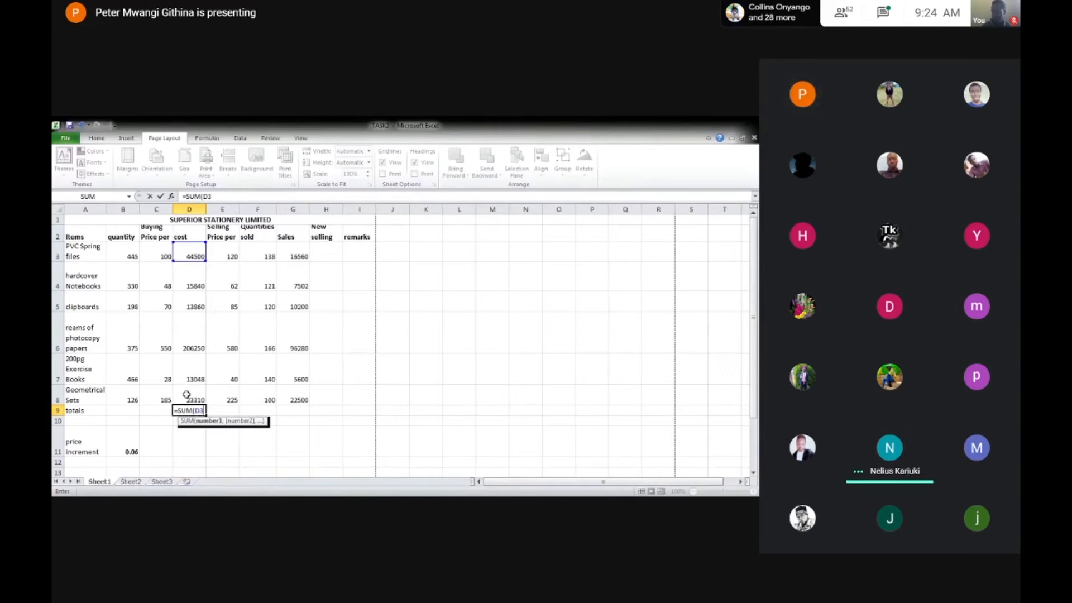
pyautogui.write(':D8')
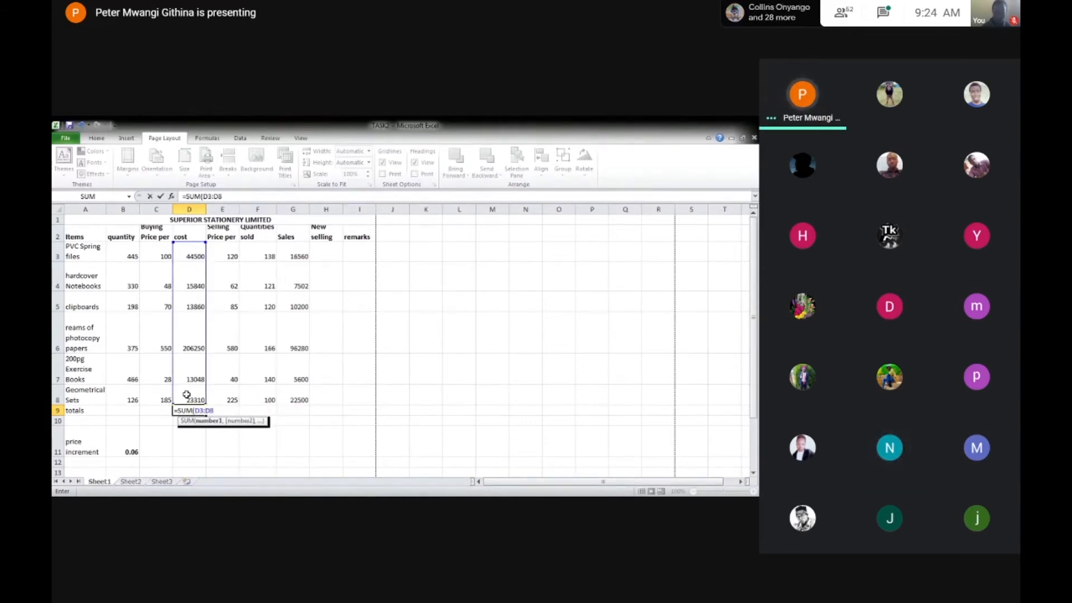
pyautogui.write(')')
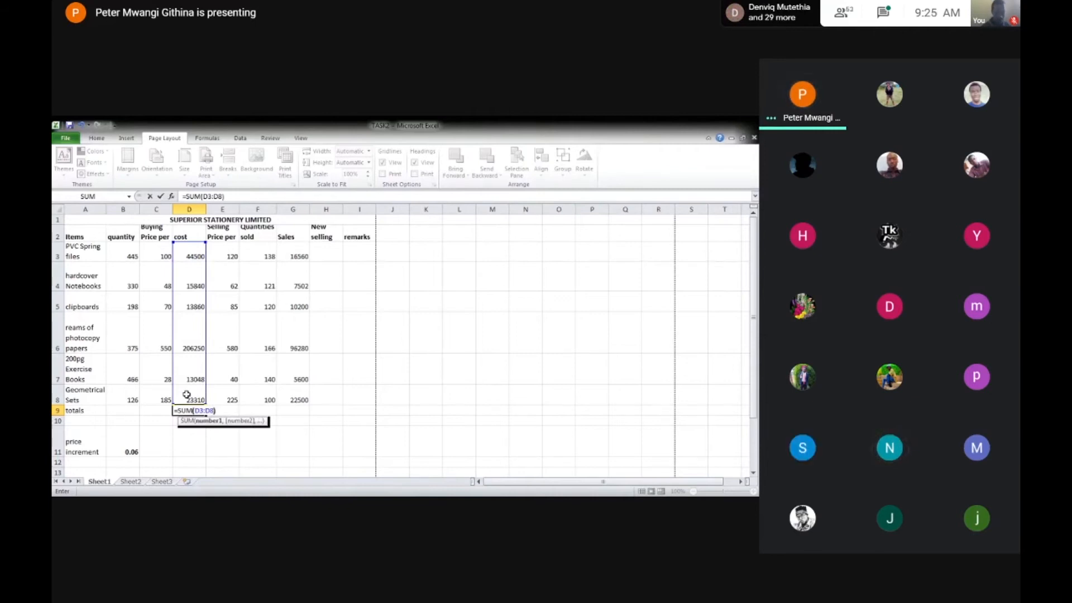
pyautogui.press('Return')
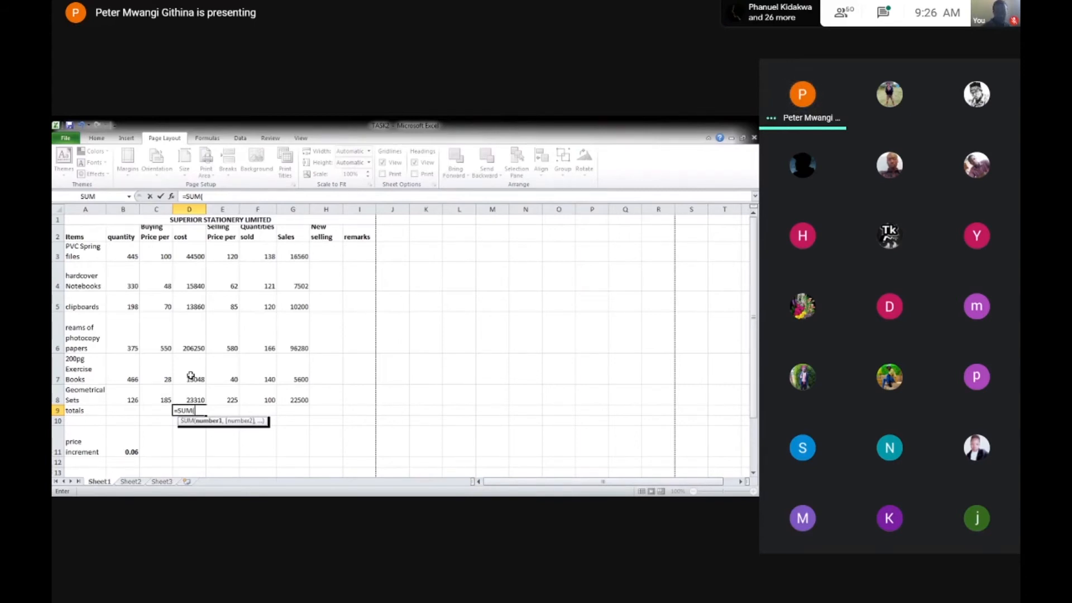
# Step: Complete the open SUM formula in cell D9 with the range D3:D8 for the total cost
pyautogui.write('D3')
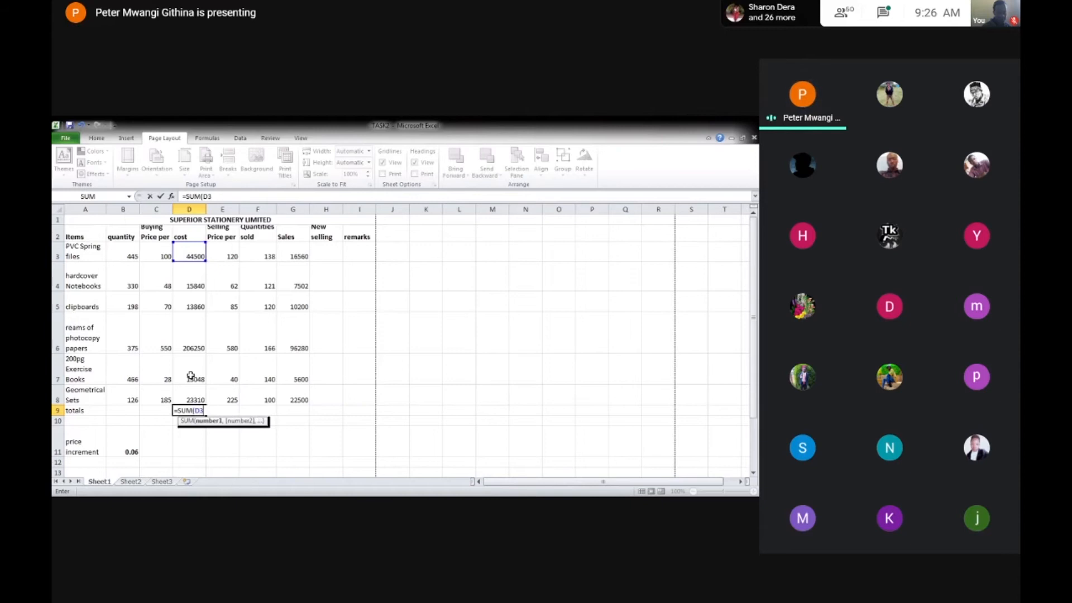
pyautogui.write(':D8')
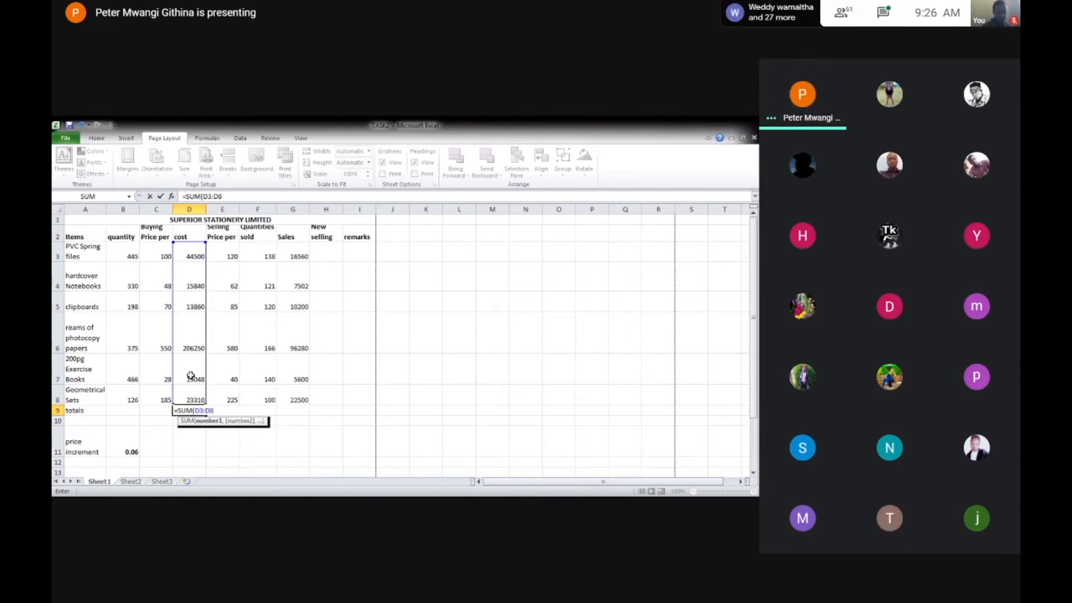
pyautogui.write(')')
pyautogui.press('Return')
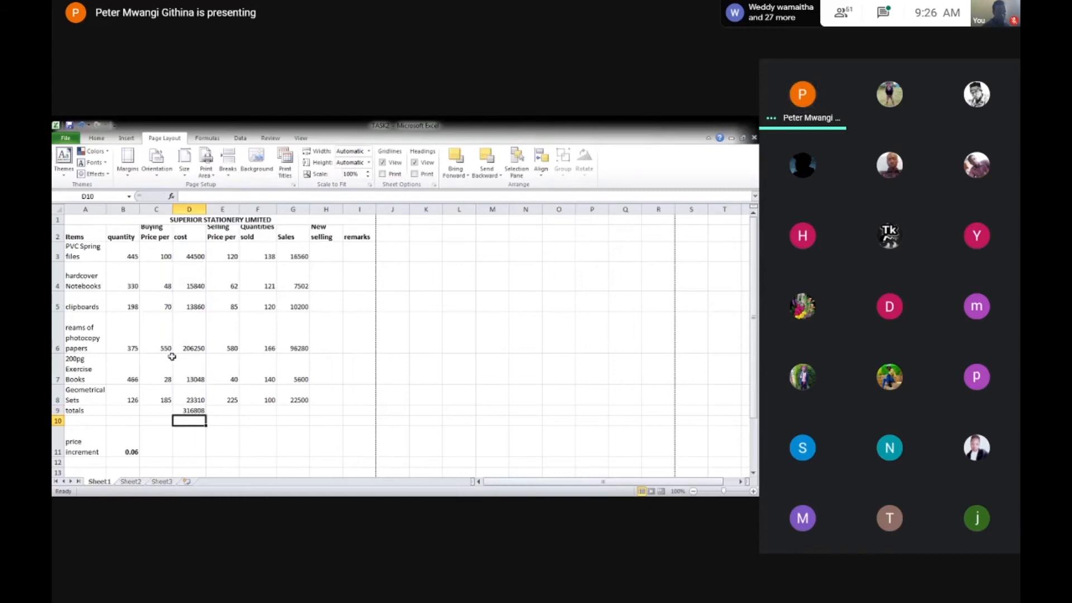
# Step: Enter =SUM(G3:G8) in cell G9 of the totals row to total the sales column
pyautogui.click(296, 411)
pyautogui.write('=')
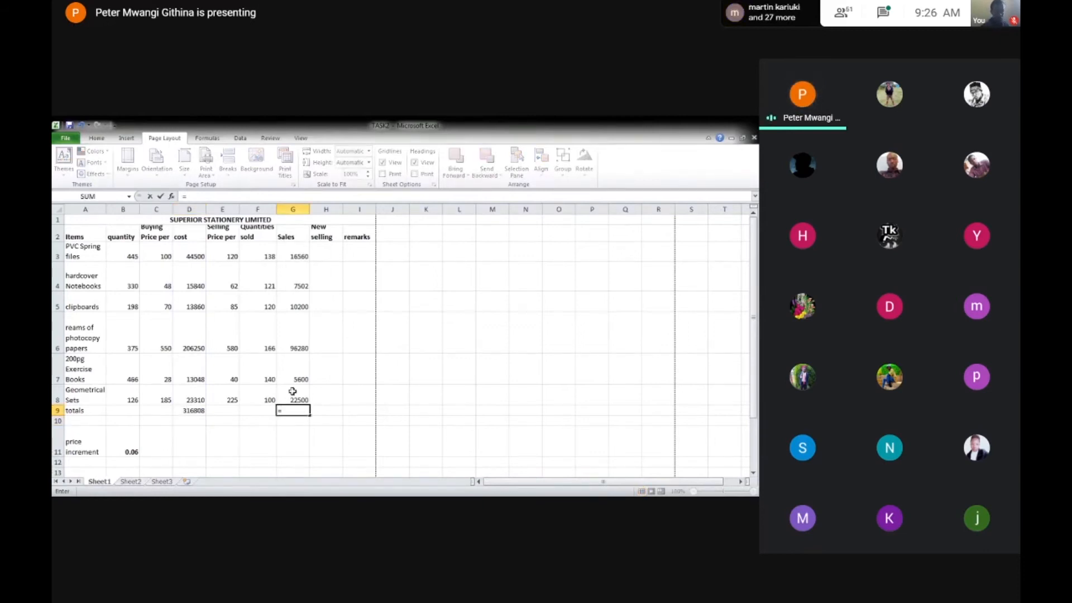
pyautogui.write('SUM')
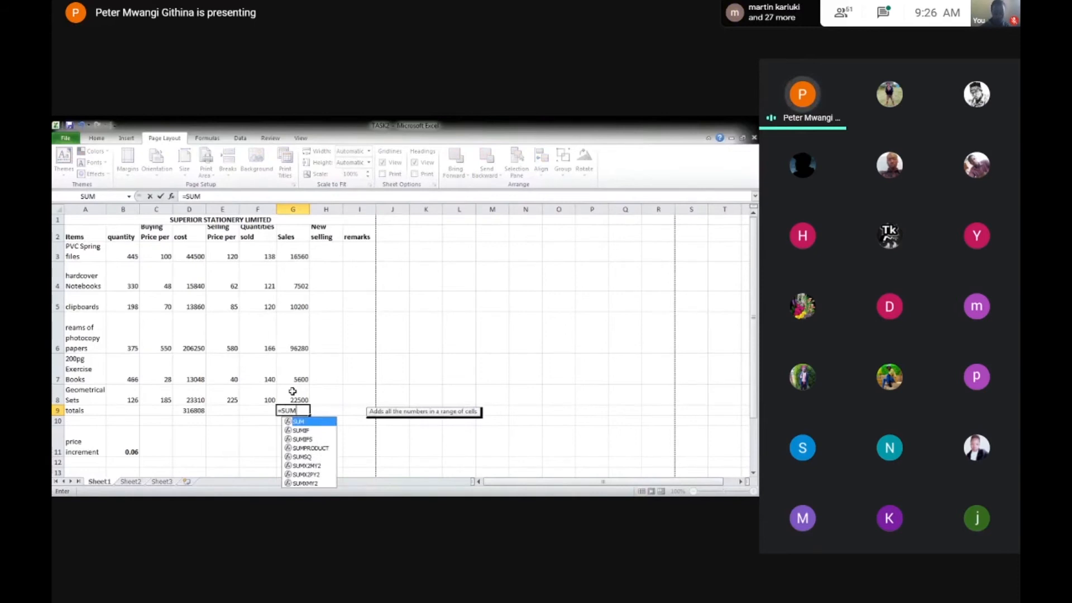
pyautogui.write('(')
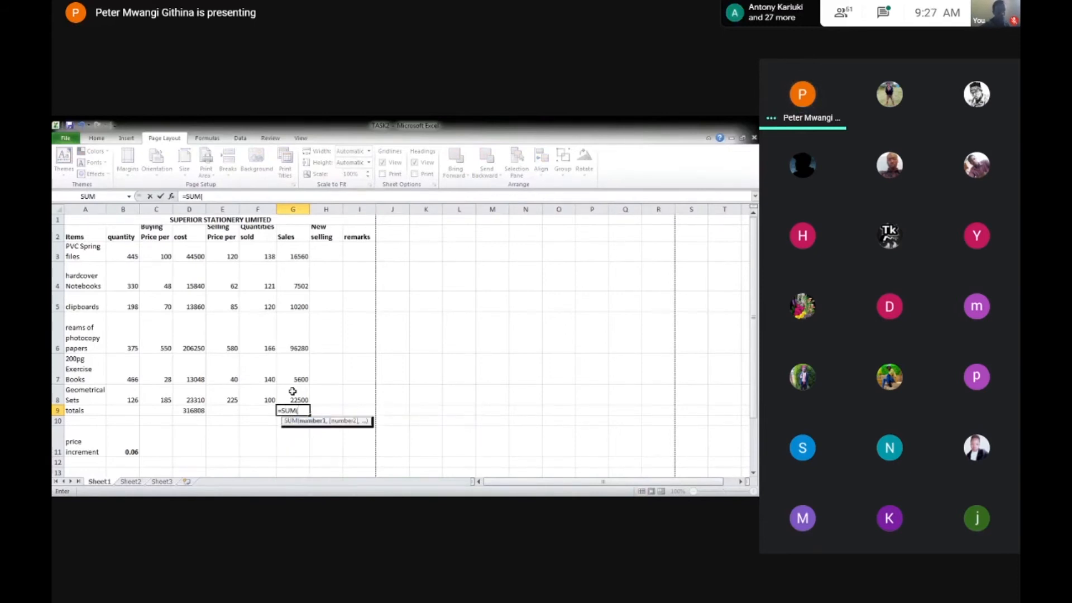
pyautogui.write('G')
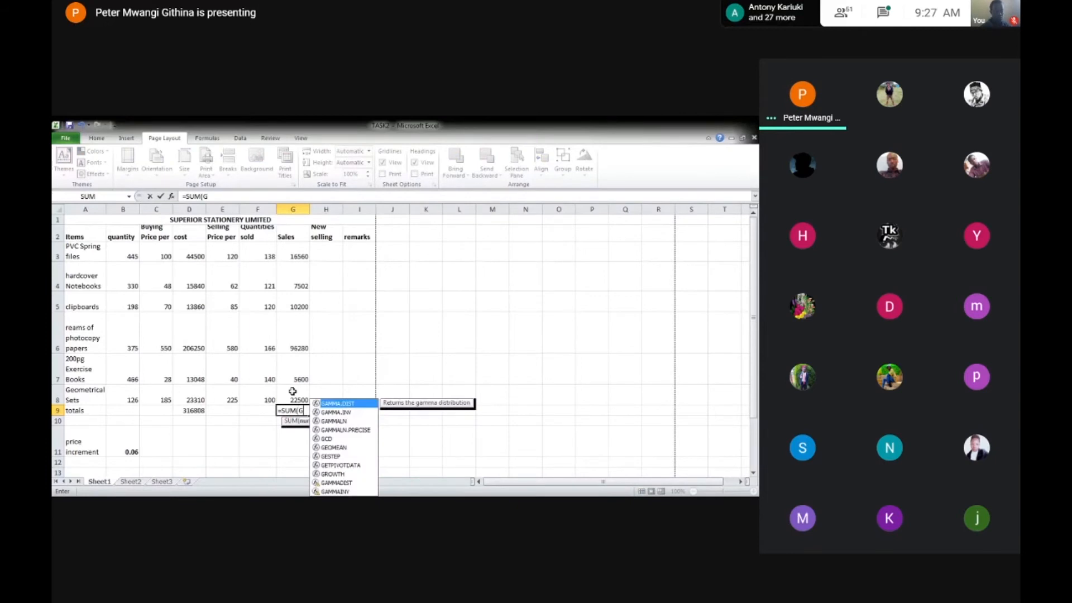
pyautogui.write('3:G8')
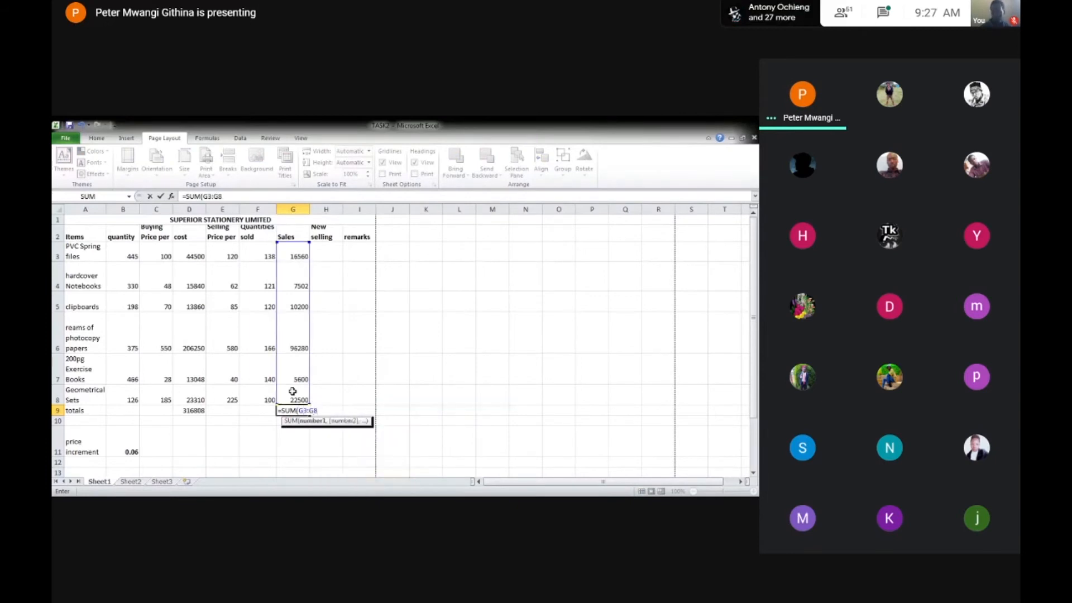
pyautogui.write(')')
pyautogui.press('Return')
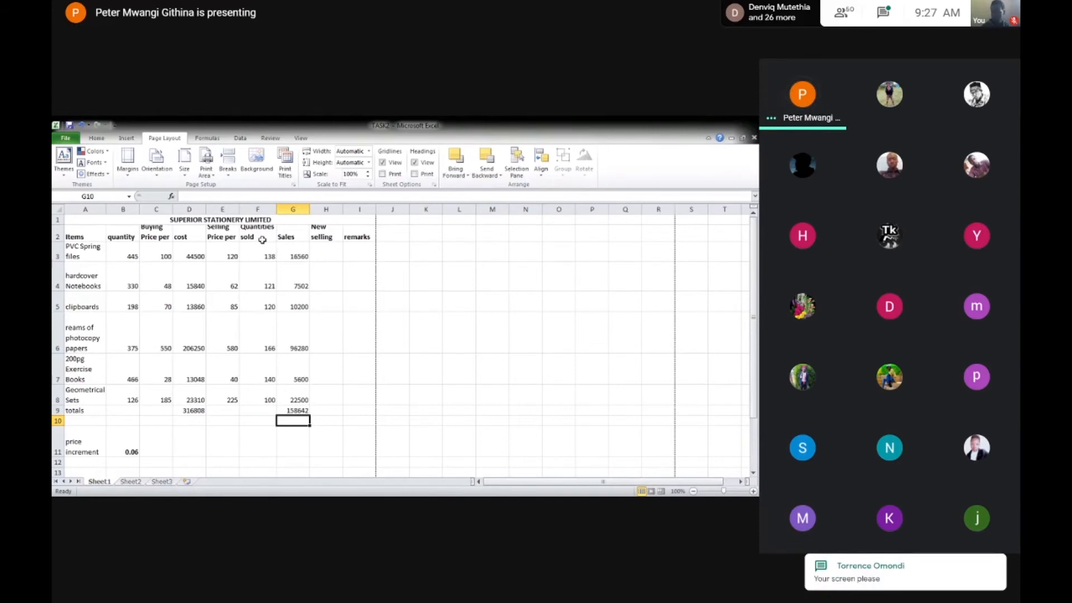
# Step: Format the buying prices in C3:C8 as Currency with the KES symbol
pyautogui.click(162, 230)
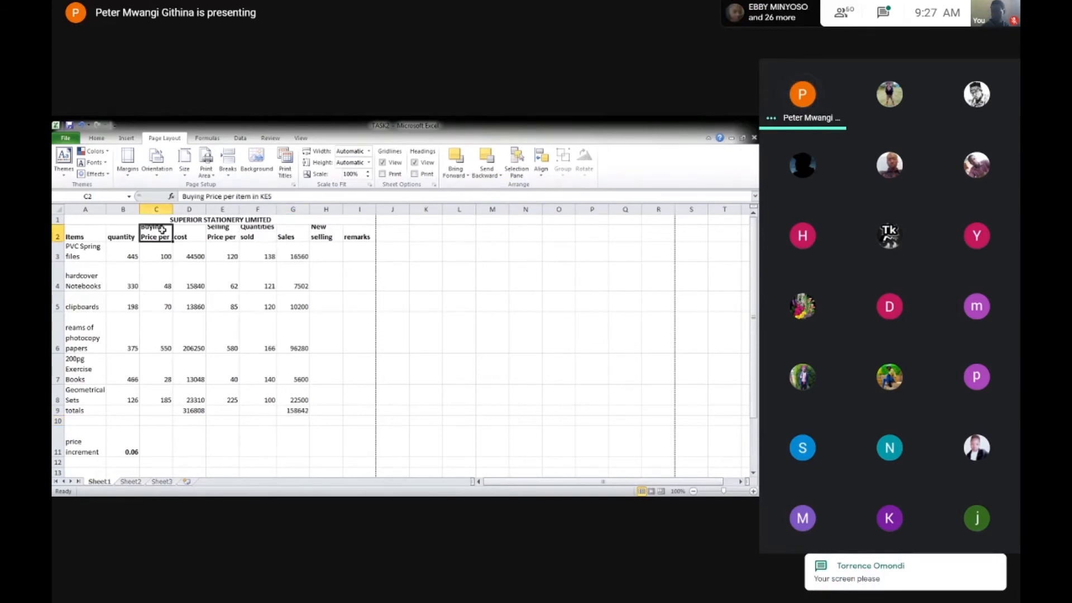
pyautogui.moveTo(160, 251); pyautogui.dragTo(164, 403)
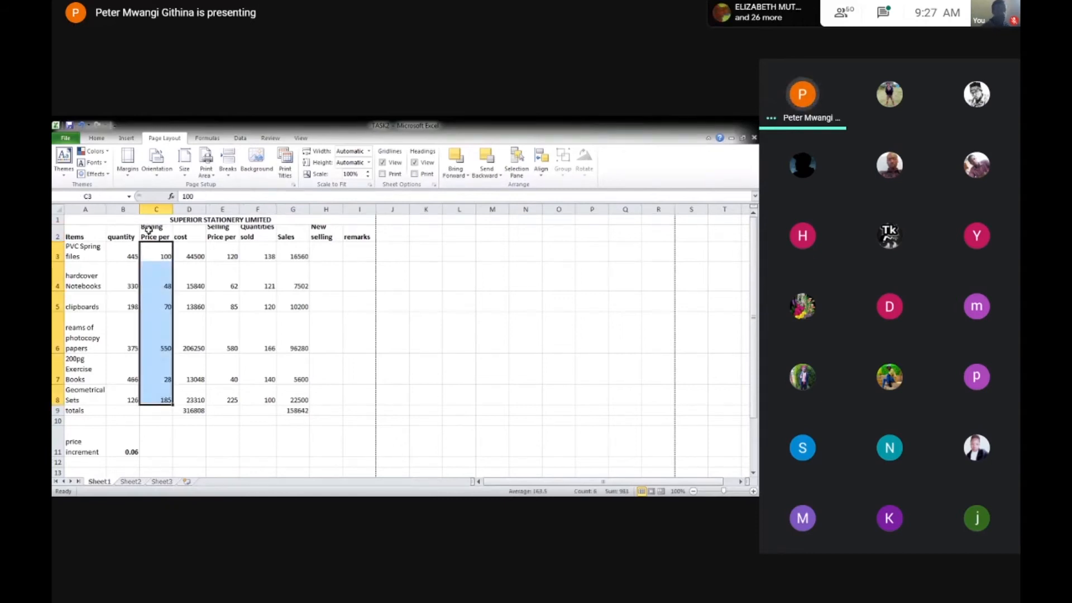
pyautogui.click(96, 138)
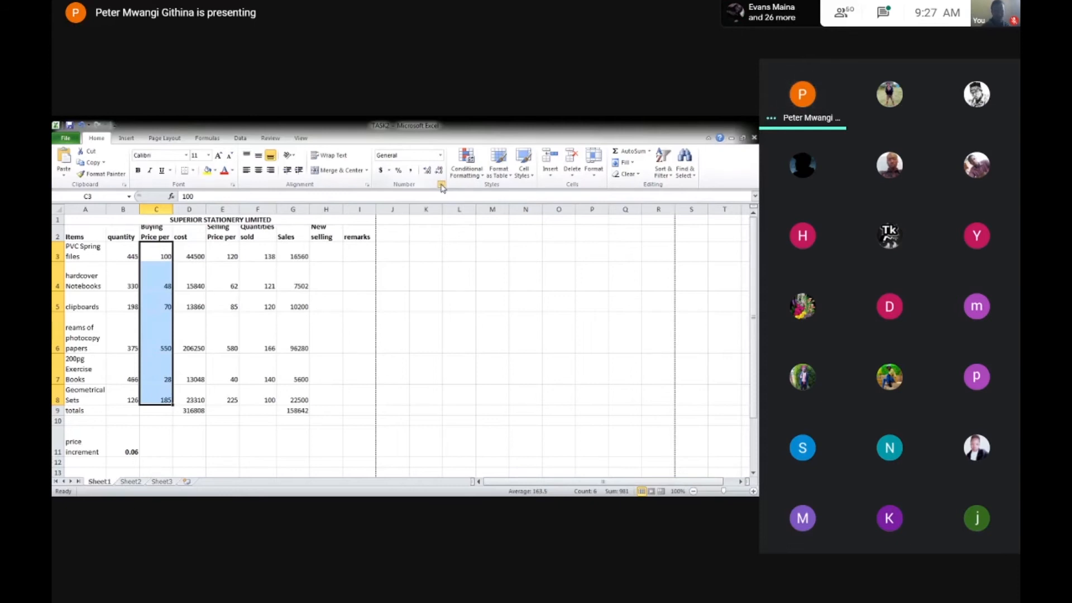
pyautogui.click(441, 185)
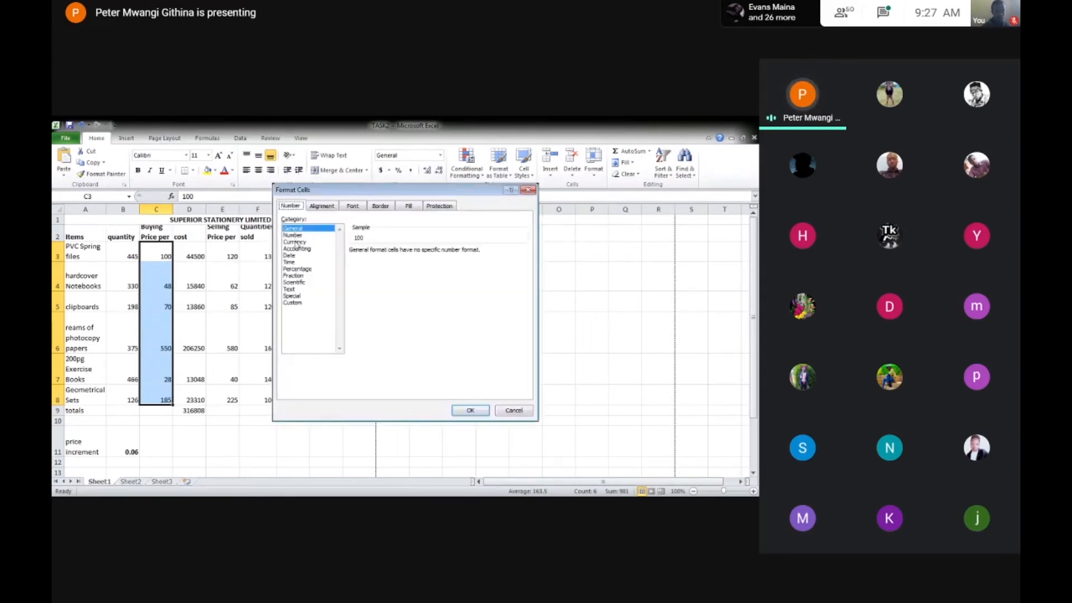
pyautogui.click(294, 242)
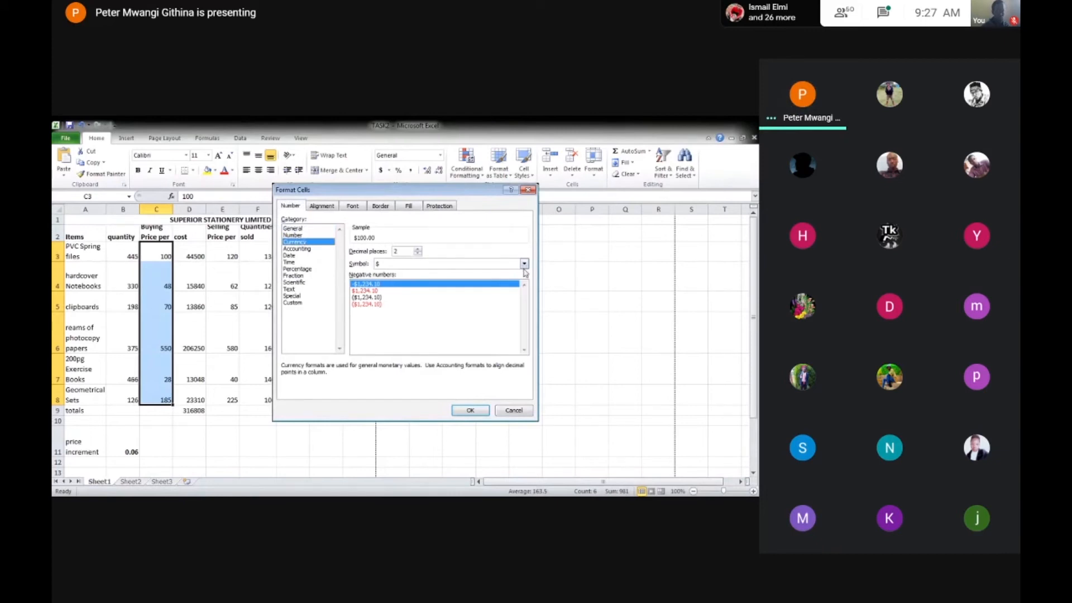
pyautogui.click(460, 262)
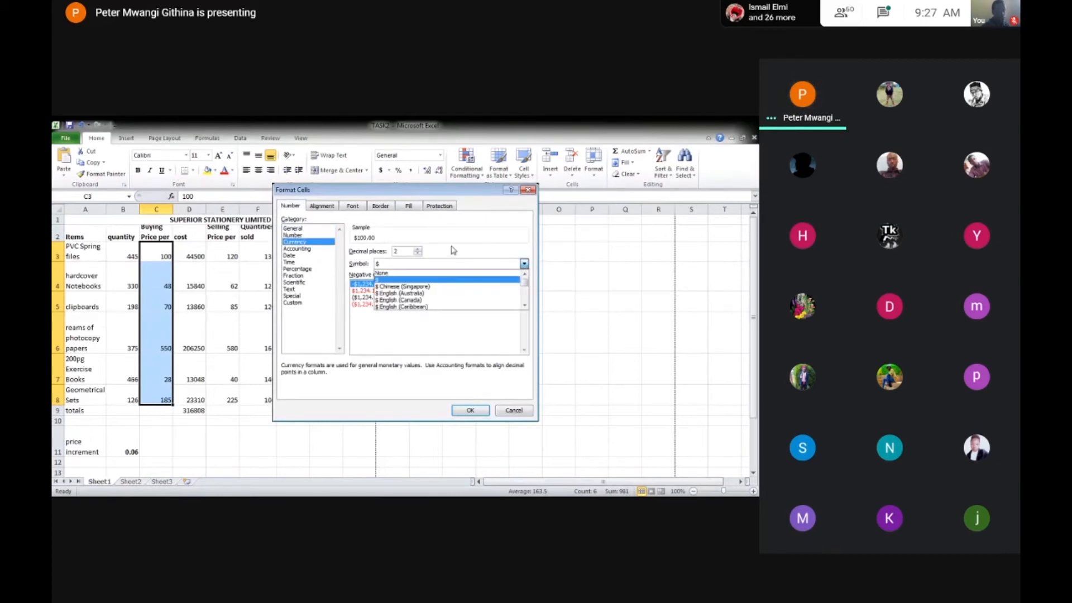
pyautogui.click(467, 263)
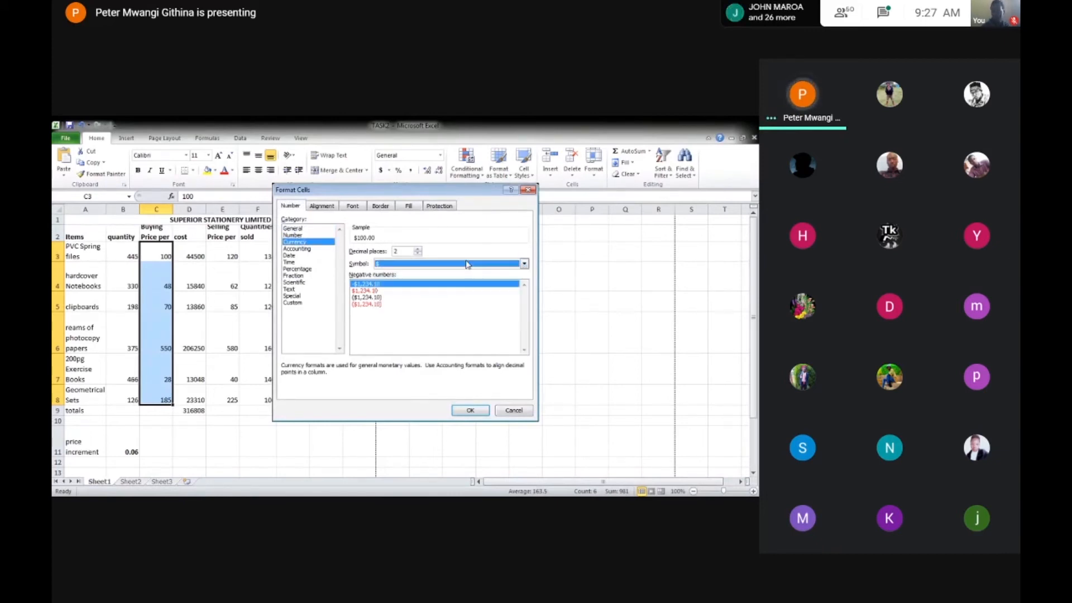
pyautogui.click(466, 263)
pyautogui.press('k')
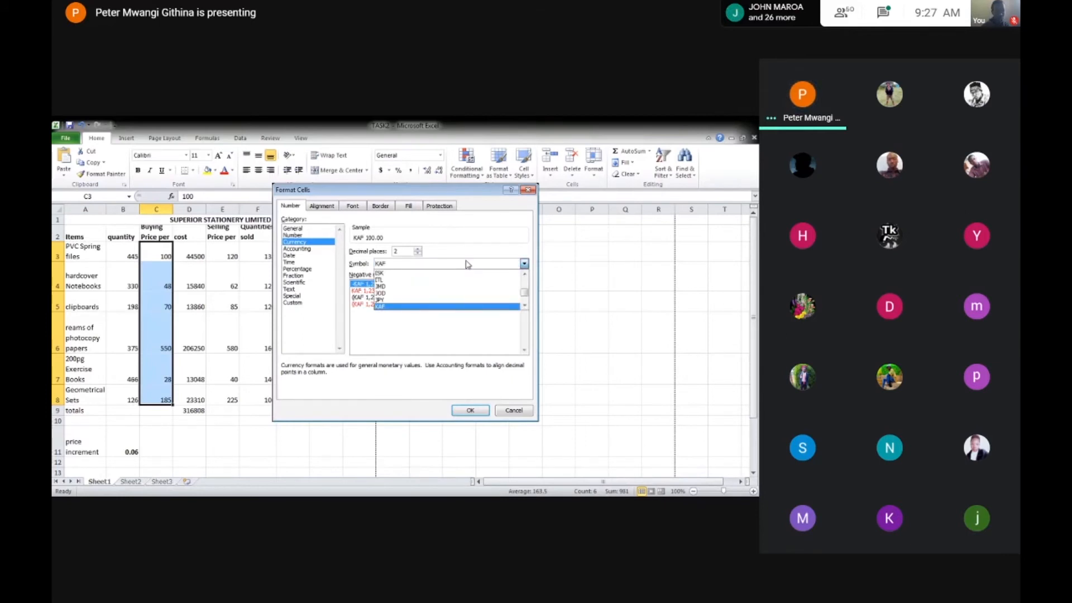
pyautogui.click(524, 307)
pyautogui.click(524, 307)
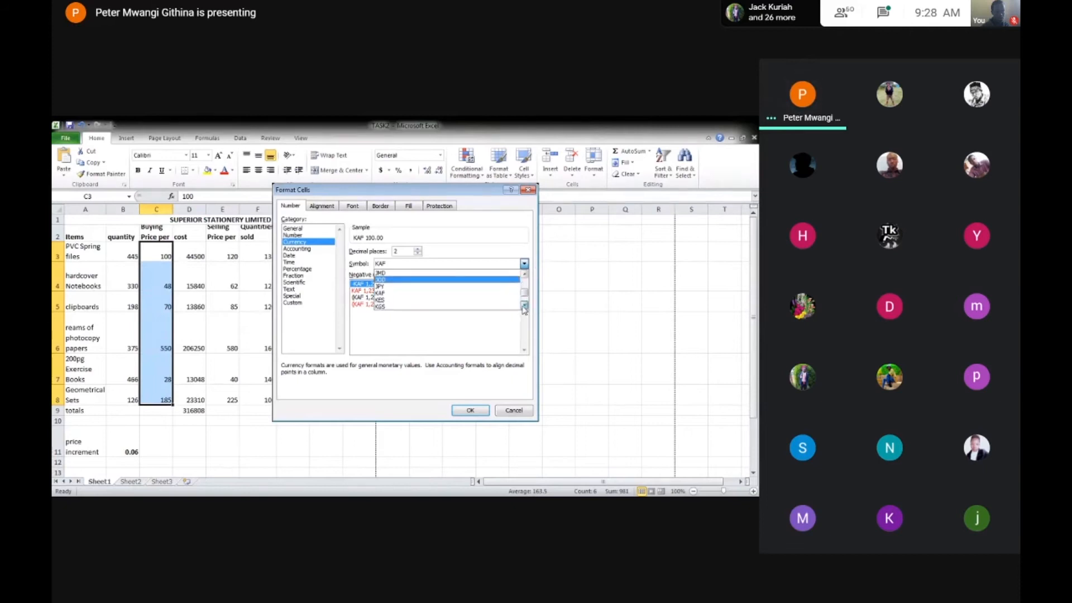
pyautogui.click(395, 300)
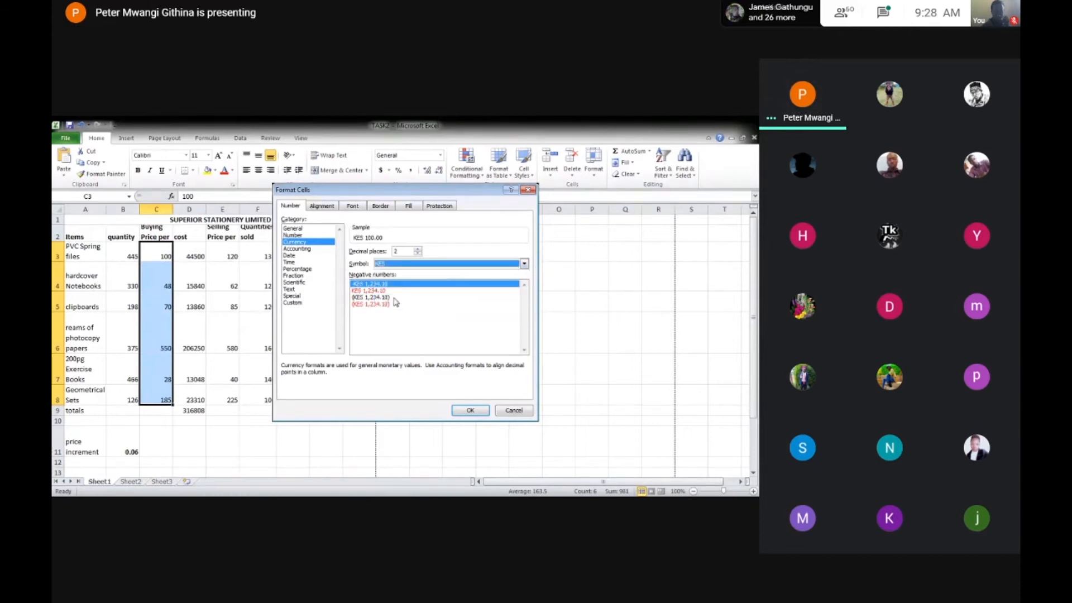
pyautogui.click(470, 411)
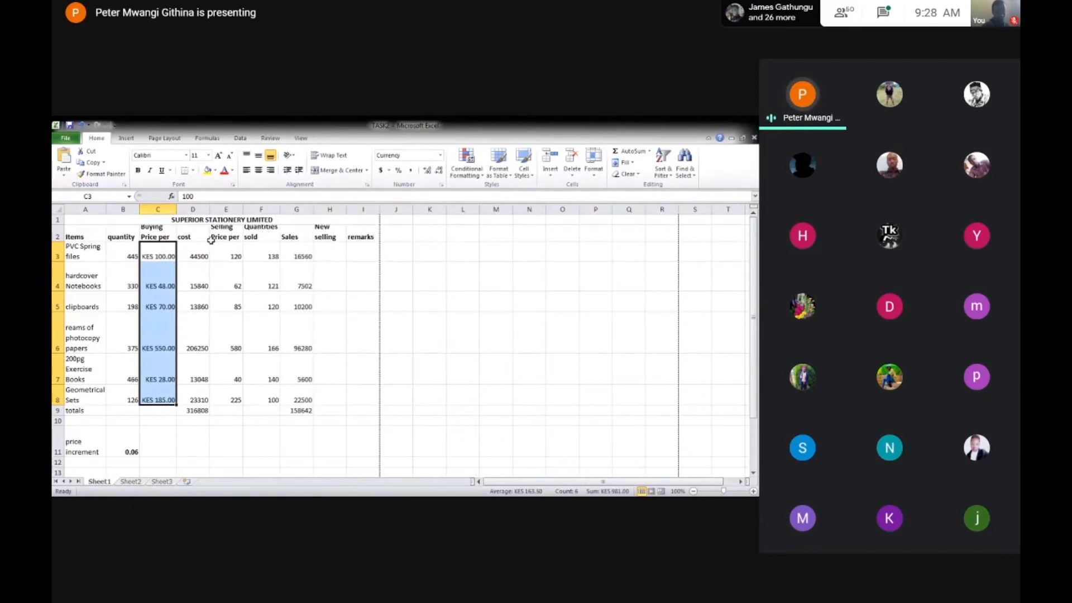
# Step: Choose the Currency number format for the Selling Price heading in cell E2 and open the list of currency symbols
pyautogui.click(235, 238)
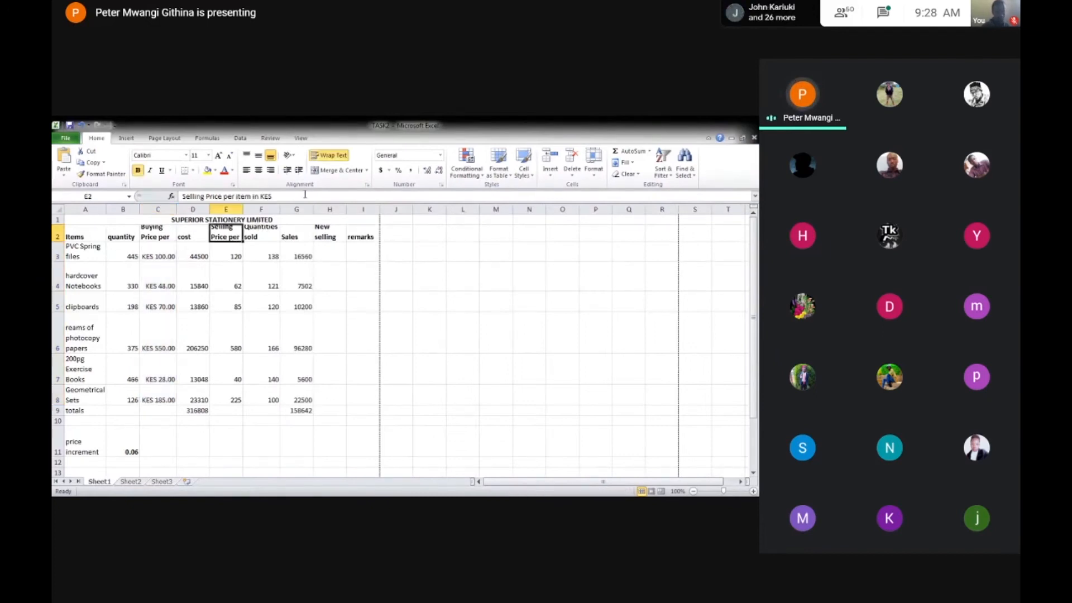
pyautogui.click(439, 183)
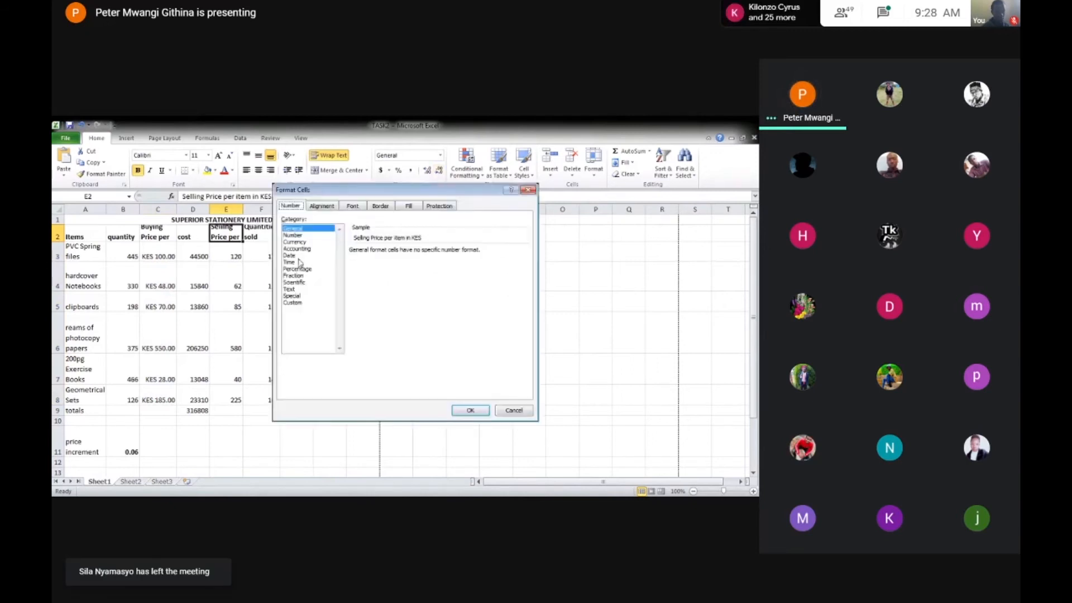
pyautogui.click(295, 242)
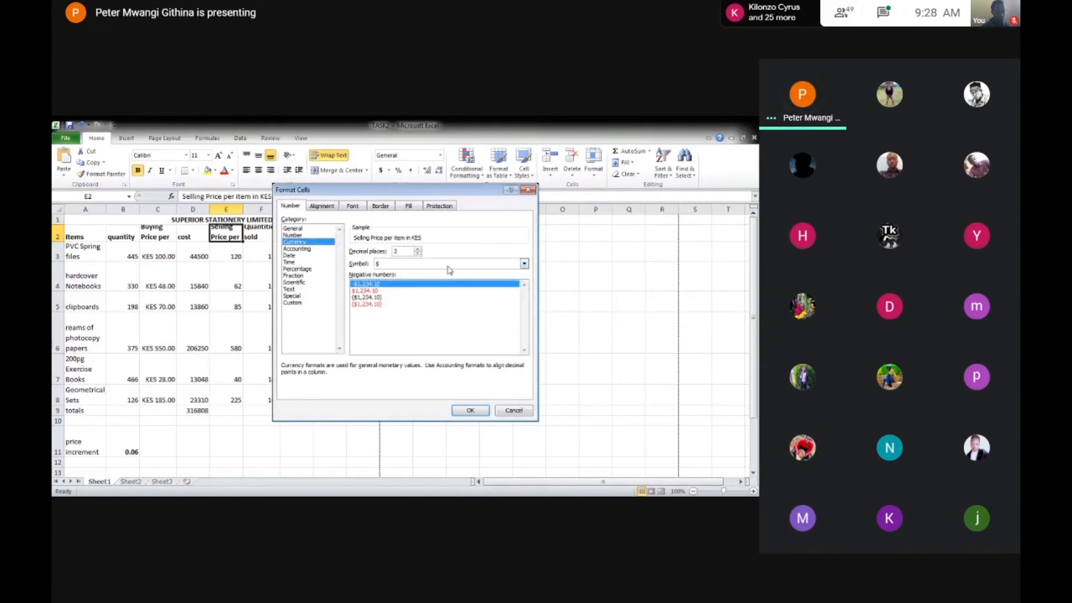
pyautogui.click(406, 264)
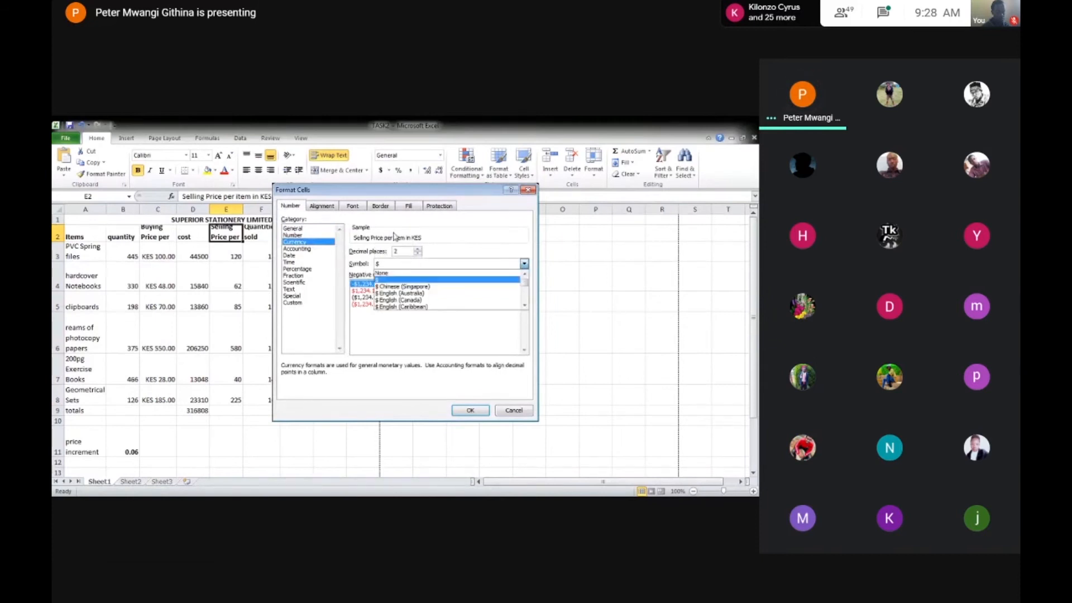
# Step: Choose KES as the currency symbol for the selling price header cell E2
pyautogui.press('k')
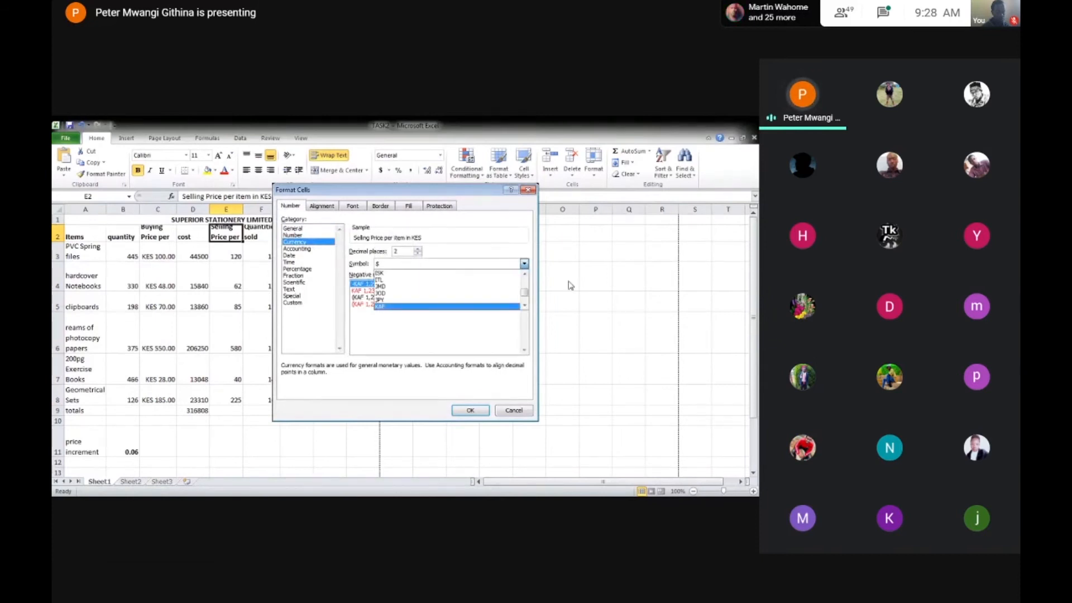
pyautogui.scroll(-1, 444, 300)
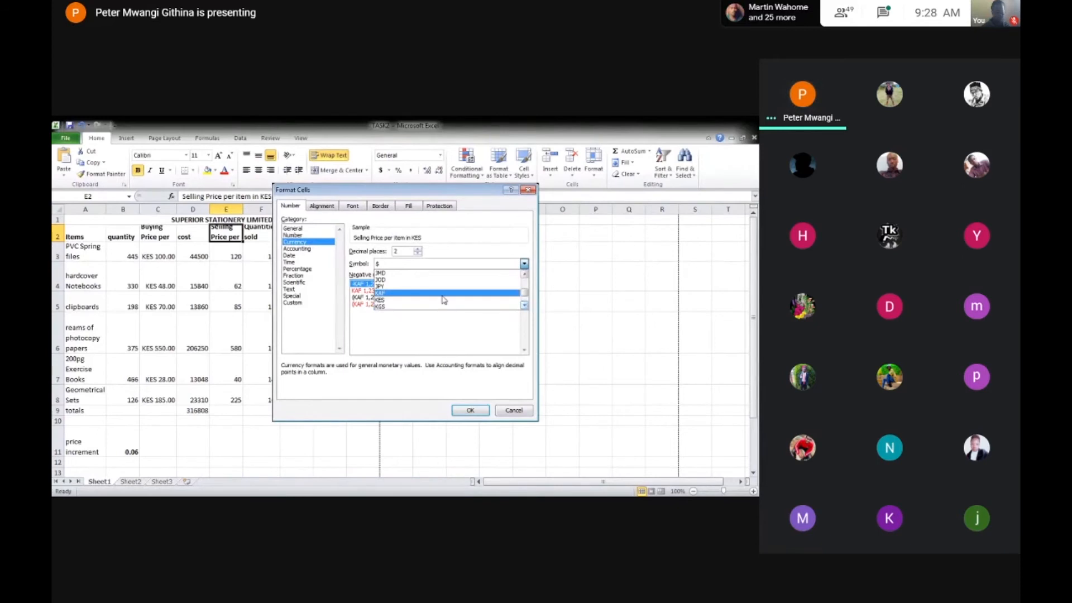
pyautogui.click(443, 300)
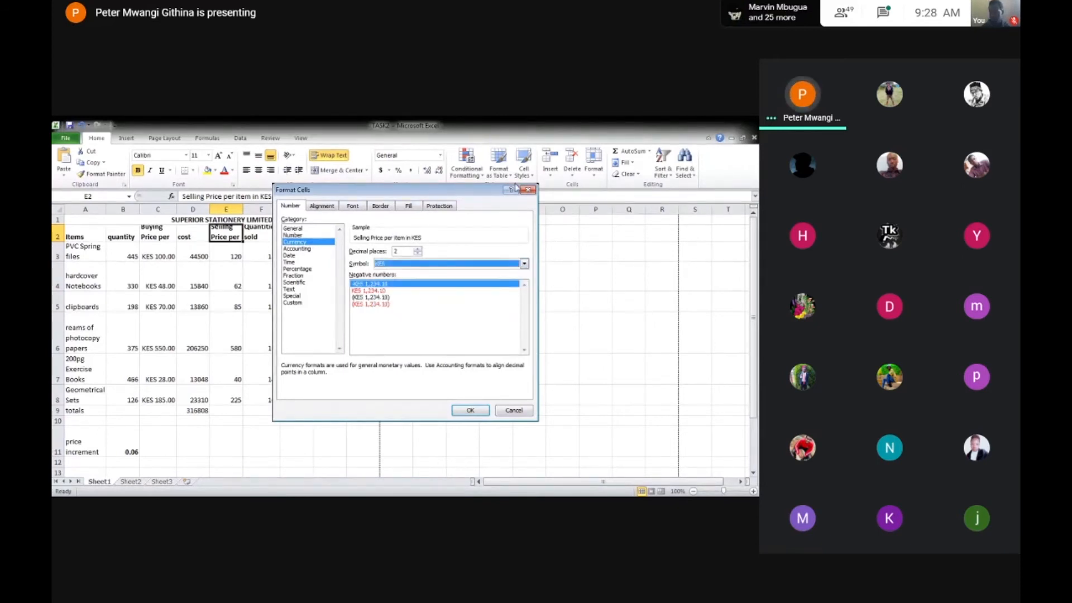
pyautogui.press('Return')
# Step: Format the selling prices in E3:E8 as Currency with the KES symbol and two decimal places
pyautogui.moveTo(229, 250); pyautogui.dragTo(226, 400)
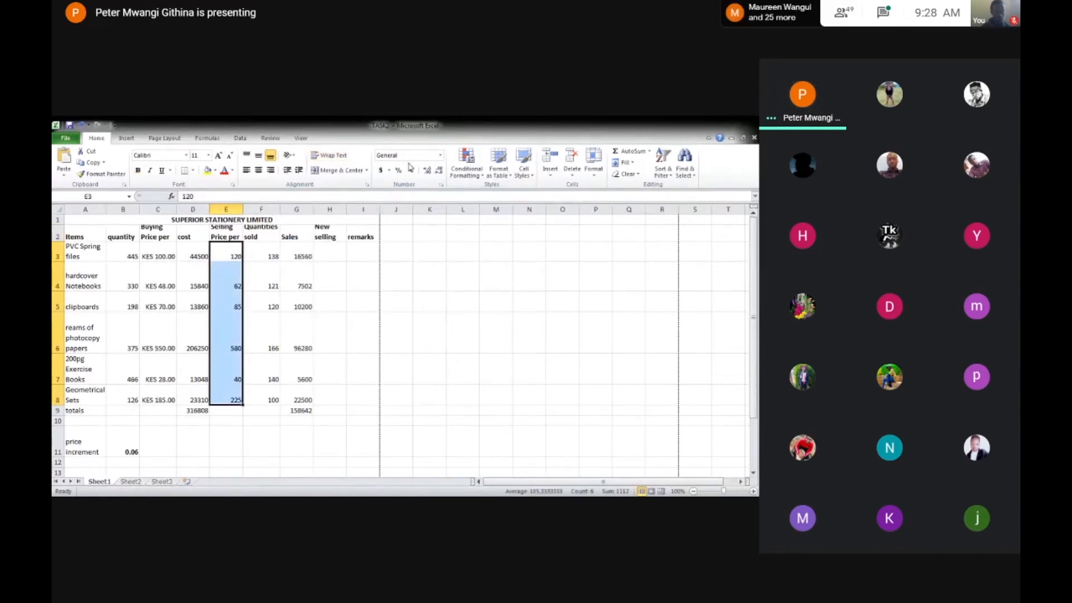
pyautogui.click(442, 185)
pyautogui.click(294, 242)
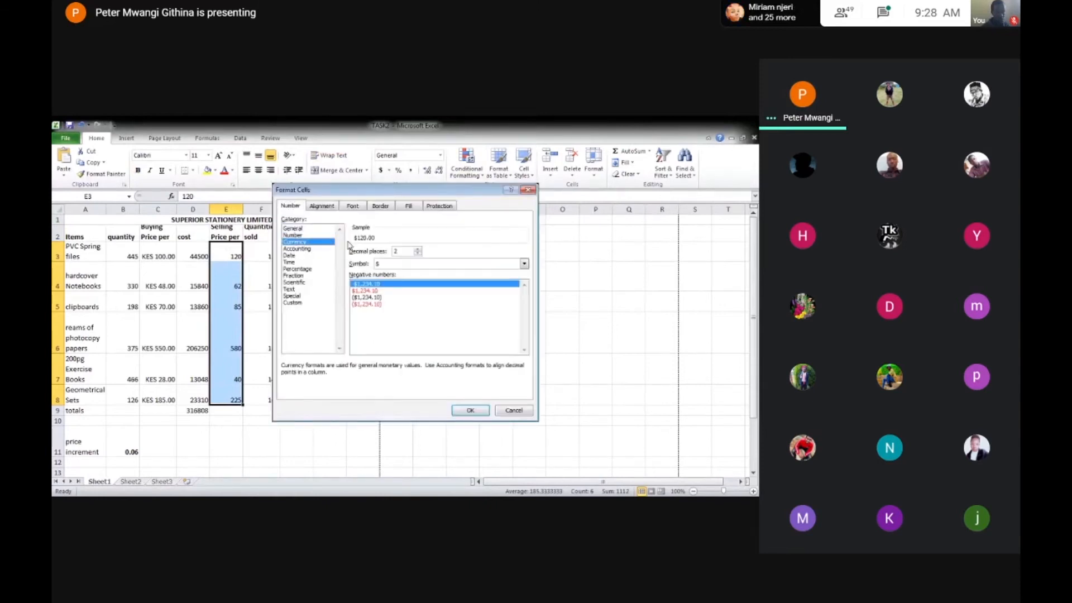
pyautogui.click(411, 265)
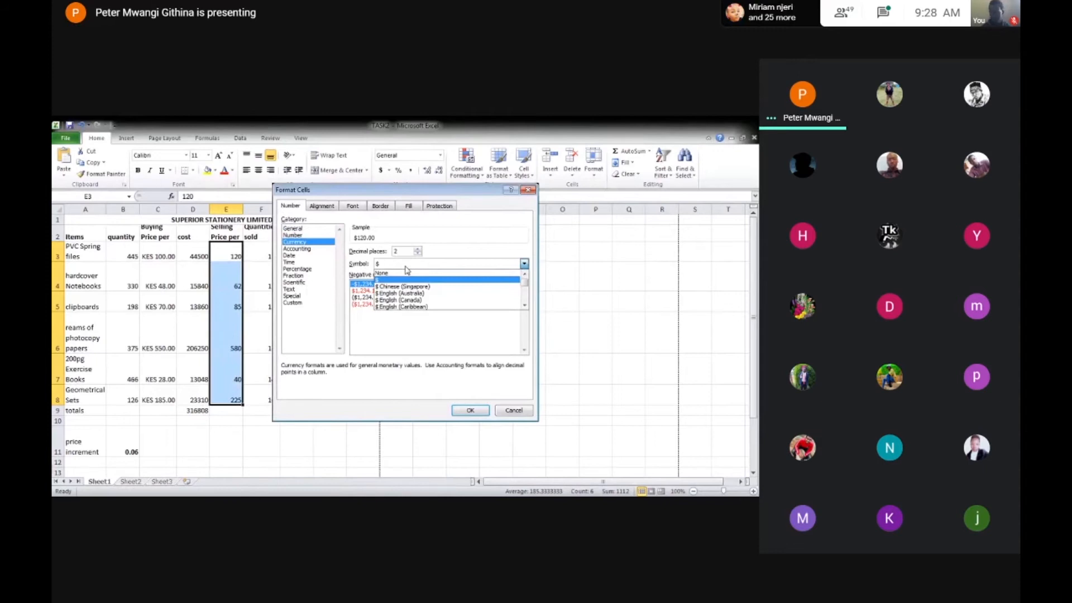
pyautogui.press('k')
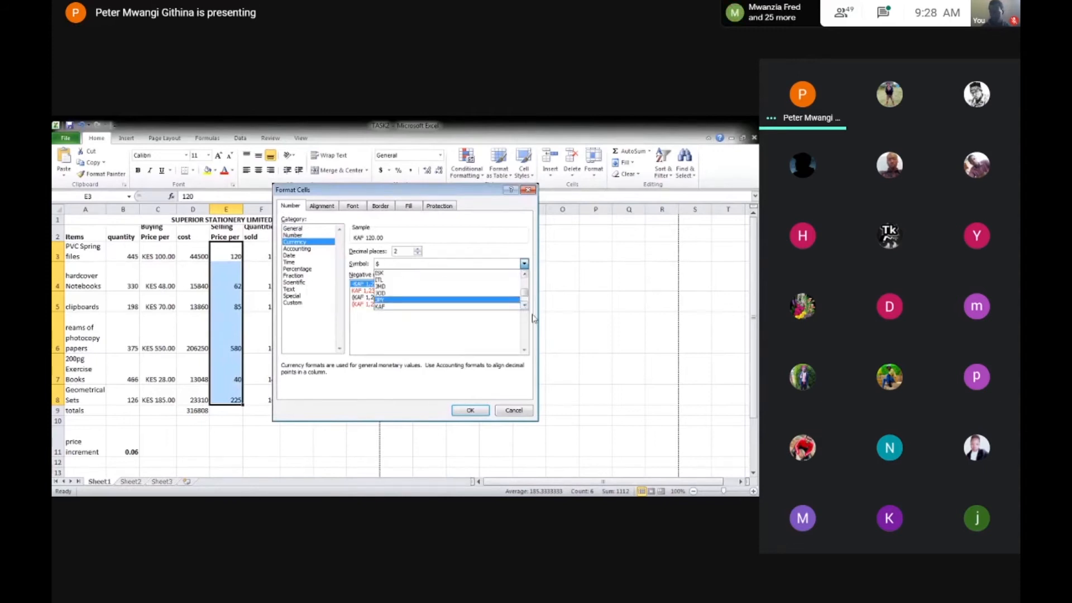
pyautogui.click(457, 307)
pyautogui.click(462, 411)
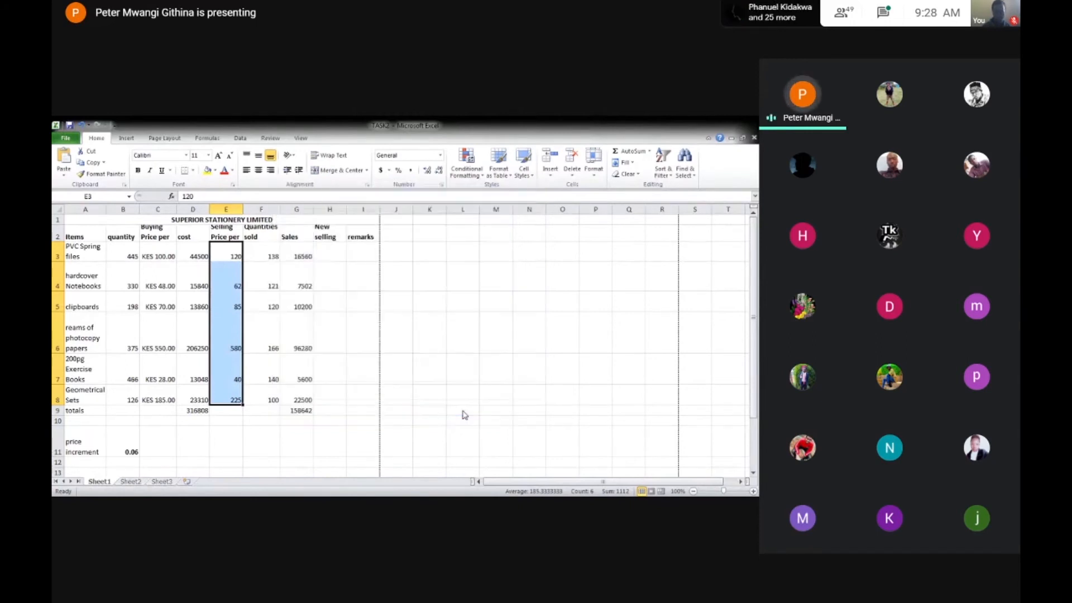
pyautogui.click(191, 330)
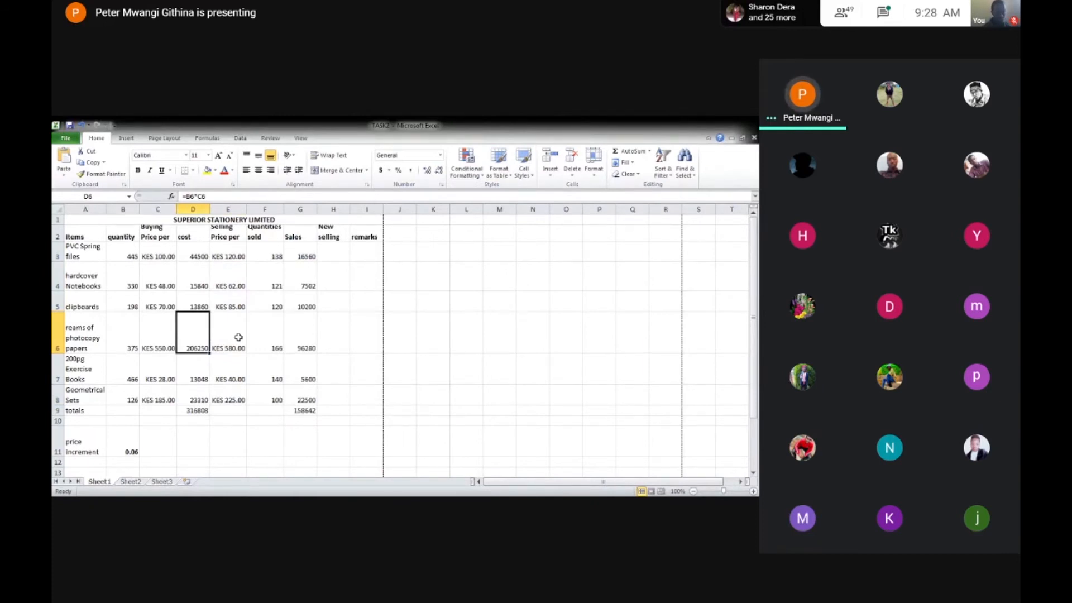
# Step: Try the default dollar Currency format on the selling prices in E3:E8 and undo it
pyautogui.moveTo(192, 237); pyautogui.dragTo(191, 395)
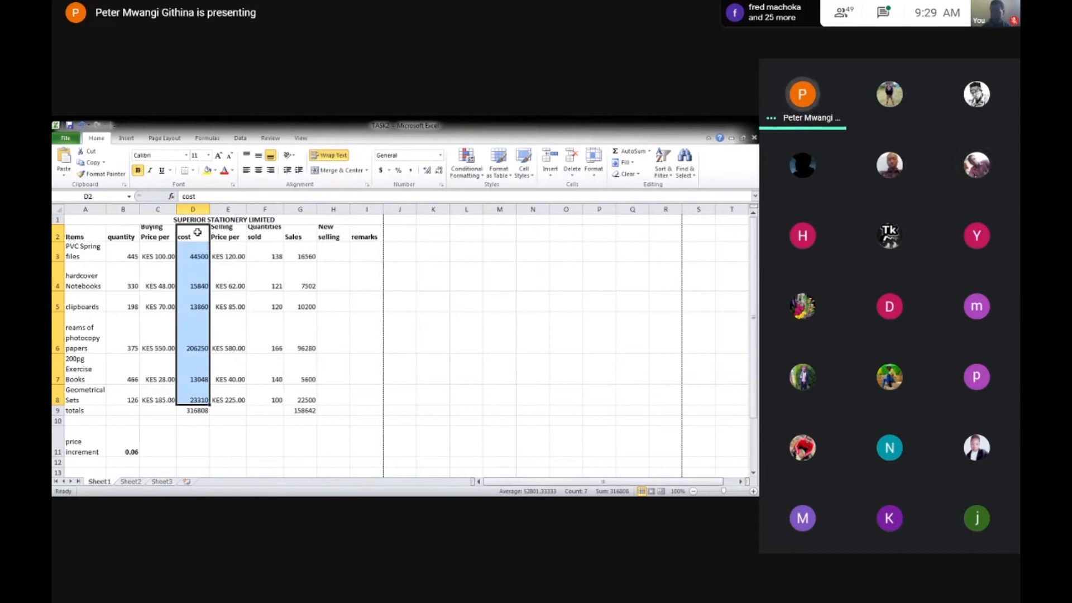
pyautogui.click(218, 255)
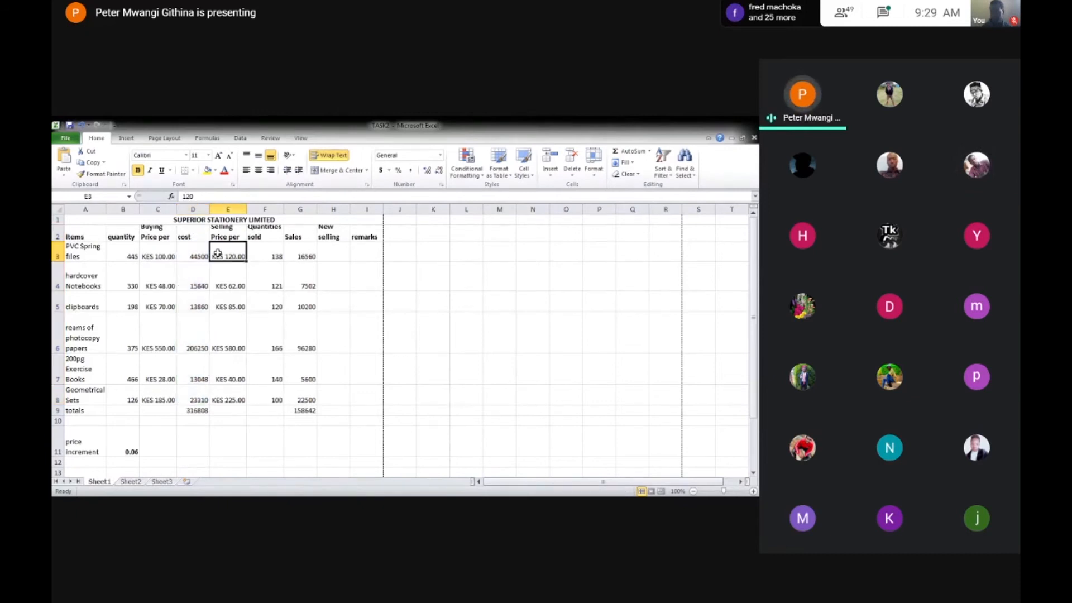
pyautogui.moveTo(227, 256); pyautogui.dragTo(225, 389)
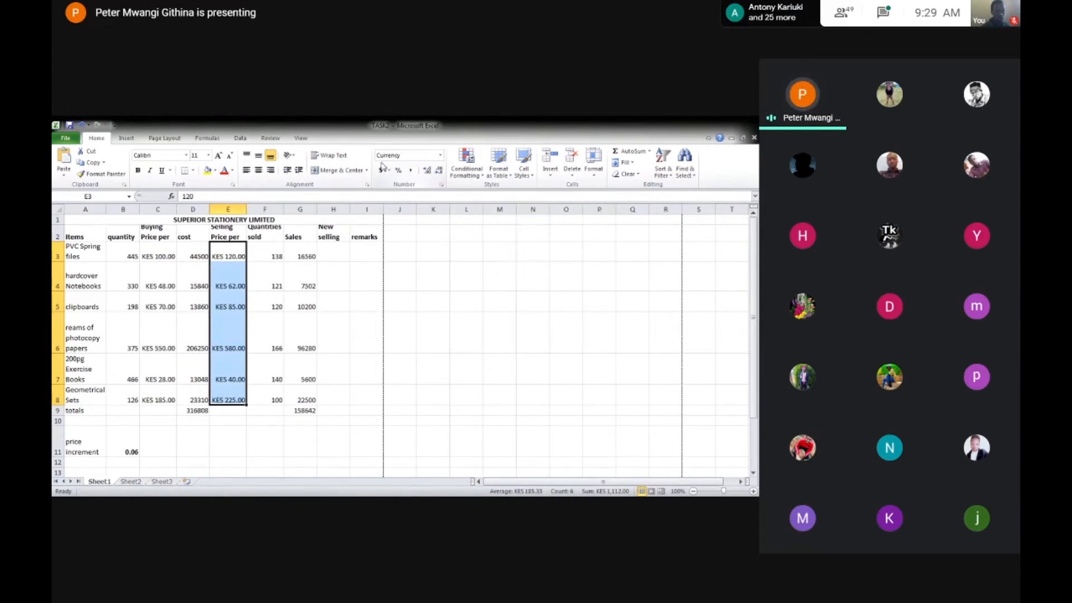
pyautogui.click(441, 156)
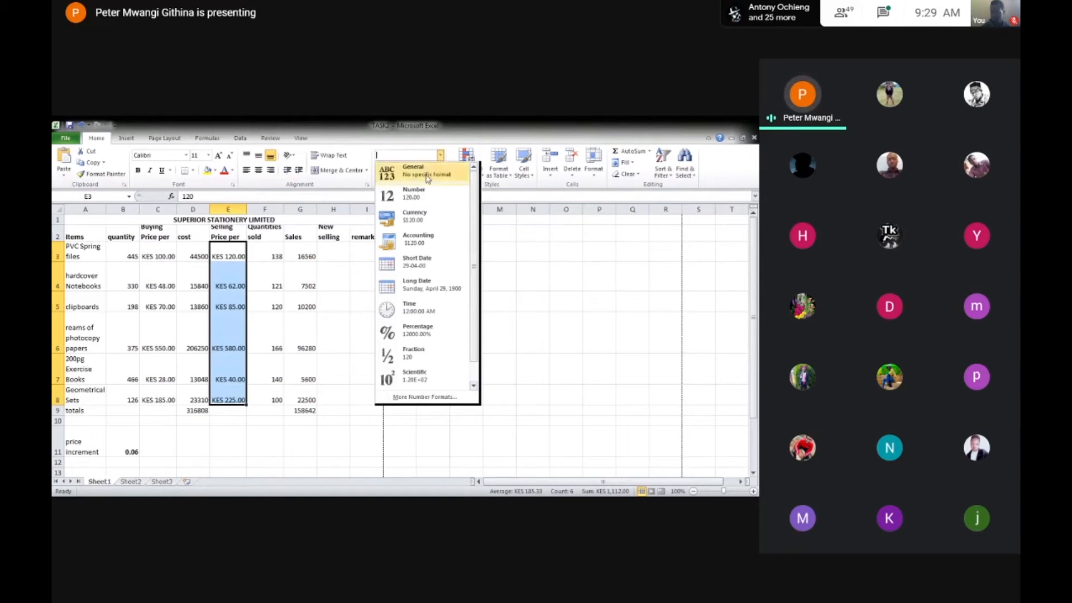
pyautogui.click(403, 218)
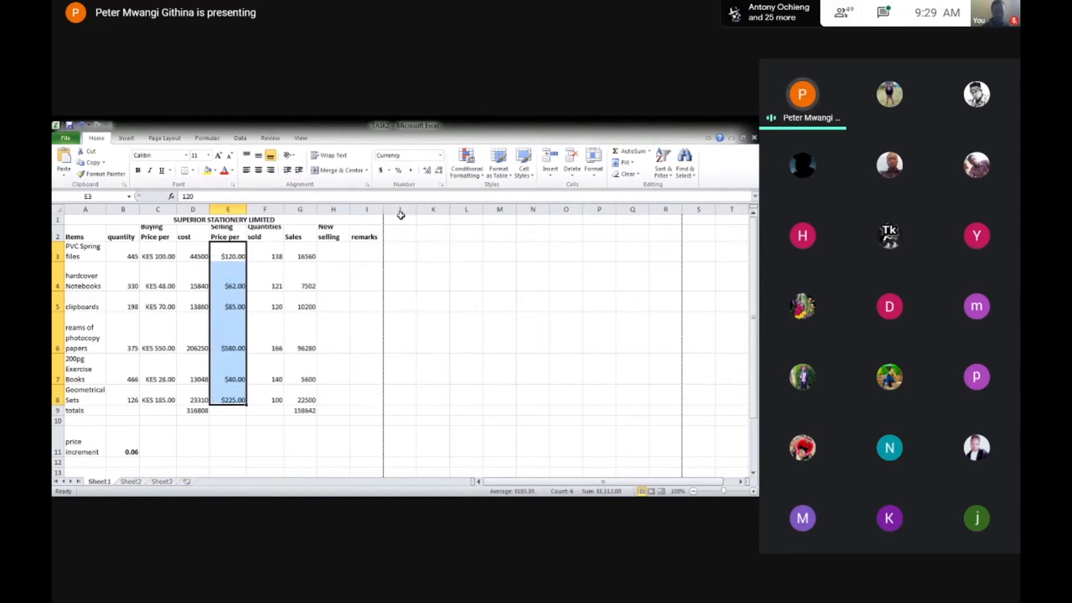
pyautogui.click(83, 126)
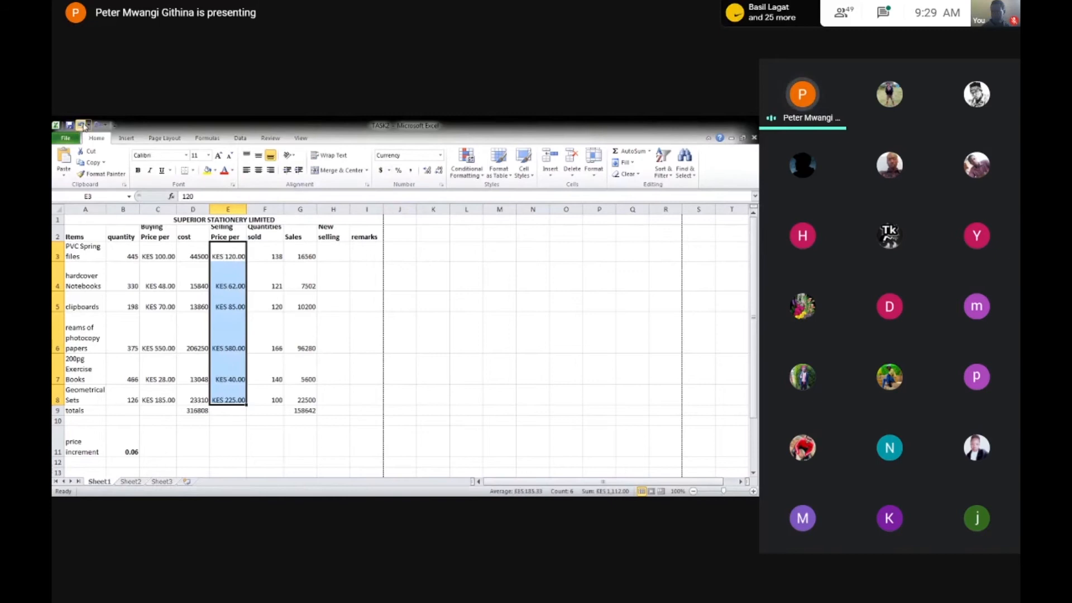
# Step: Examine the currency symbol choices in the cell format settings for E3:E8, leaving without applying a change
pyautogui.click(441, 185)
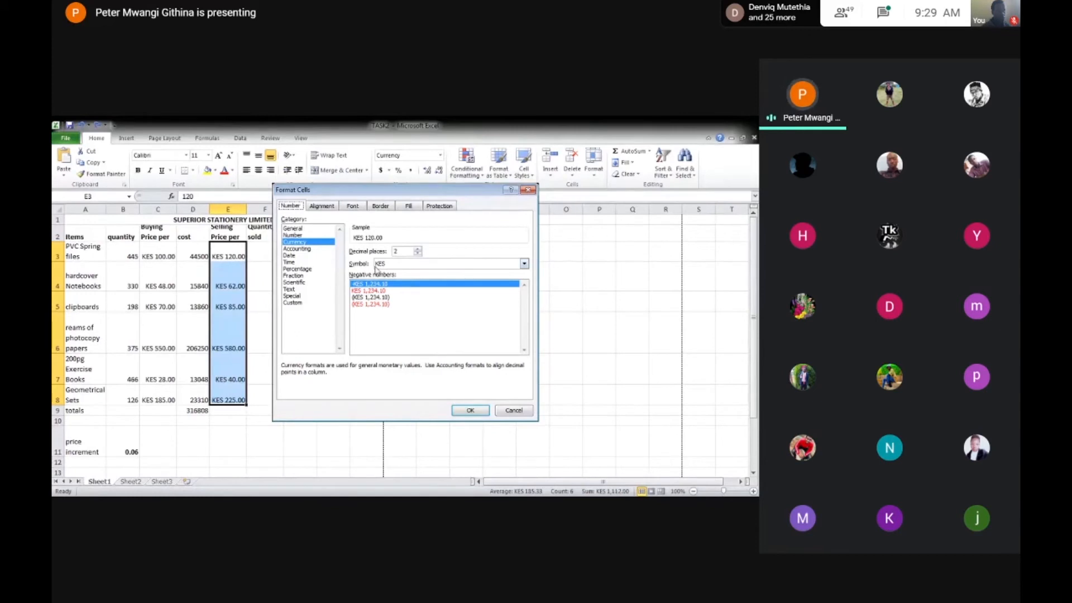
pyautogui.click(525, 264)
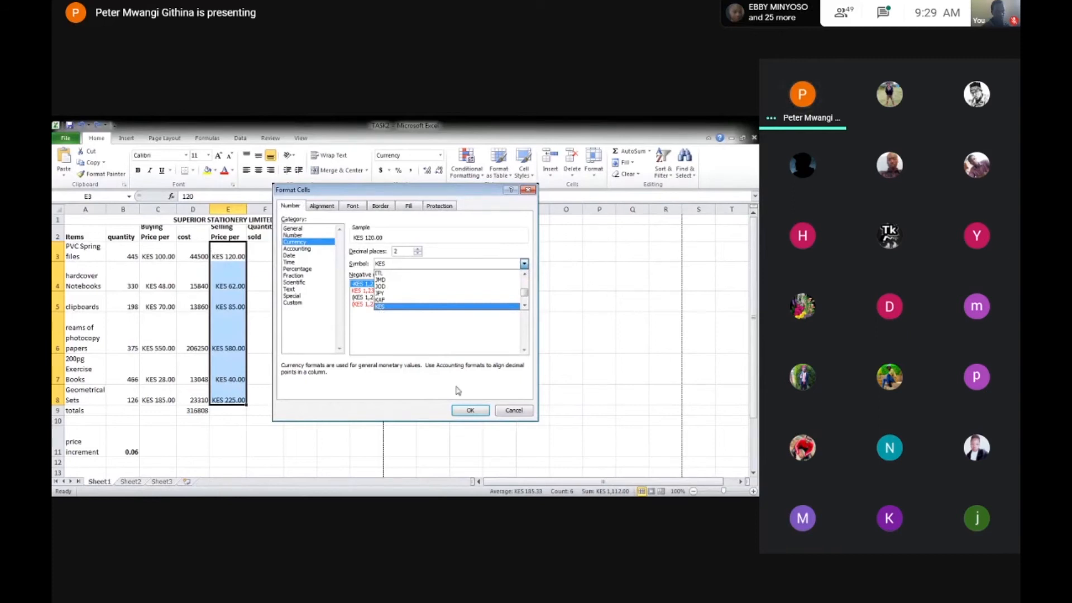
pyautogui.click(513, 410)
pyautogui.click(513, 411)
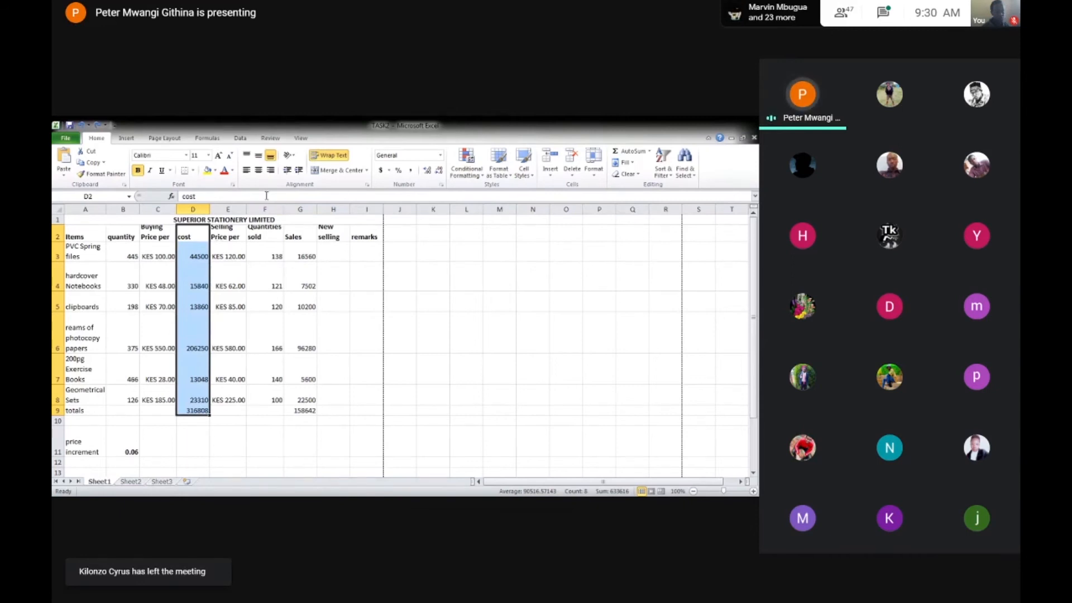
# Step: Fill the cost column cells D2:D9 with the standard green color
pyautogui.click(215, 171)
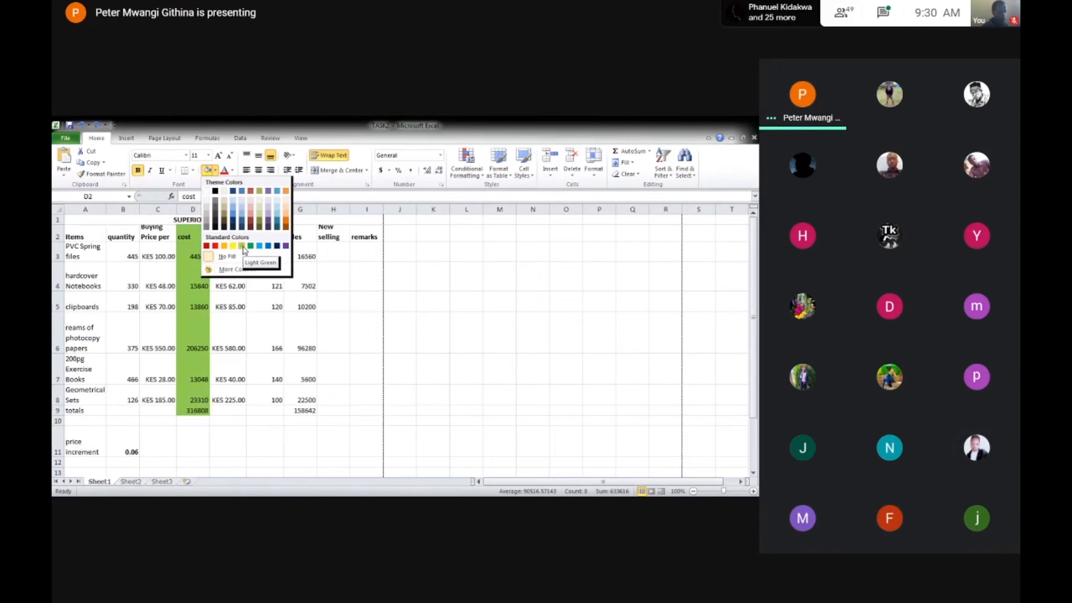
pyautogui.click(251, 246)
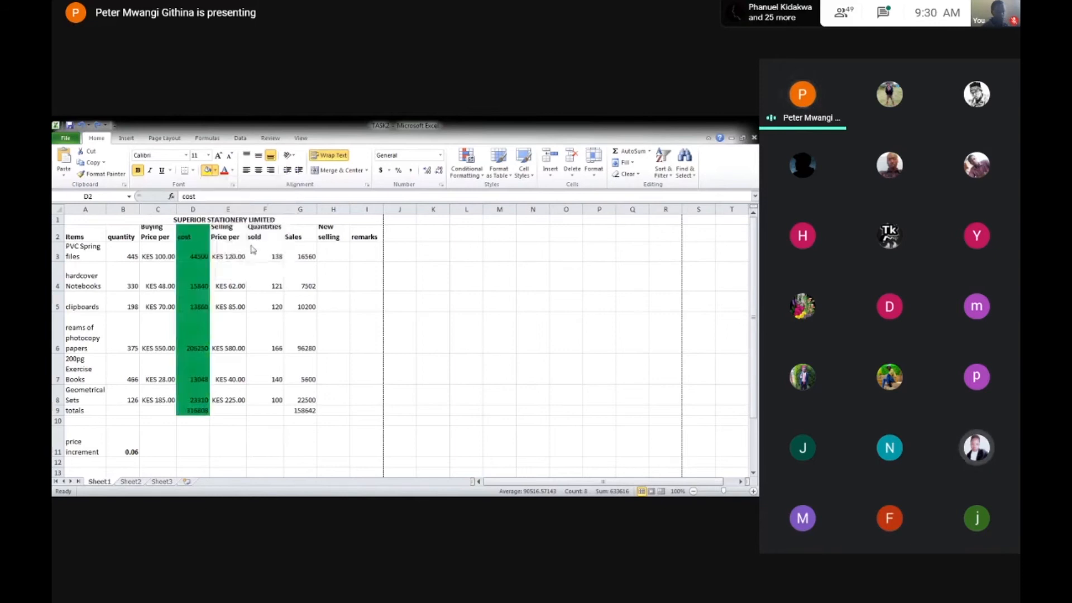
pyautogui.click(123, 306)
pyautogui.click(162, 283)
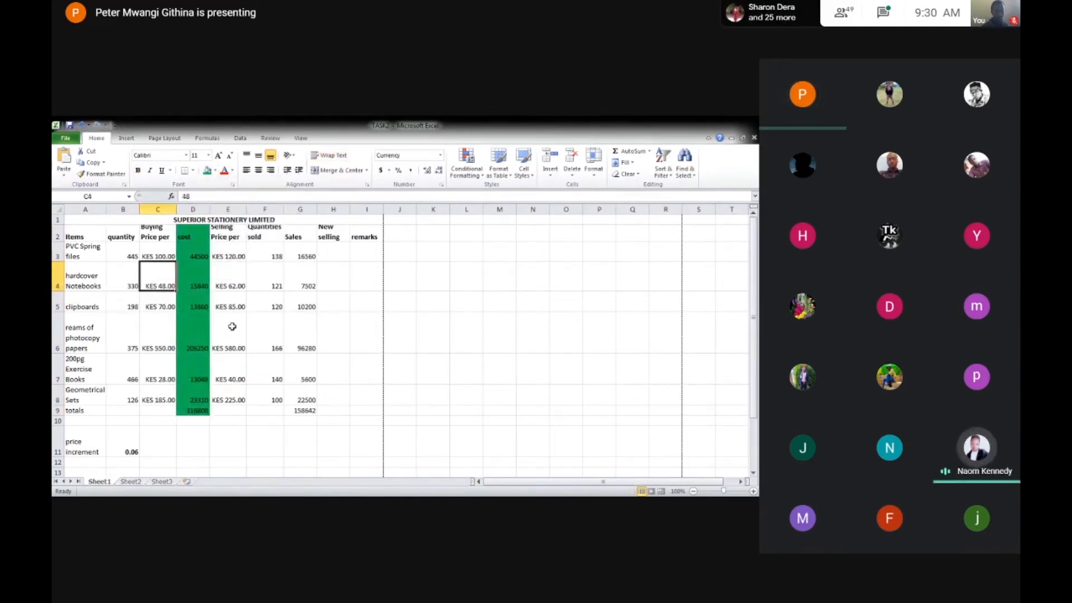
pyautogui.click(212, 333)
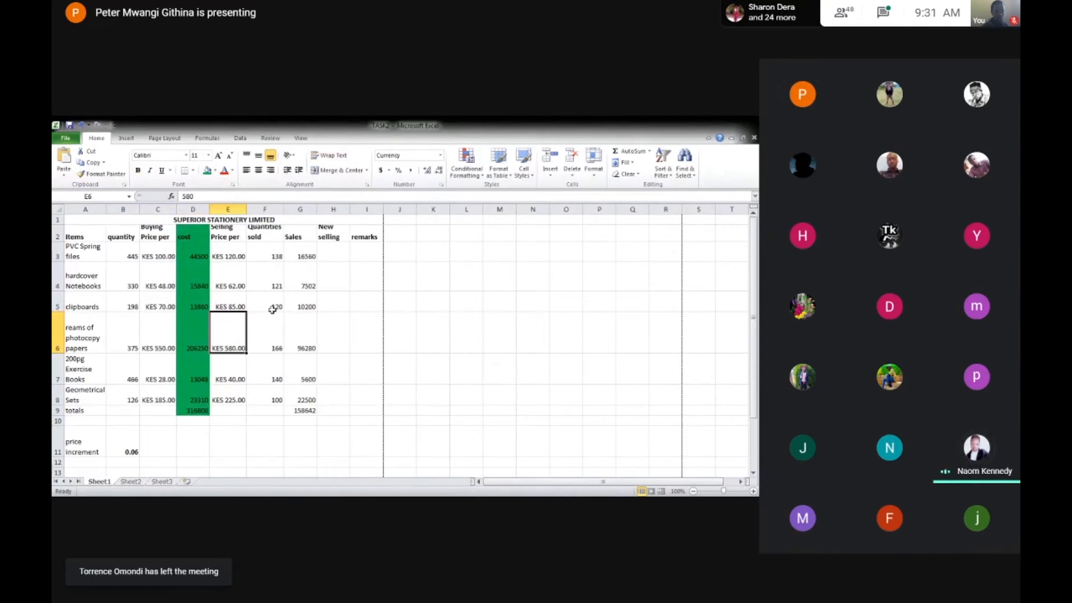
pyautogui.click(193, 237)
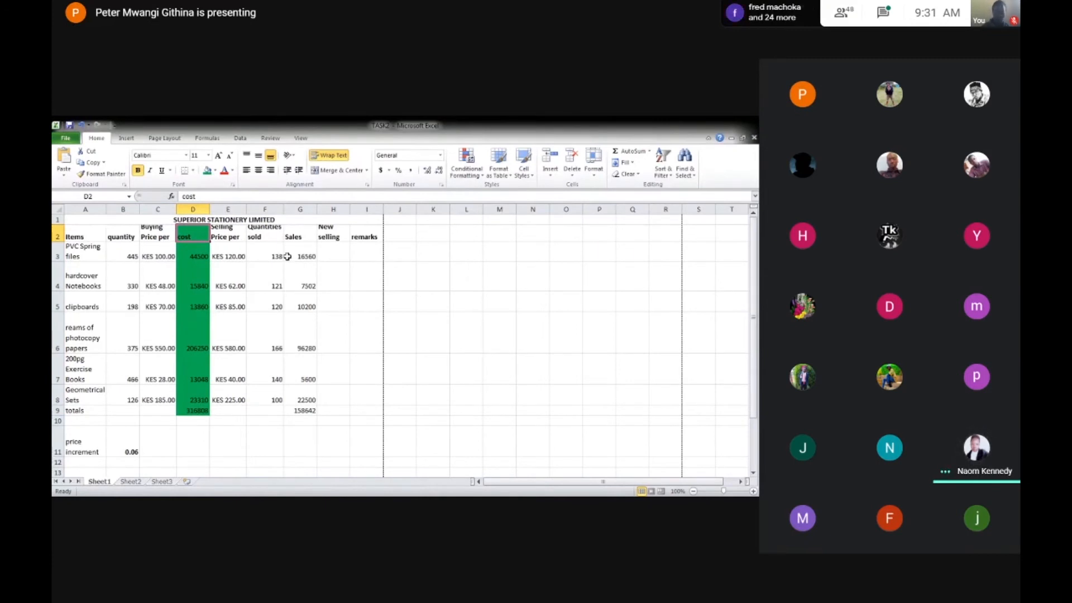
pyautogui.click(233, 257)
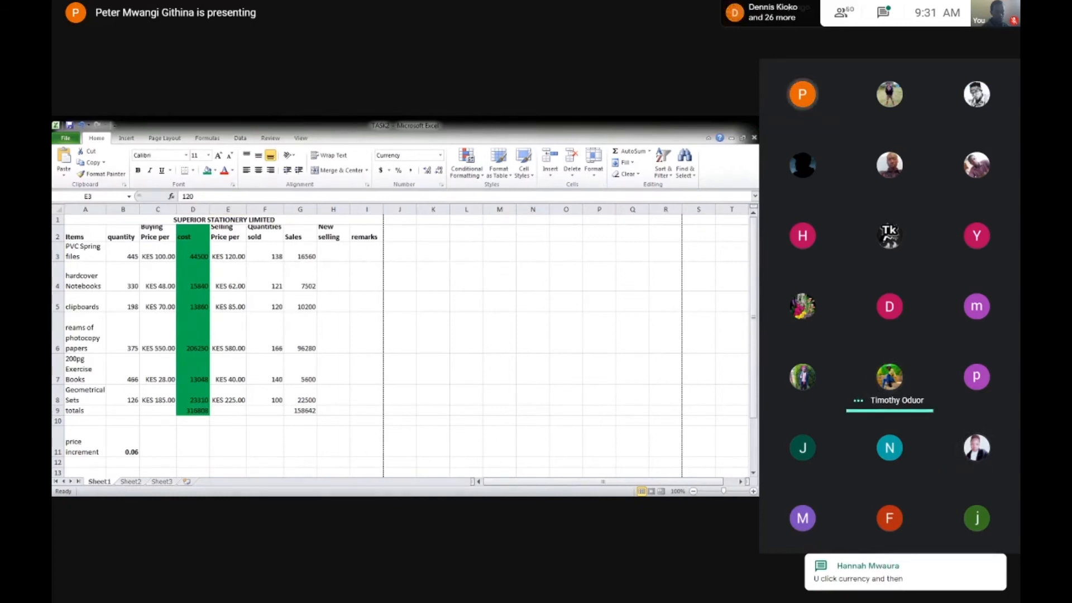
pyautogui.hotkey('ctrl', 'n')
pyautogui.click(1011, 7)
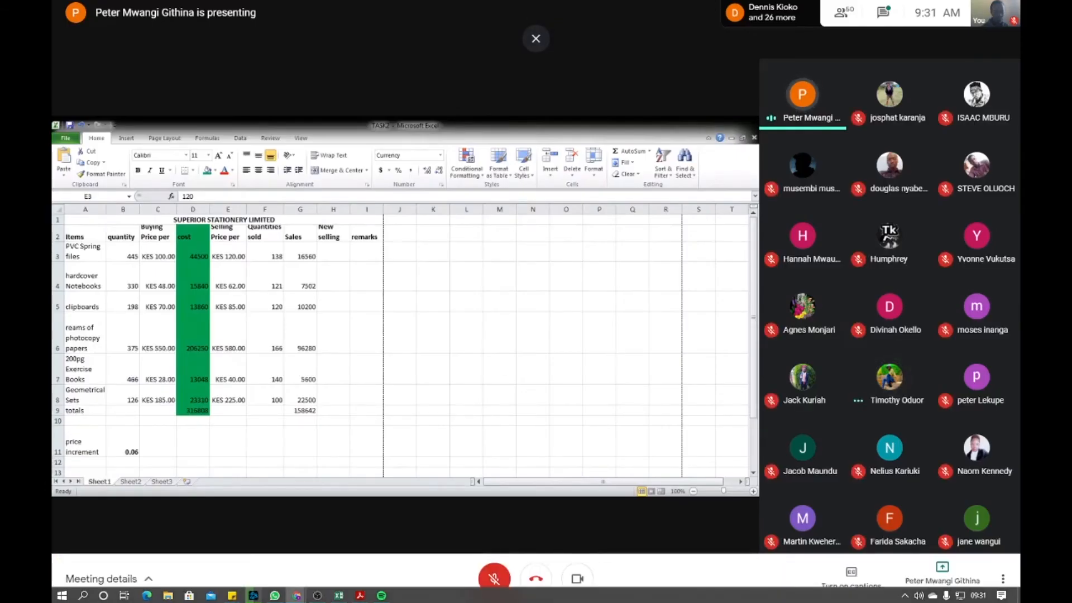
pyautogui.hotkey('ctrl', 'n')
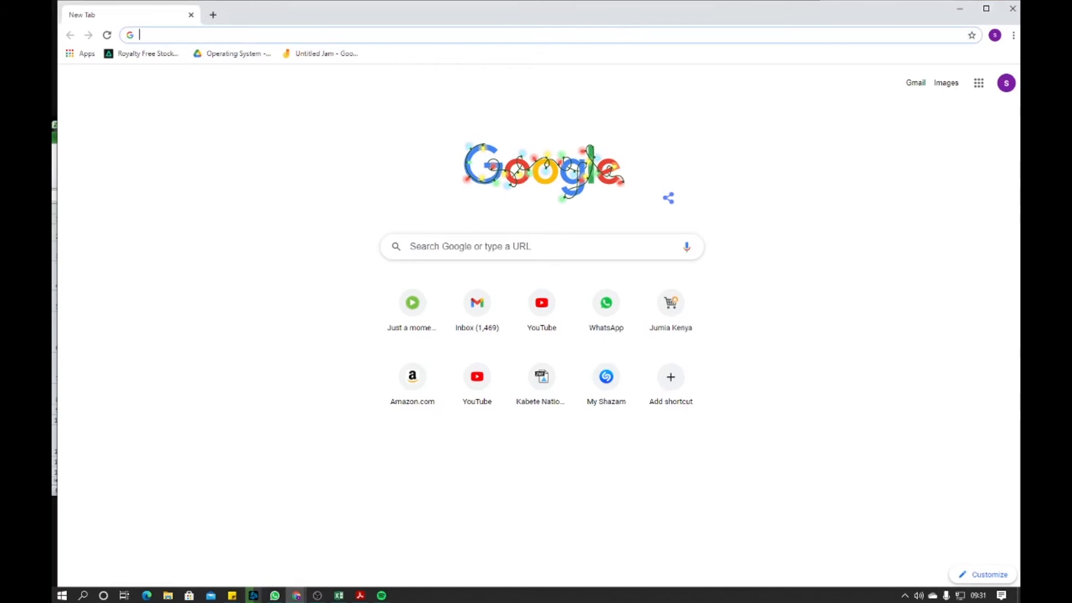
pyautogui.hotkey('ctrl', 'w')
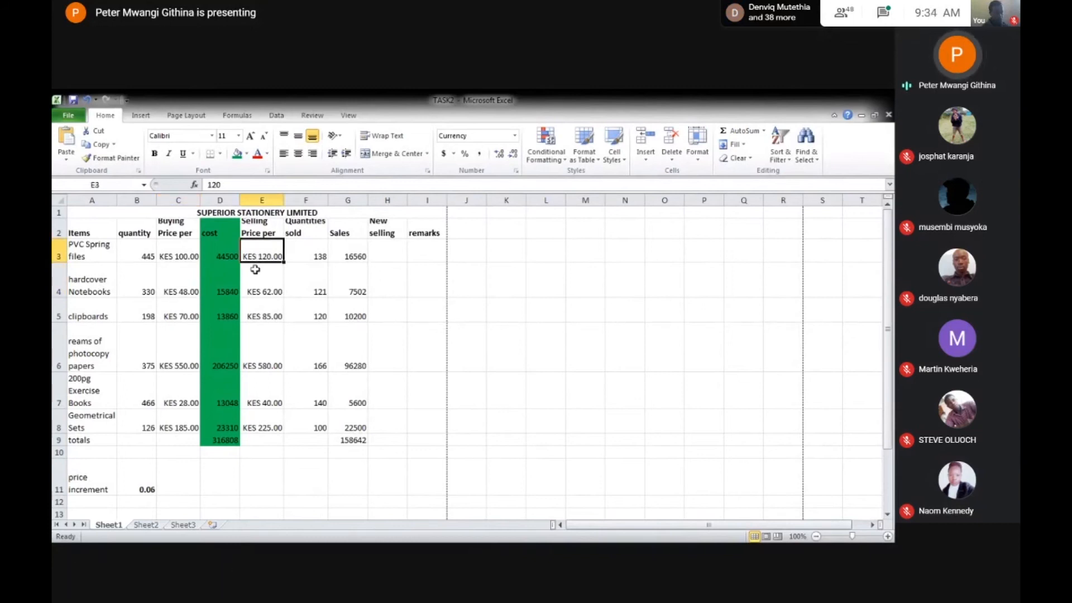
# Step: Examine the currency format settings of cell E3 and check the stored values of the neighbouring selling and buying prices
pyautogui.click(259, 252)
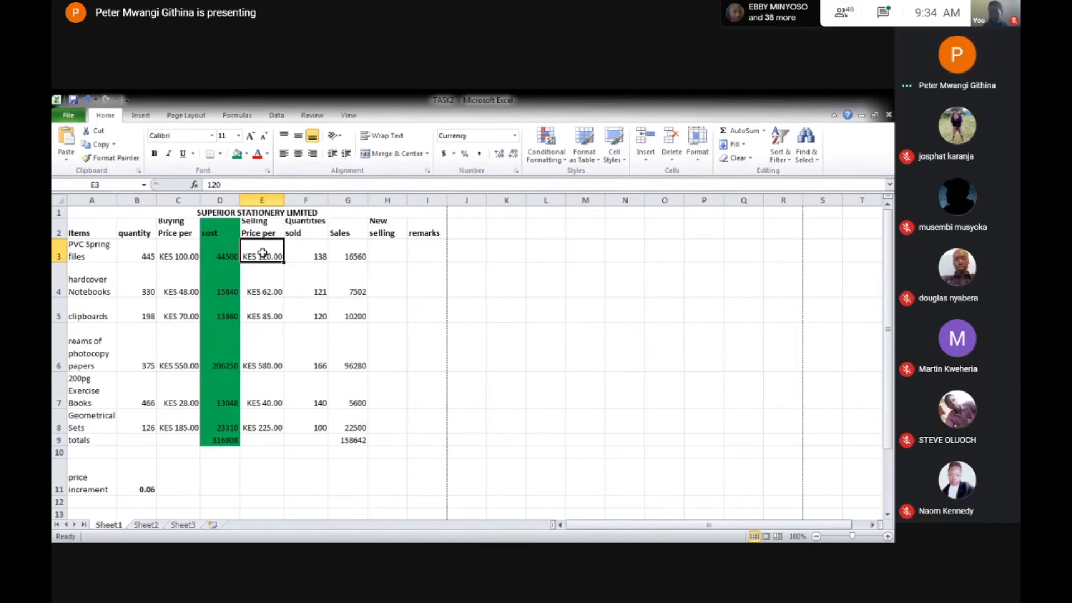
pyautogui.click(261, 292)
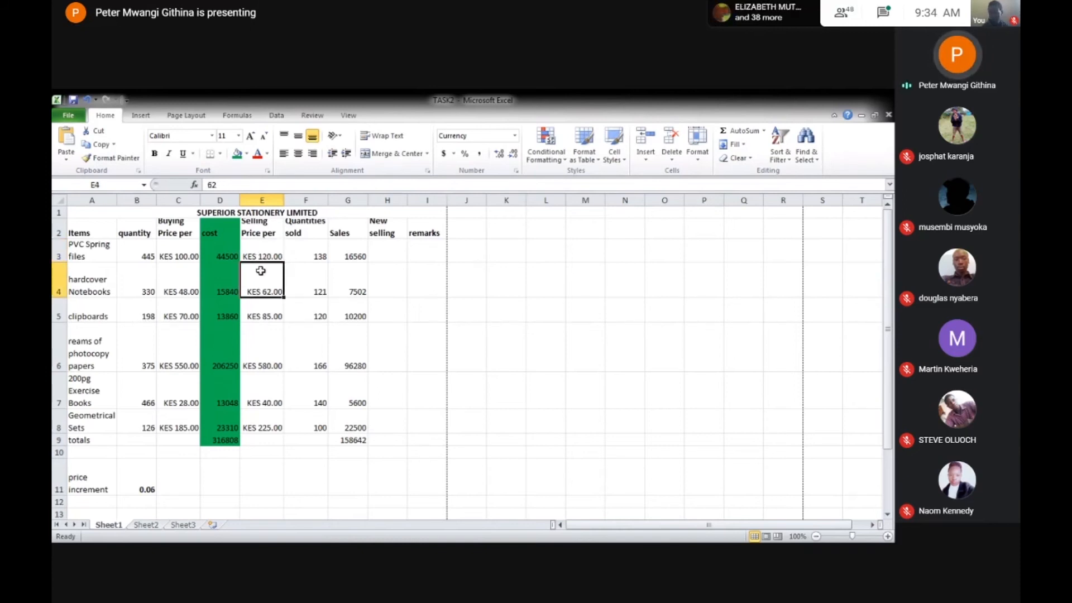
pyautogui.press('Up')
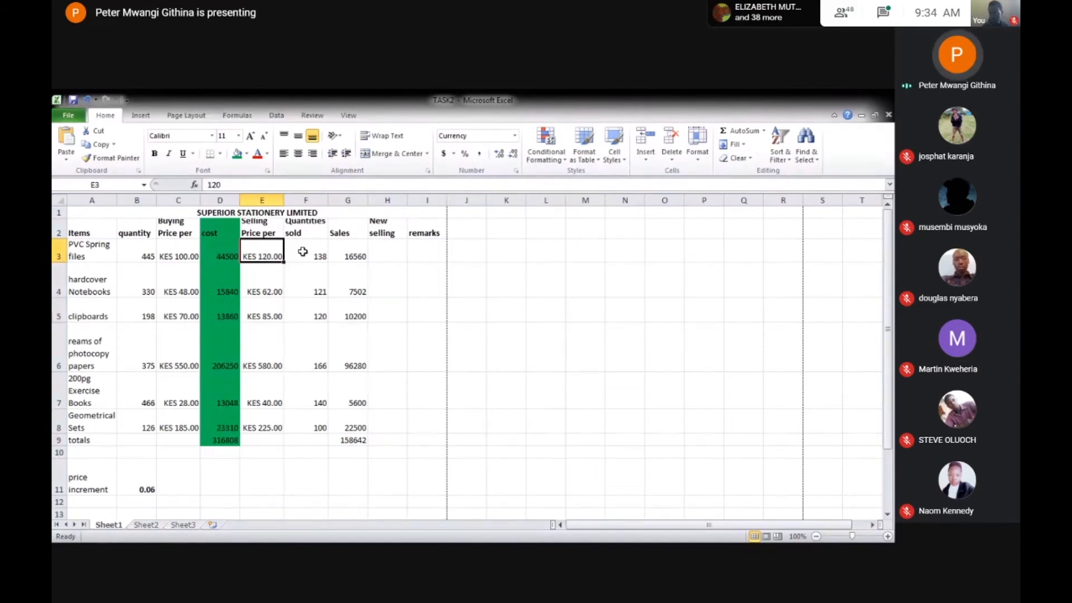
pyautogui.click(515, 170)
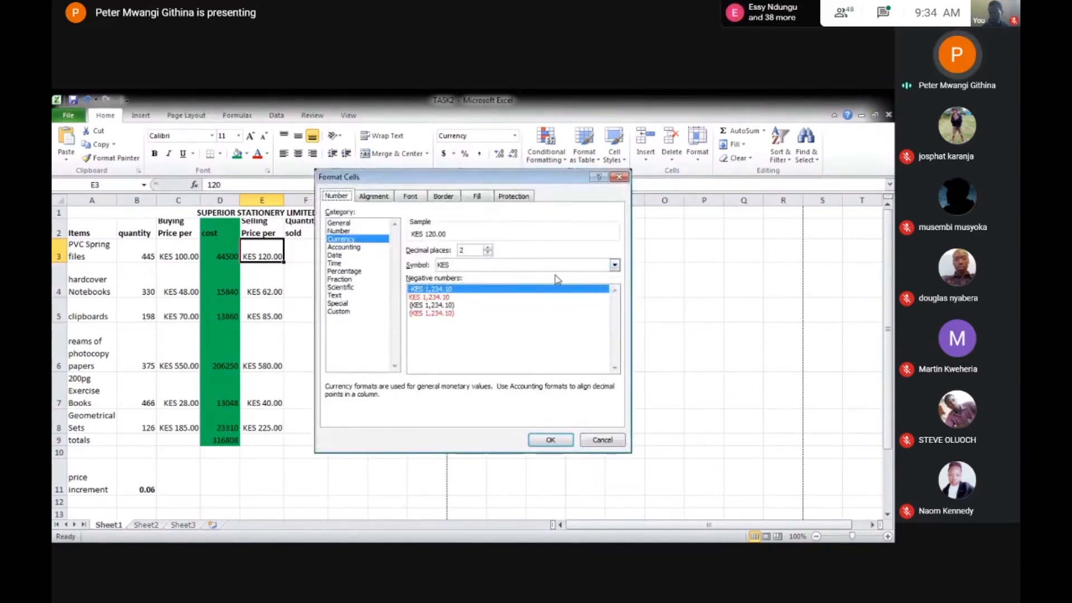
pyautogui.click(618, 177)
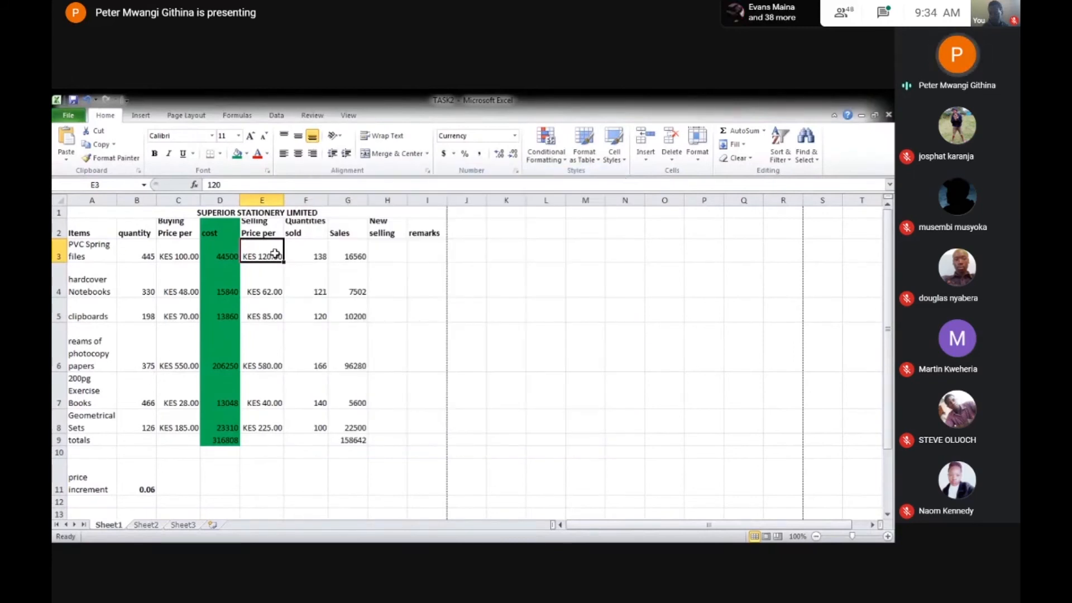
pyautogui.click(254, 292)
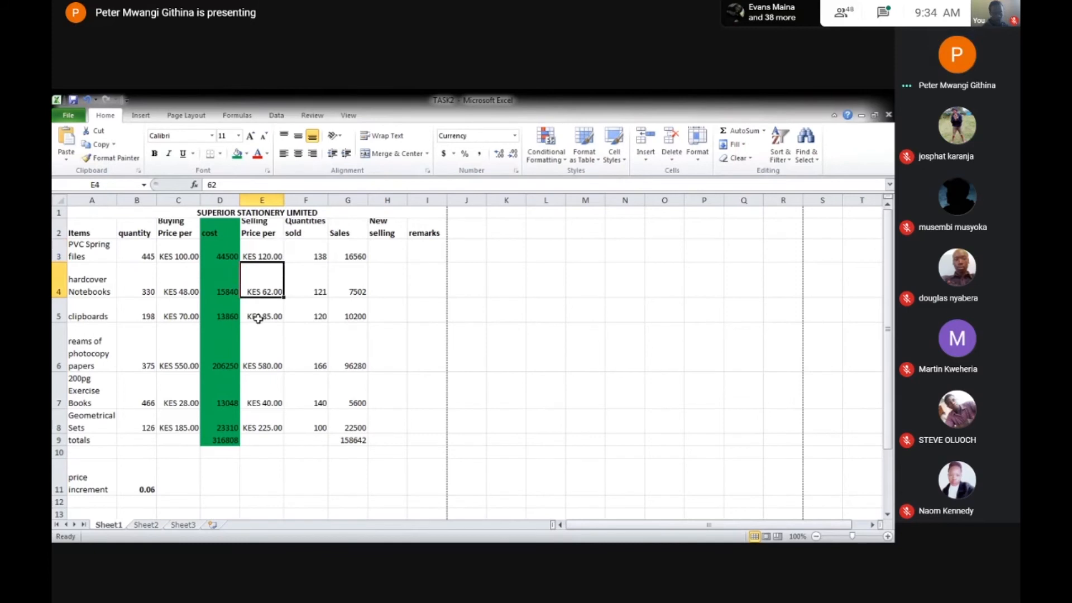
pyautogui.click(258, 318)
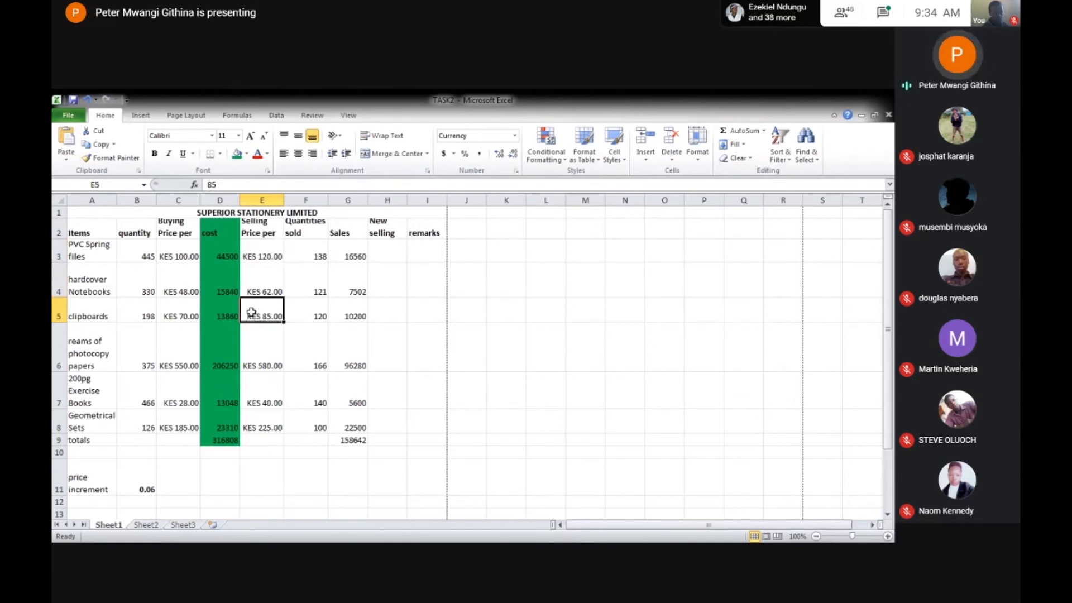
pyautogui.click(187, 313)
pyautogui.click(271, 286)
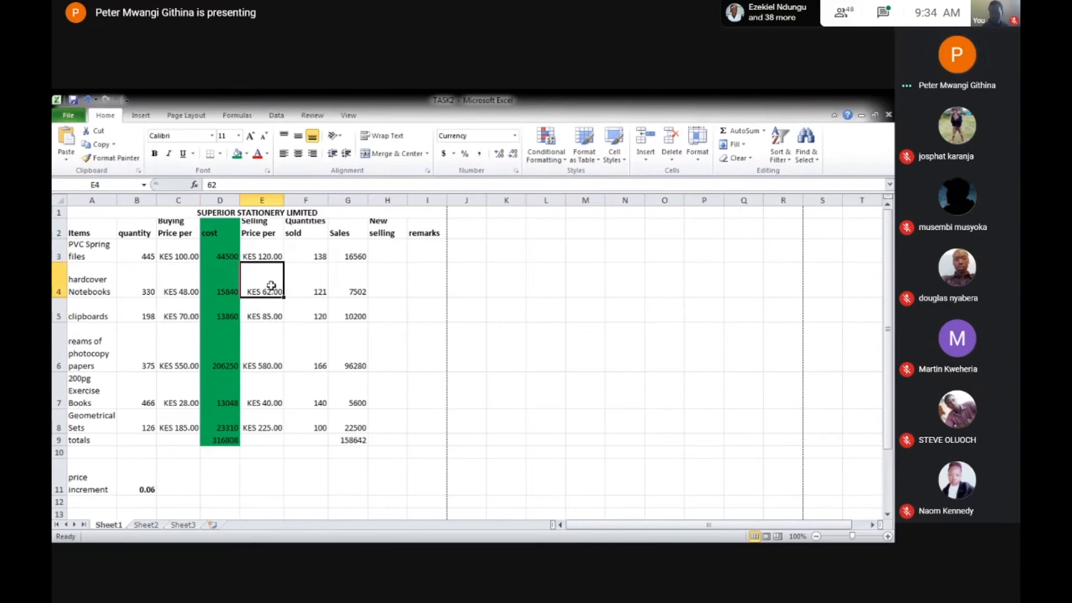
# Step: Check the stored selling prices in E3:E5, the buying prices in C3:C4, and the currency format settings of cell E4
pyautogui.click(269, 251)
pyautogui.click(258, 302)
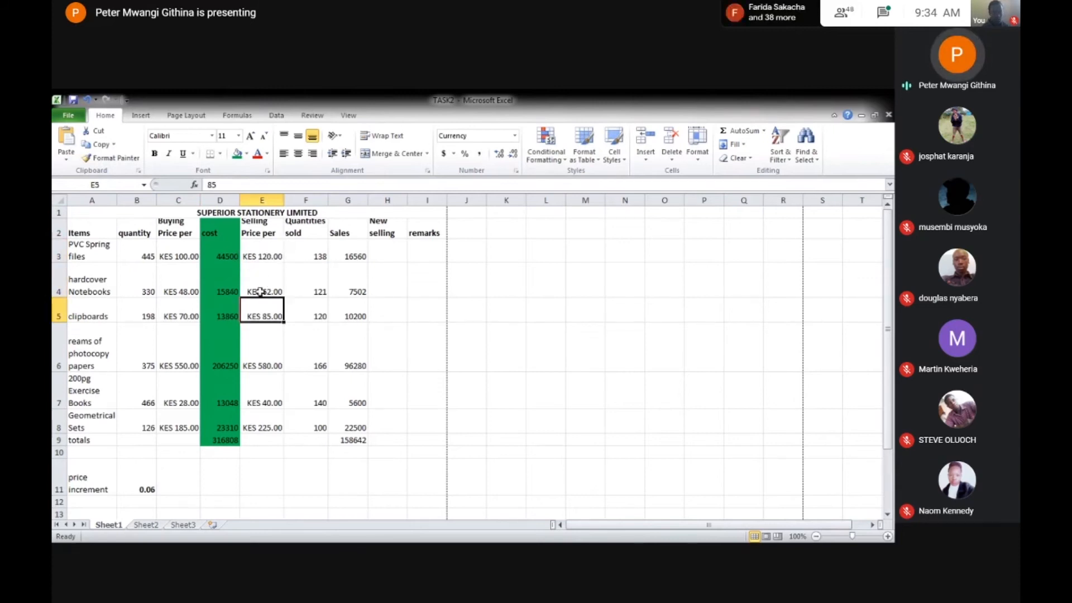
pyautogui.click(260, 291)
pyautogui.click(265, 315)
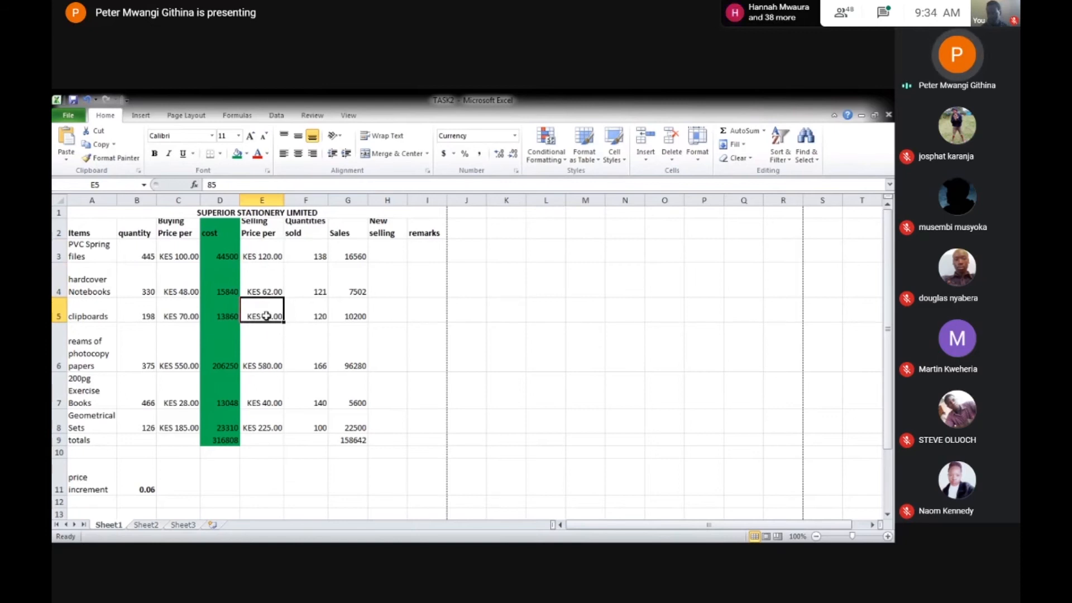
pyautogui.click(273, 286)
pyautogui.click(269, 255)
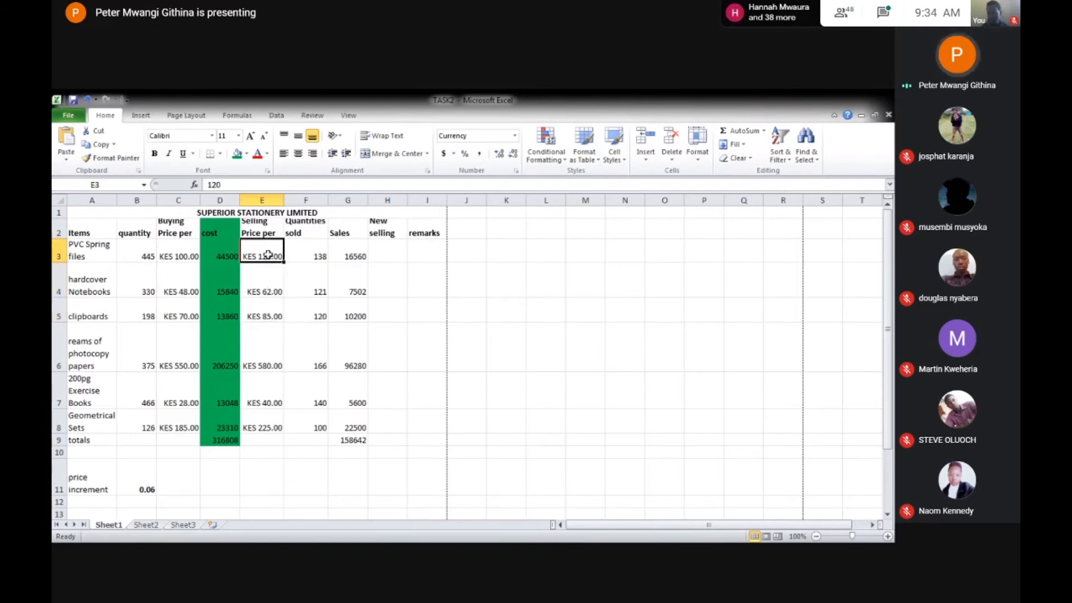
pyautogui.click(178, 254)
pyautogui.click(177, 293)
pyautogui.click(274, 257)
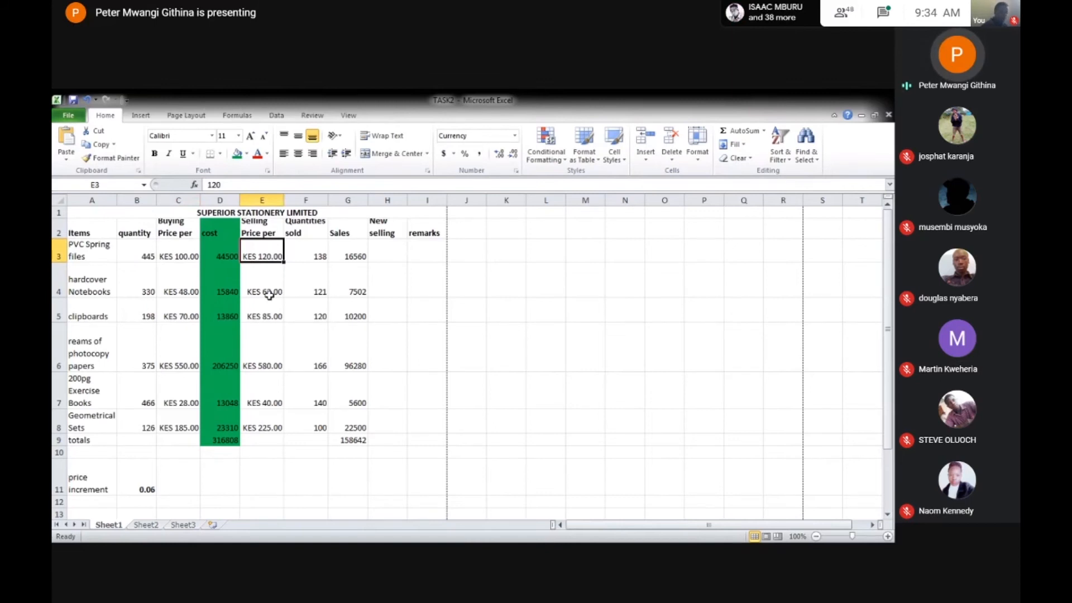
pyautogui.click(269, 296)
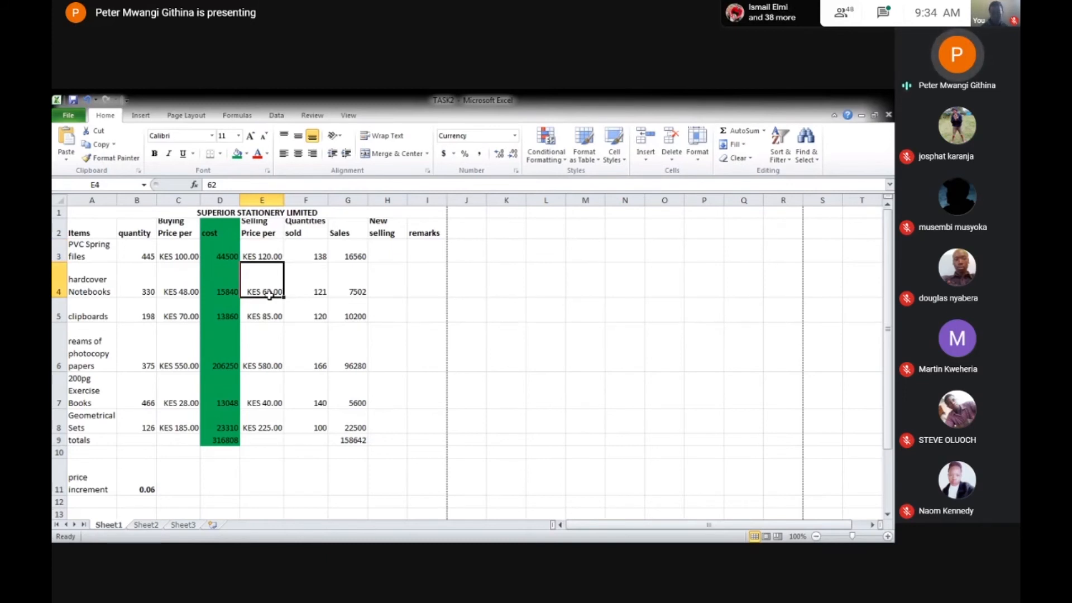
pyautogui.click(514, 171)
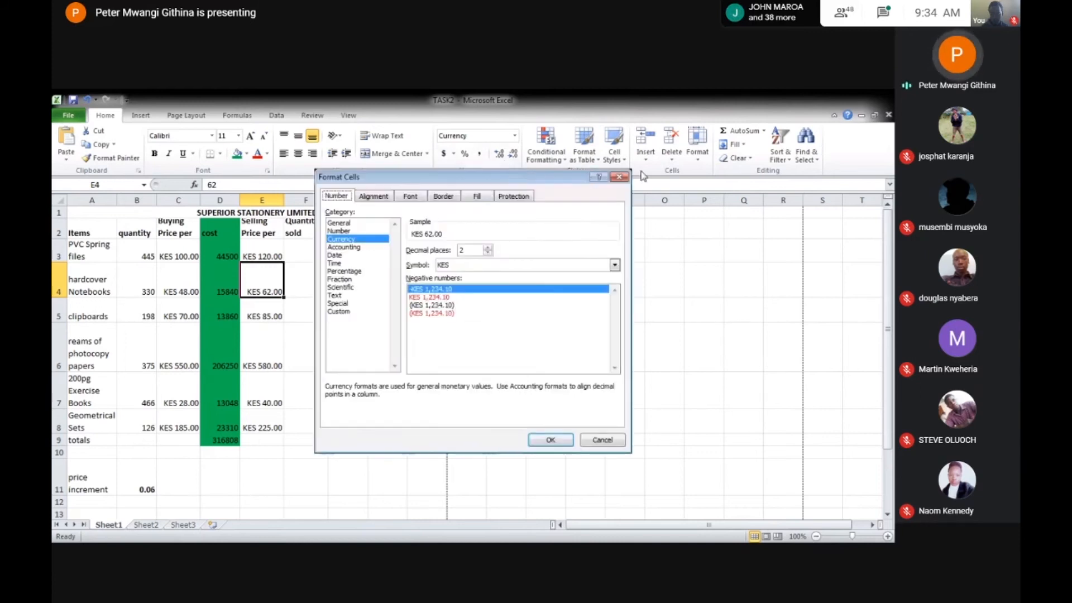
pyautogui.click(620, 176)
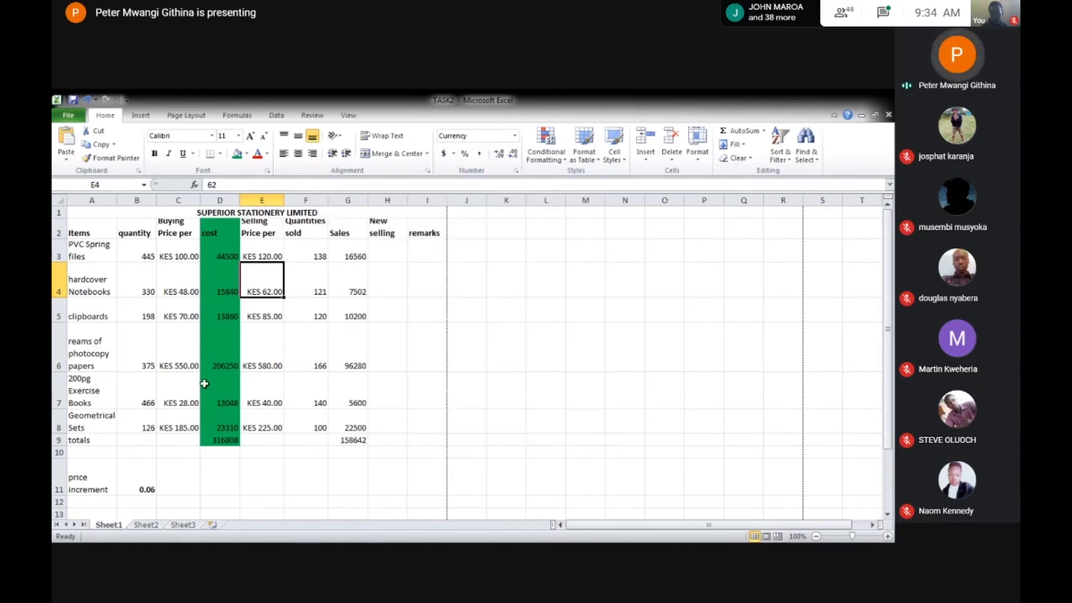
pyautogui.click(234, 554)
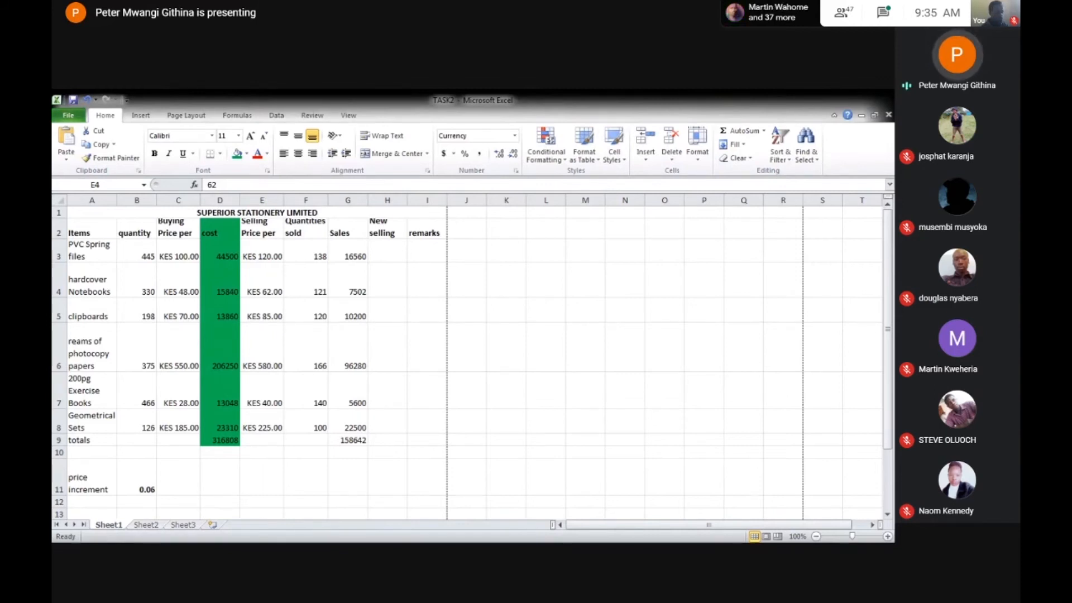
pyautogui.click(184, 472)
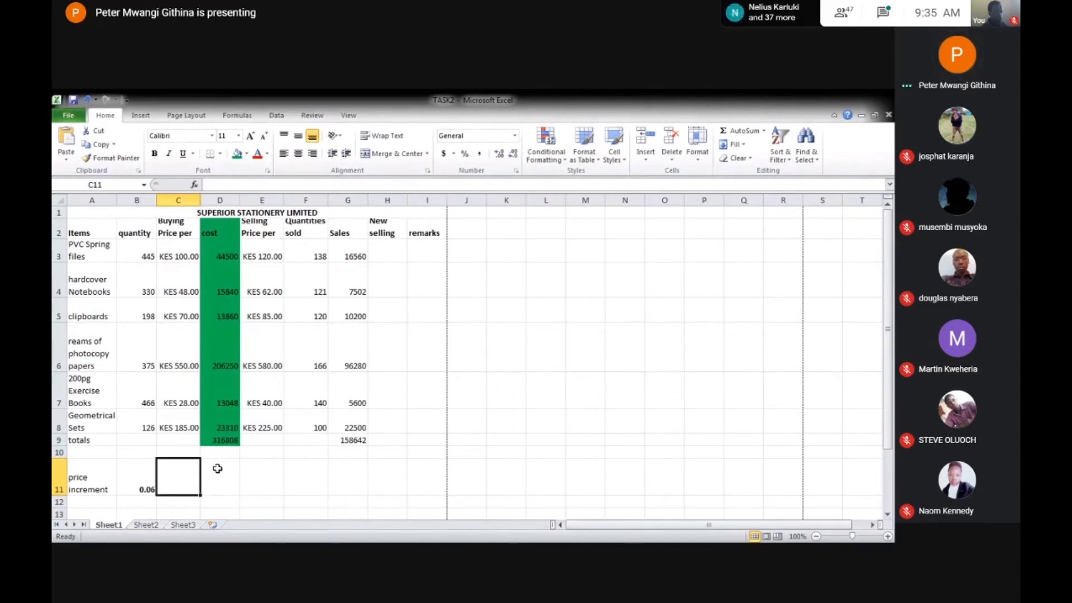
pyautogui.press('Up')
pyautogui.press('Up')
pyautogui.press('Up')
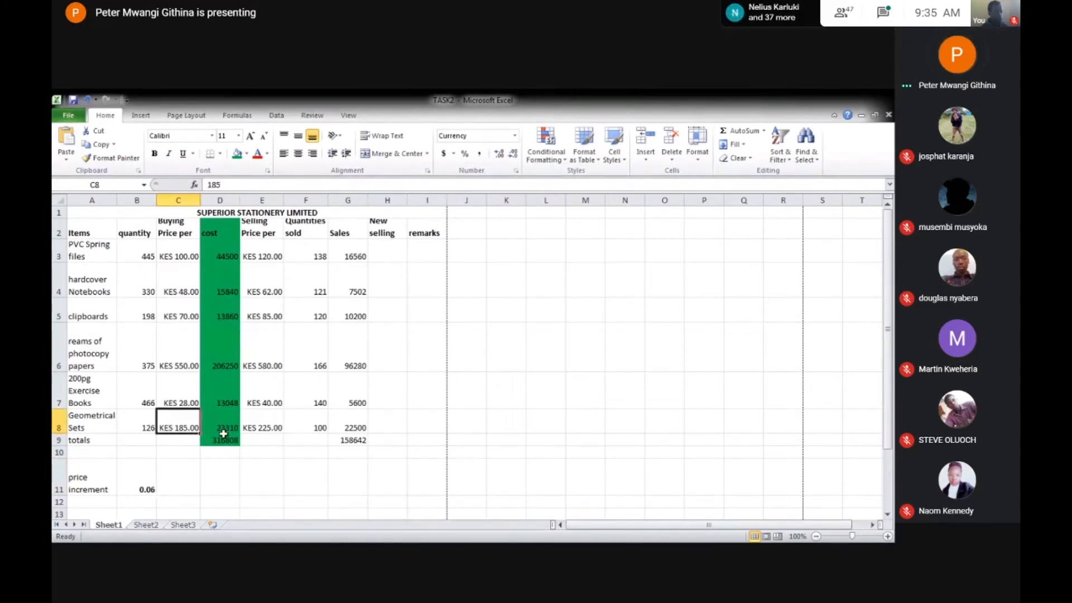
pyautogui.click(223, 468)
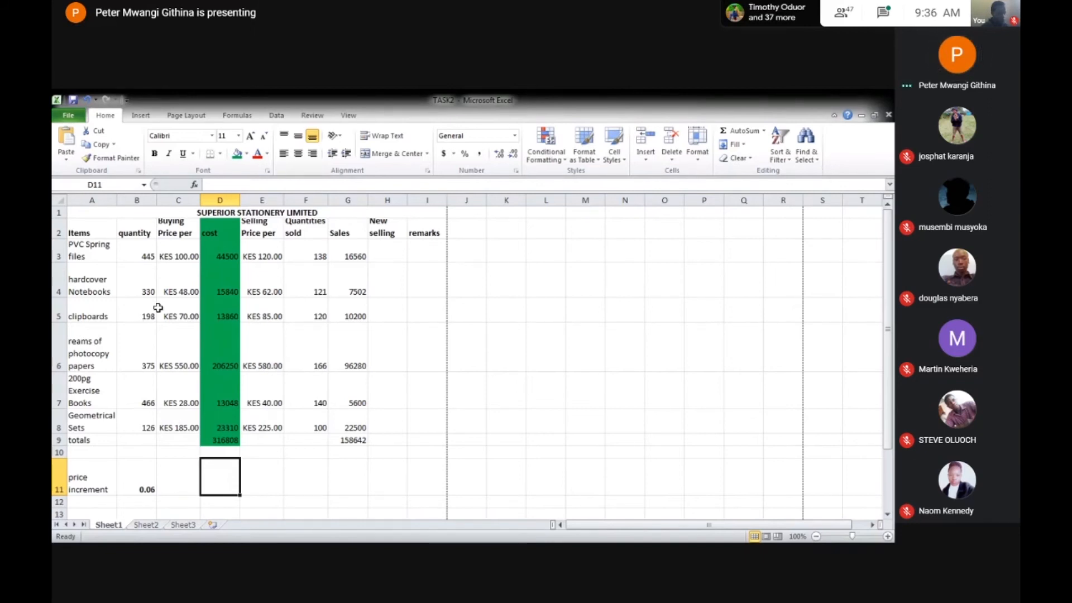
pyautogui.click(257, 235)
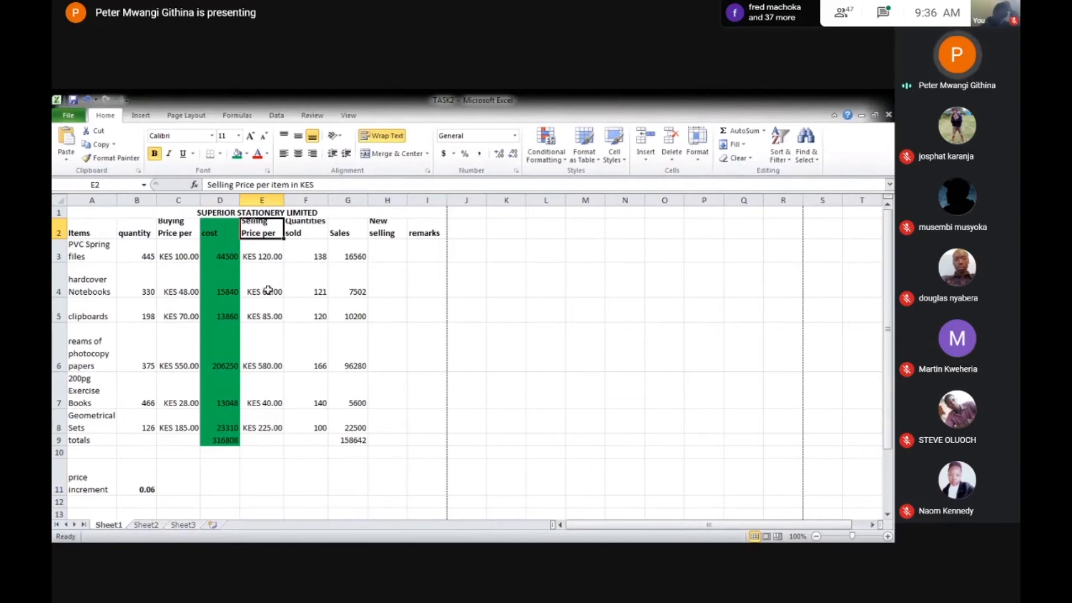
pyautogui.click(262, 259)
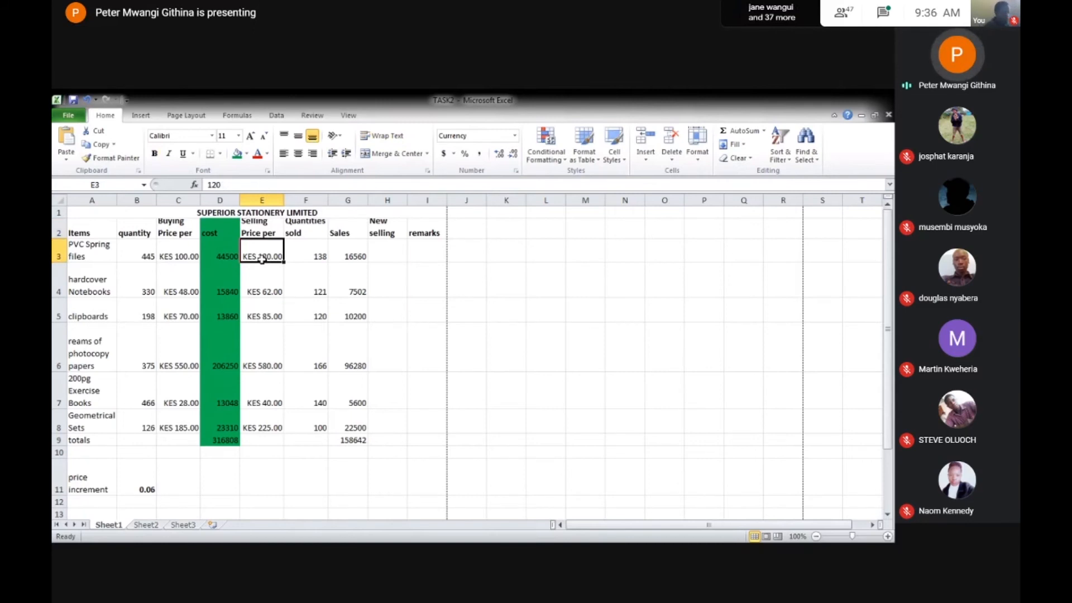
pyautogui.click(380, 254)
pyautogui.click(387, 442)
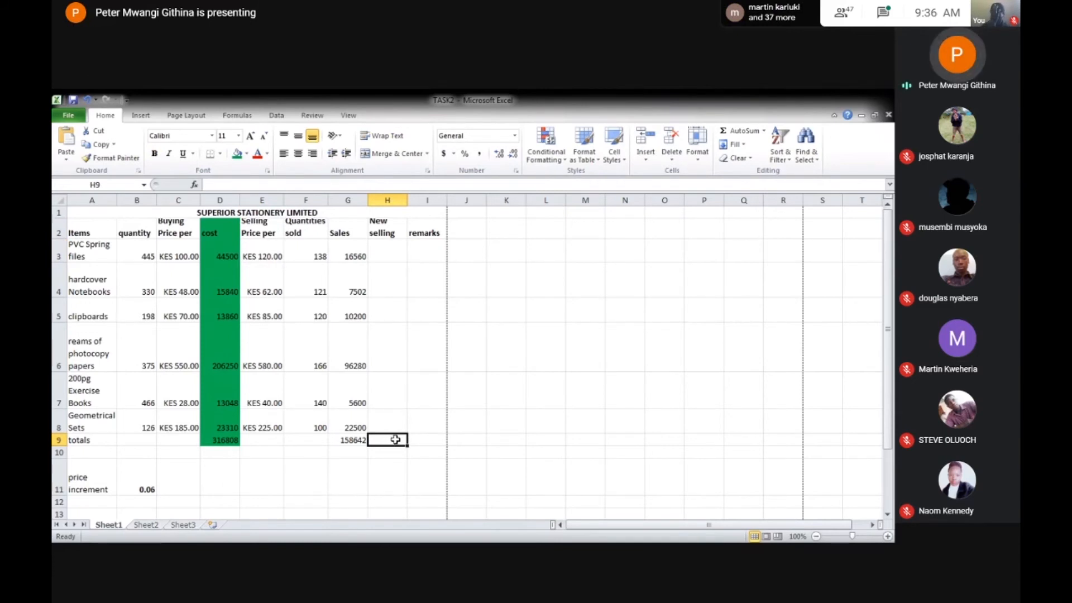
pyautogui.click(384, 256)
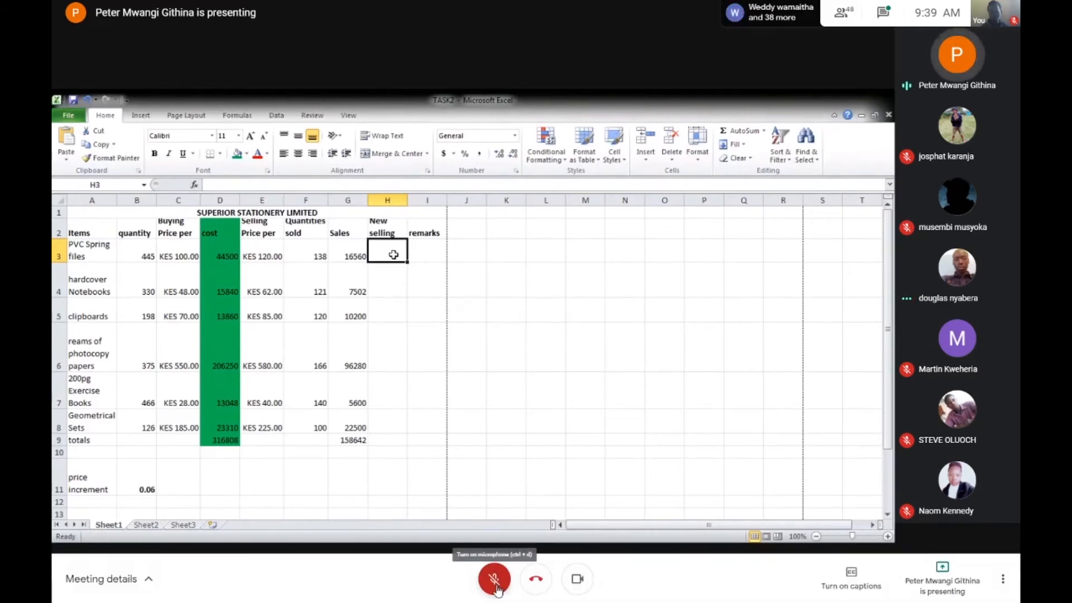
pyautogui.click(495, 585)
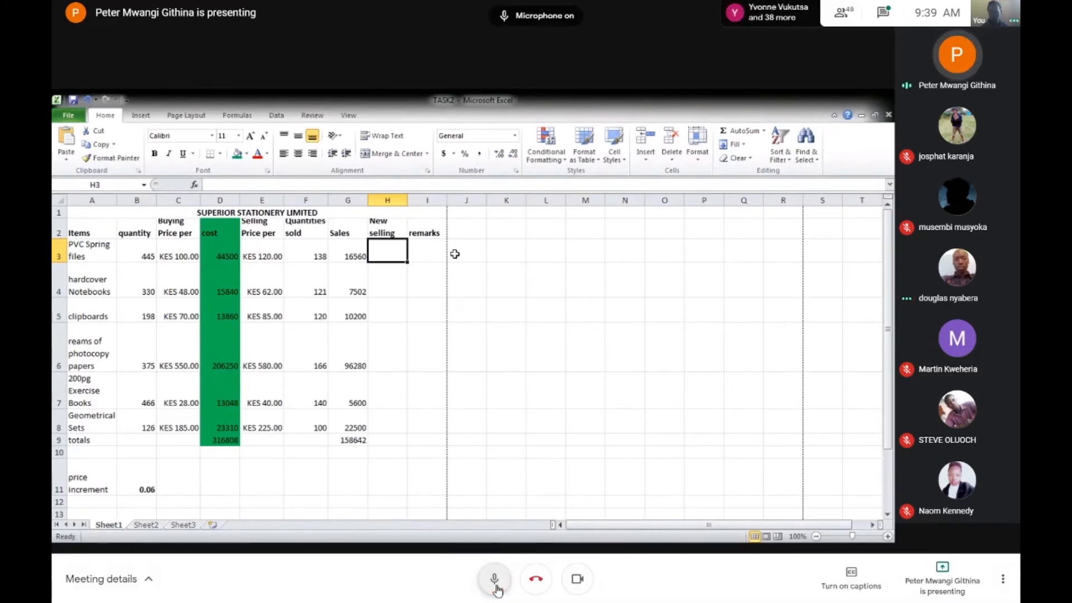
pyautogui.click(495, 586)
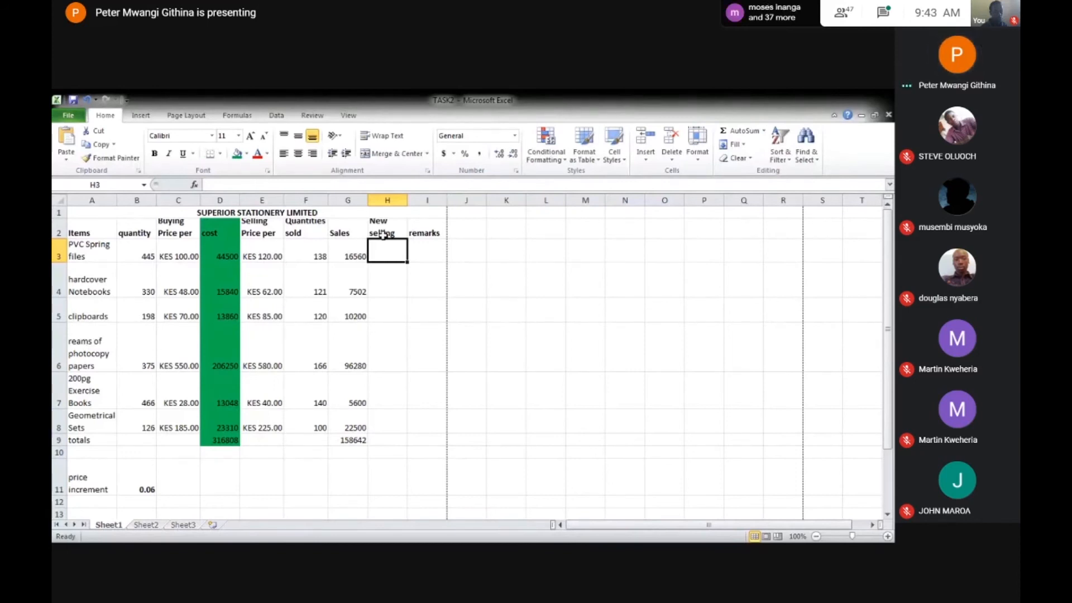
# Step: Enter the formula =E3+(B11*E3) in H3 to calculate the new selling price of the PVC Spring files
pyautogui.write('=')
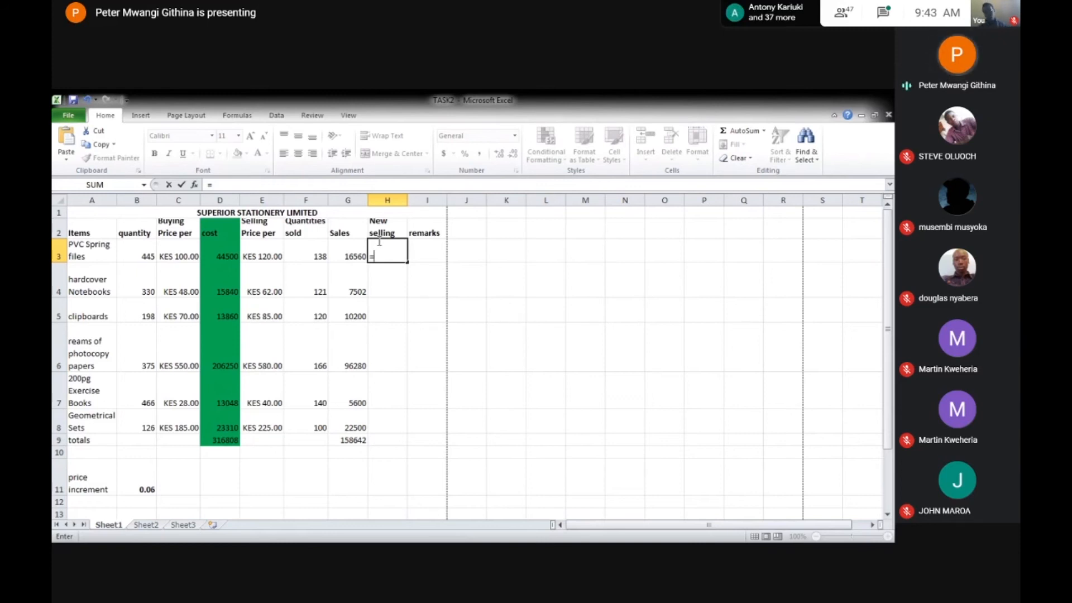
pyautogui.write('E3')
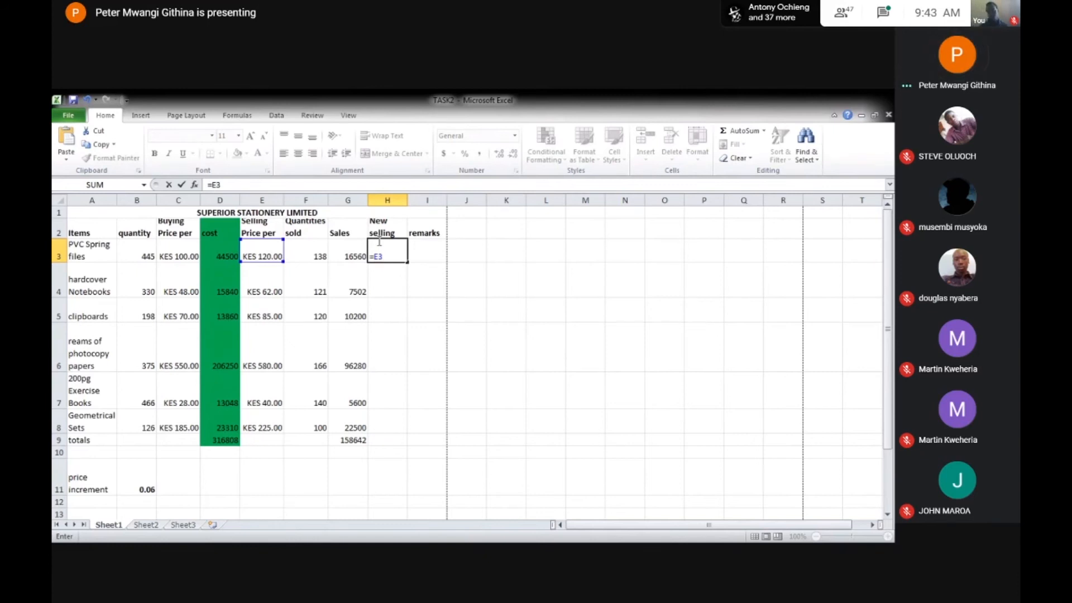
pyautogui.write('+(')
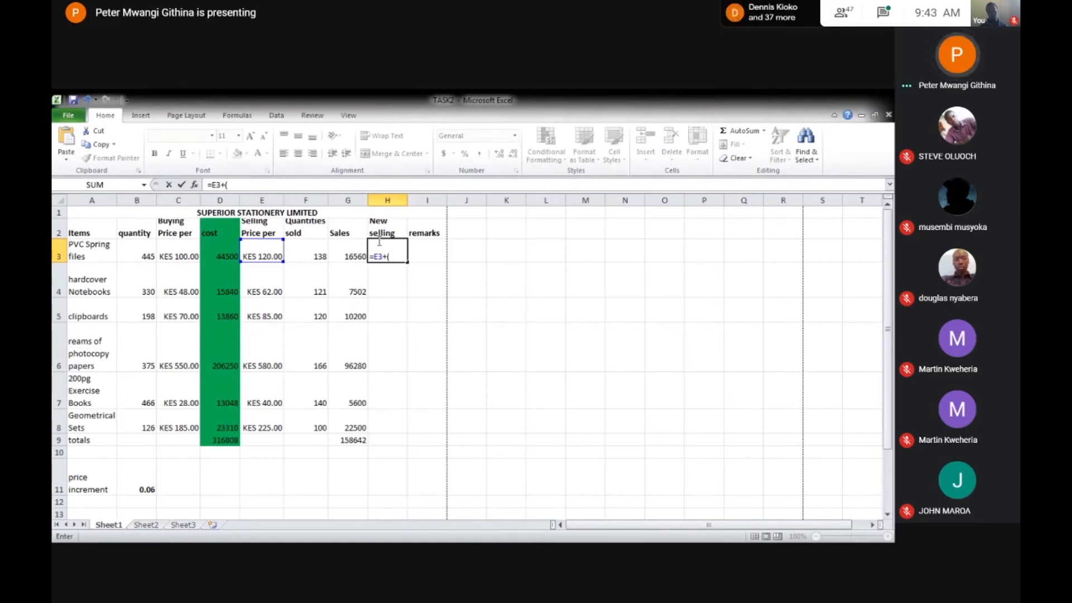
pyautogui.write('B11')
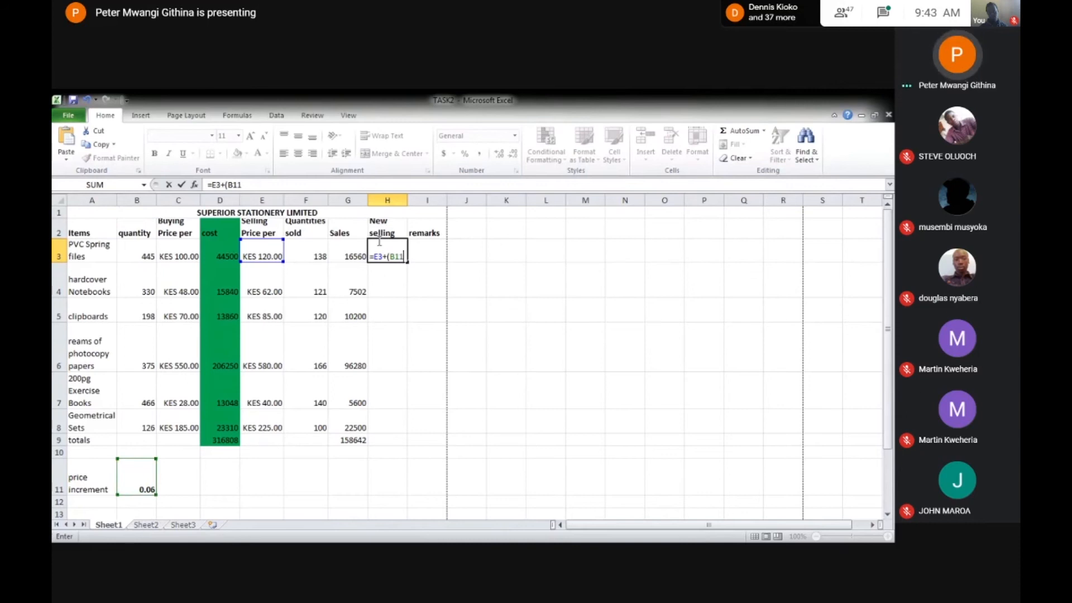
pyautogui.write('*')
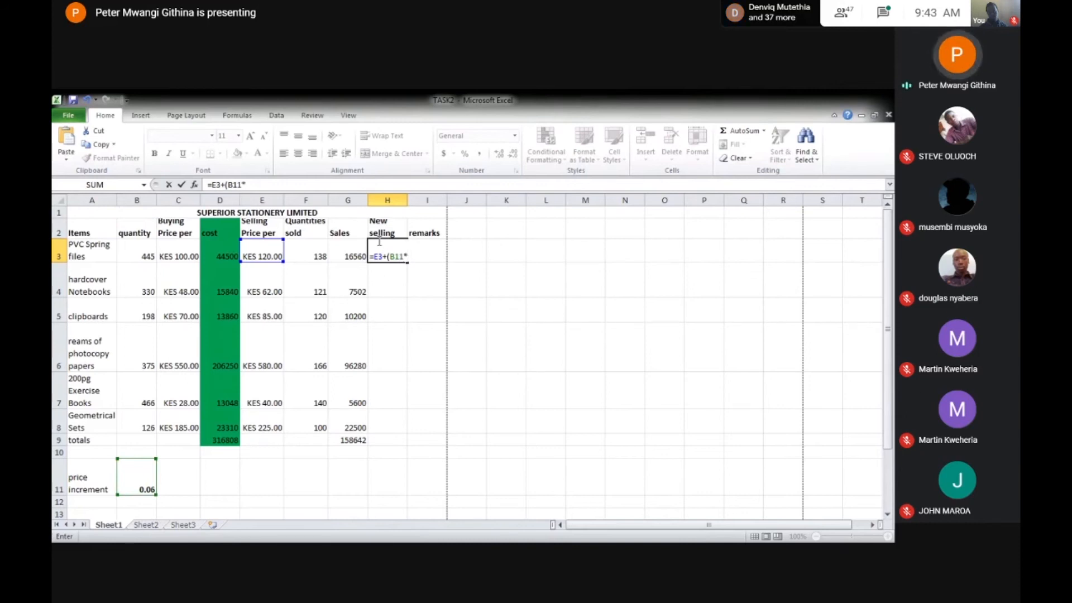
pyautogui.write('E3')
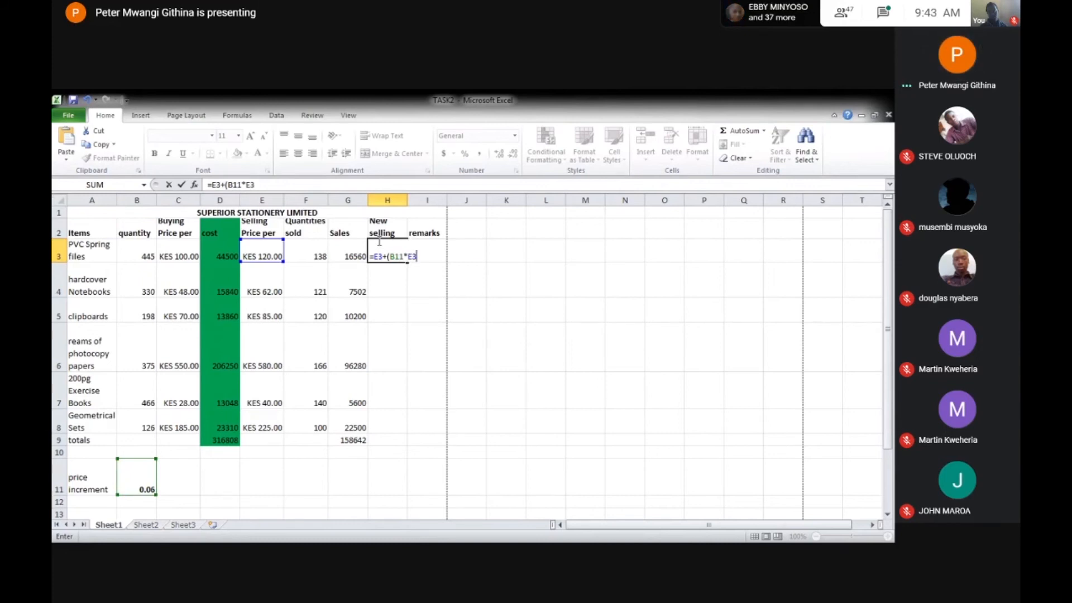
pyautogui.write(')')
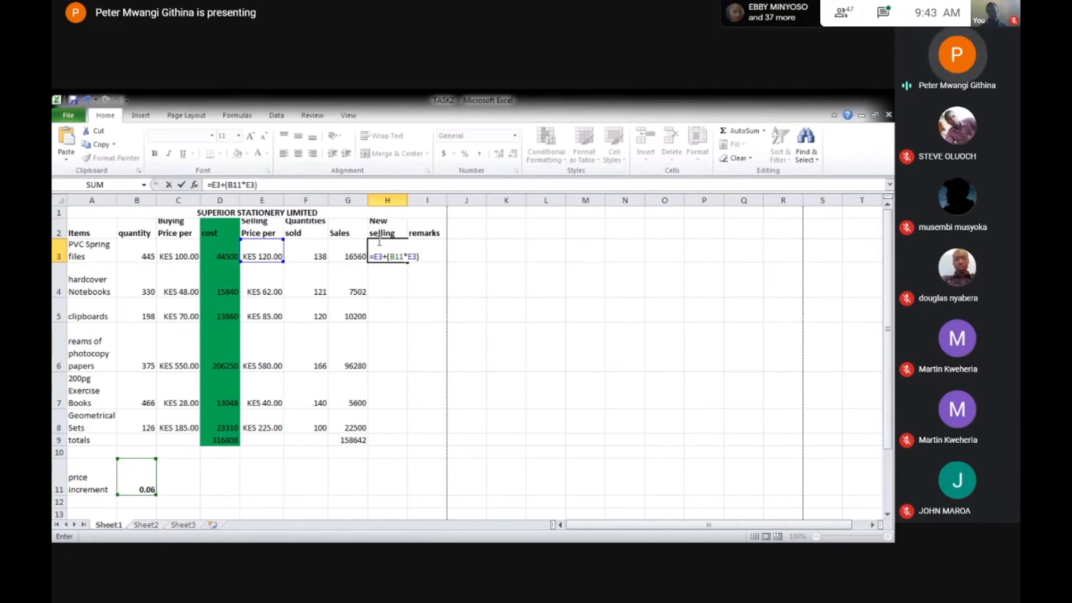
pyautogui.press('Left')
pyautogui.press('Right')
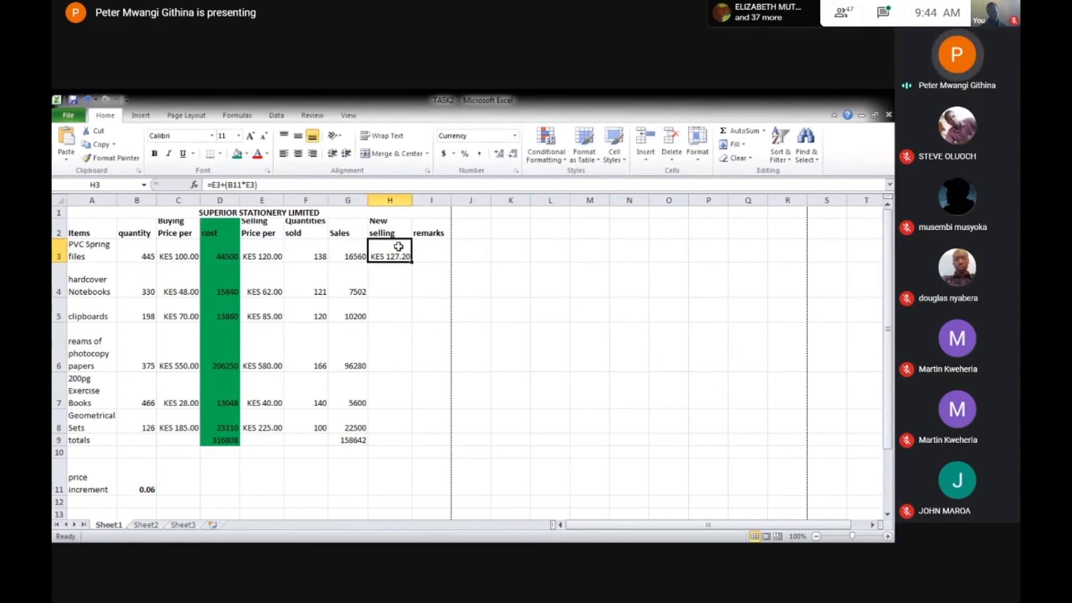
pyautogui.doubleClick(398, 256)
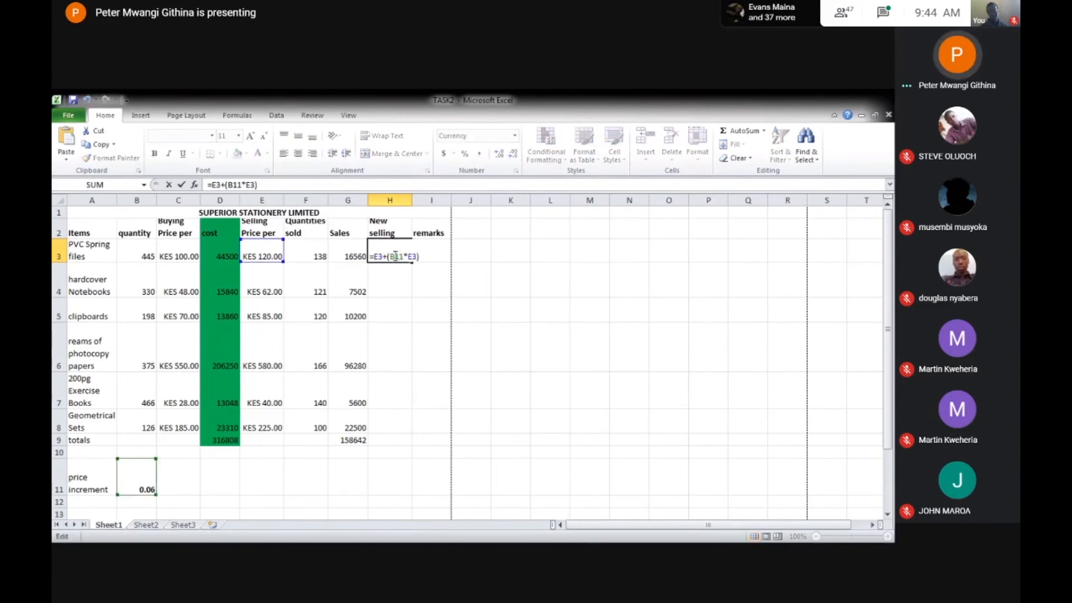
pyautogui.click(390, 258)
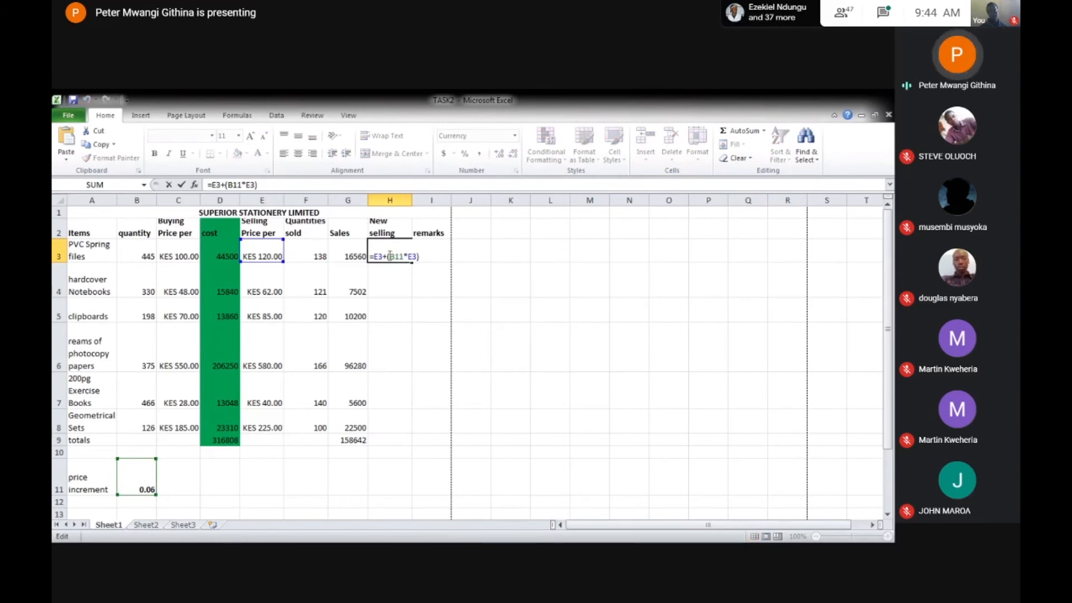
pyautogui.click(399, 271)
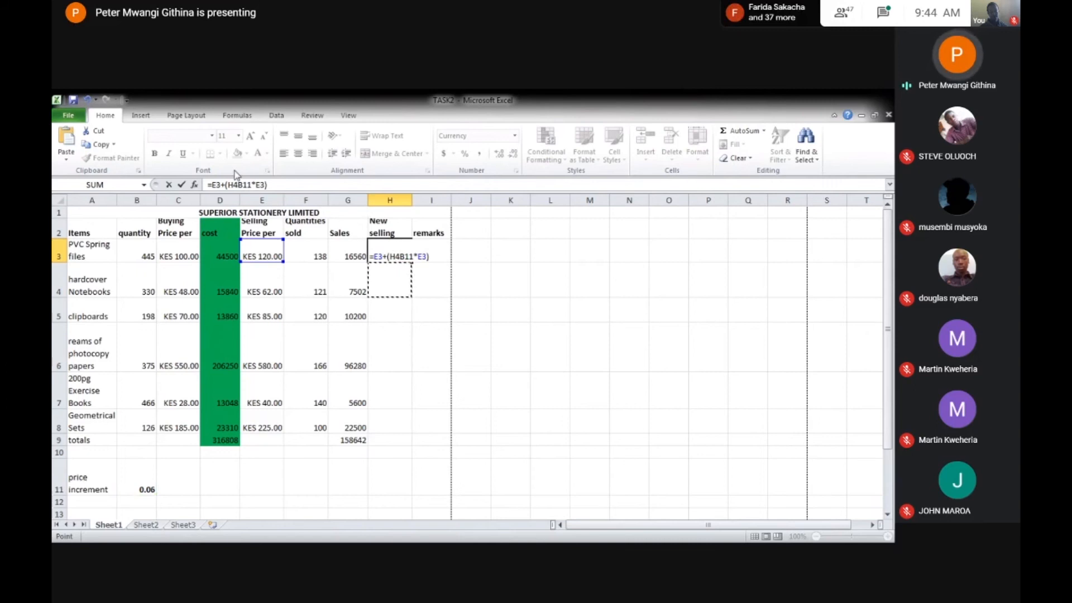
pyautogui.click(89, 101)
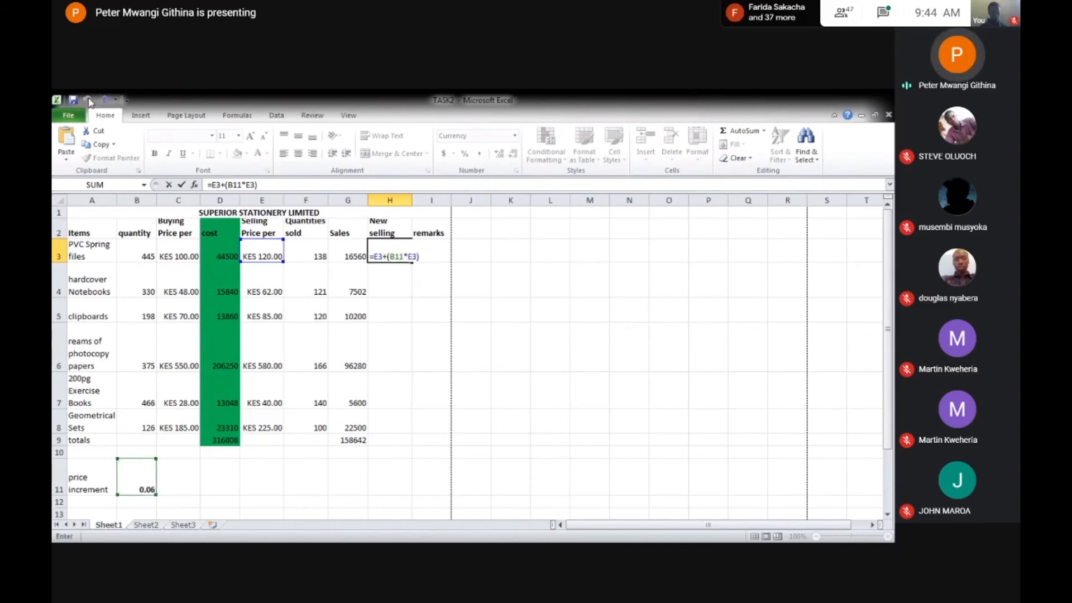
pyautogui.click(425, 255)
pyautogui.press('Return')
pyautogui.click(408, 255)
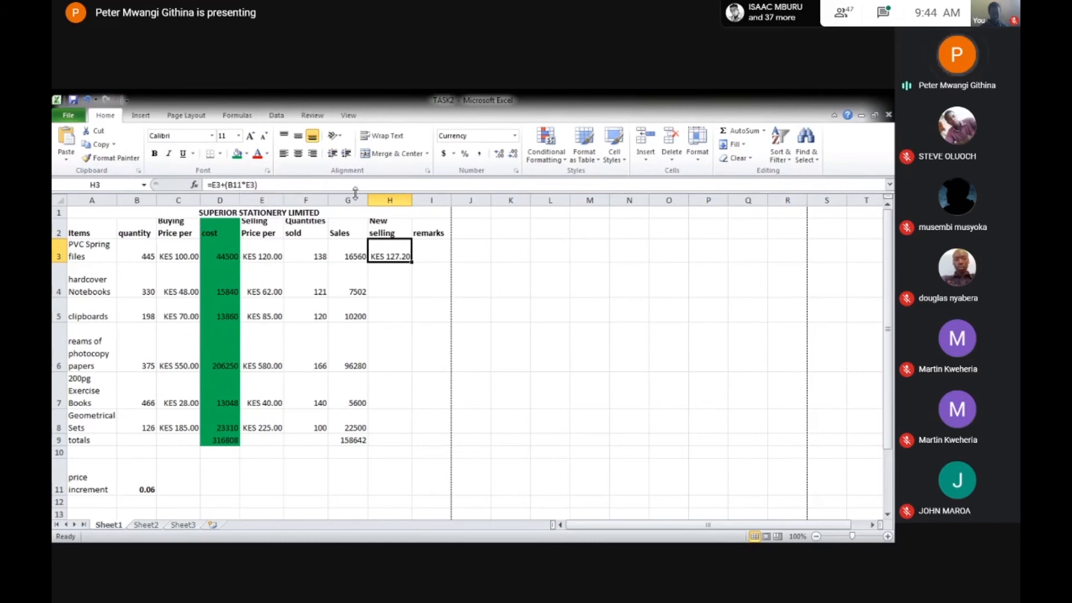
# Step: Make the price increment reference absolute in H3, giving =E3+($B$11*E3), and fill the formula down to H8
pyautogui.doubleClick(390, 251)
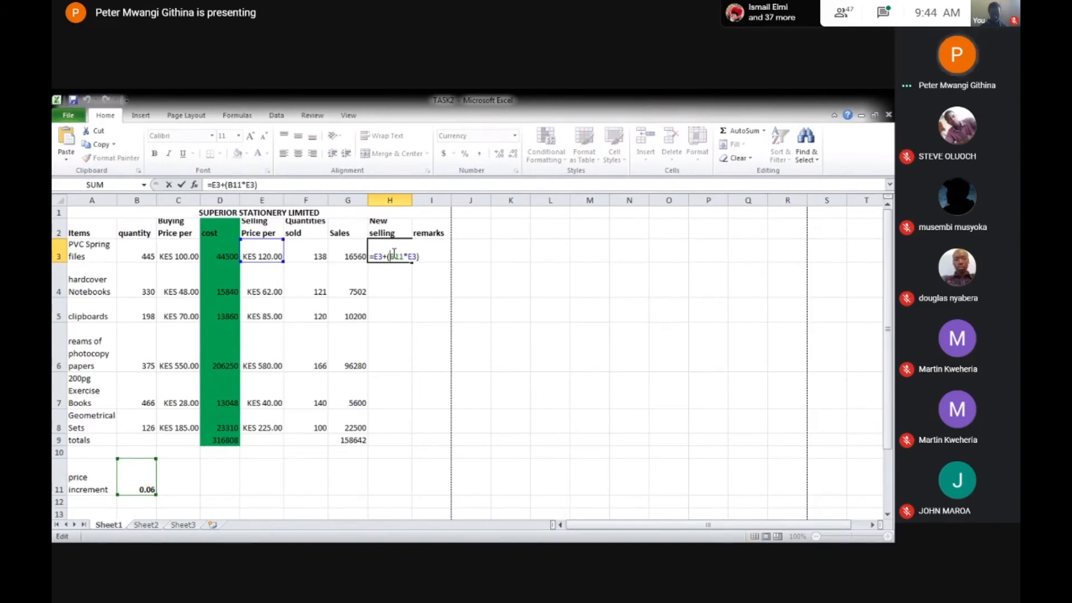
pyautogui.write('$')
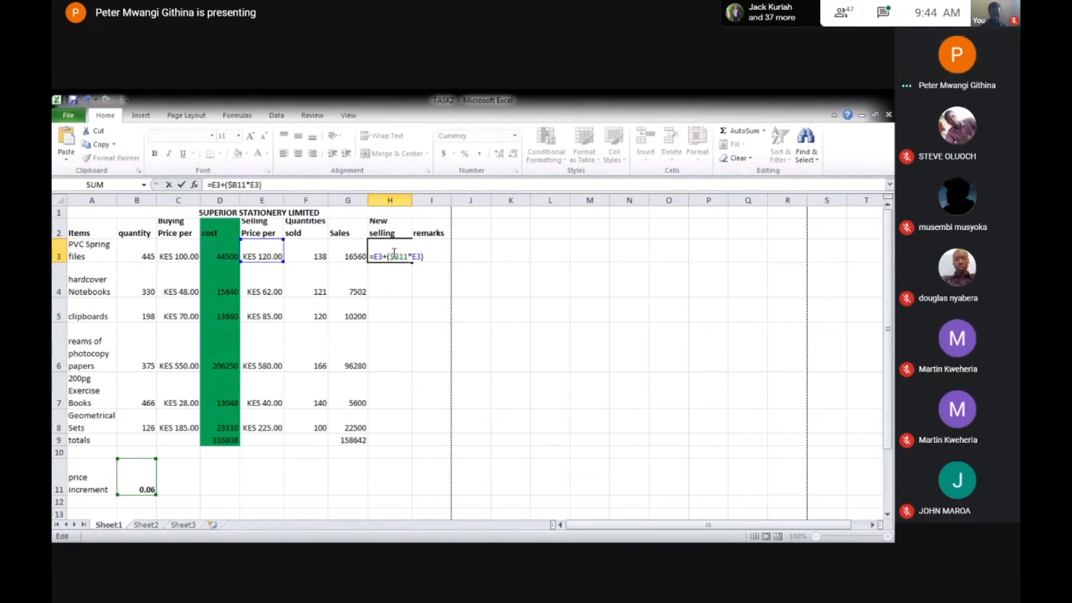
pyautogui.write('$')
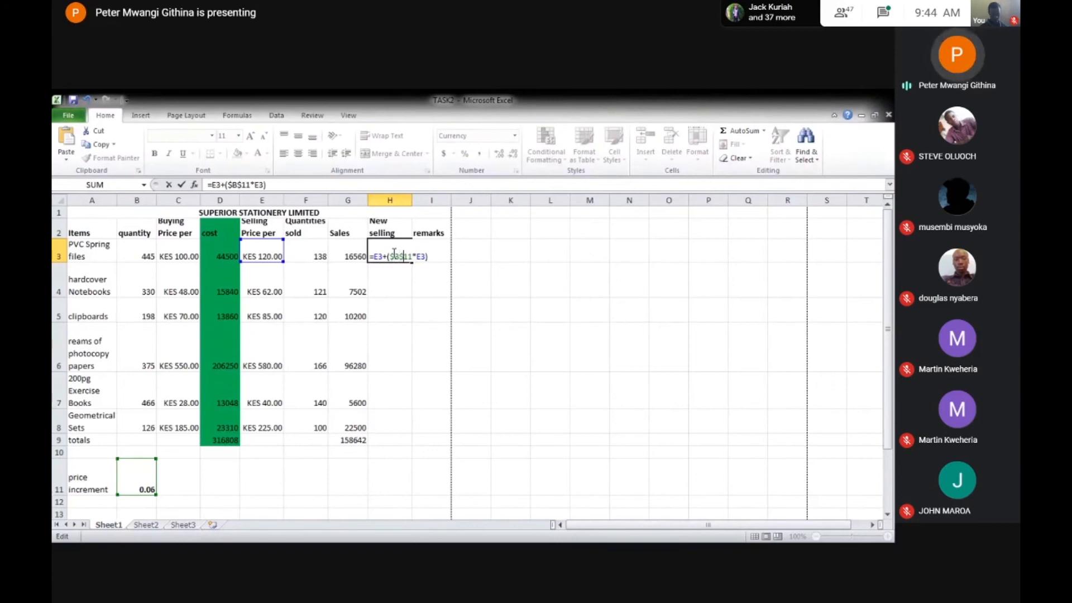
pyautogui.press('Return')
pyautogui.click(393, 254)
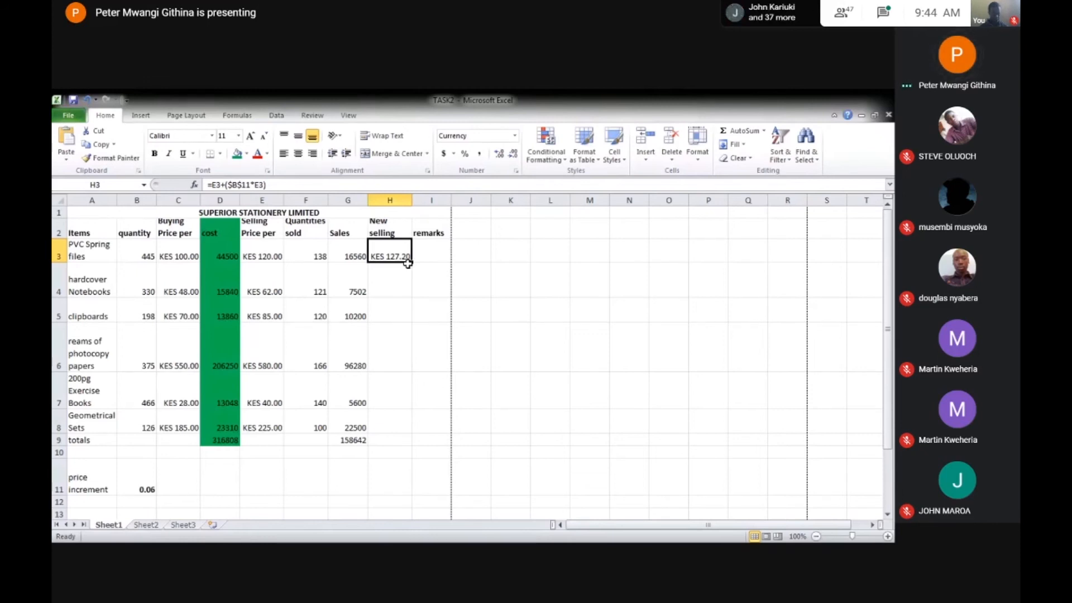
pyautogui.doubleClick(408, 264)
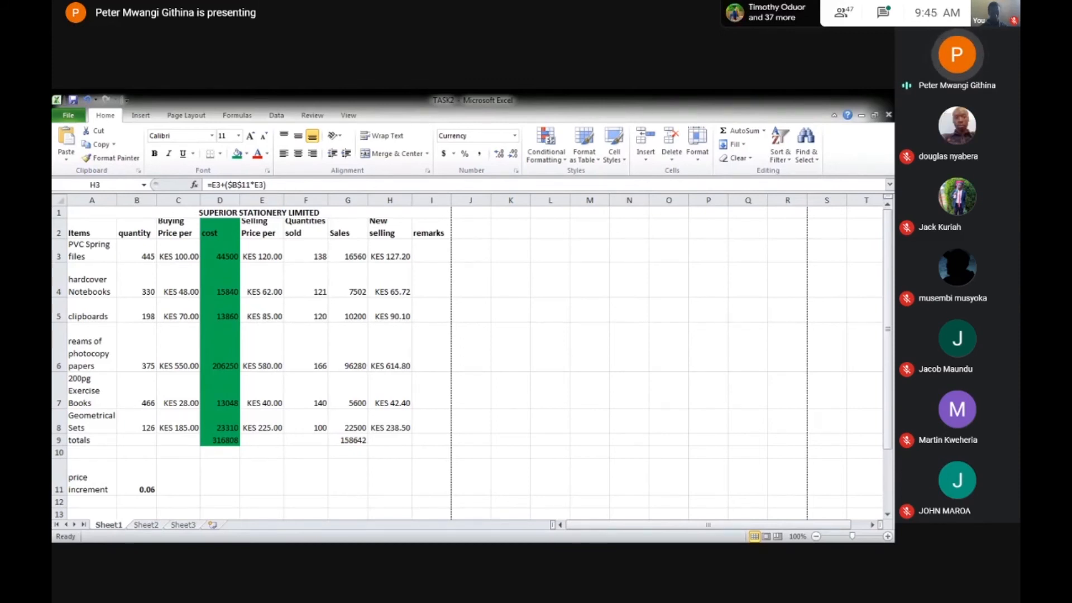
pyautogui.press('Down')
pyautogui.press('Up')
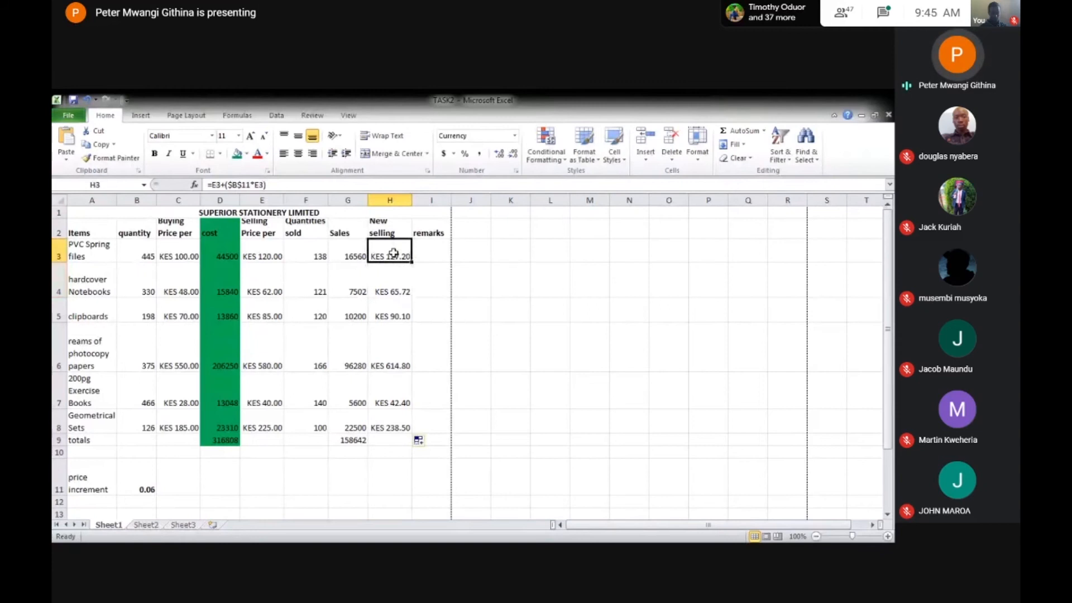
pyautogui.hotkey('alt', 'Tab')
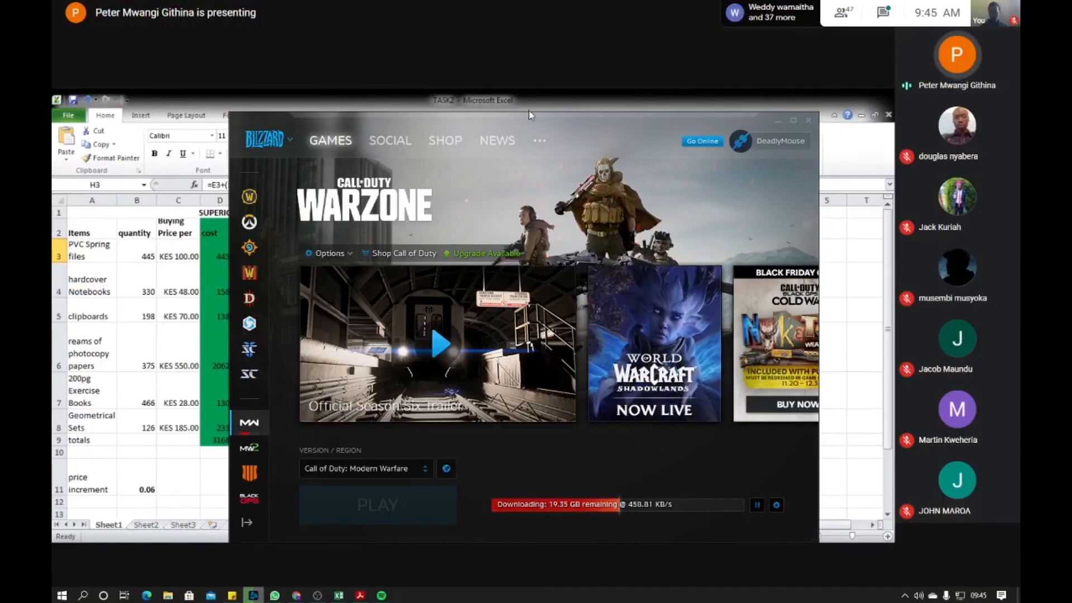
pyautogui.hotkey('alt', 'Tab')
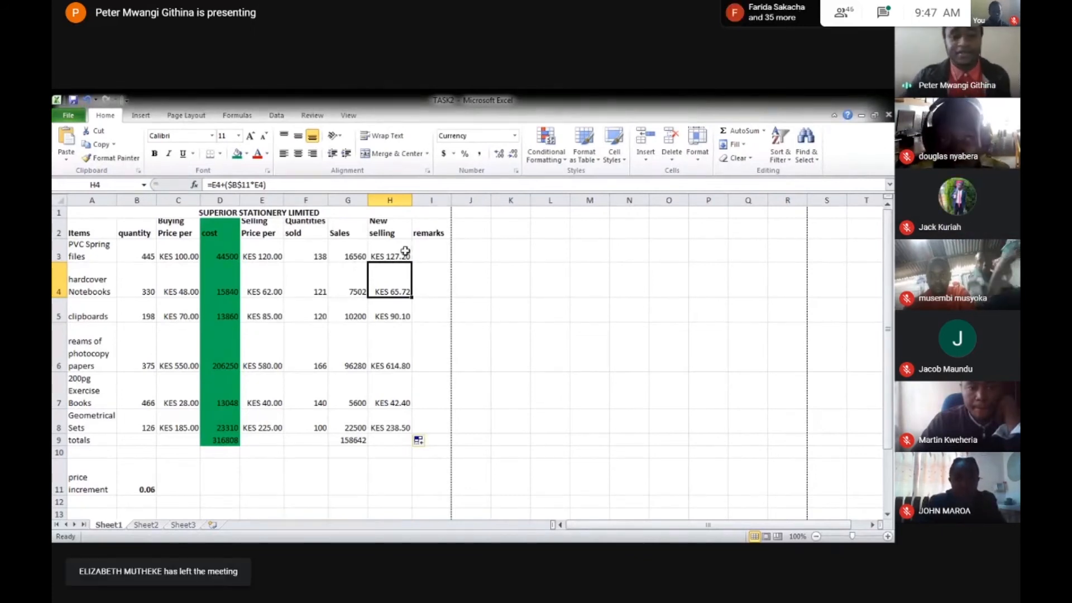
# Step: Check the currency format settings of the new selling prices in H3:H8
pyautogui.moveTo(386, 254); pyautogui.dragTo(384, 430)
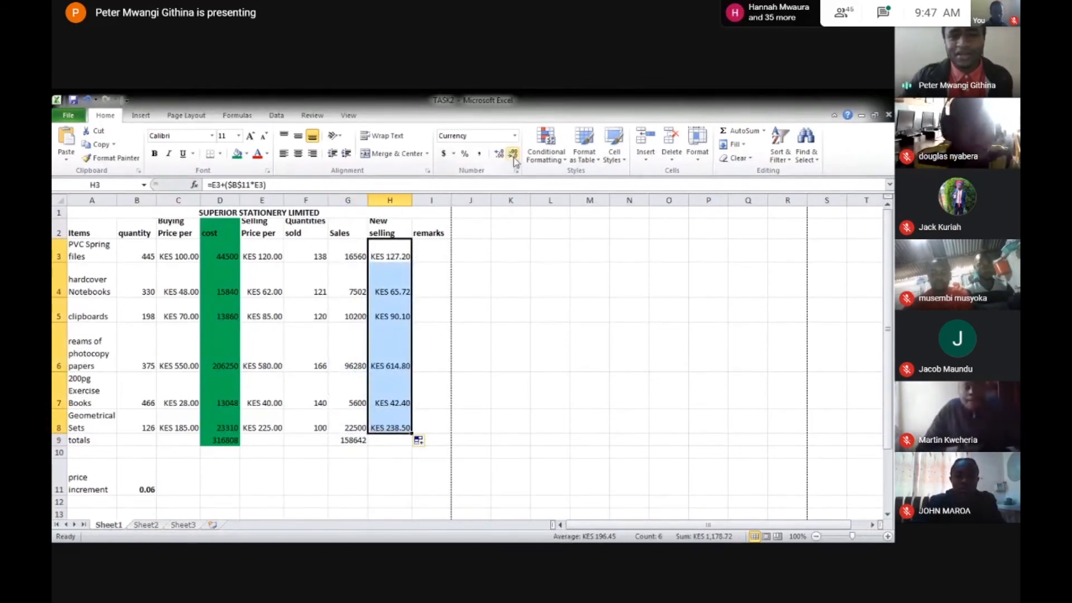
pyautogui.click(516, 171)
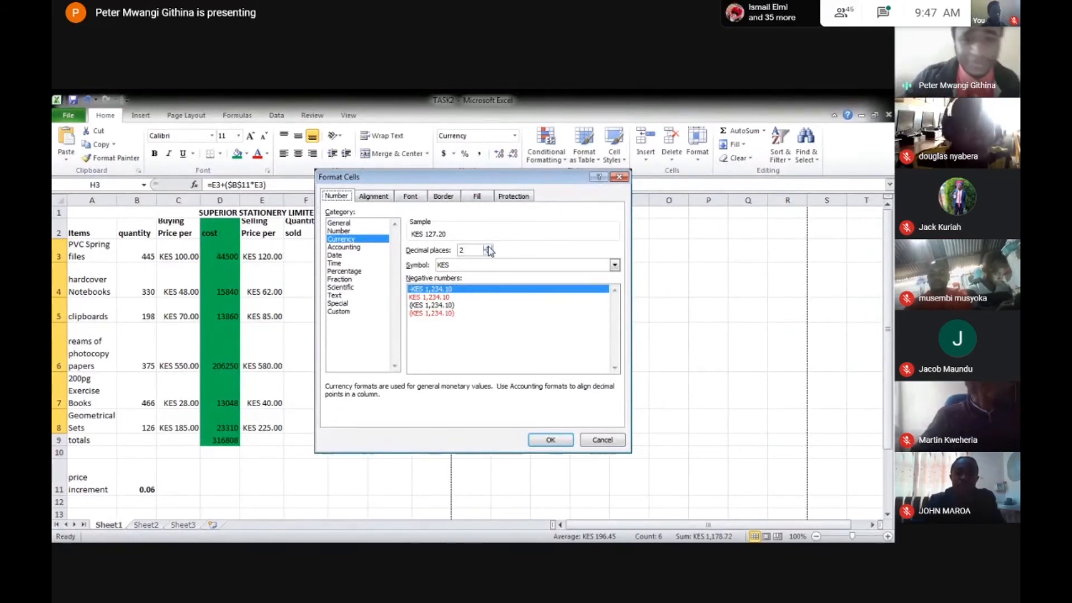
pyautogui.press('Return')
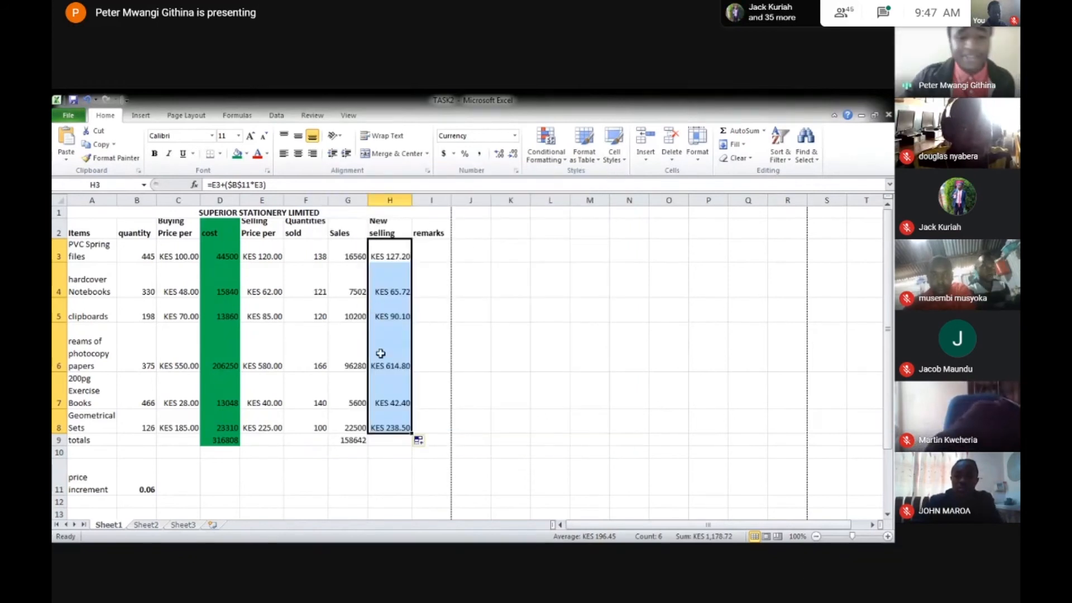
pyautogui.click(431, 254)
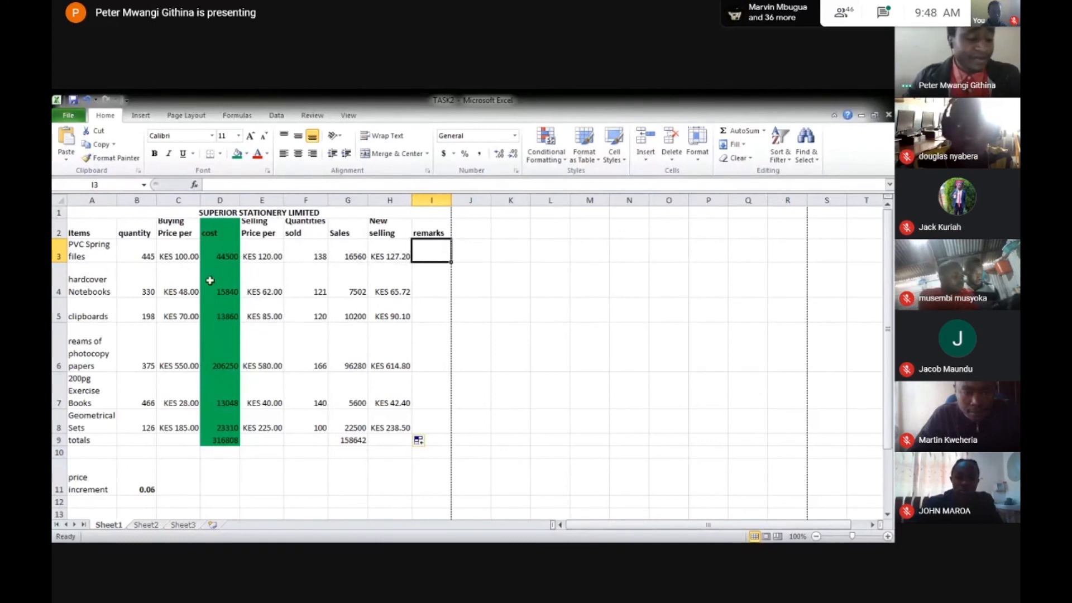
pyautogui.click(460, 225)
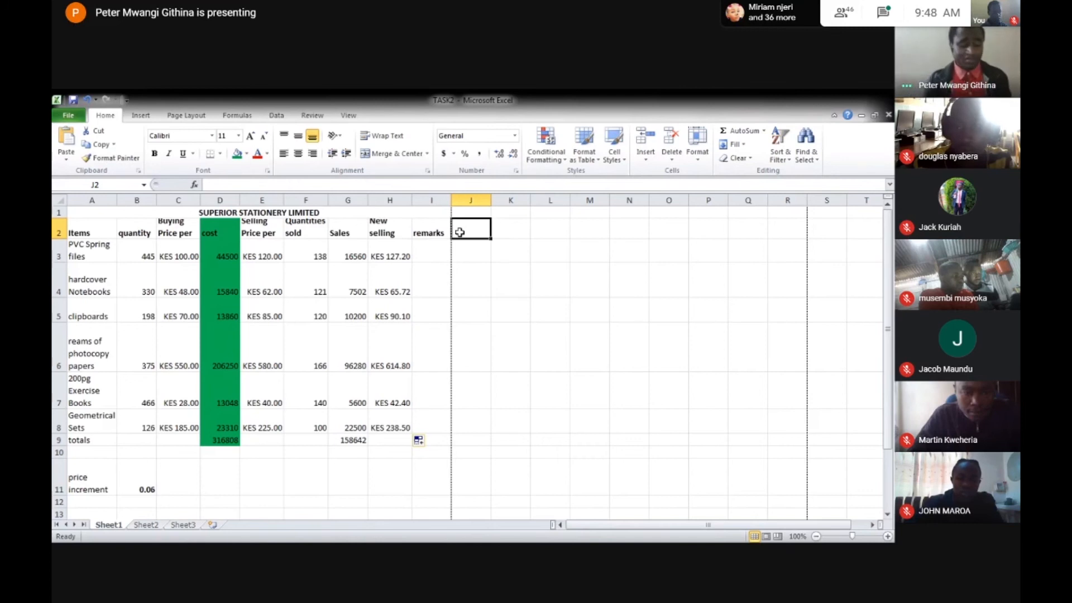
pyautogui.write('SC')
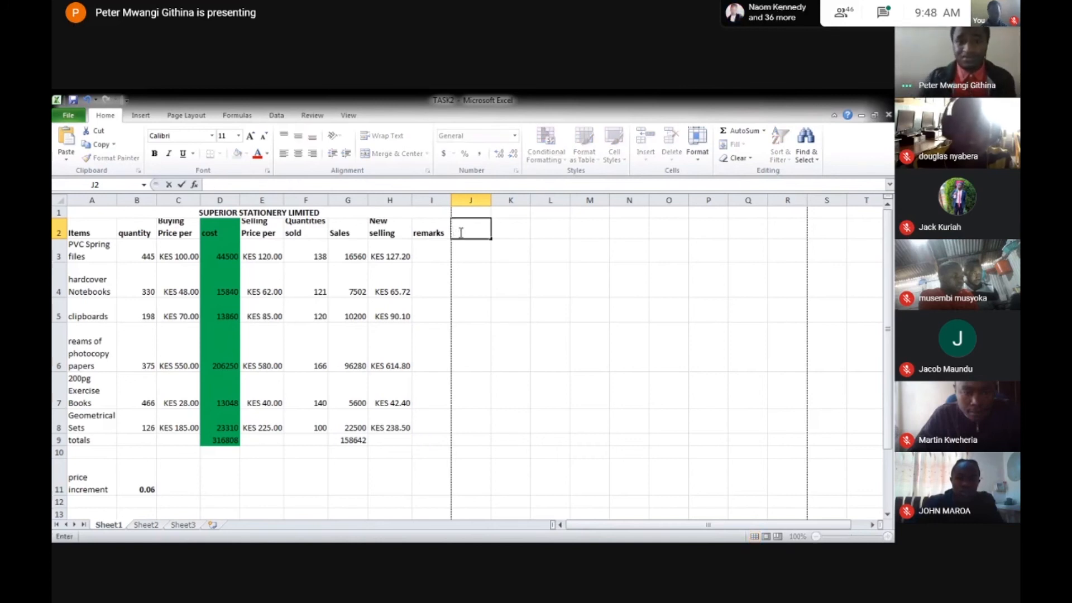
pyautogui.click(450, 215)
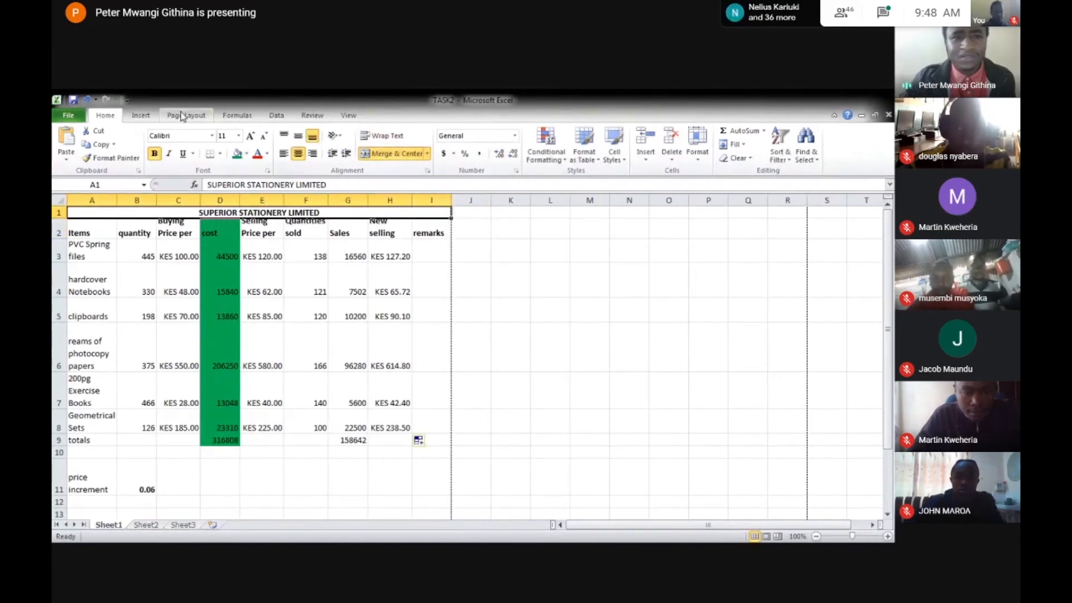
# Step: Bring up the worksheet's page layout options for adjusting the print scale
pyautogui.click(147, 116)
pyautogui.click(169, 117)
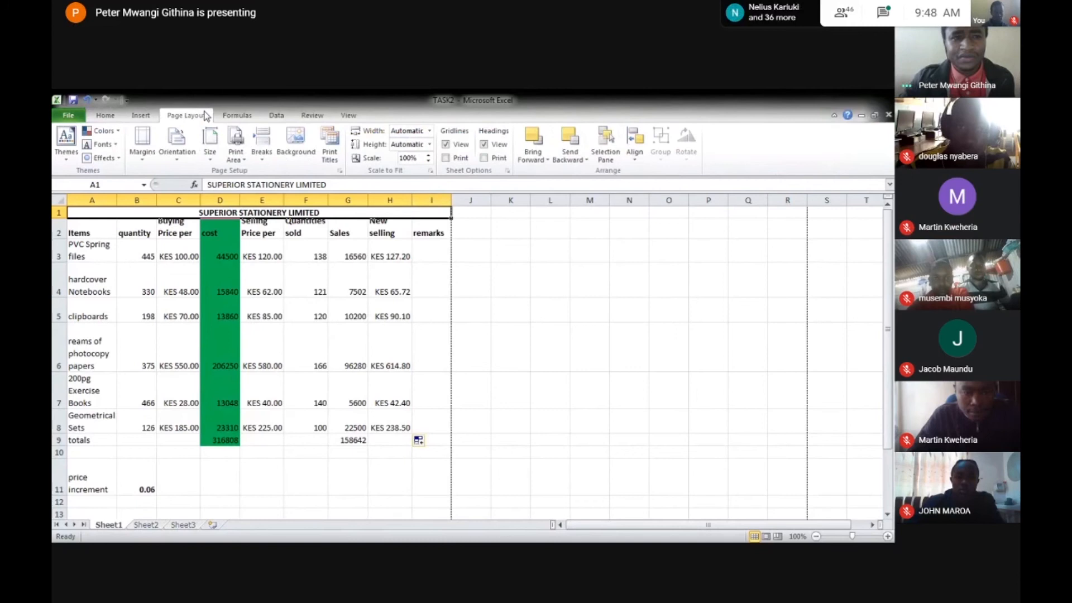
pyautogui.click(236, 115)
pyautogui.click(195, 118)
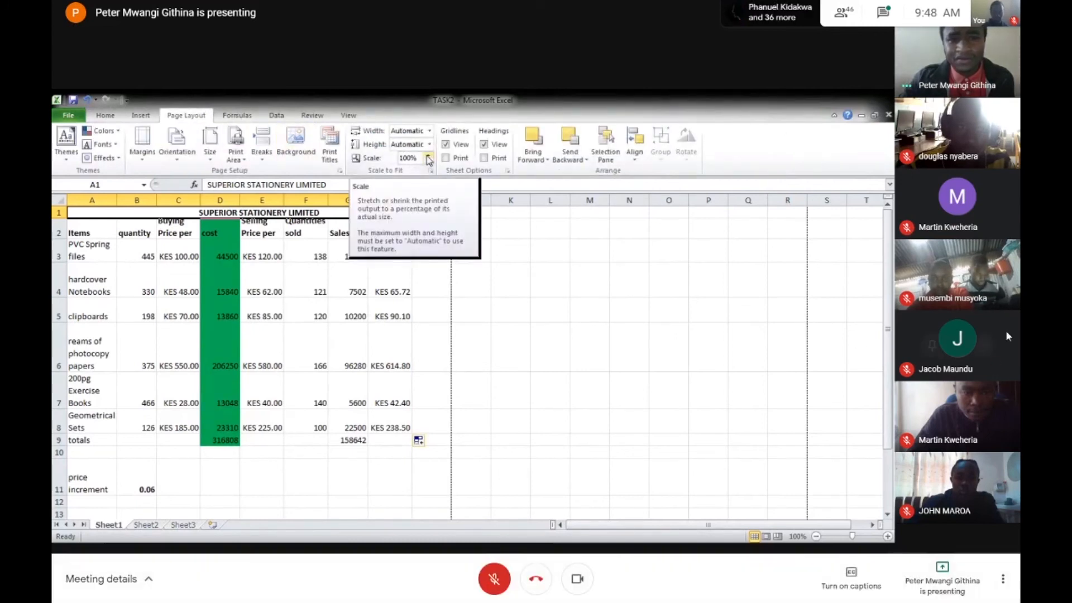
# Step: Look through the list of people in the Google Meet call
pyautogui.click(840, 13)
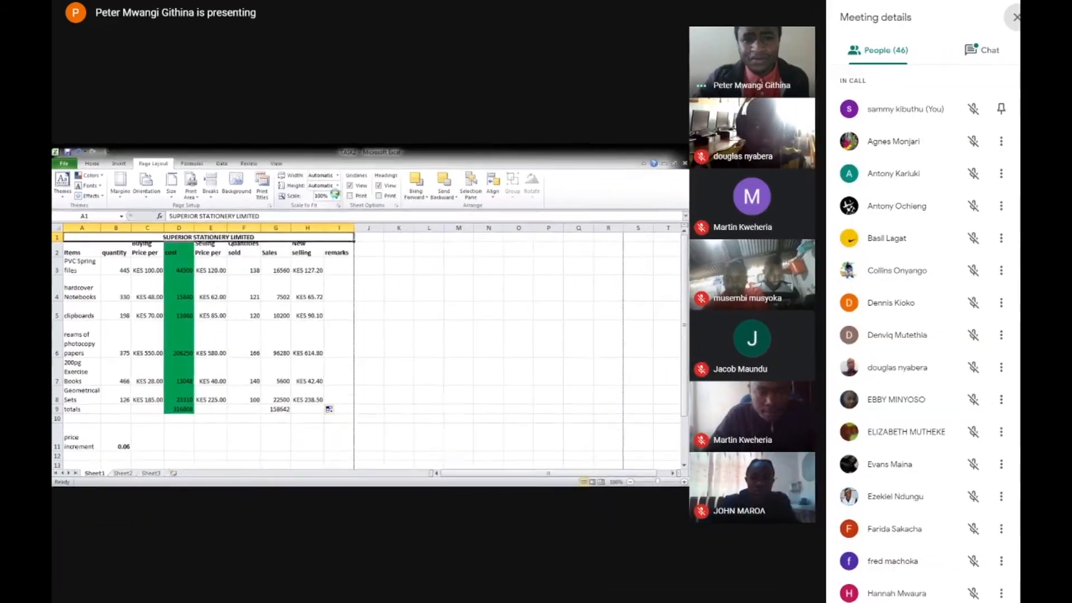
pyautogui.scroll(-3, 974, 249)
pyautogui.scroll(-5, 975, 250)
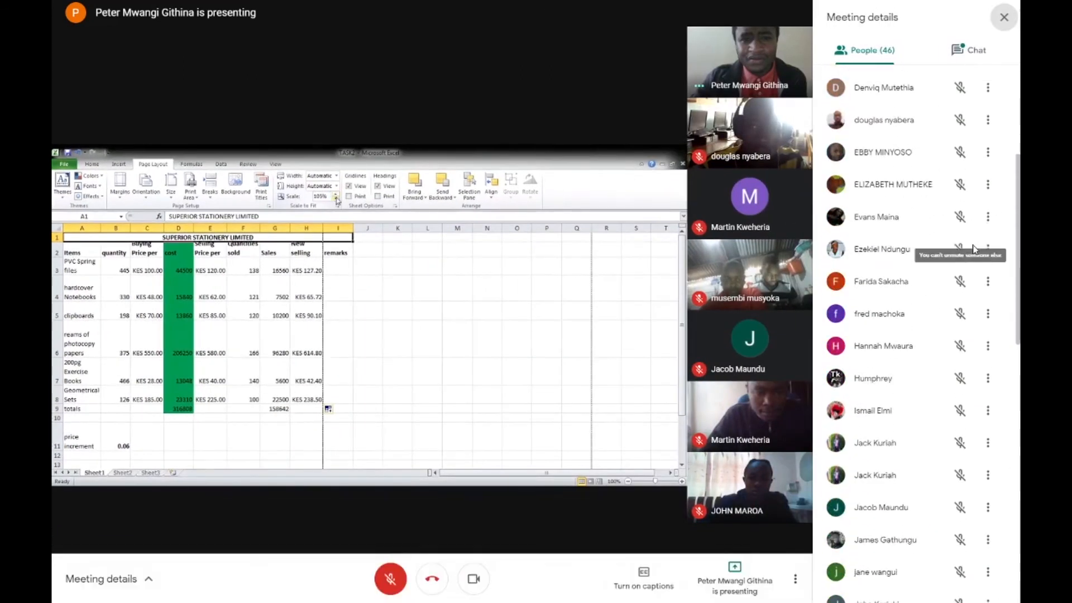
pyautogui.scroll(-5, 974, 250)
pyautogui.scroll(4, 975, 250)
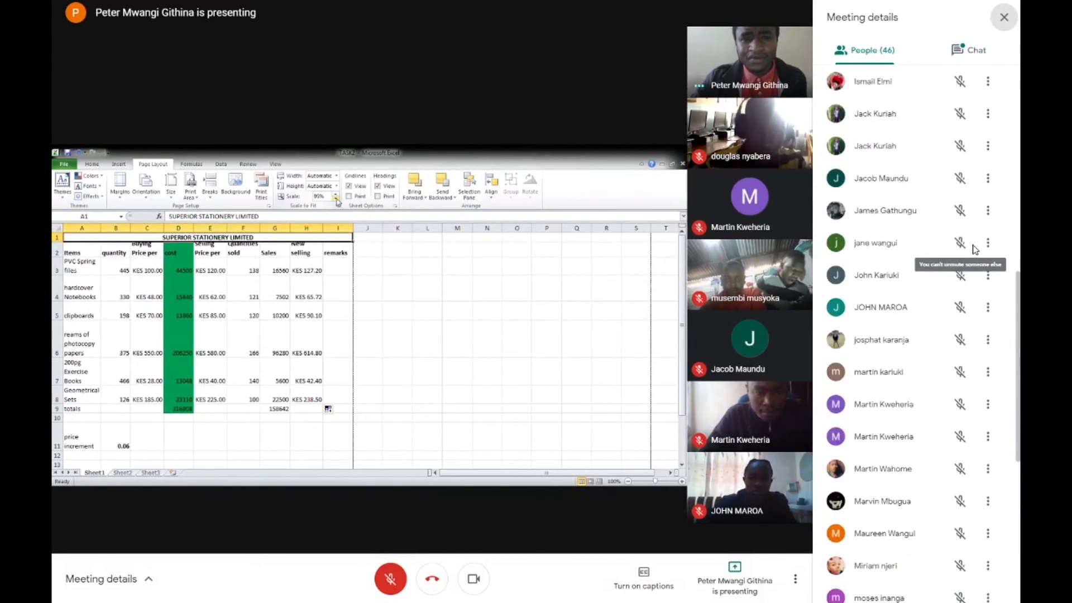
pyautogui.scroll(-4, 974, 249)
pyautogui.scroll(-4, 975, 250)
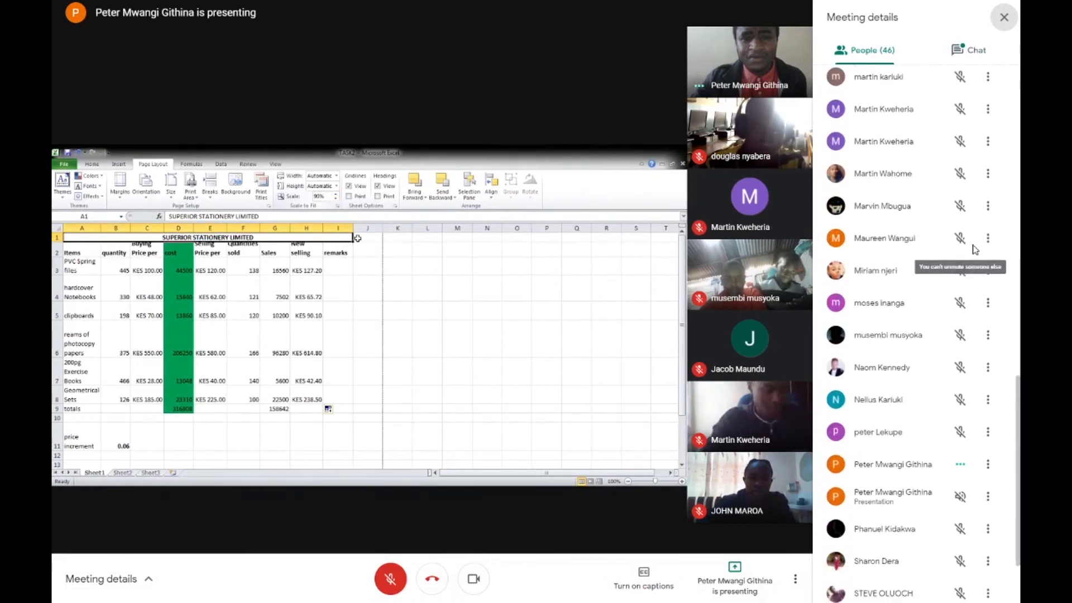
pyautogui.scroll(2, 974, 250)
pyautogui.scroll(4, 975, 250)
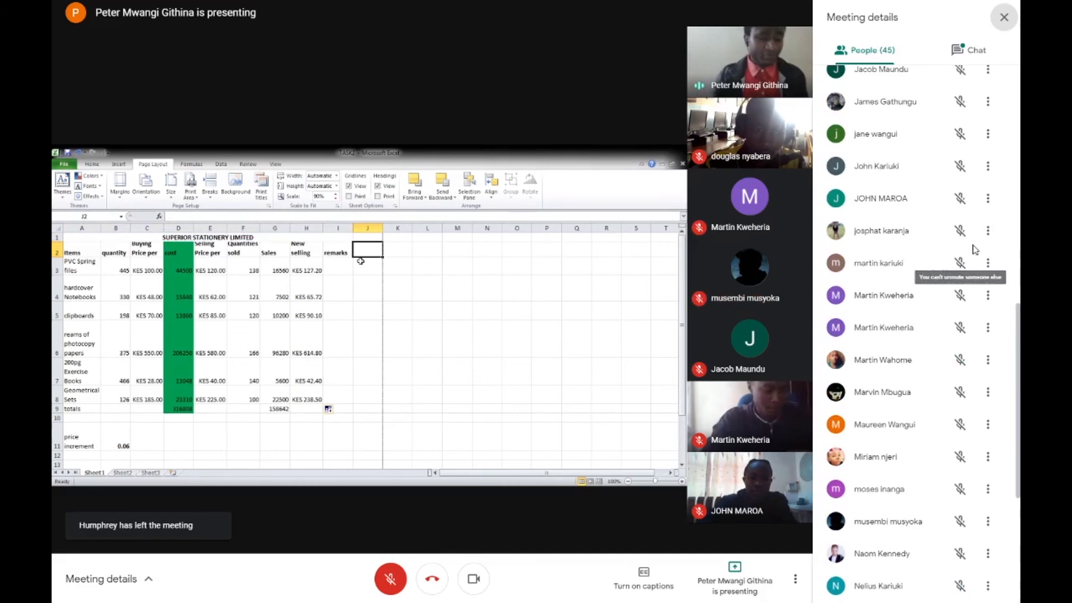
pyautogui.scroll(6, 974, 249)
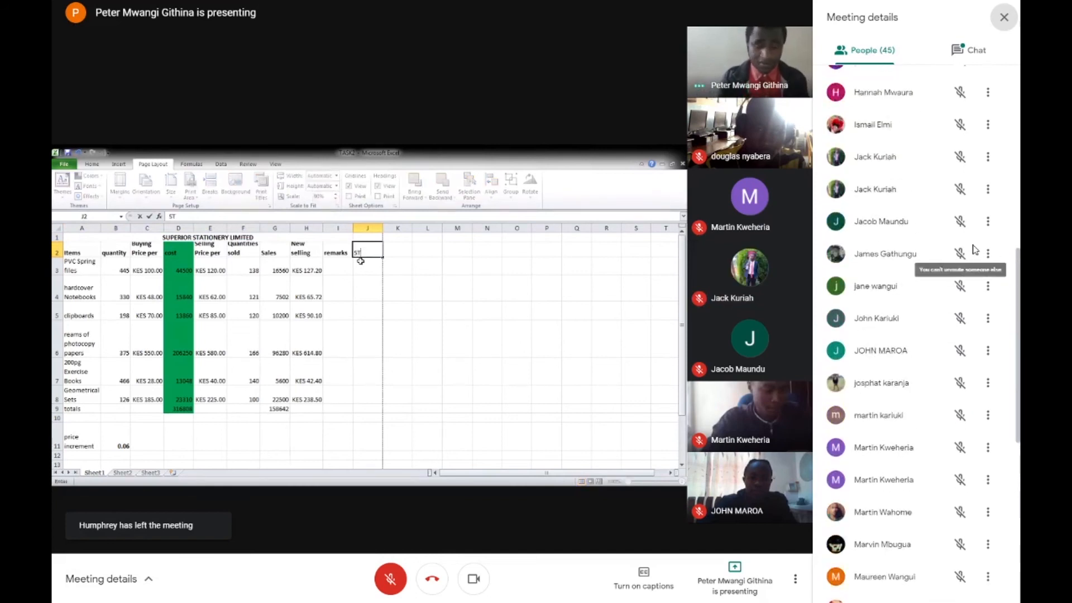
pyautogui.scroll(5, 975, 249)
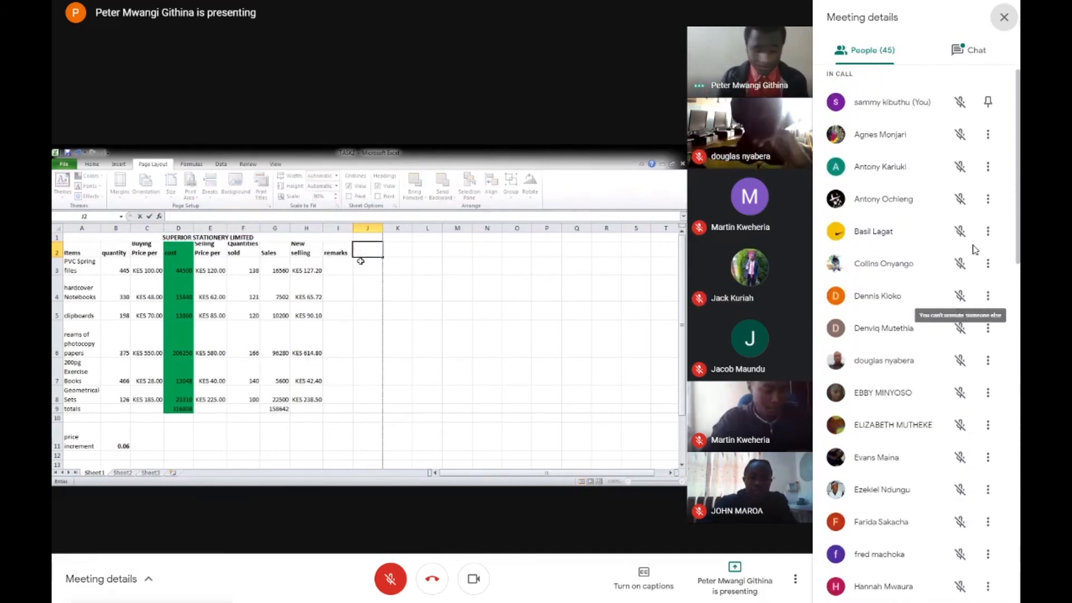
pyautogui.scroll(-5, 975, 249)
pyautogui.scroll(-15, 975, 250)
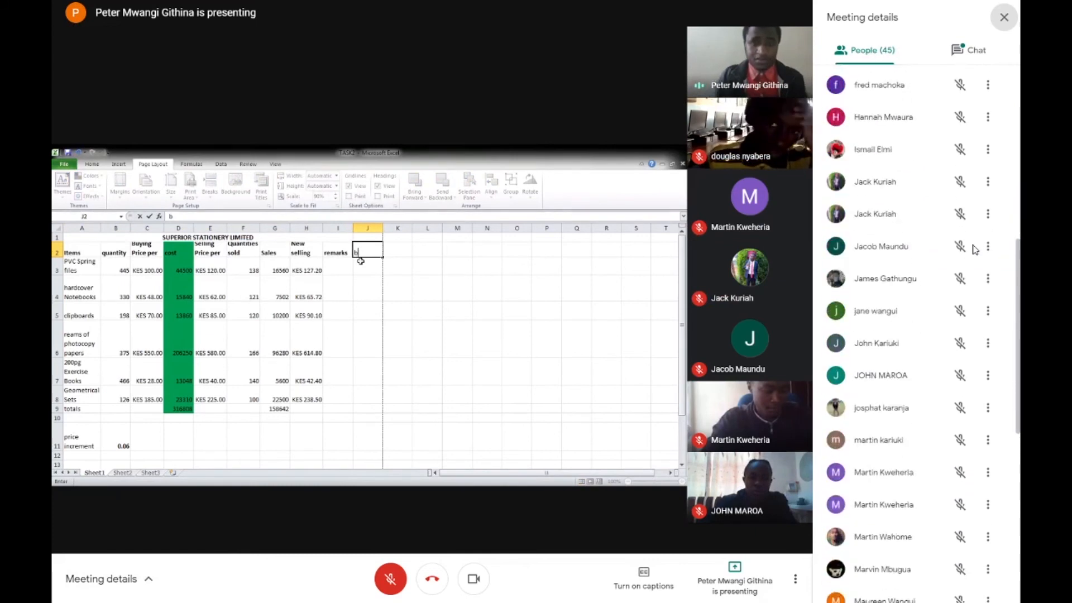
pyautogui.scroll(17, 975, 250)
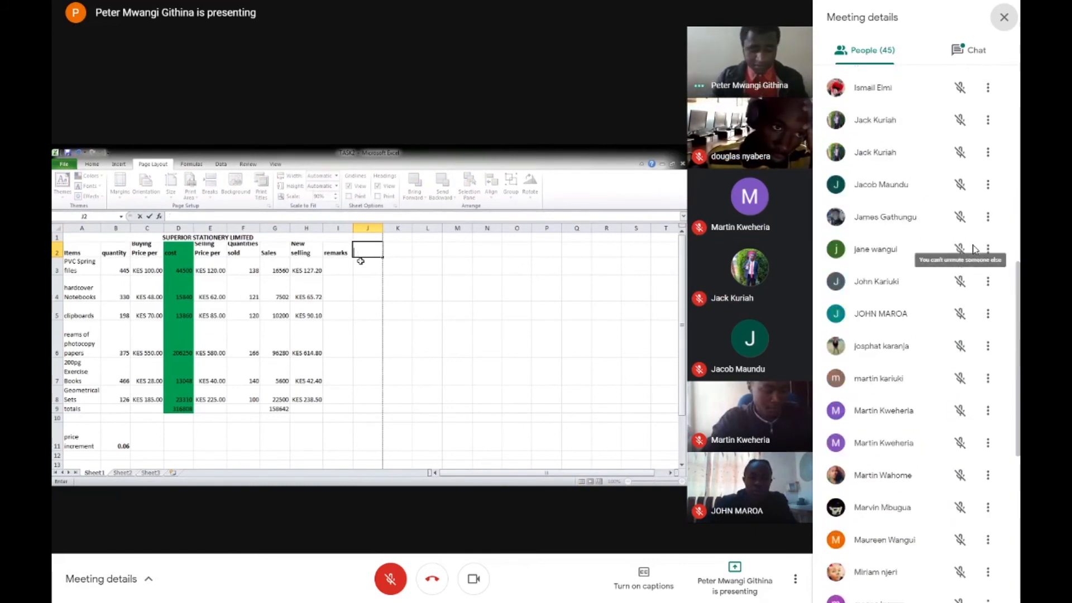
# Step: Read the recent messages in the meeting chat and close the meeting details
pyautogui.click(970, 50)
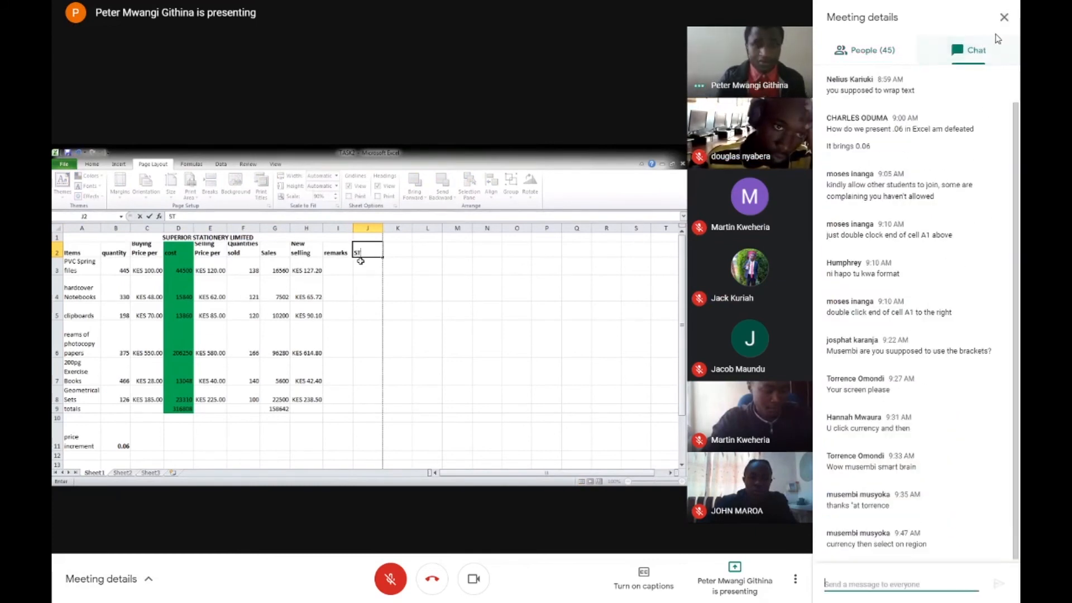
pyautogui.scroll(1, 916, 206)
pyautogui.scroll(-1, 917, 206)
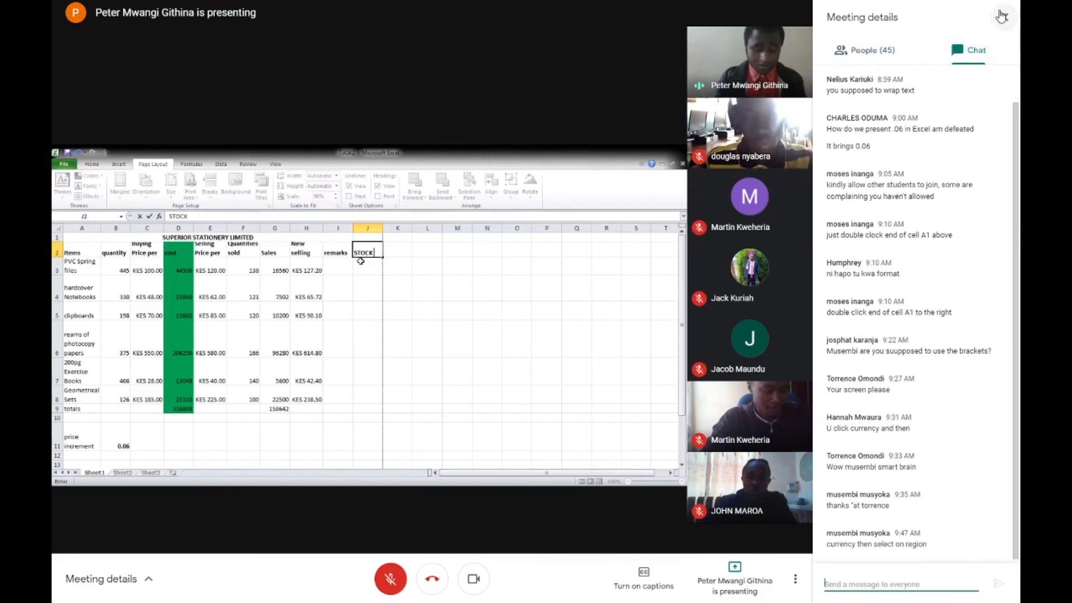
pyautogui.click(1003, 17)
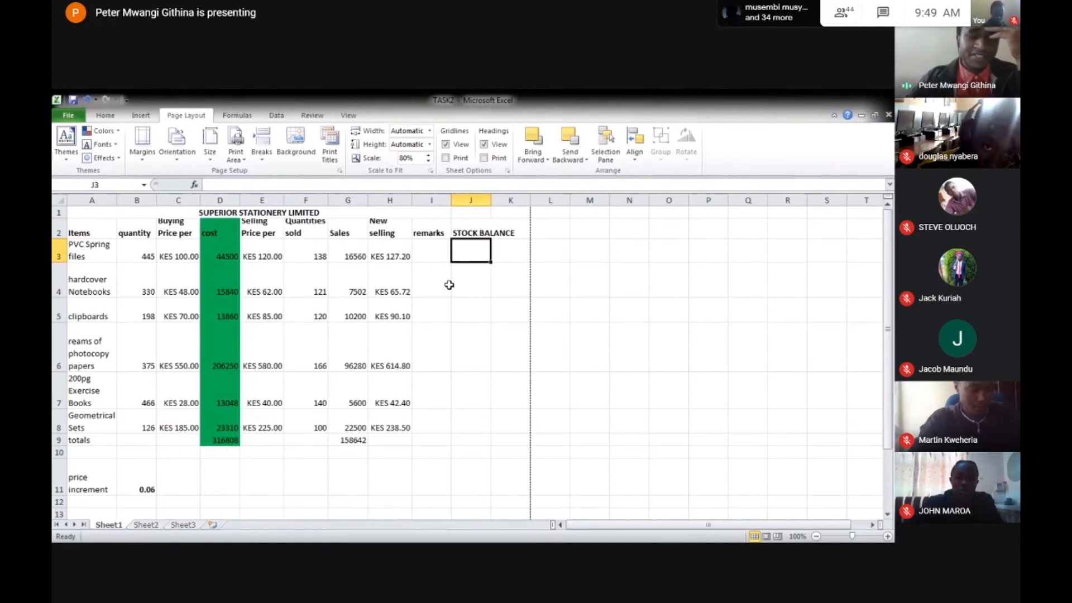
# Step: Examine the column headings and the PVC Spring files row to identify the quantity and quantities sold cells for the stock balance
pyautogui.click(174, 225)
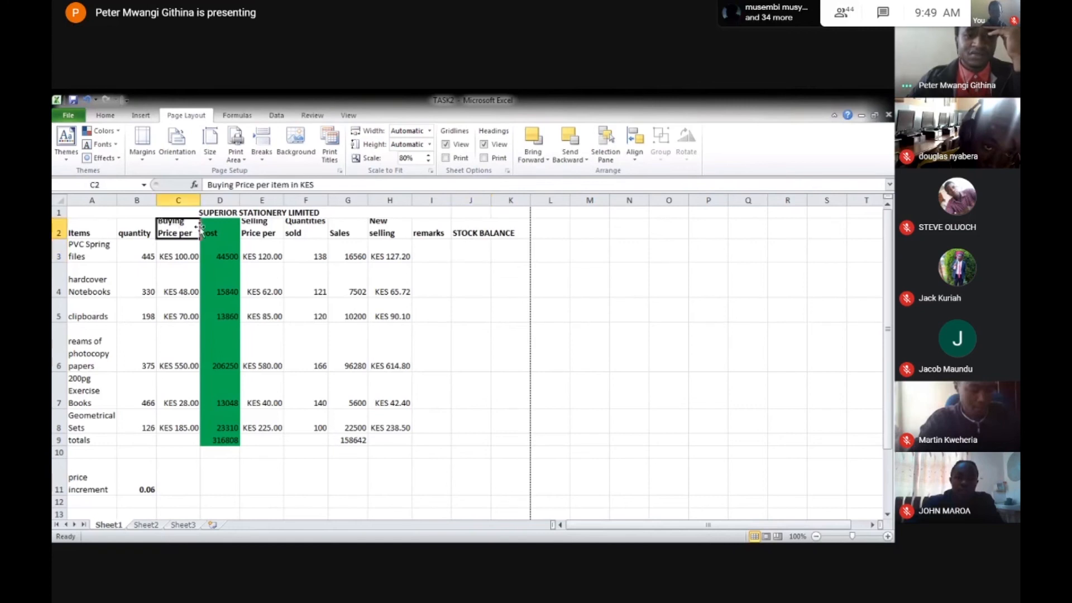
pyautogui.click(263, 229)
pyautogui.click(300, 232)
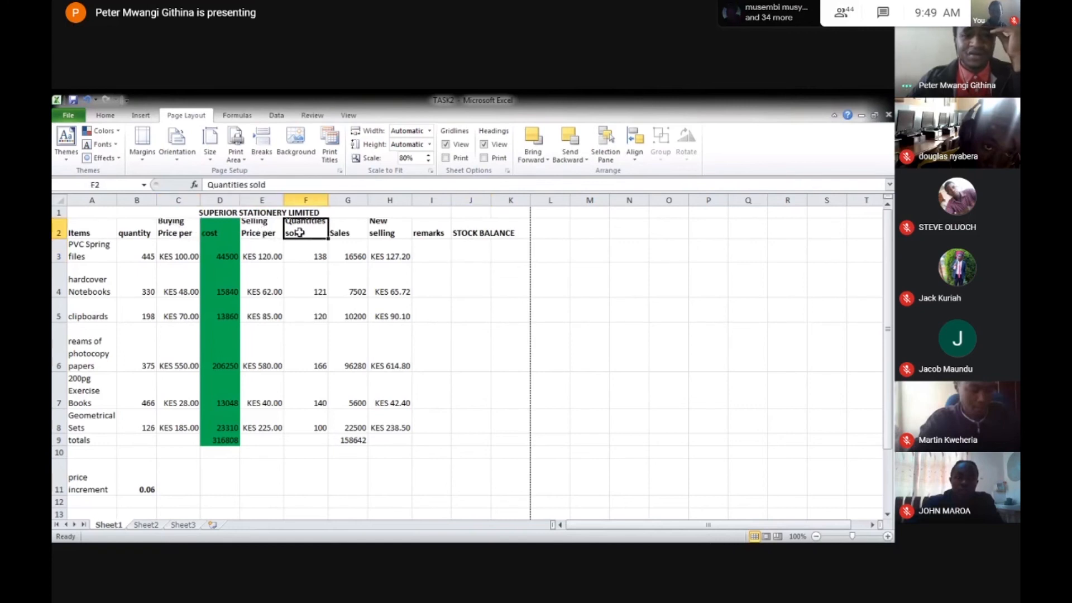
pyautogui.click(144, 235)
pyautogui.click(145, 258)
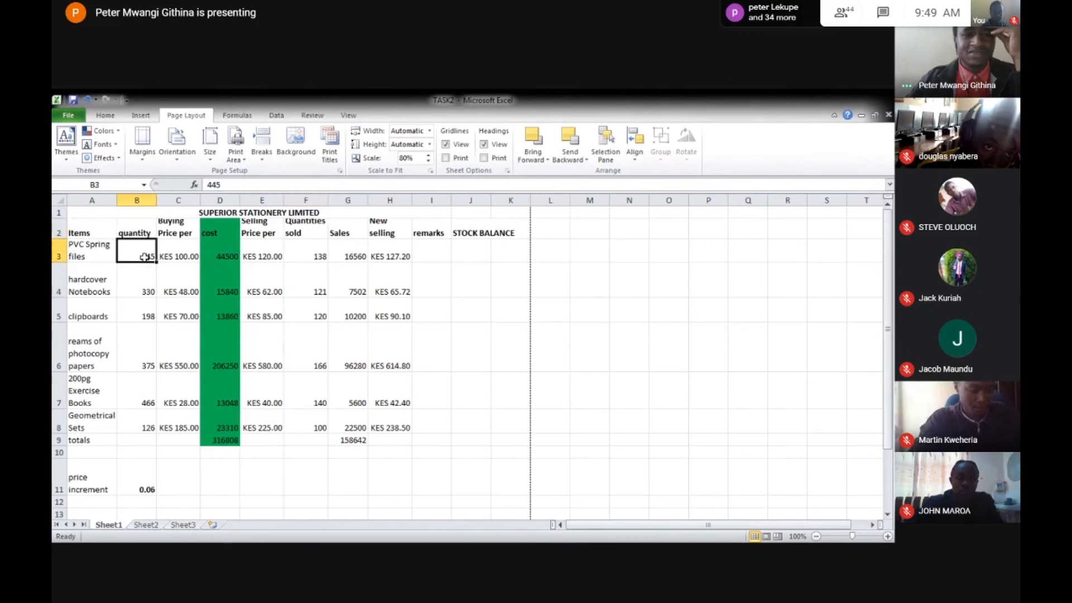
pyautogui.click(302, 234)
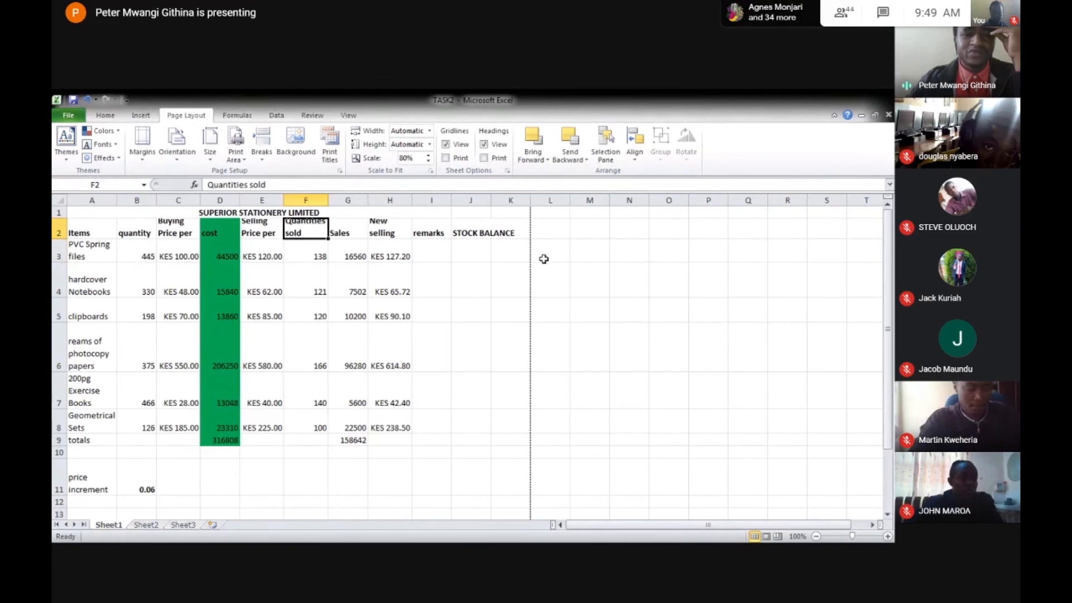
pyautogui.click(476, 254)
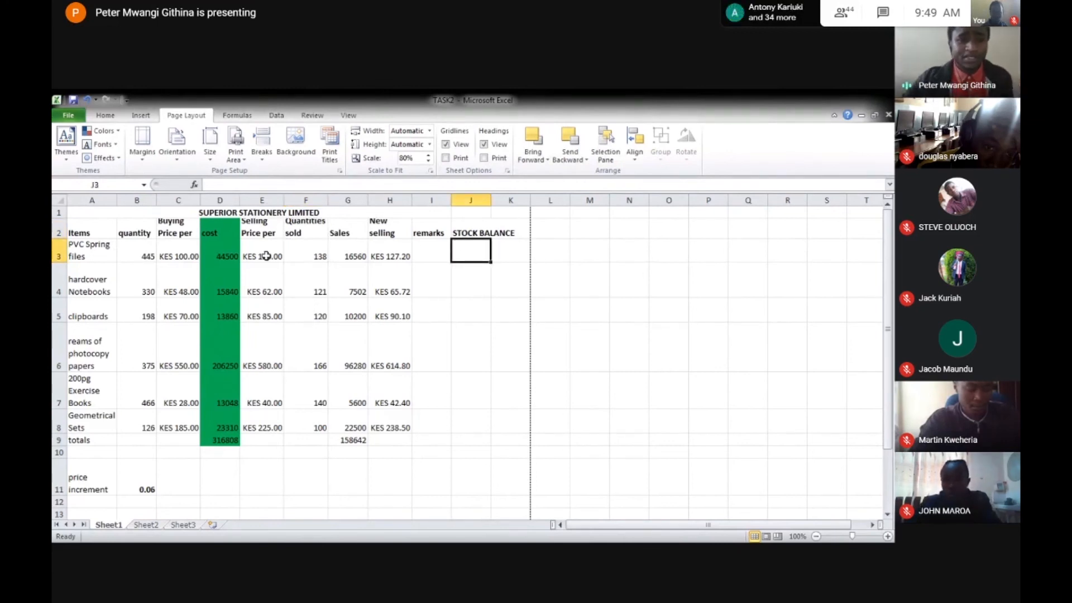
pyautogui.click(179, 254)
pyautogui.click(140, 257)
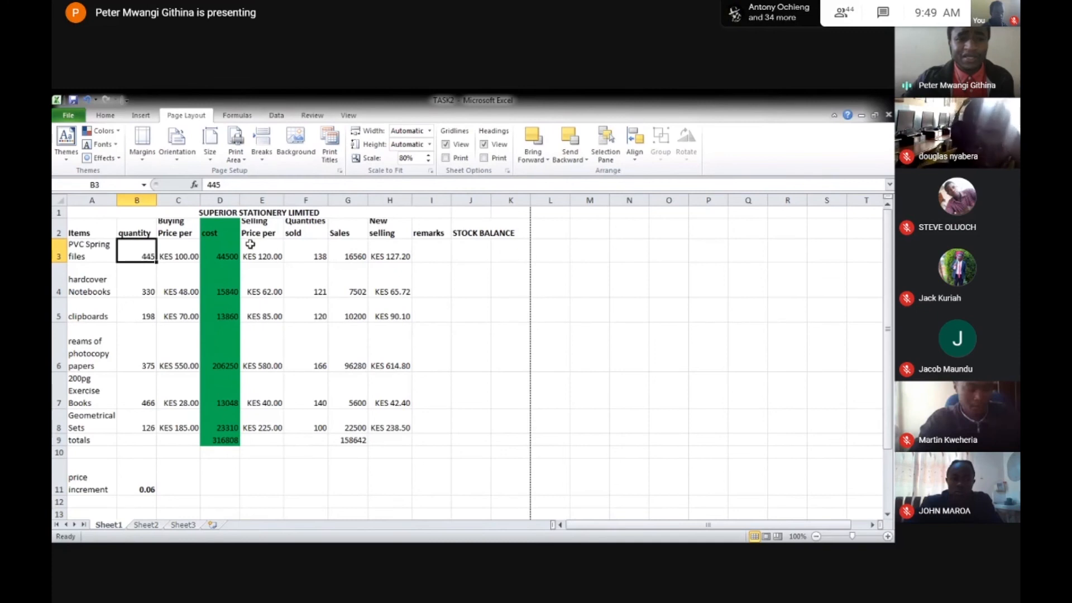
pyautogui.click(312, 248)
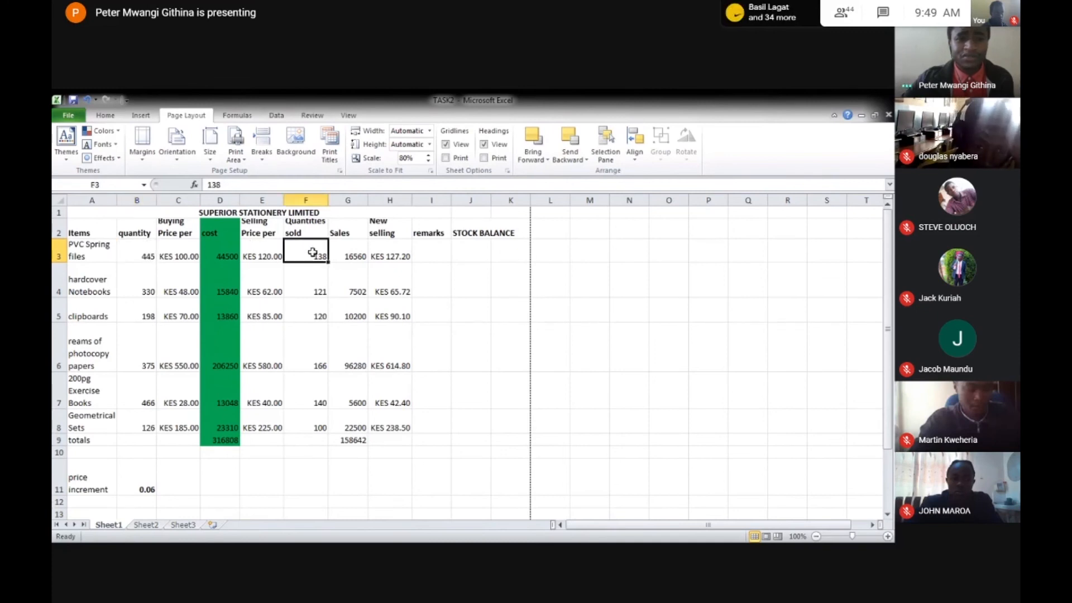
# Step: Calculate the PVC Spring files stock balance in J3 with =B3-F3 and fill the formula down to J8
pyautogui.click(481, 253)
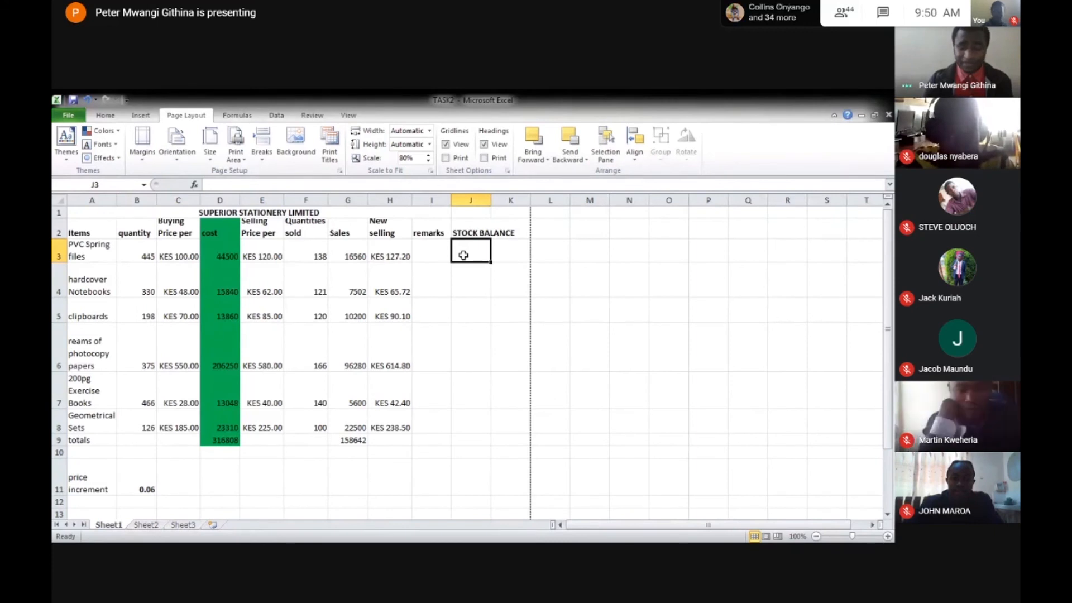
pyautogui.write('=')
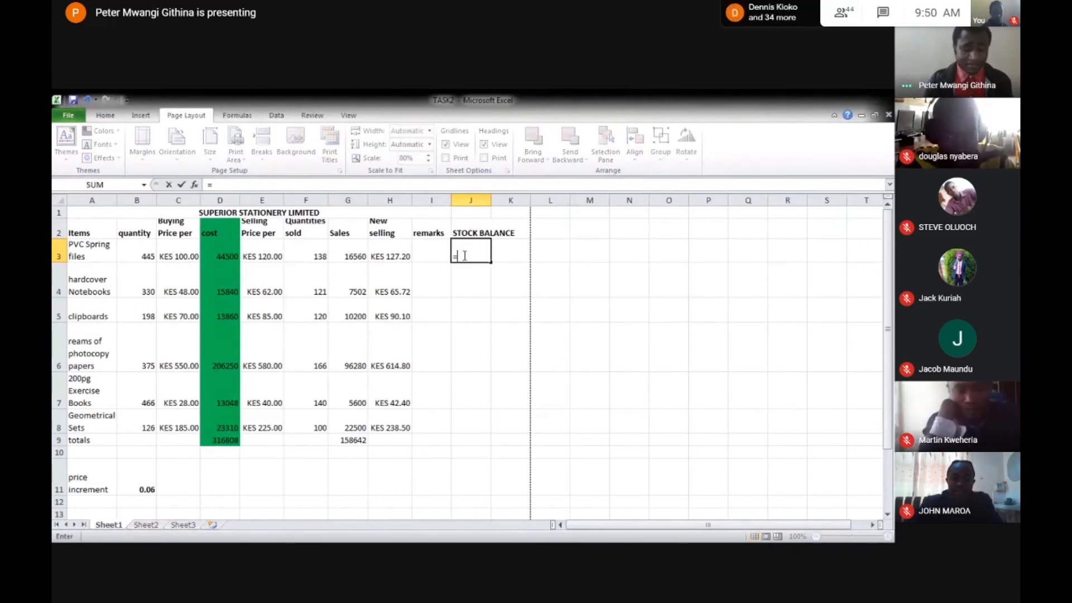
pyautogui.write('B3')
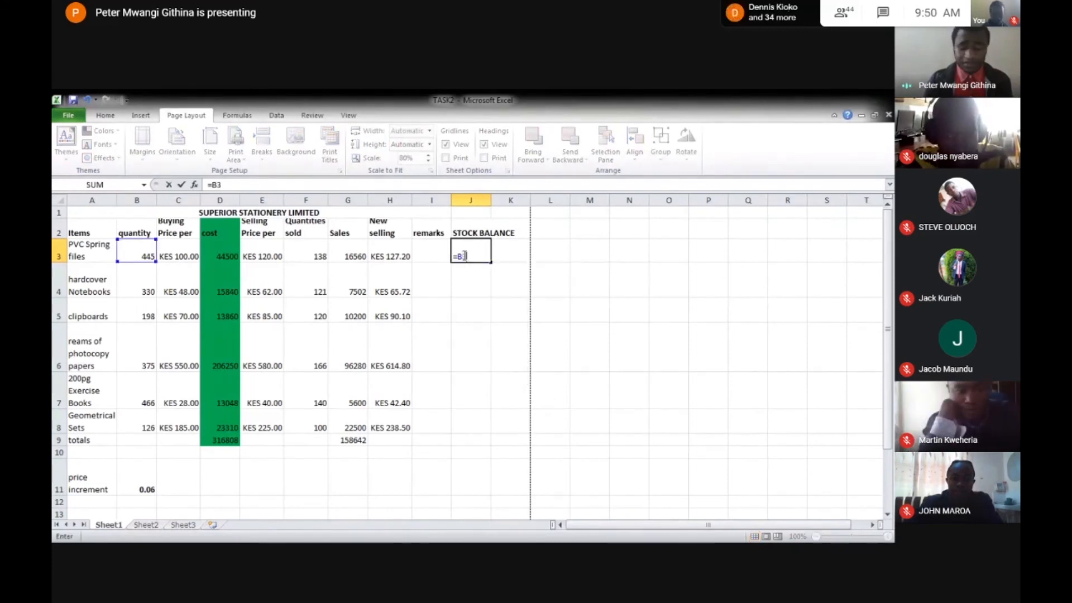
pyautogui.write('-')
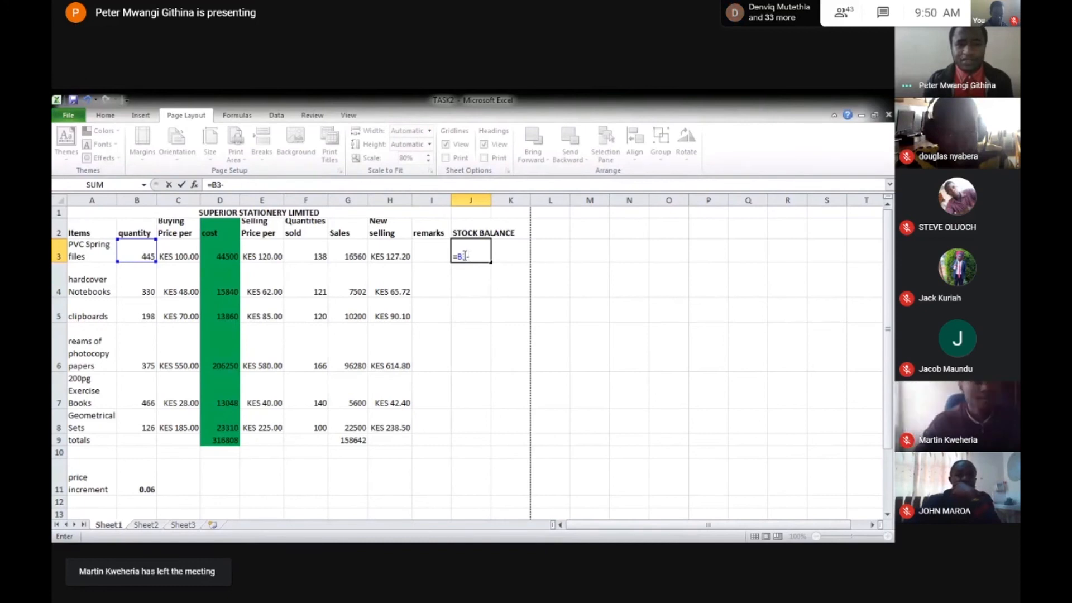
pyautogui.write('F3')
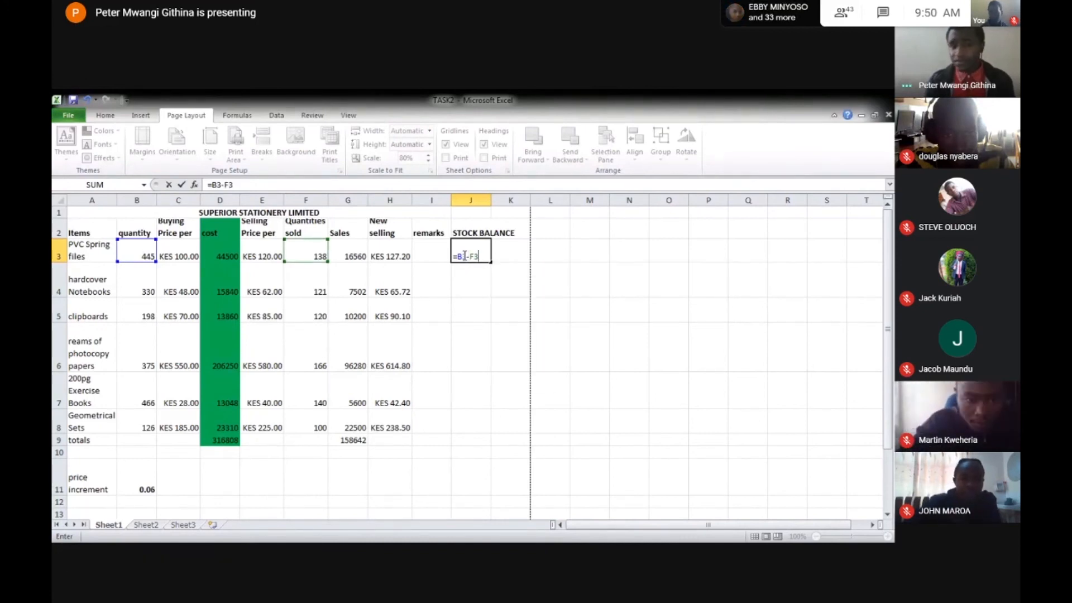
pyautogui.press('Return')
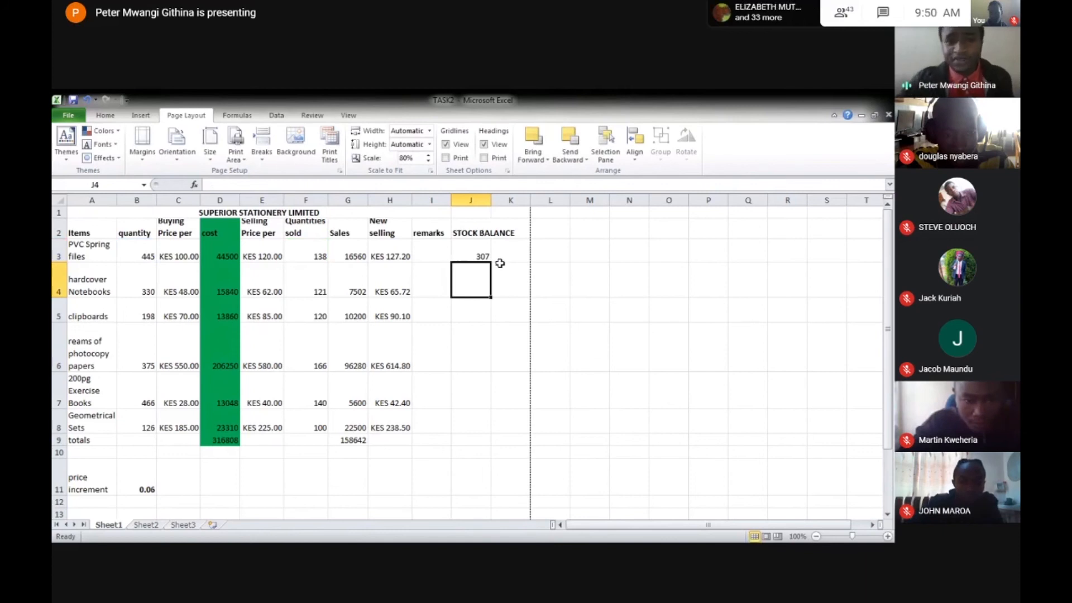
pyautogui.click(461, 254)
pyautogui.moveTo(490, 260); pyautogui.dragTo(490, 436)
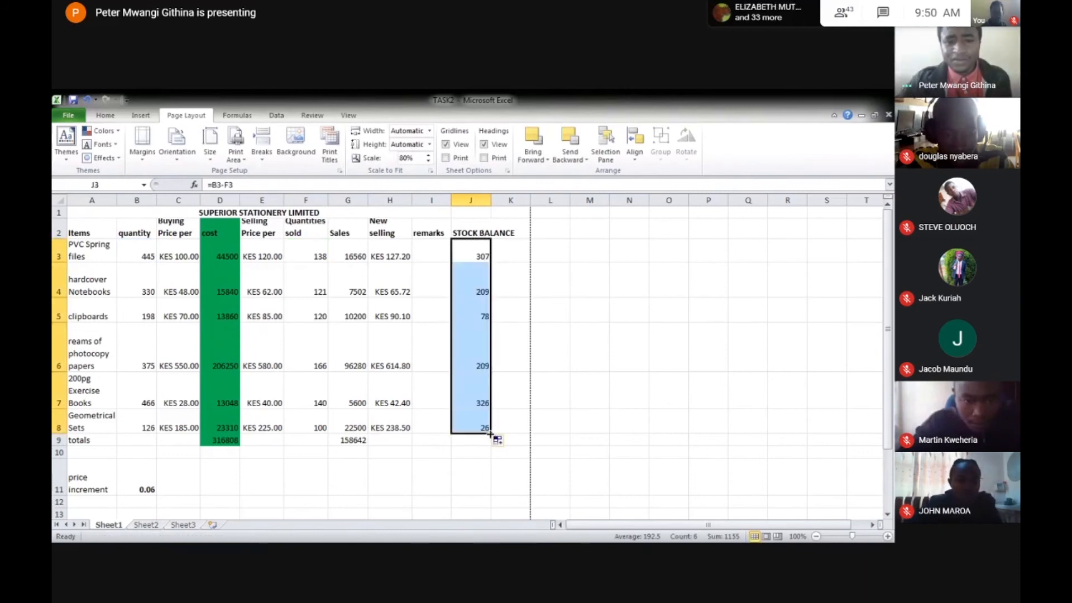
# Step: Review the stock balances for PVC Spring files, clipboards and Geometrical Sets against the empty remarks column
pyautogui.click(391, 342)
pyautogui.click(473, 253)
pyautogui.click(430, 251)
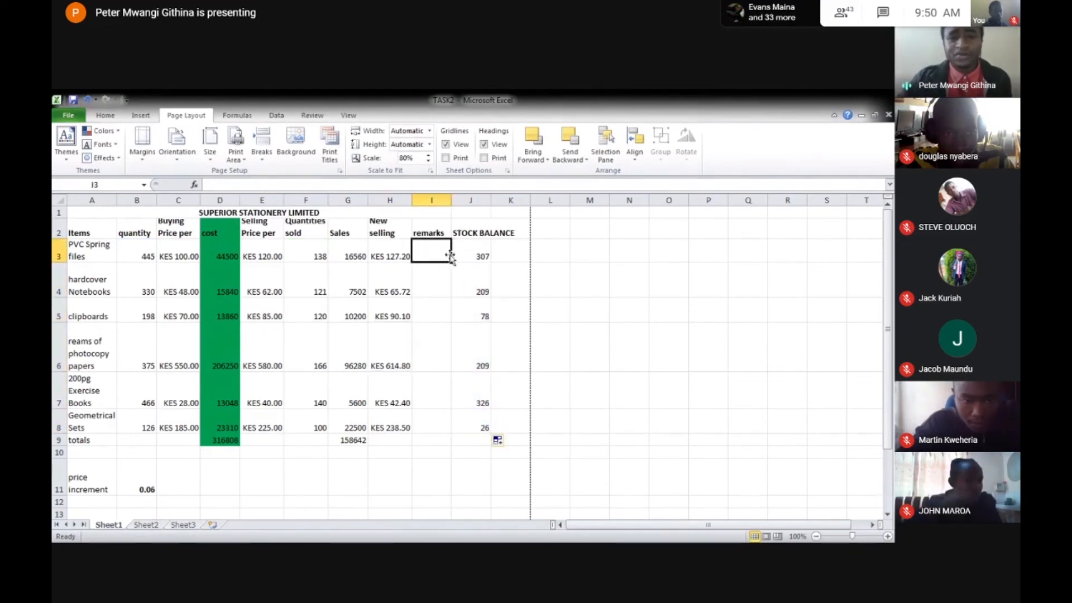
pyautogui.click(478, 251)
pyautogui.click(432, 251)
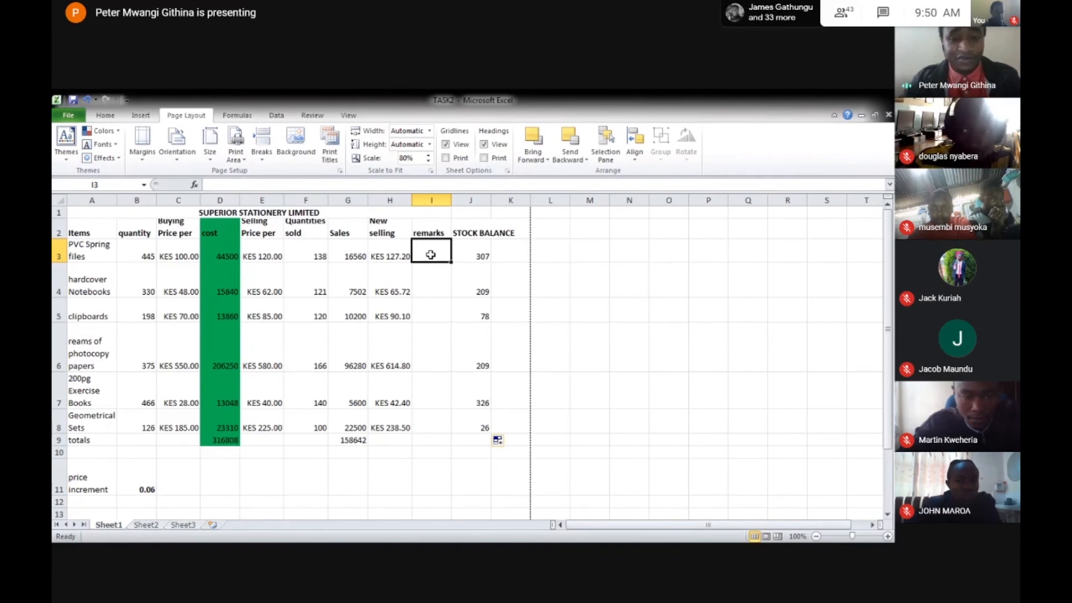
pyautogui.click(466, 253)
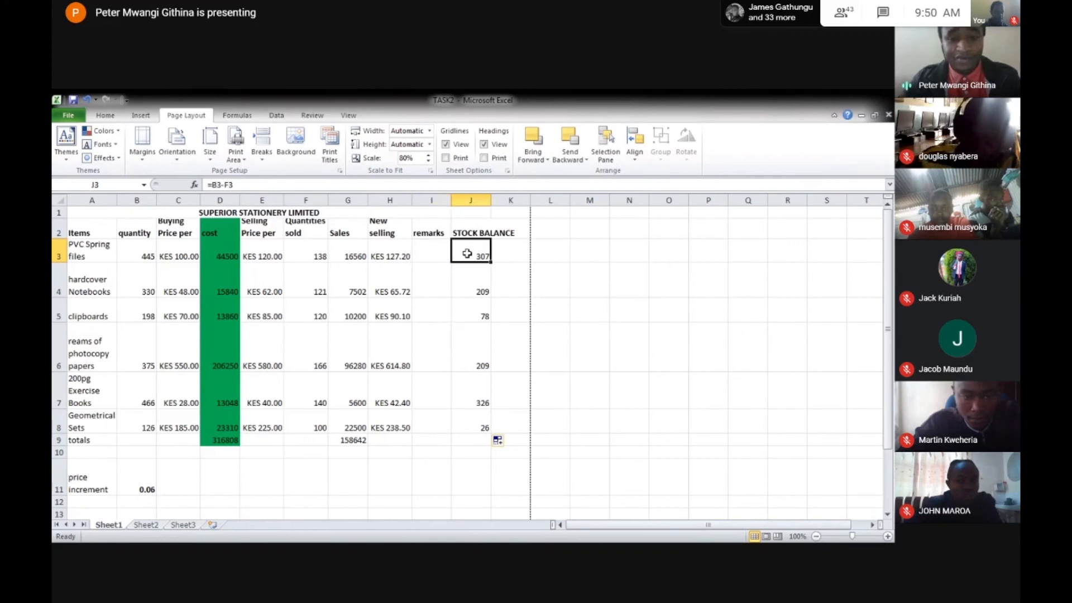
pyautogui.click(486, 431)
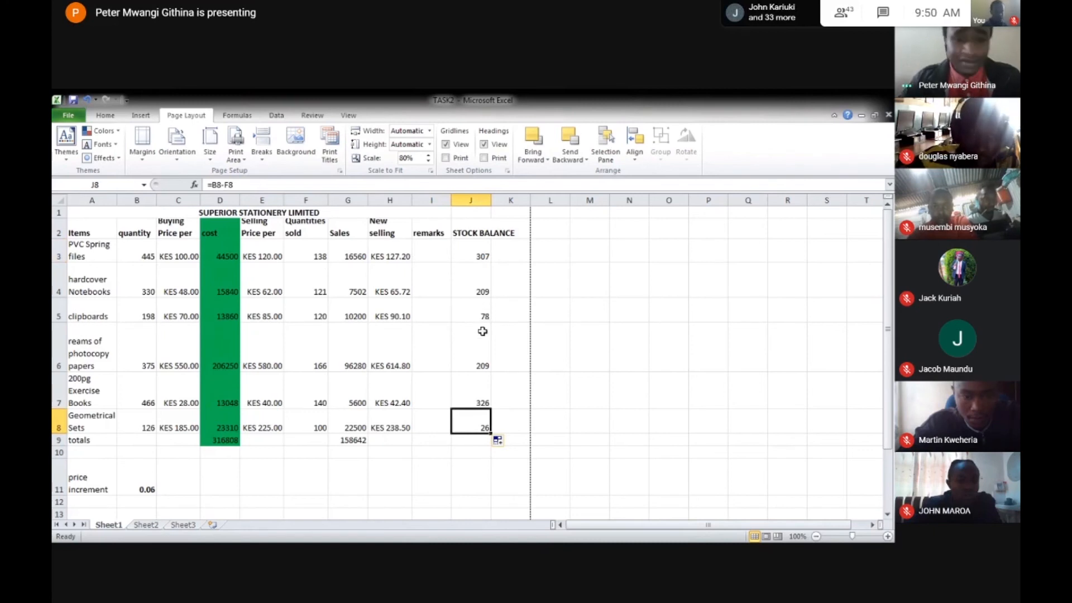
pyautogui.click(484, 311)
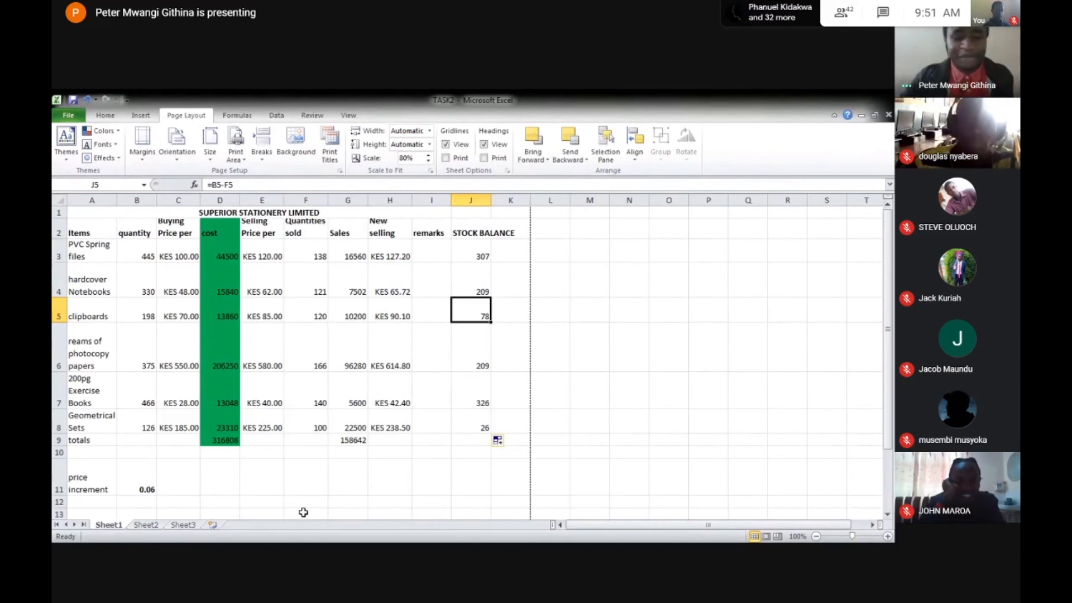
# Step: Start an IF formula in remarks cell I3 that tests whether the stock balance meets J3<150
pyautogui.click(428, 254)
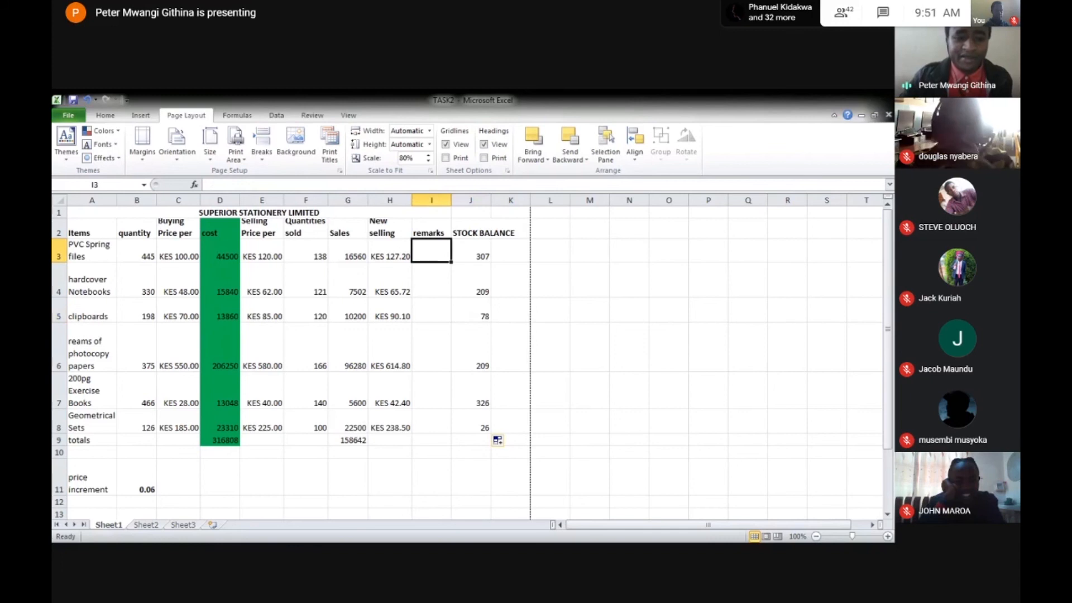
pyautogui.click(319, 550)
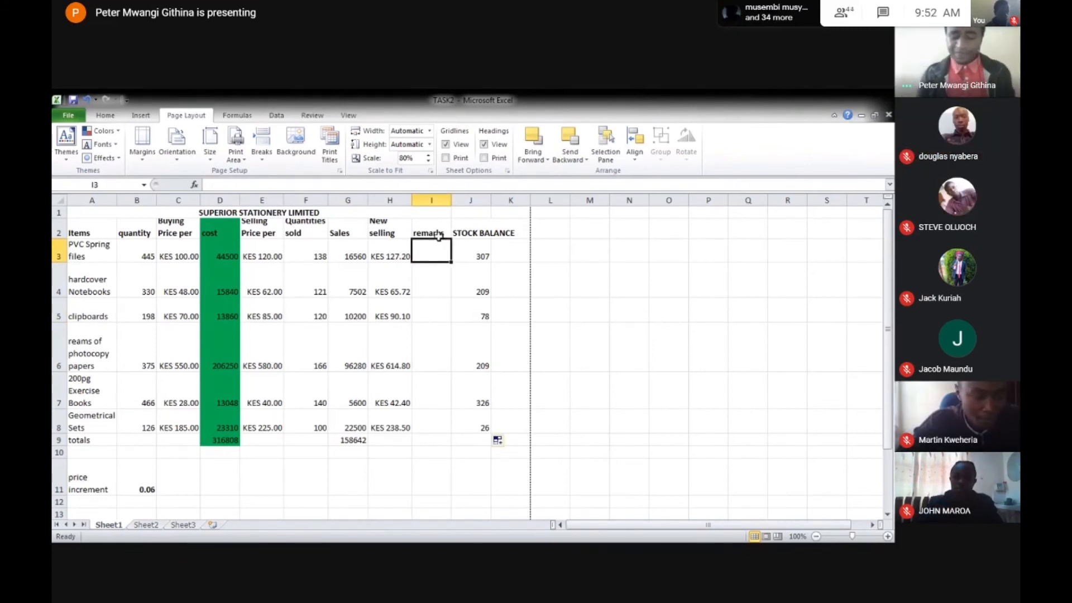
pyautogui.write('=')
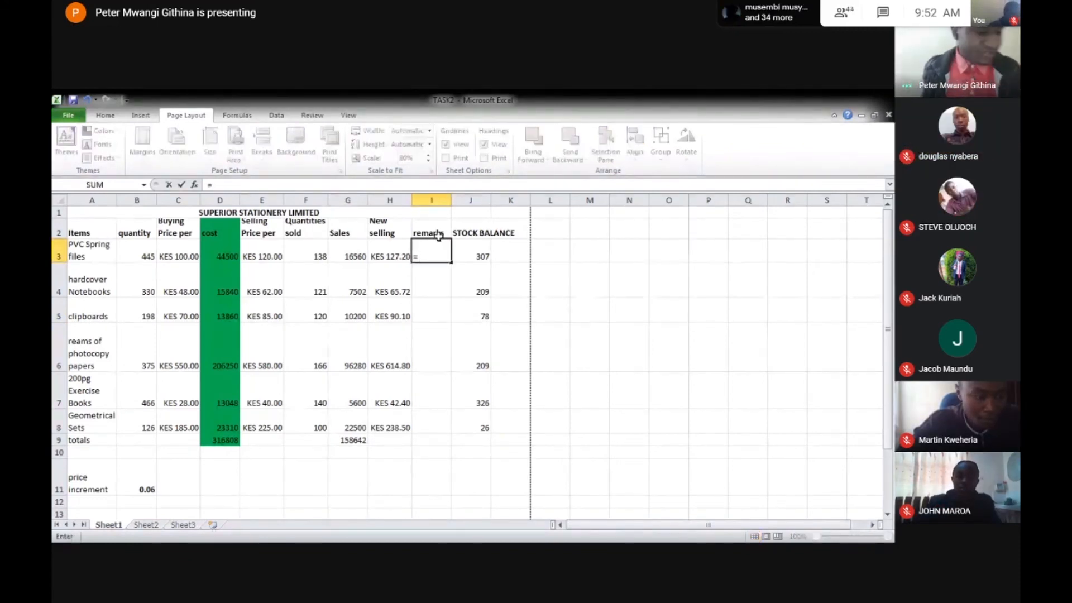
pyautogui.write('I')
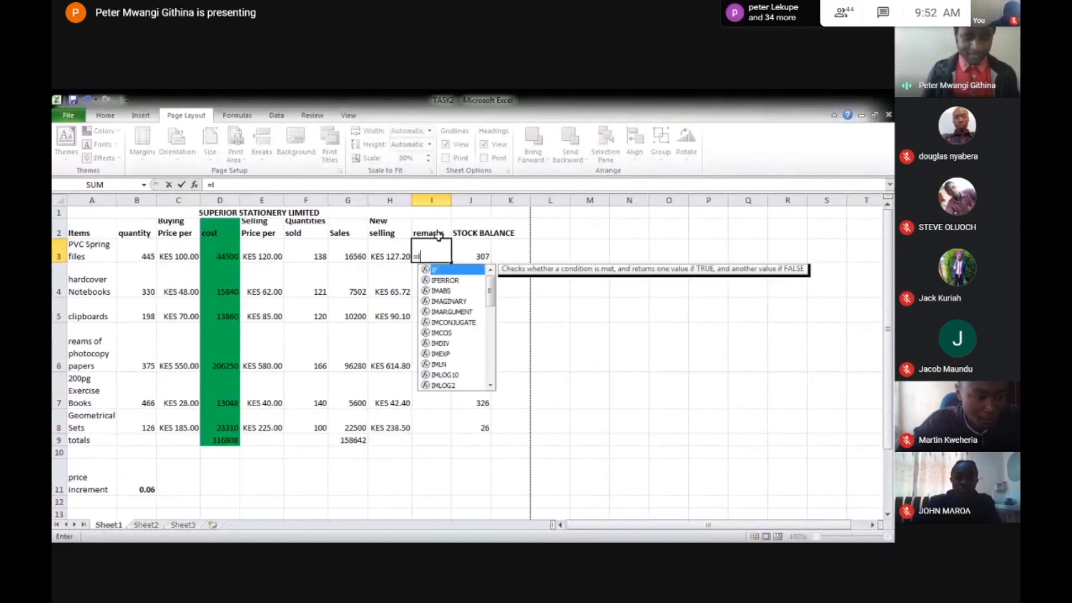
pyautogui.write('F(J')
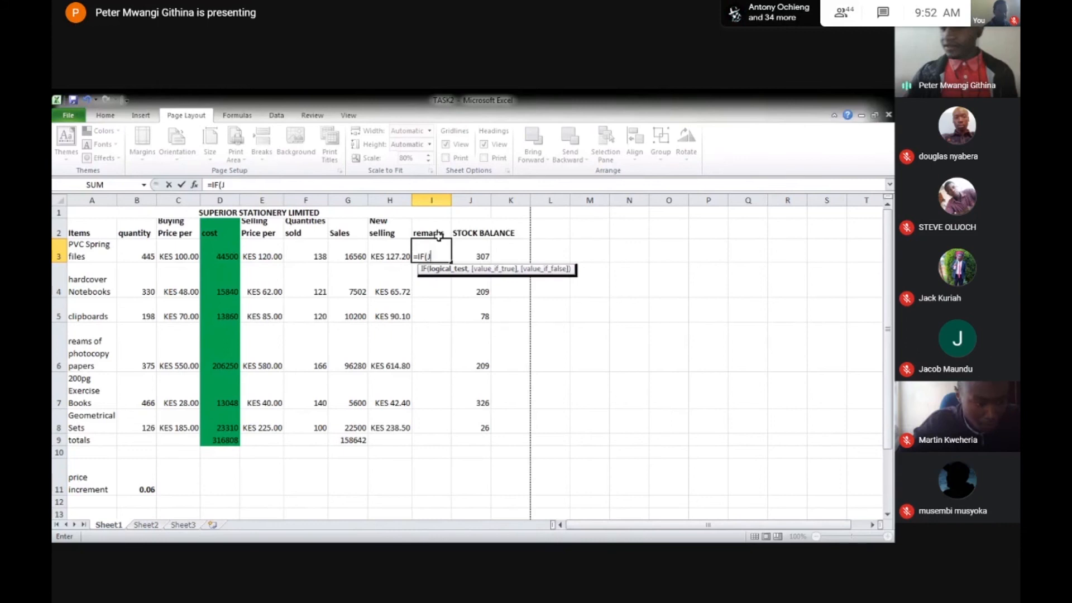
pyautogui.write('3')
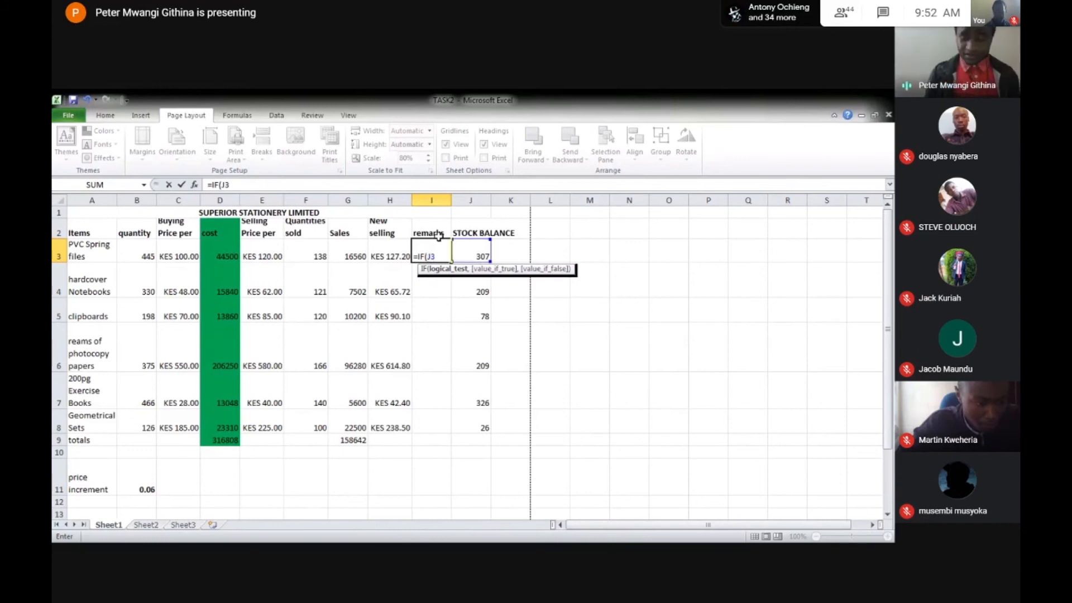
pyautogui.write('.')
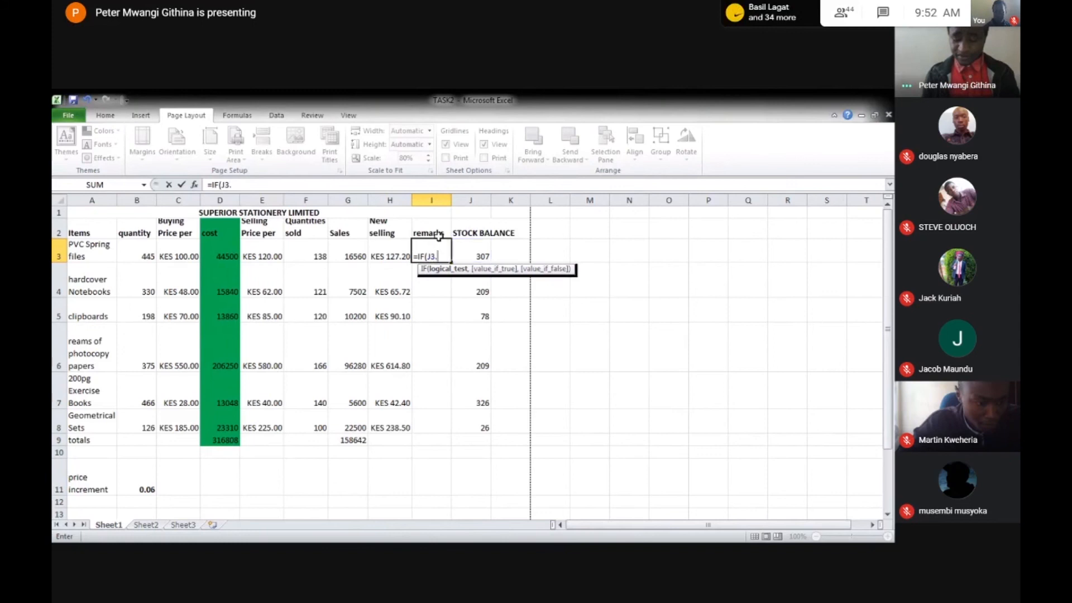
pyautogui.press('BackSpace')
pyautogui.write('>')
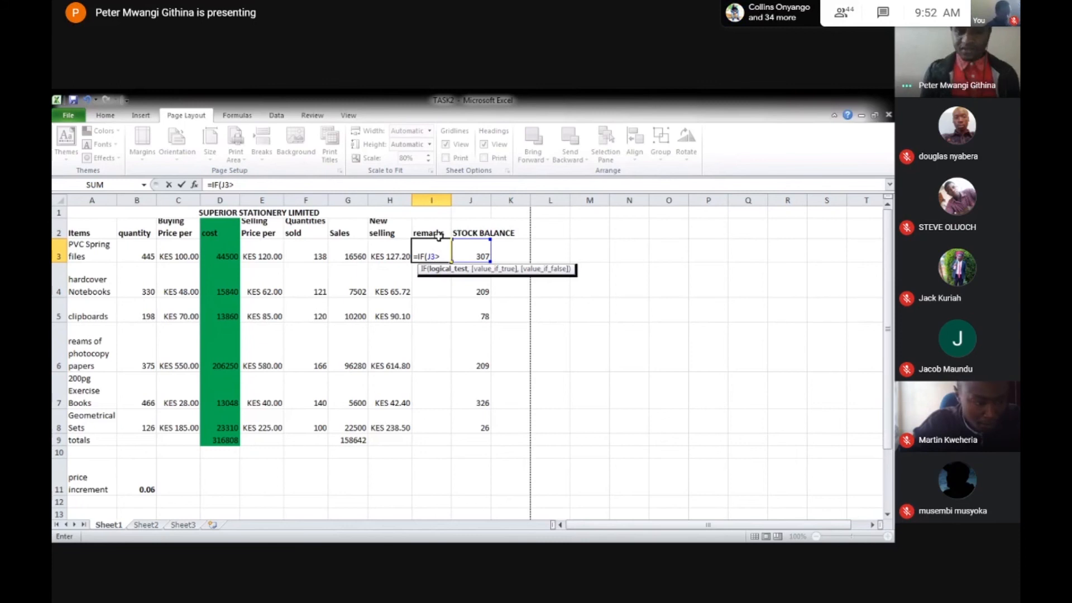
pyautogui.write('<')
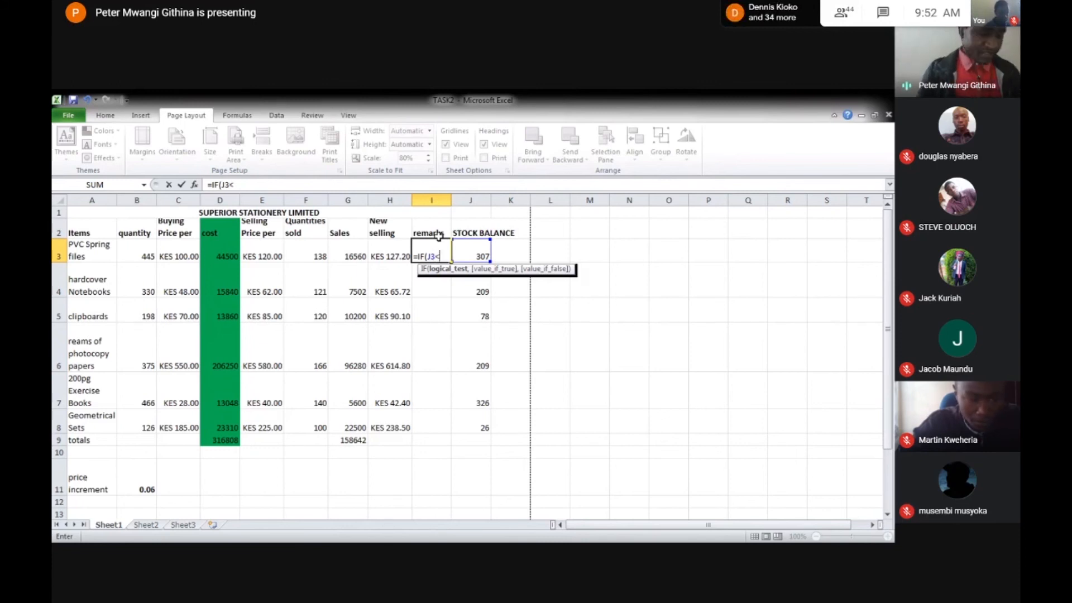
pyautogui.write('15')
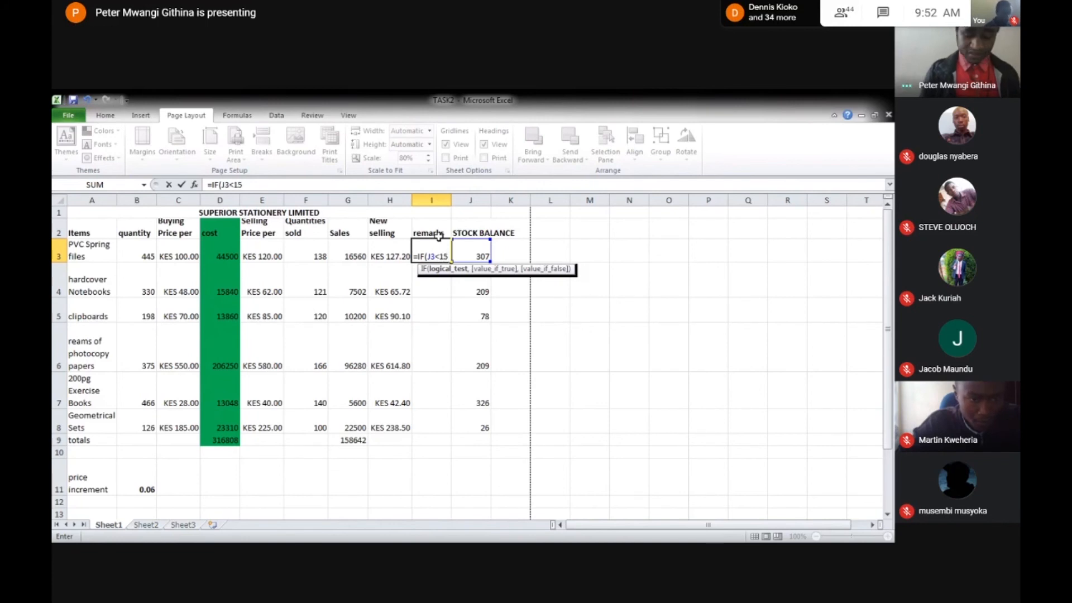
pyautogui.write('0')
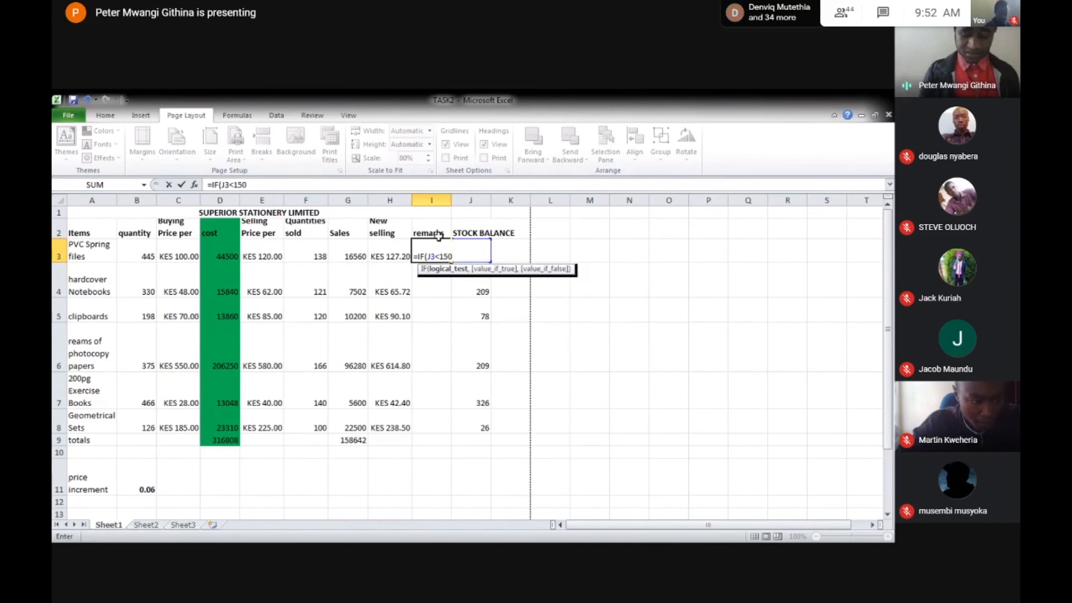
pyautogui.write(',')
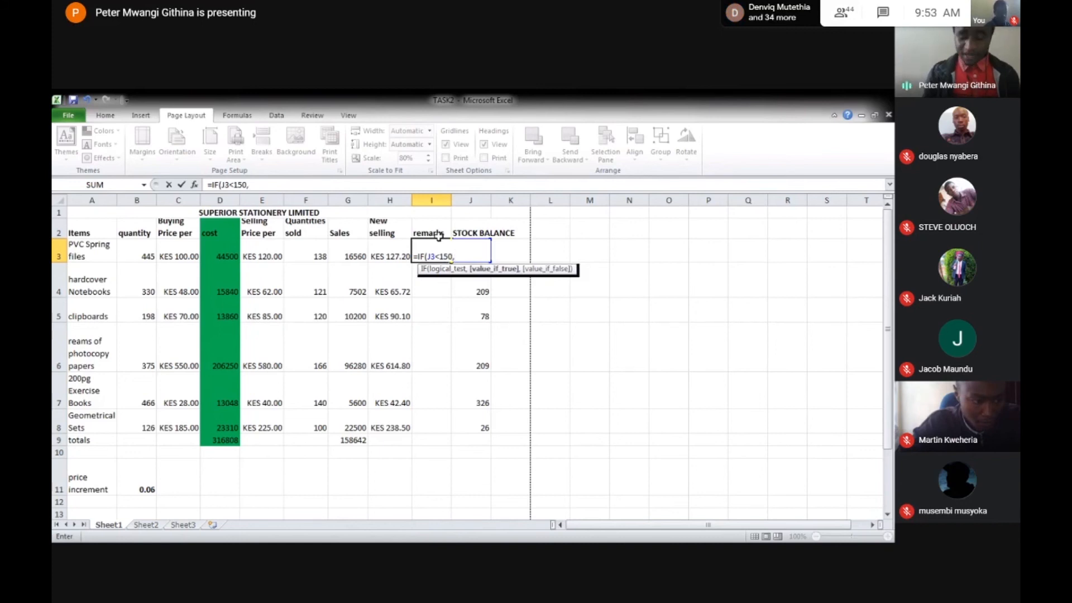
# Step: Make the I3 formula return "REORDER" when its first test is true
pyautogui.write('"')
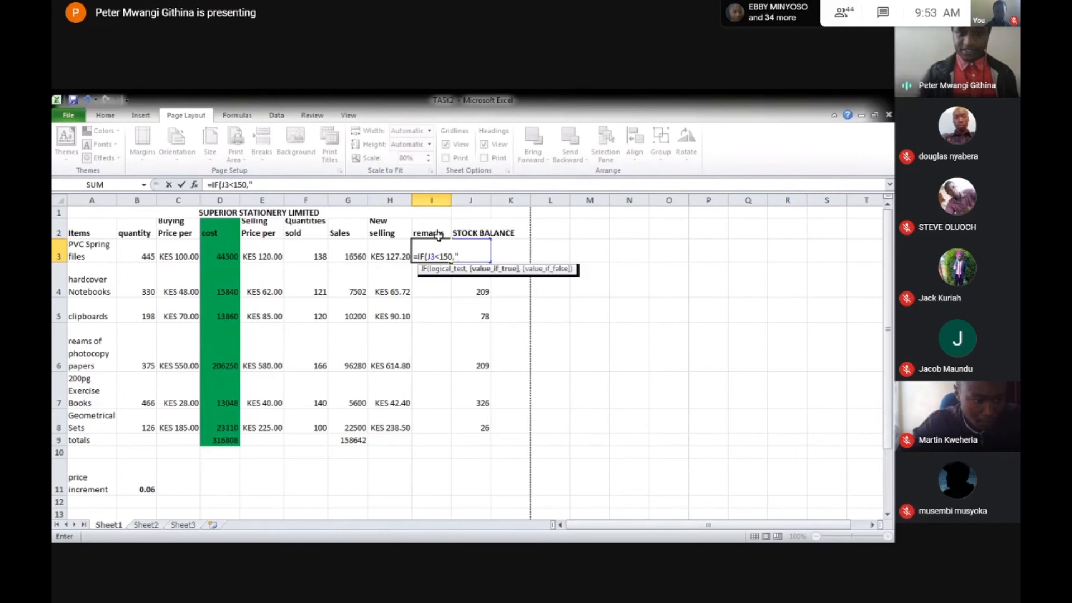
pyautogui.write('REO')
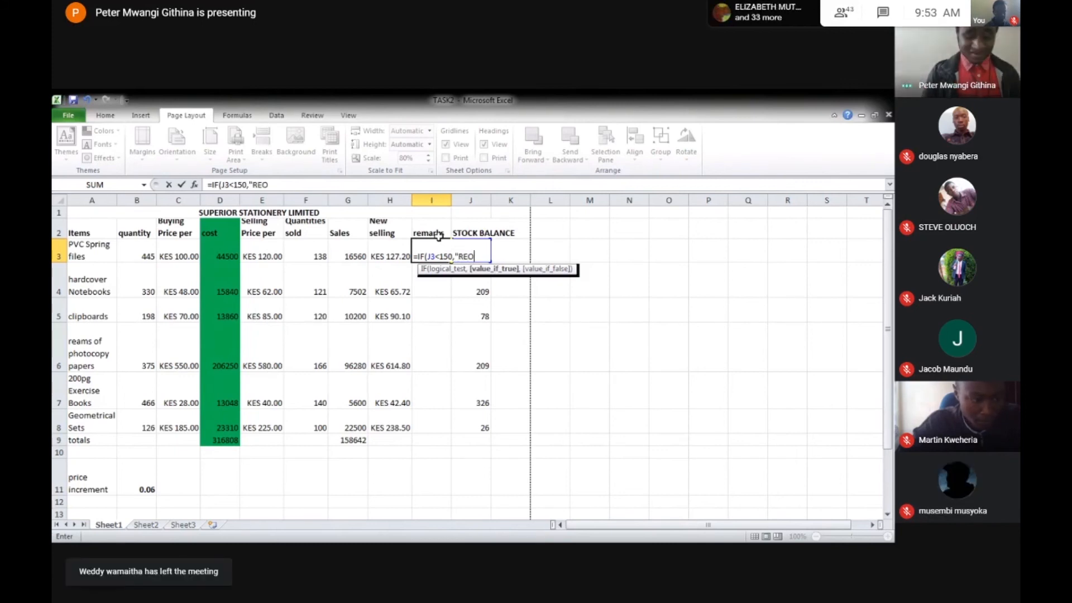
pyautogui.write('RDER')
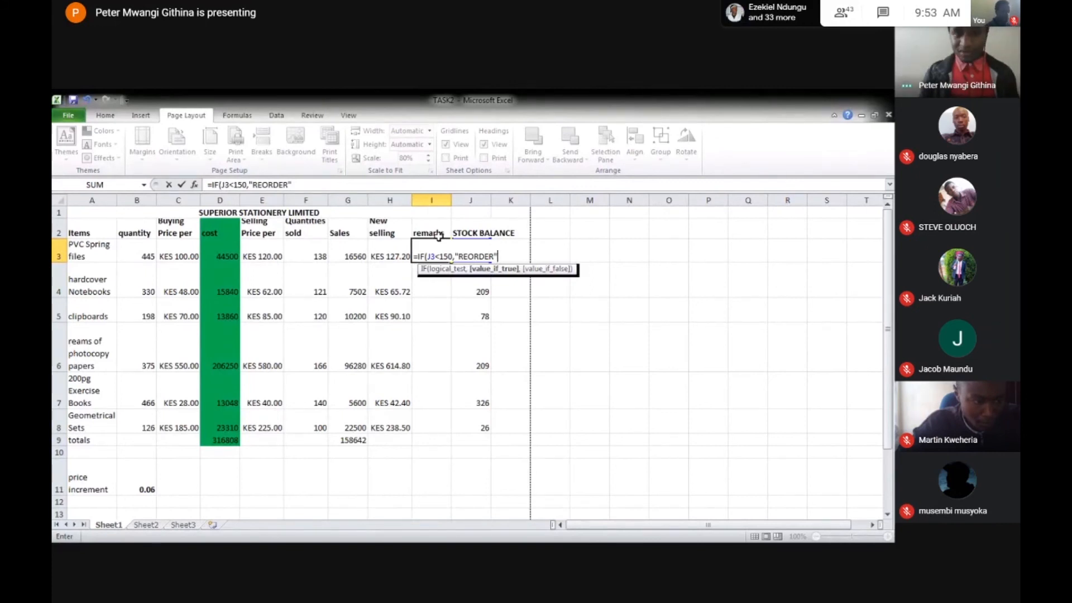
# Step: Nest a second IF in the I3 formula that tests J3>400 and returns "EXCESS" when true
pyautogui.write(',IF')
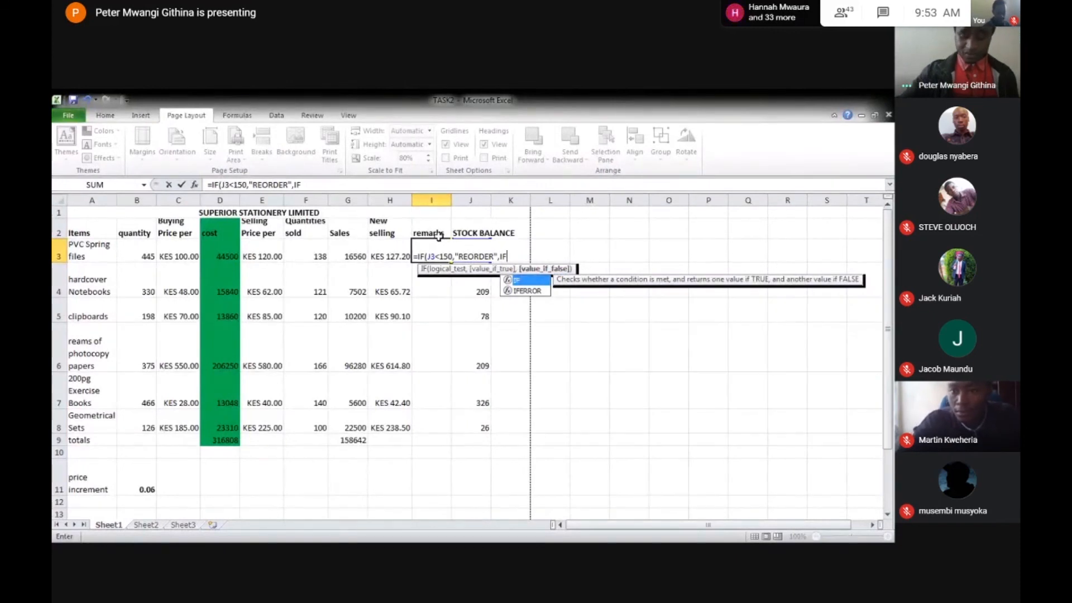
pyautogui.write('(')
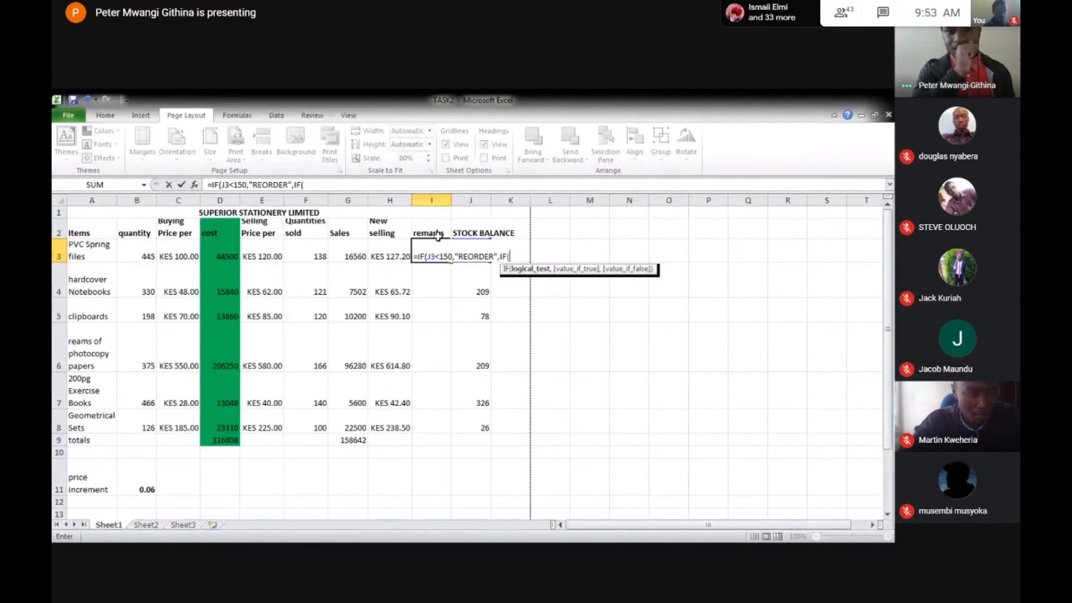
pyautogui.write('J3>,')
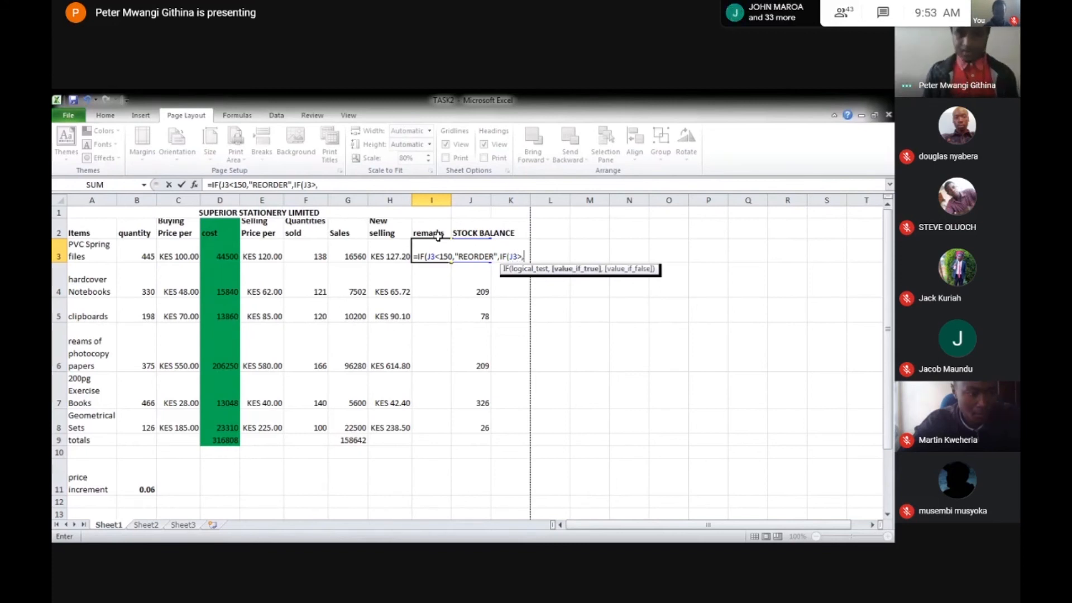
pyautogui.press('BackSpace')
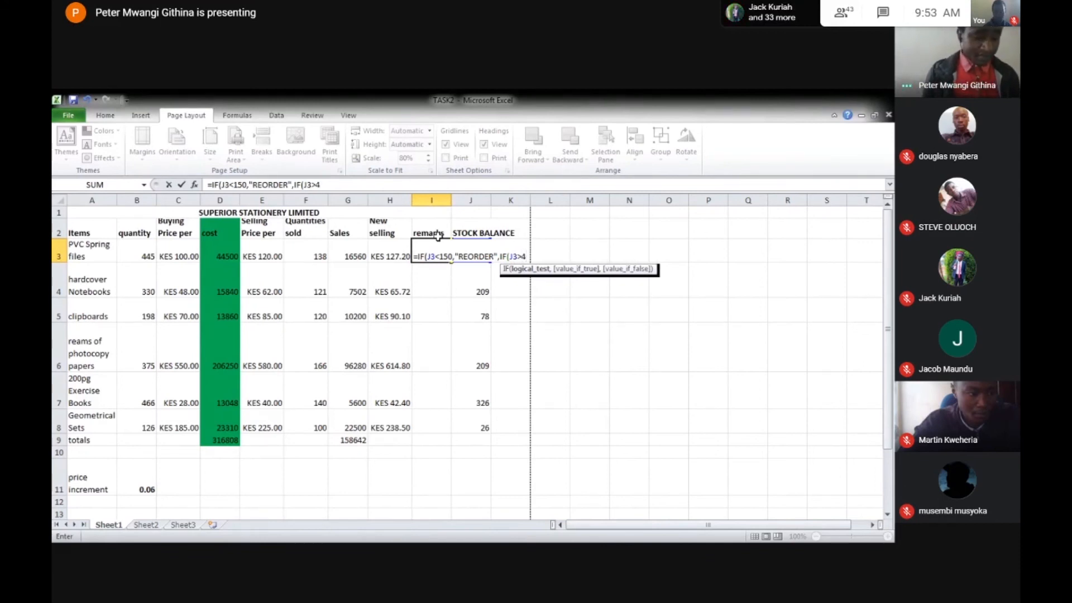
pyautogui.write('400')
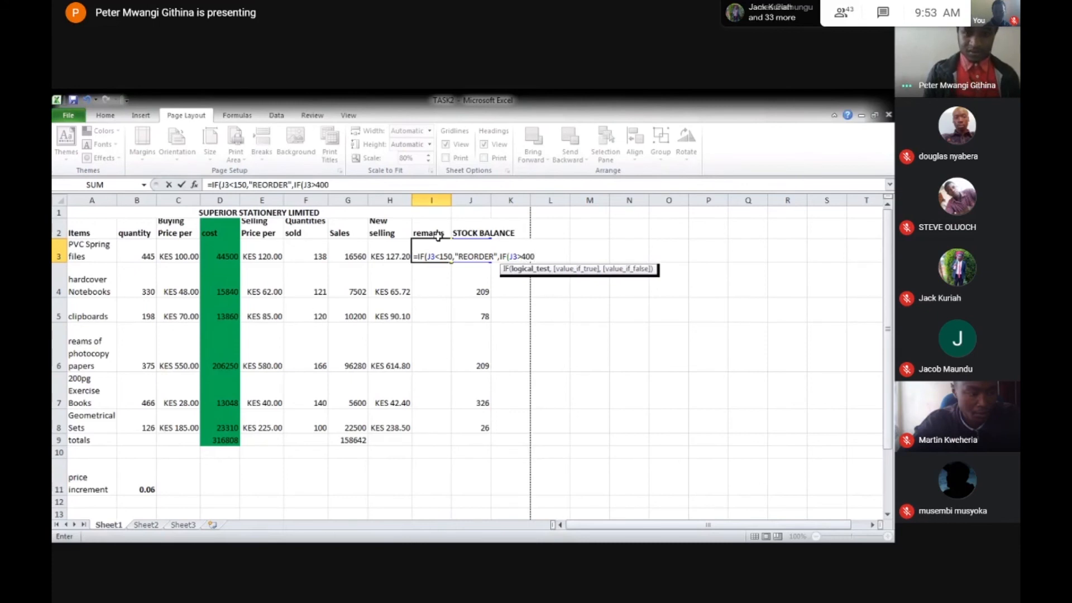
pyautogui.write(',')
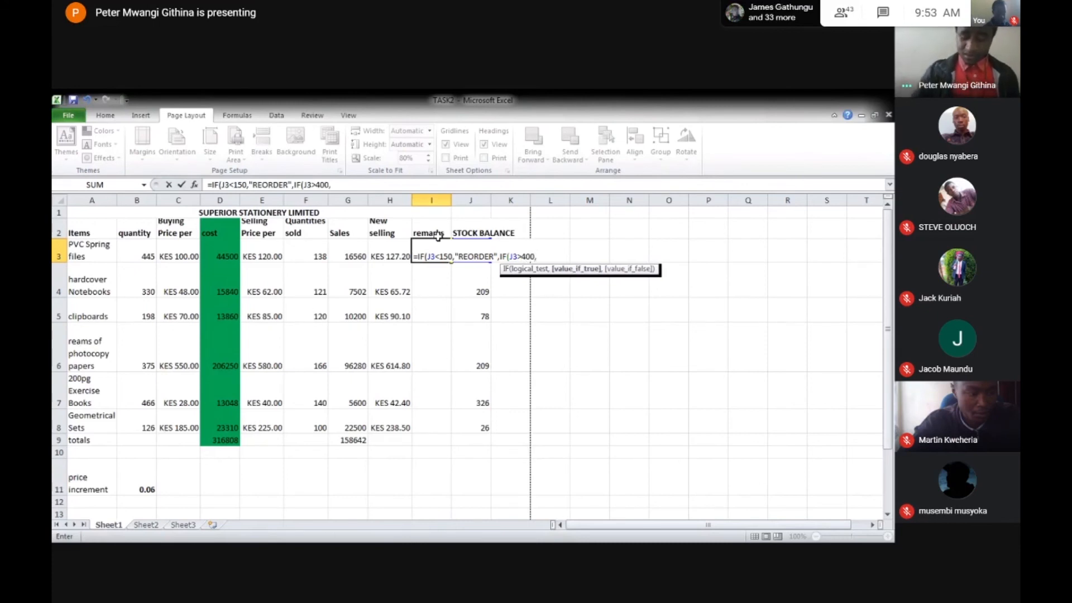
pyautogui.write('"EXCESS')
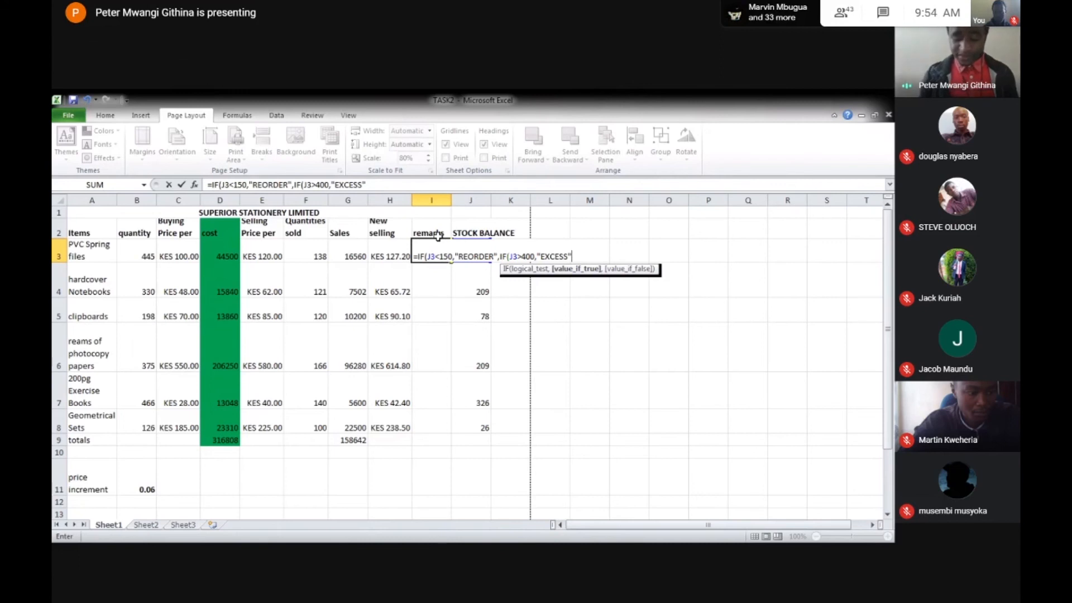
# Step: Complete the nested I3 formula with "OK" as the final false result and enter it
pyautogui.write(',')
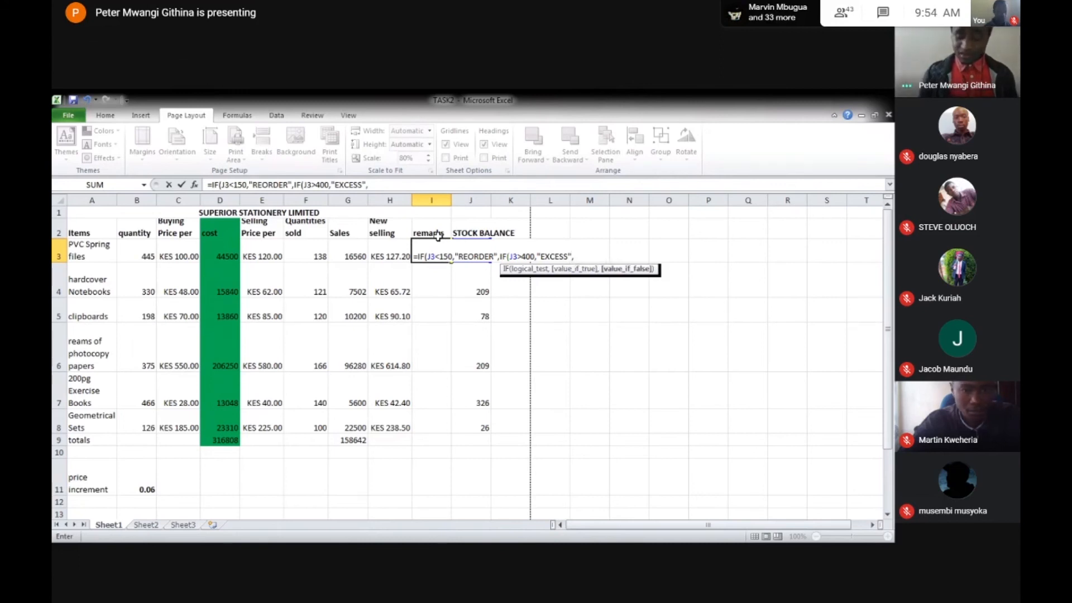
pyautogui.write('"')
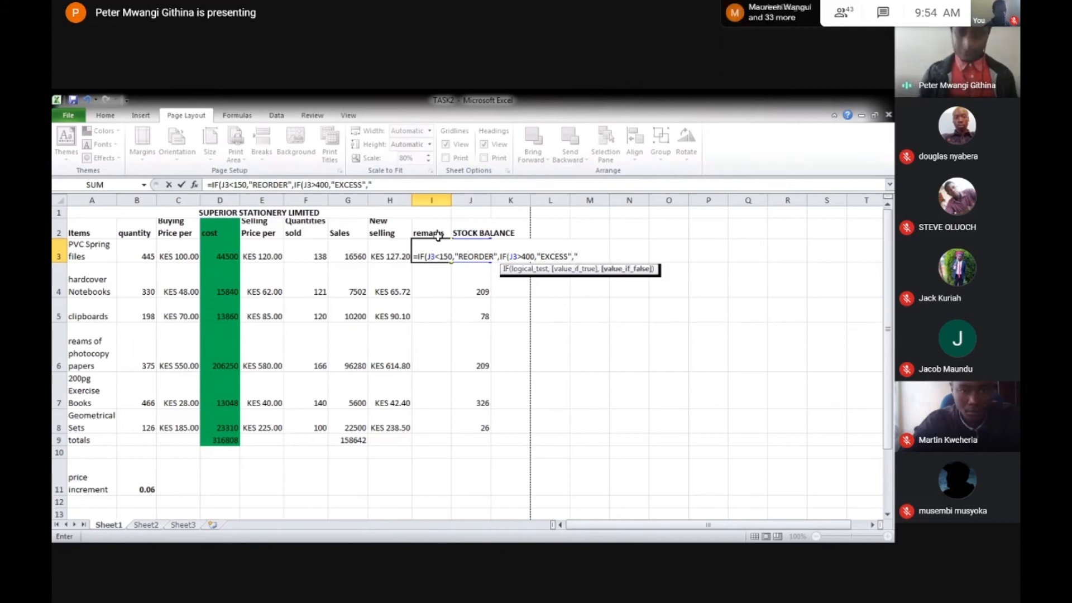
pyautogui.write('OK')
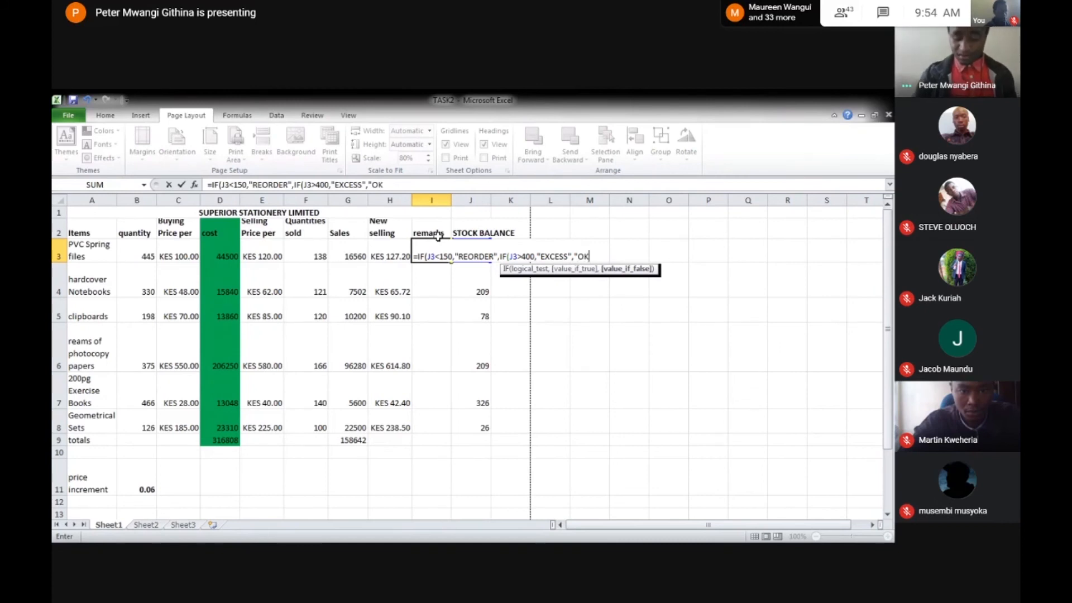
pyautogui.write('"')
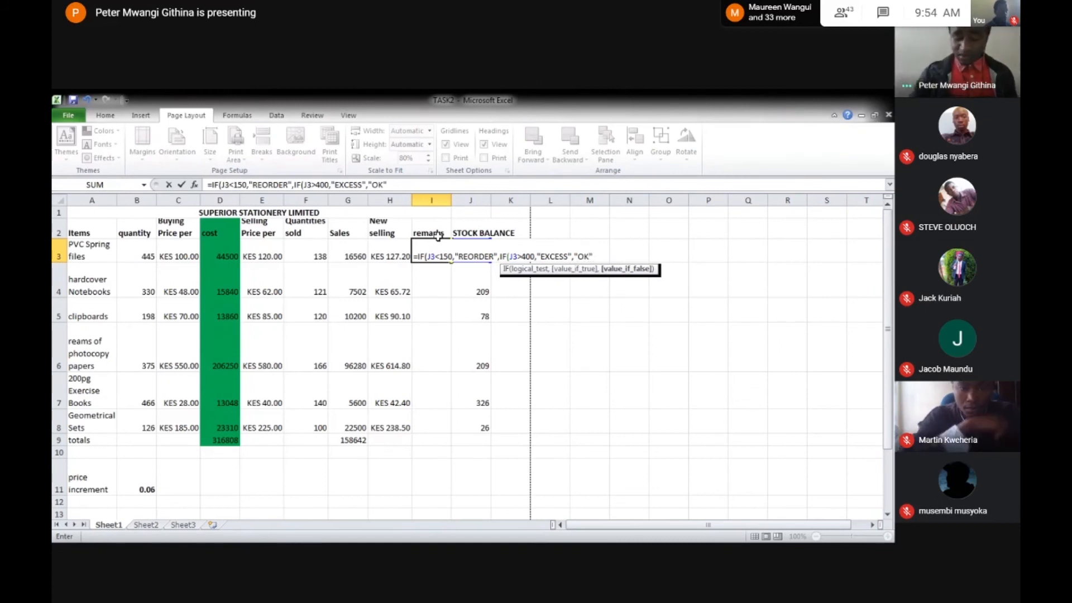
pyautogui.write(')')
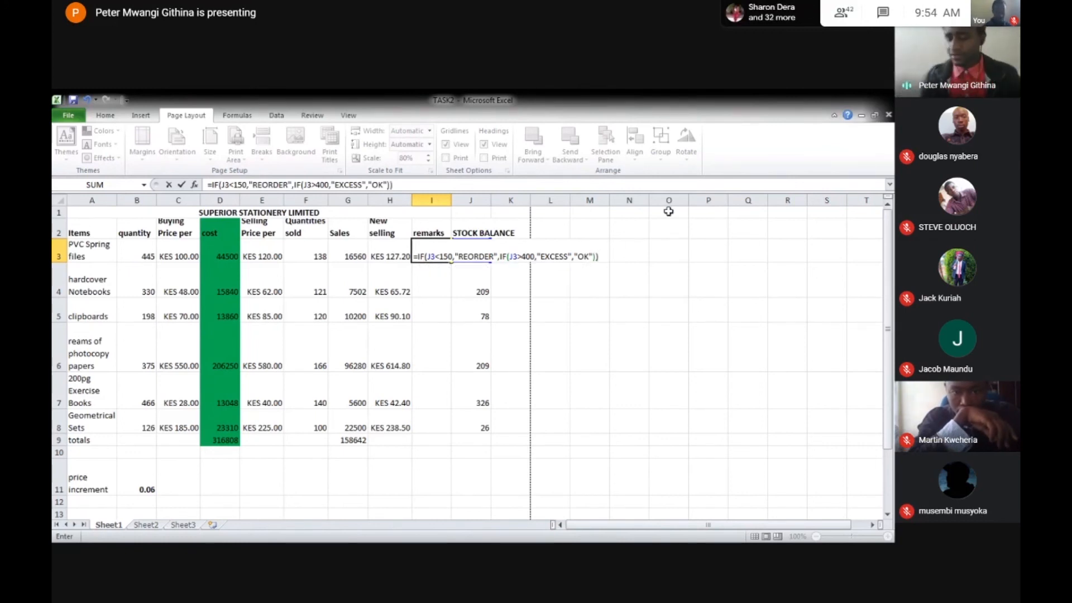
pyautogui.press('Return')
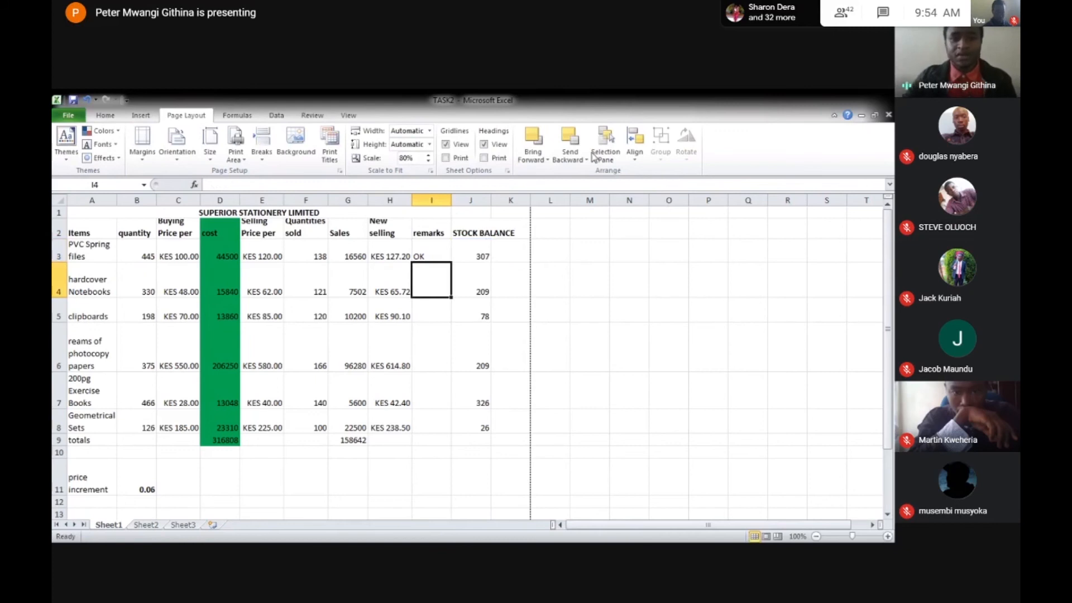
# Step: Fill the remarks formula from I3 down to I8 for the remaining stationery items
pyautogui.click(426, 247)
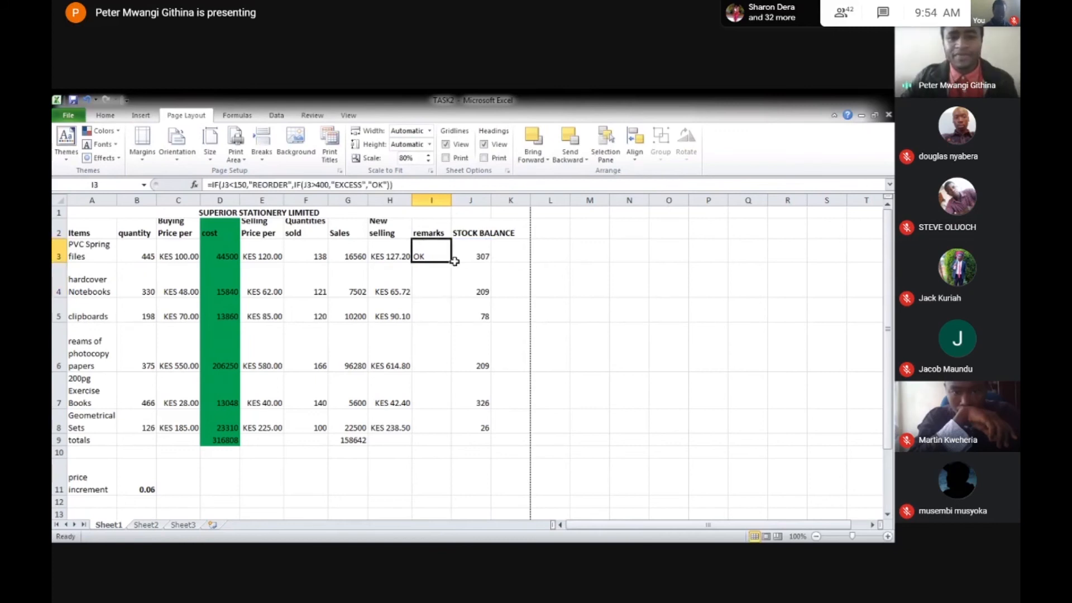
pyautogui.moveTo(451, 261); pyautogui.dragTo(446, 428)
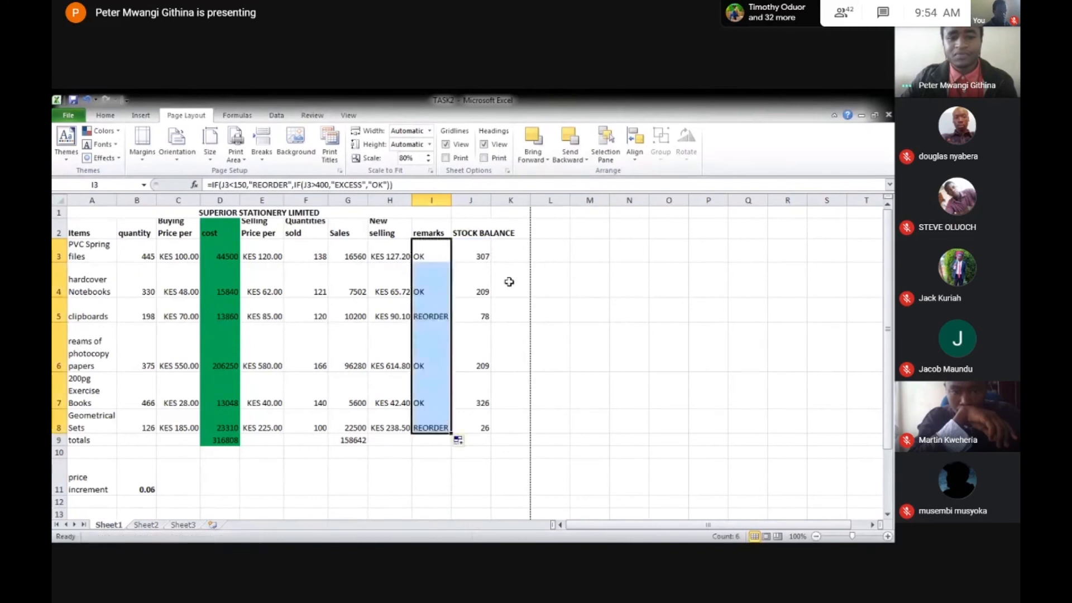
pyautogui.click(352, 329)
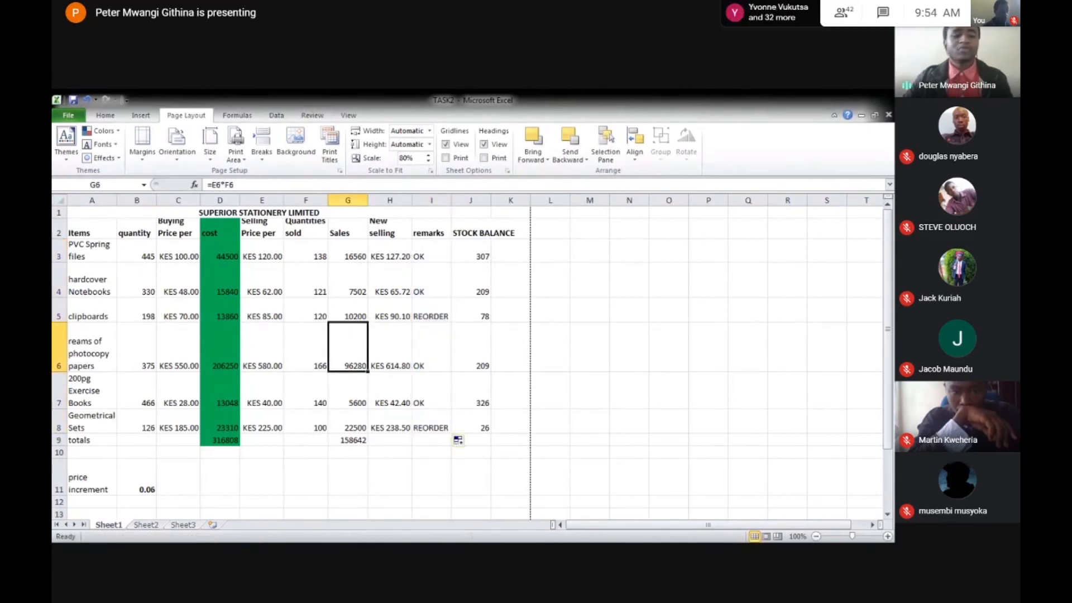
pyautogui.hotkey('alt', 'Tab')
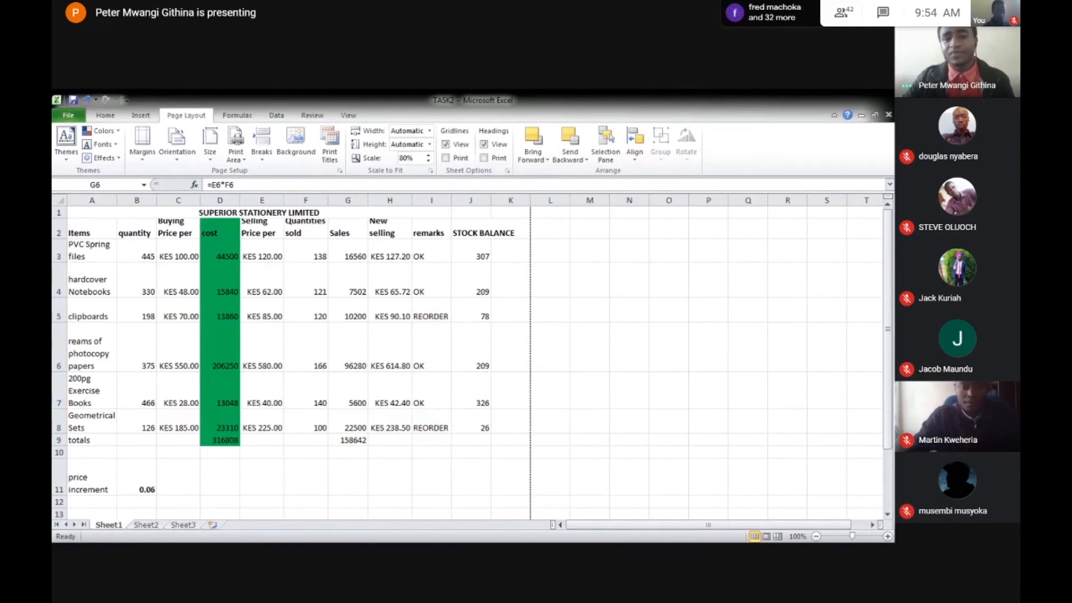
pyautogui.hotkey('alt', 'Tab')
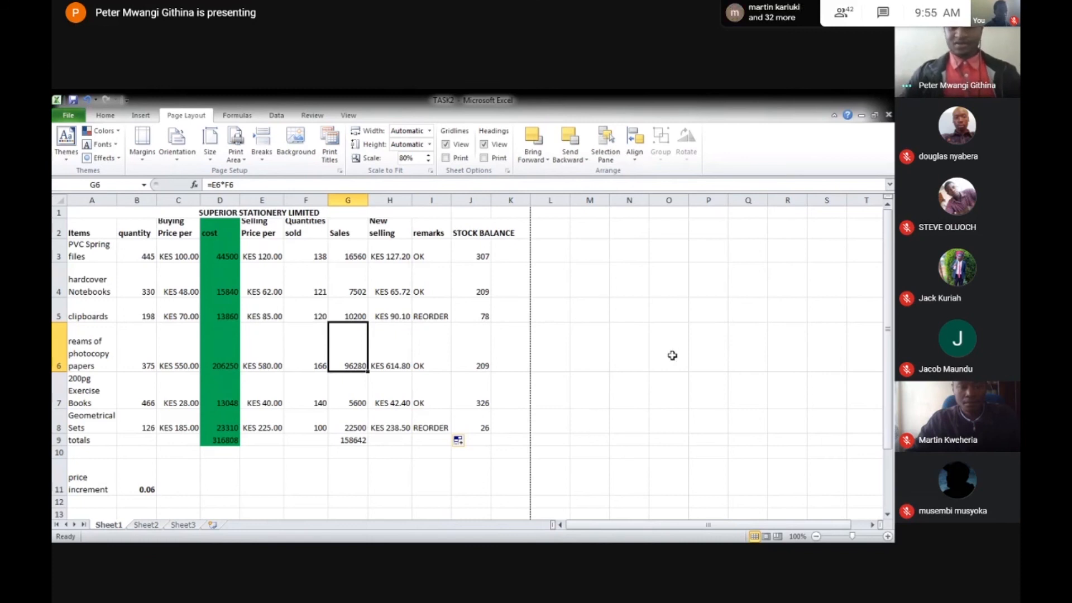
pyautogui.click(684, 341)
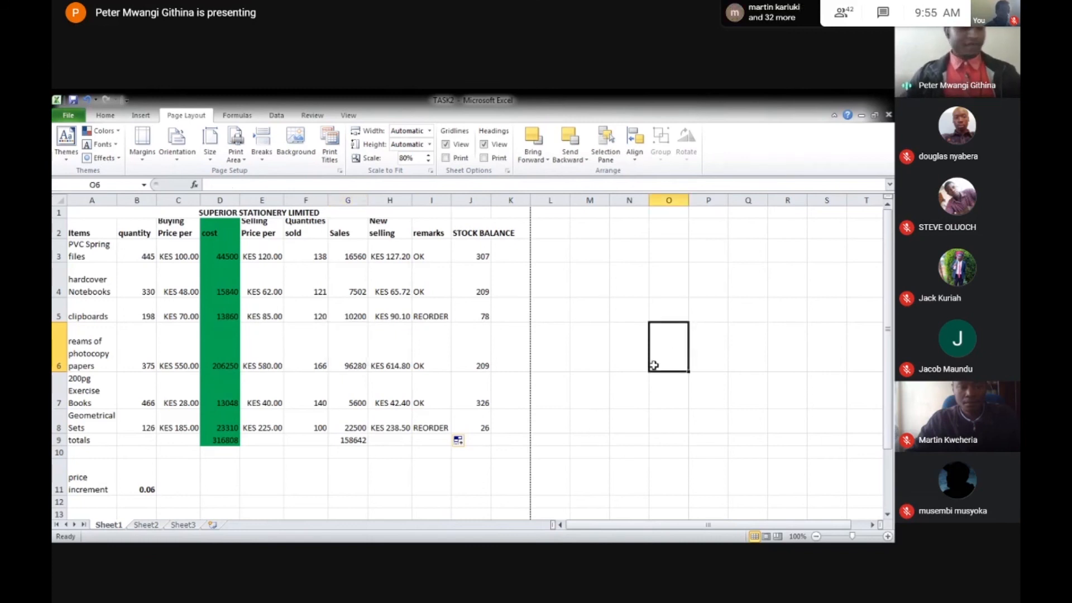
pyautogui.click(615, 344)
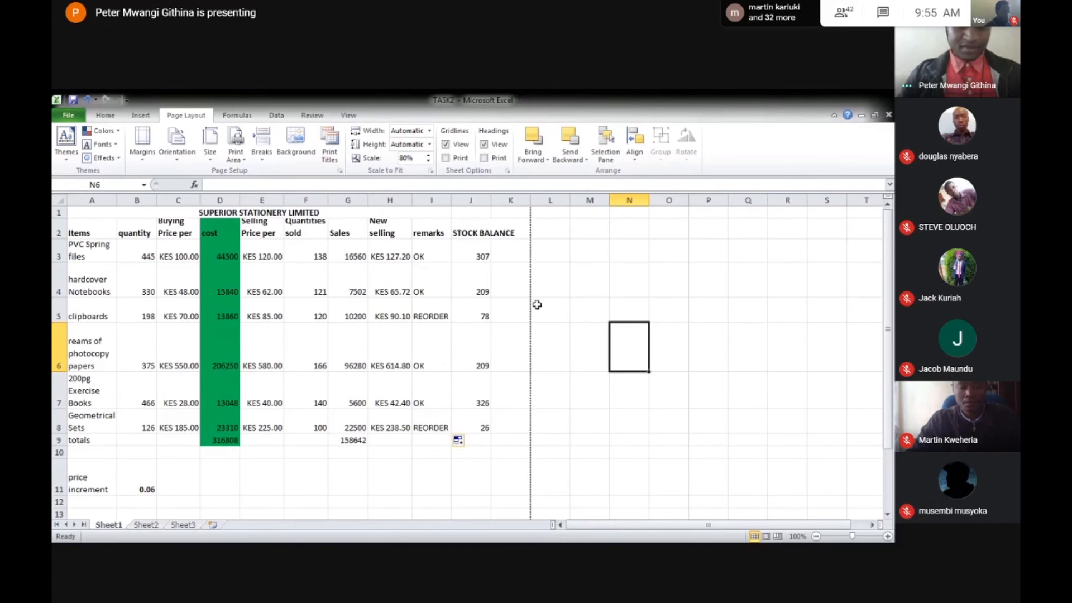
pyautogui.click(137, 115)
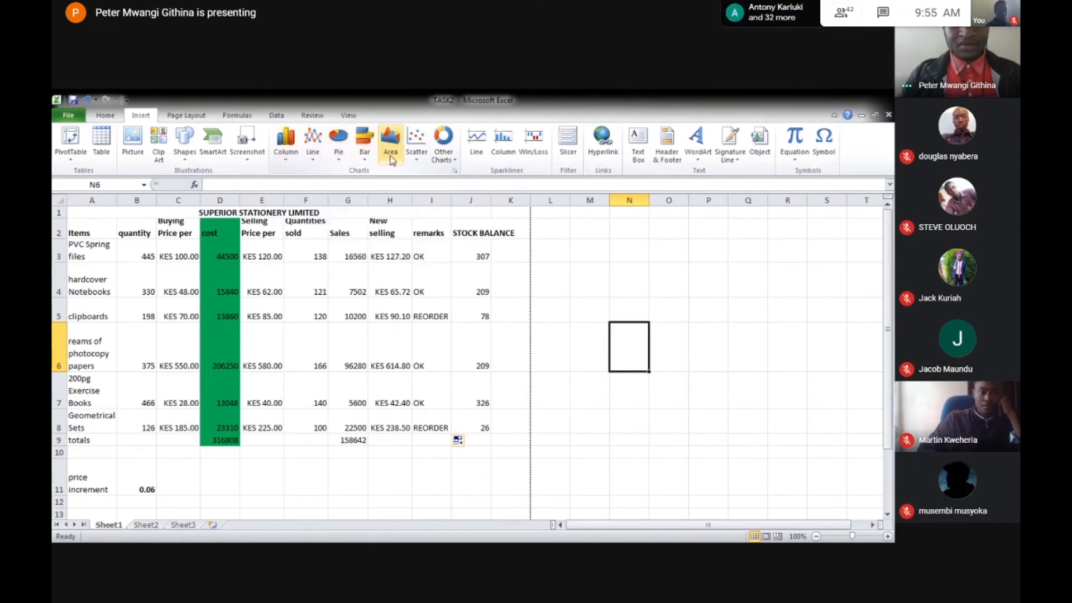
pyautogui.click(454, 162)
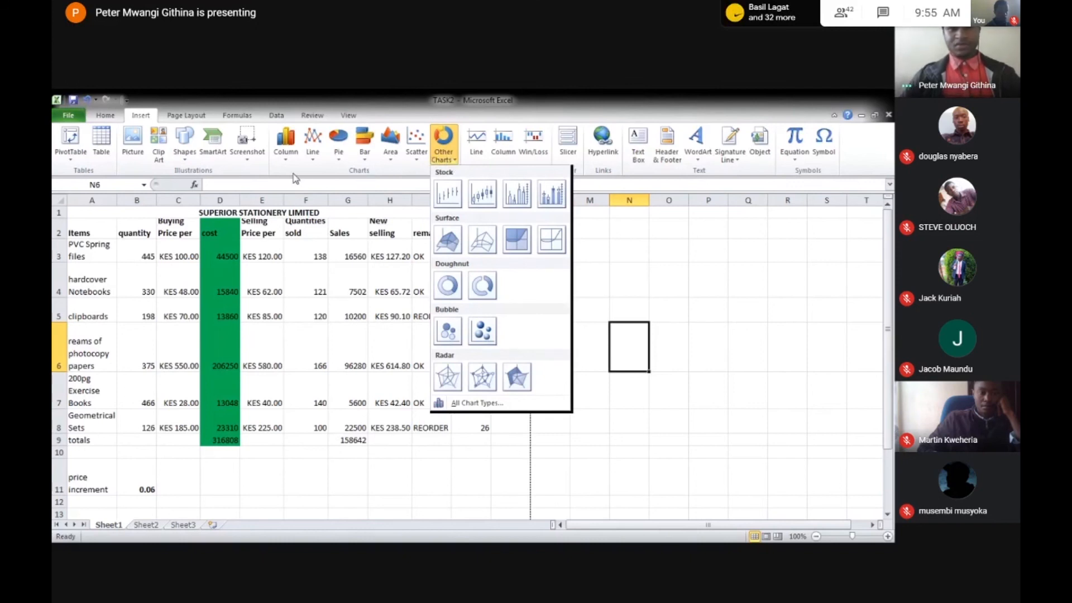
pyautogui.click(272, 169)
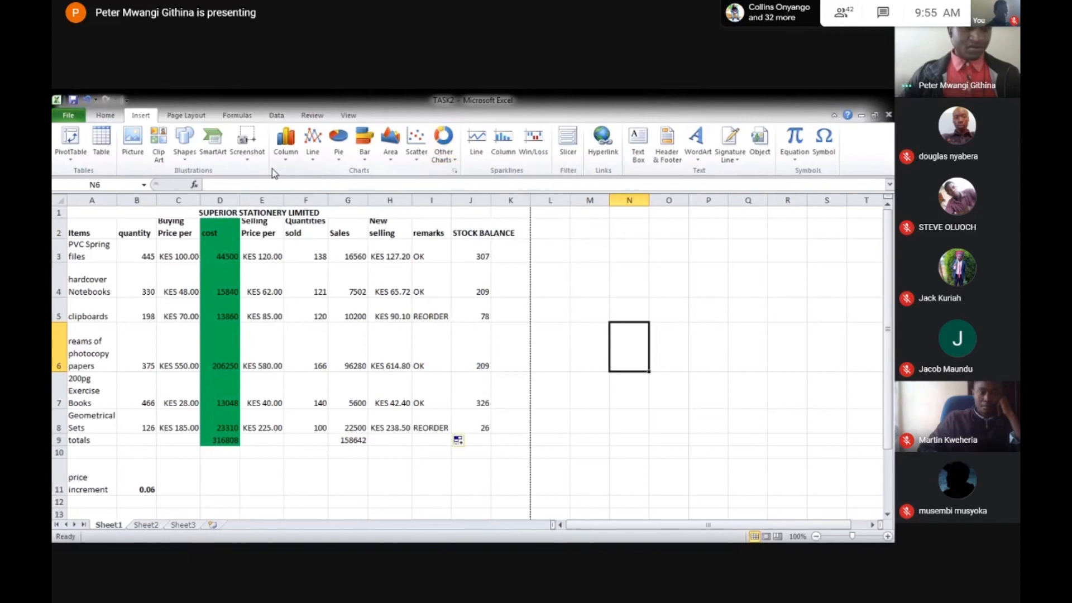
pyautogui.click(285, 162)
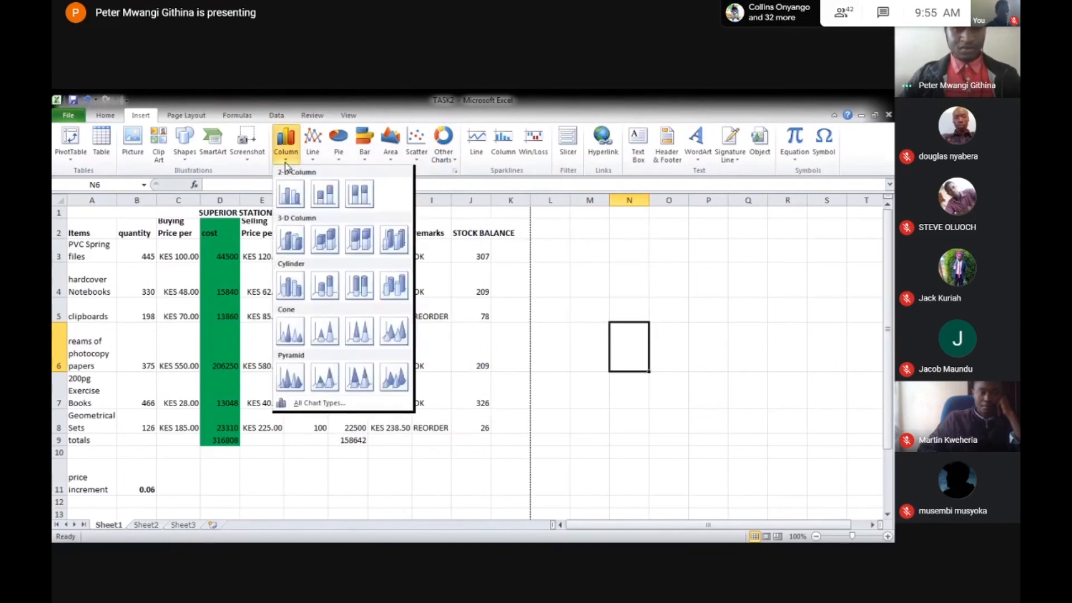
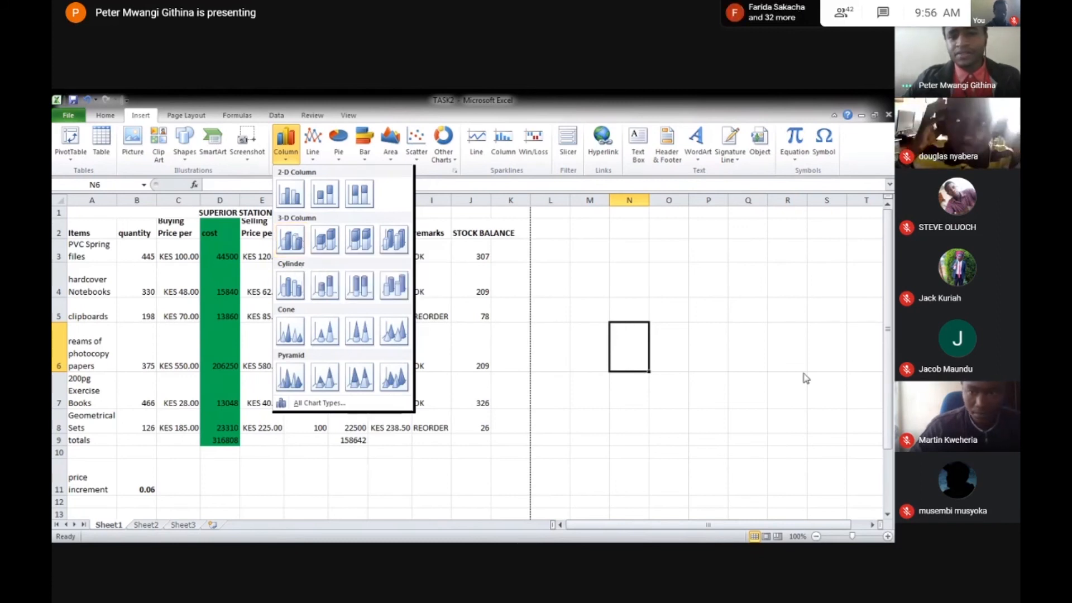
pyautogui.press('Escape')
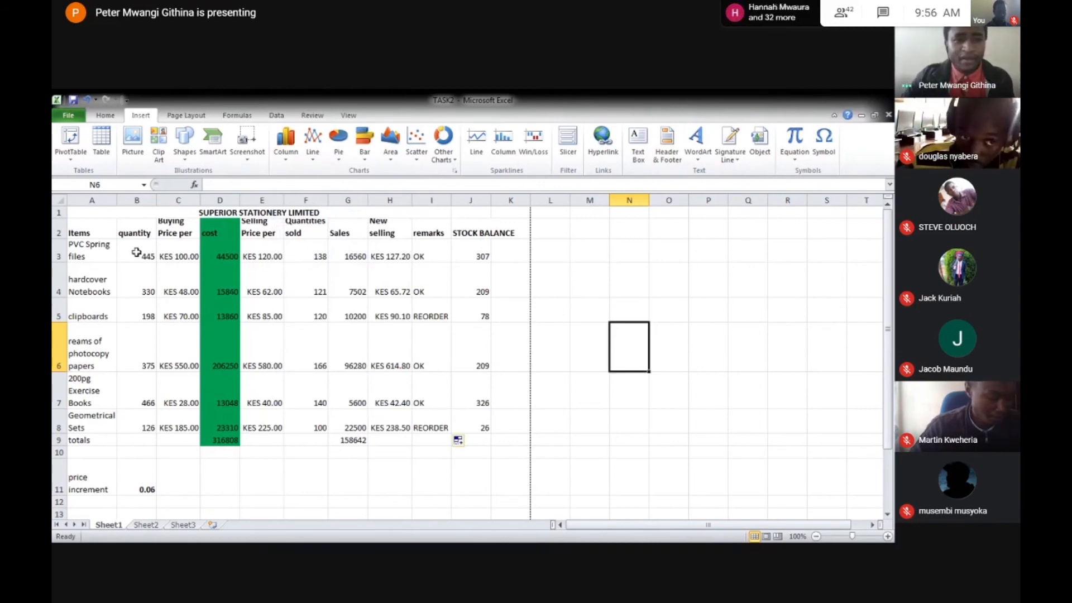
# Step: Insert a 3-D clustered column chart from the cost range D2:D8 and the Sales range G2:G8, including their headers
pyautogui.moveTo(220, 251); pyautogui.dragTo(223, 422)
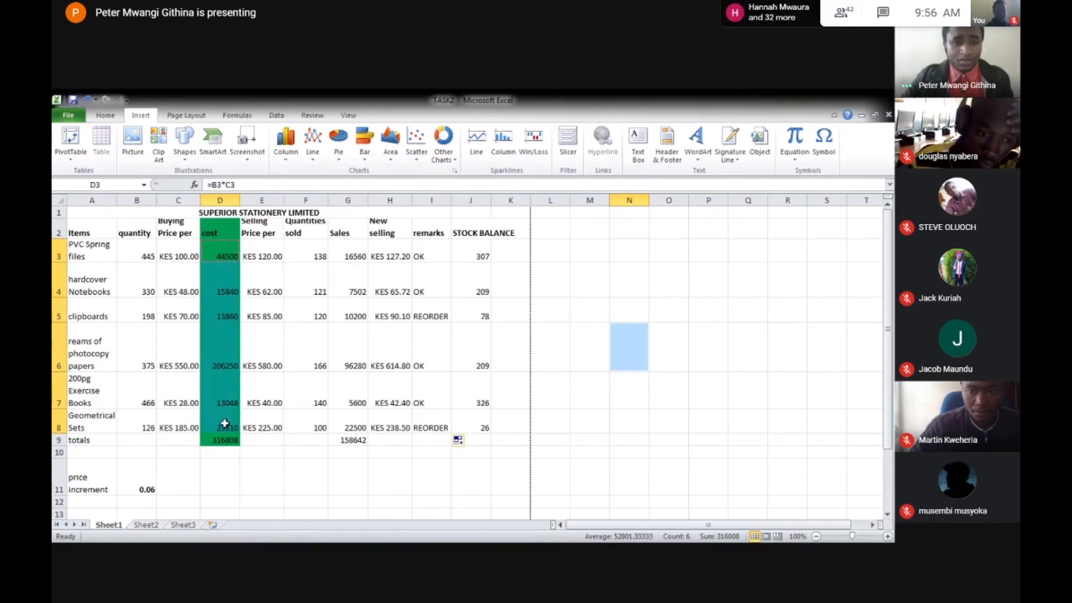
pyautogui.click(220, 225)
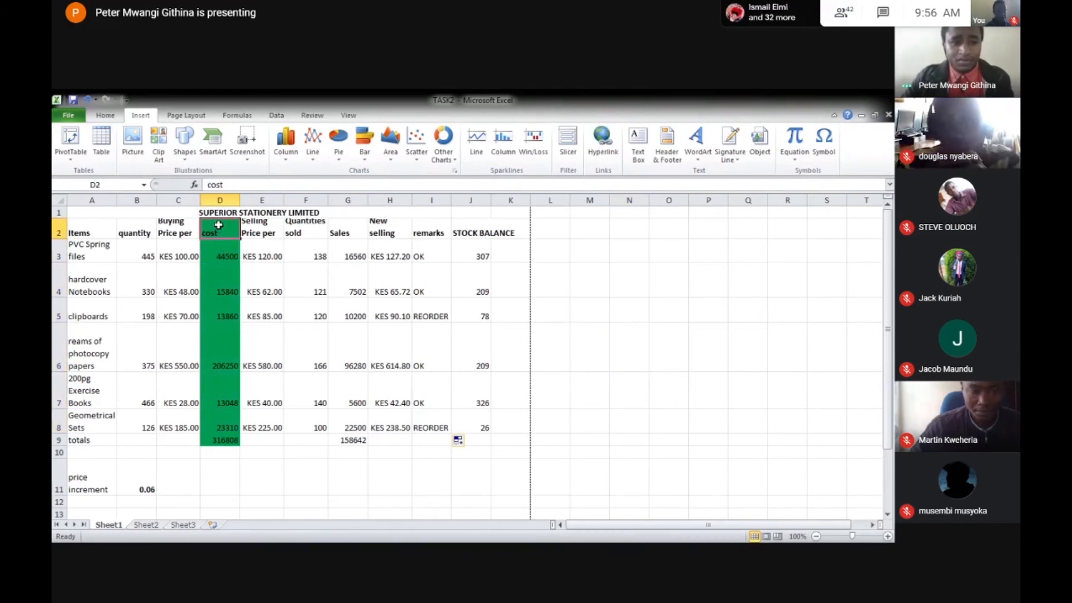
pyautogui.moveTo(218, 225); pyautogui.dragTo(223, 430)
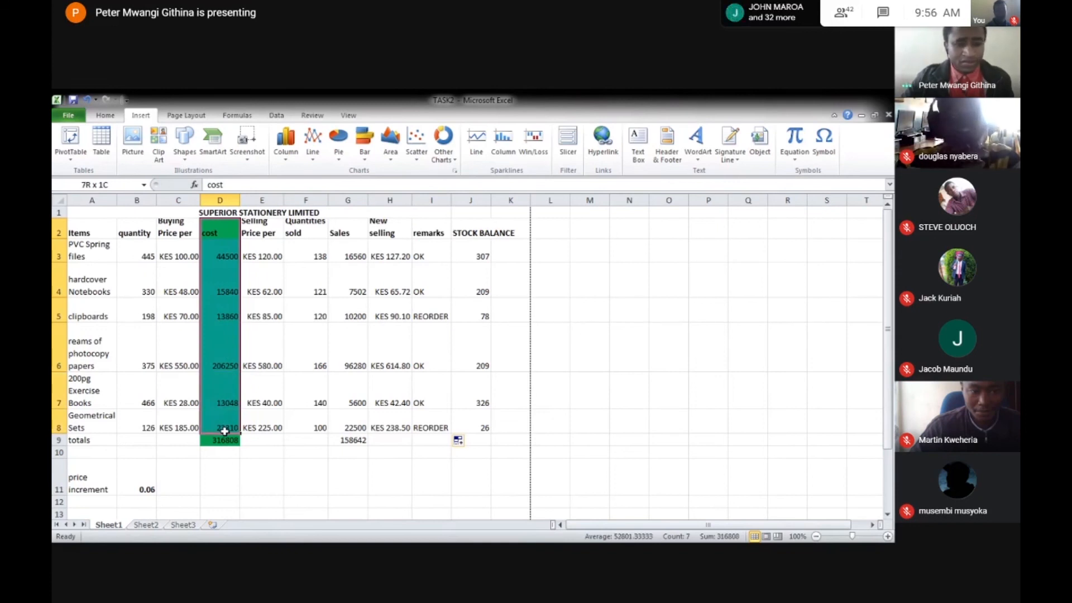
pyautogui.moveTo(344, 229); pyautogui.dragTo(343, 424)
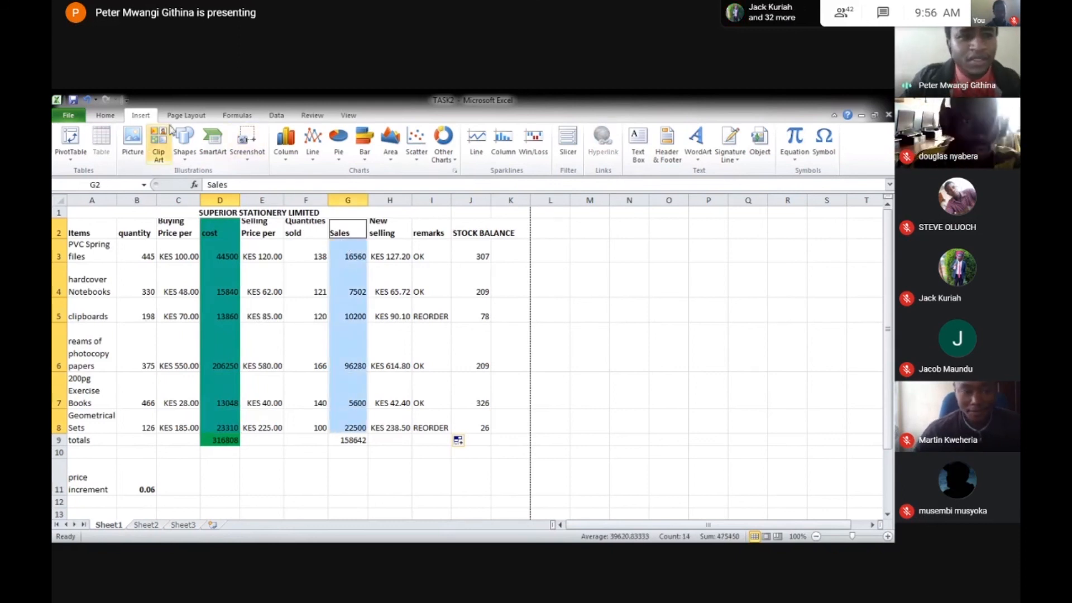
pyautogui.click(285, 144)
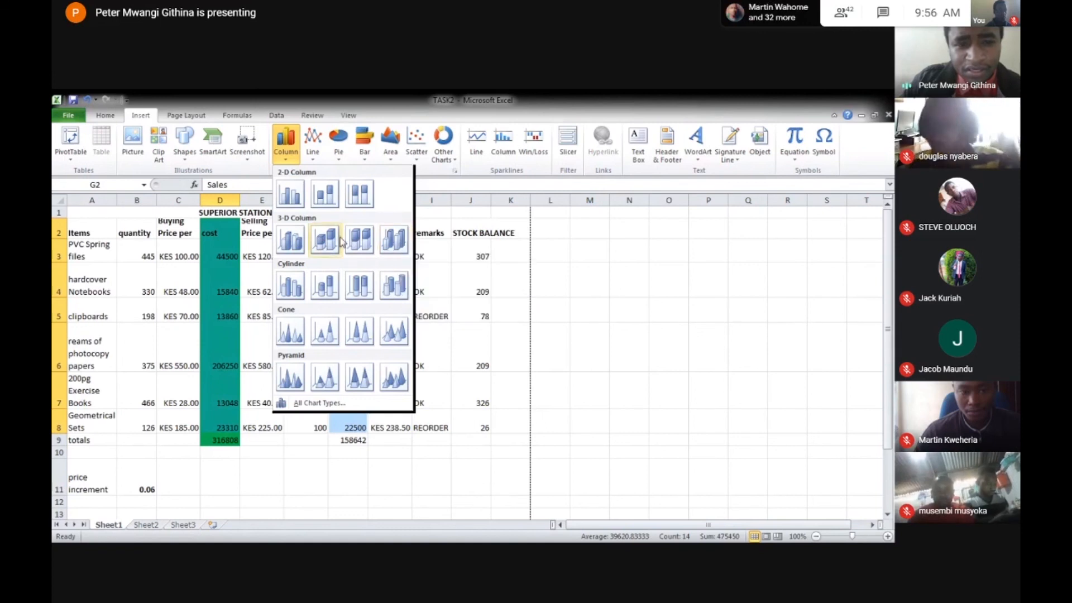
pyautogui.click(296, 241)
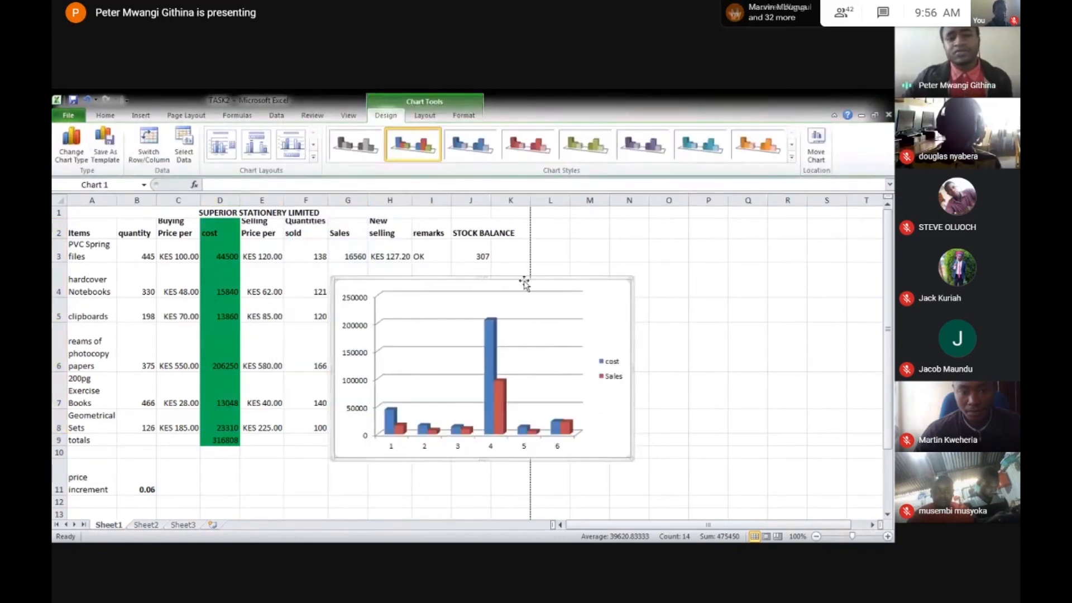
# Step: Move the cost and sales chart to the empty area beside the table, and cut it from Sheet1
pyautogui.moveTo(733, 279); pyautogui.dragTo(738, 279)
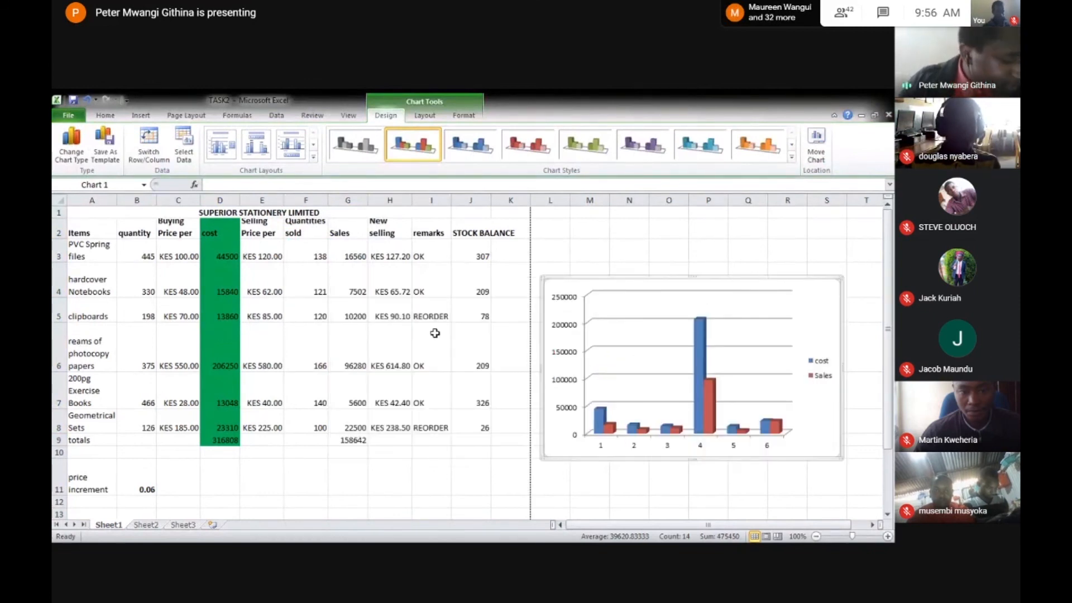
pyautogui.rightClick(676, 276)
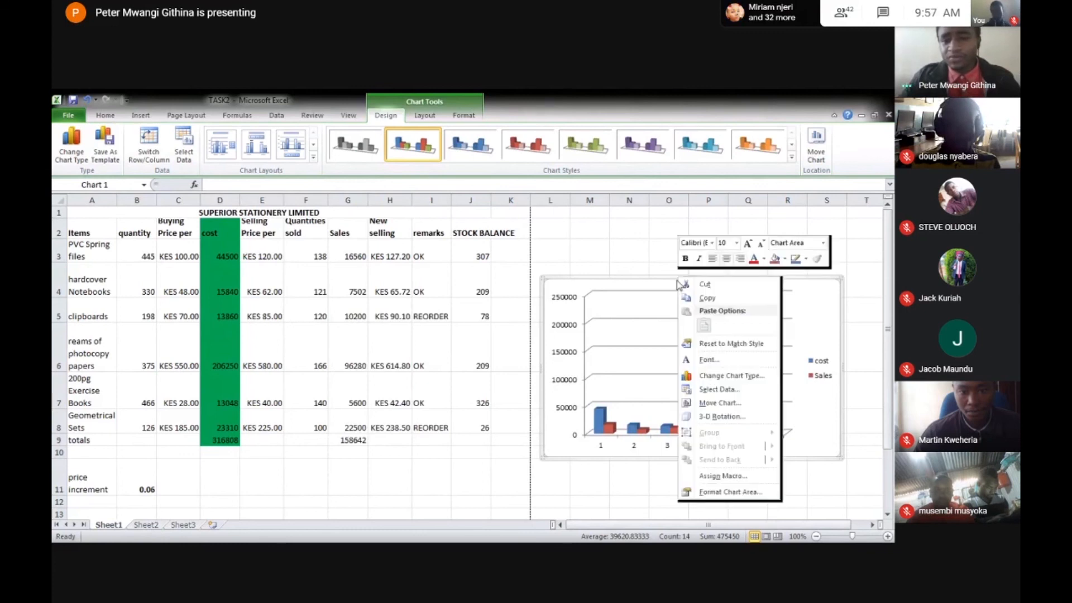
pyautogui.click(704, 291)
pyautogui.press('Delete')
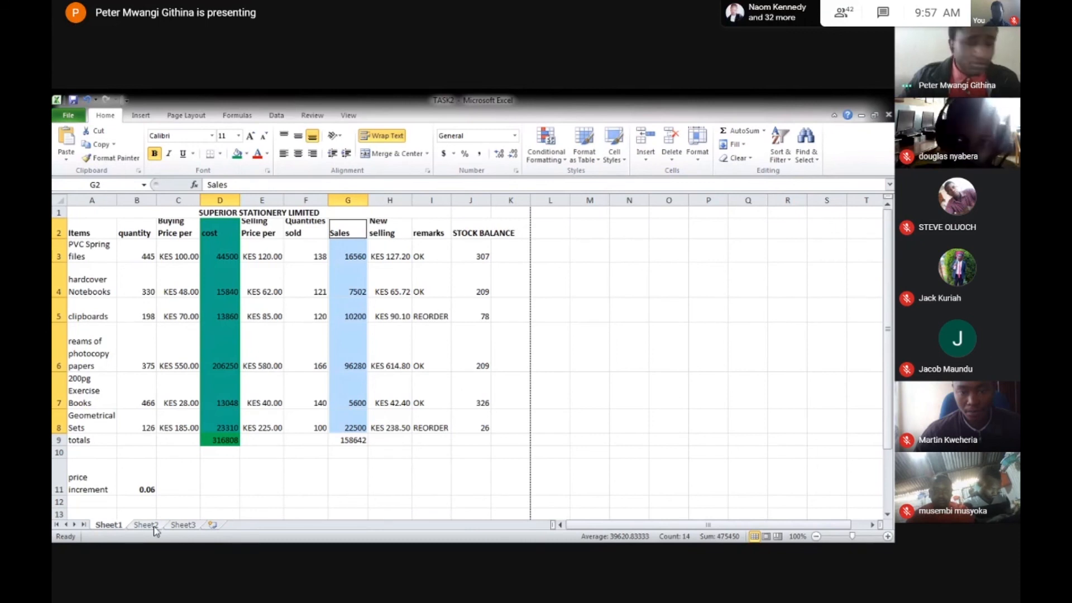
# Step: Paste the cut cost and sales chart at cell A1 of Sheet2 with the destination theme, and return to Sheet1
pyautogui.click(146, 525)
pyautogui.rightClick(99, 213)
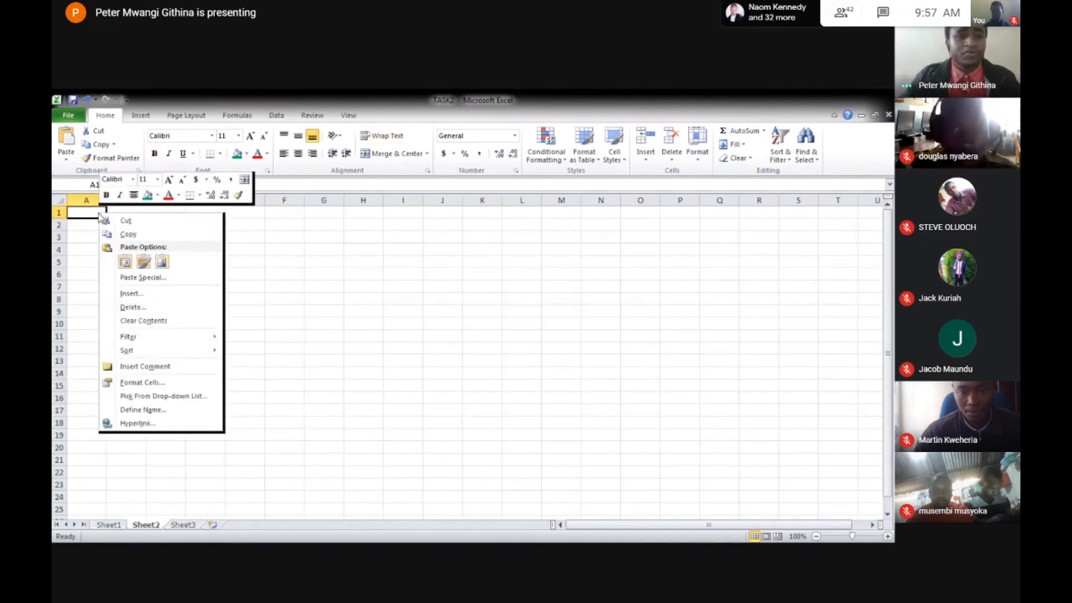
pyautogui.click(125, 260)
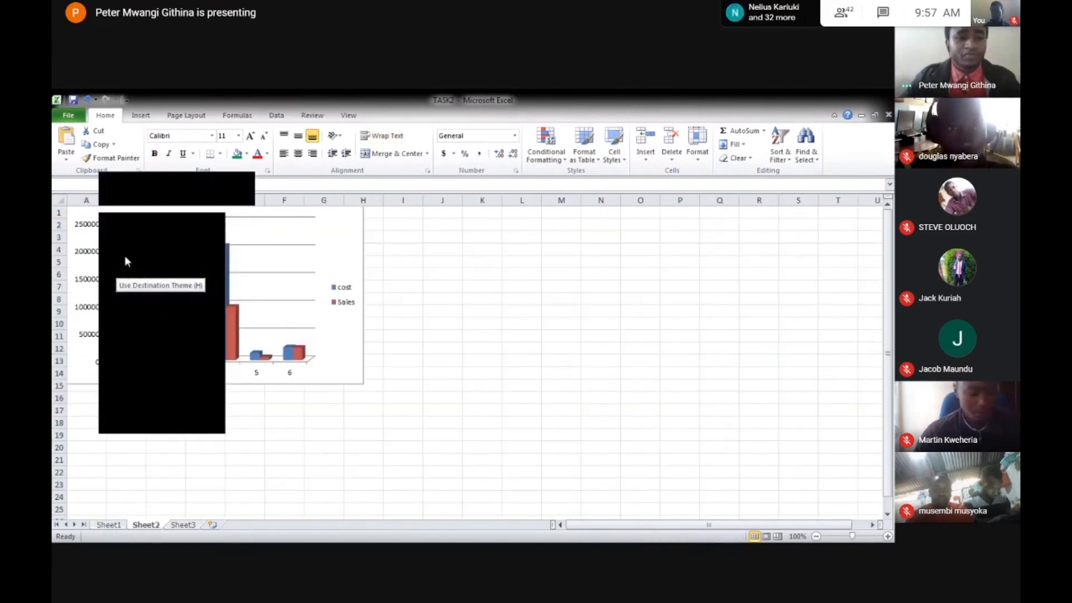
pyautogui.click(482, 336)
pyautogui.click(228, 440)
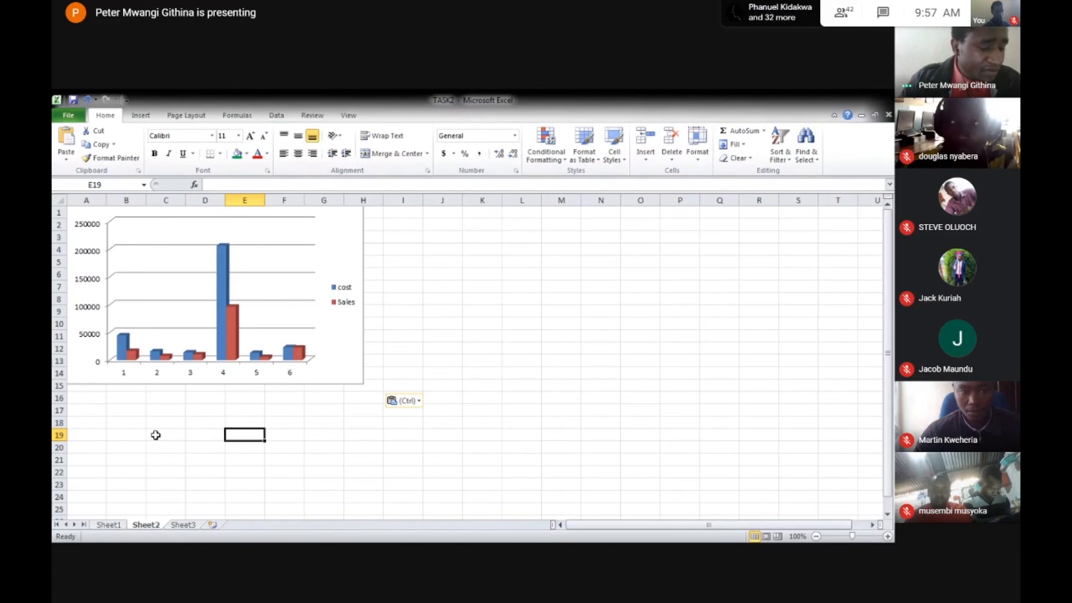
pyautogui.click(538, 341)
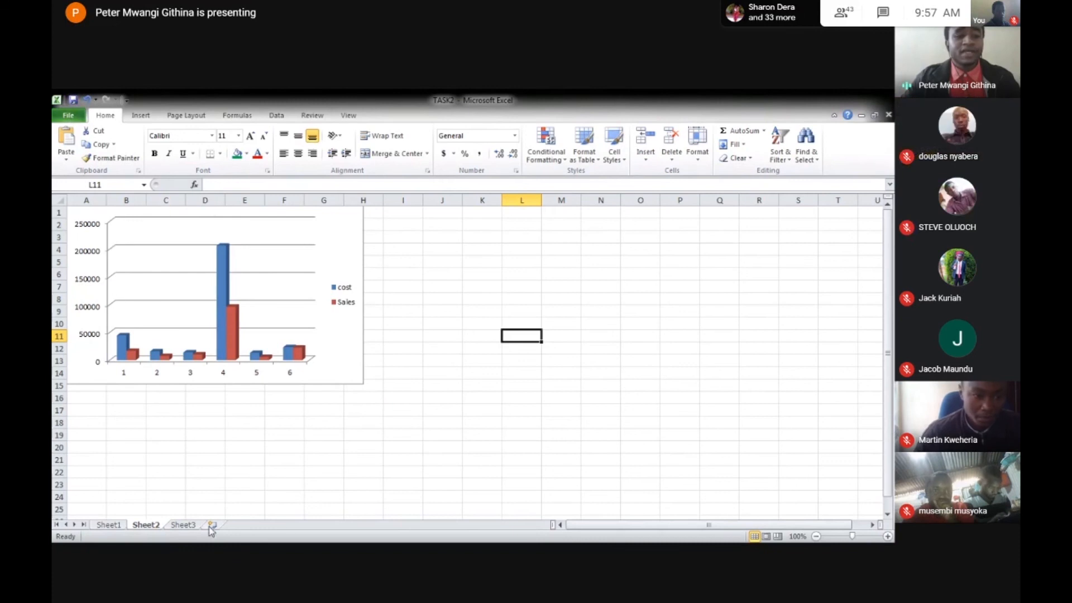
pyautogui.click(109, 525)
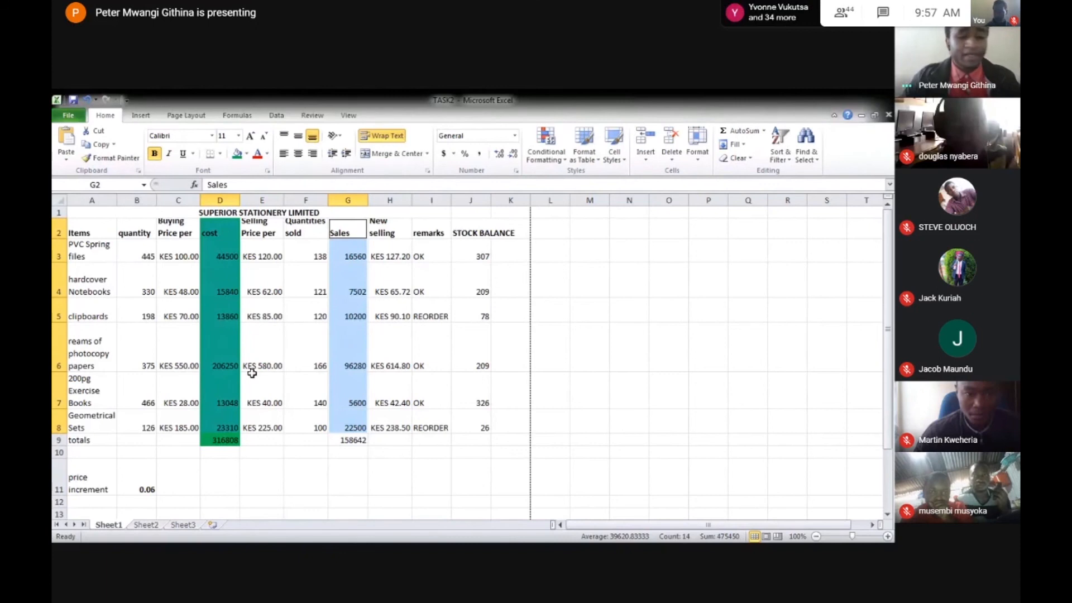
pyautogui.press('F11')
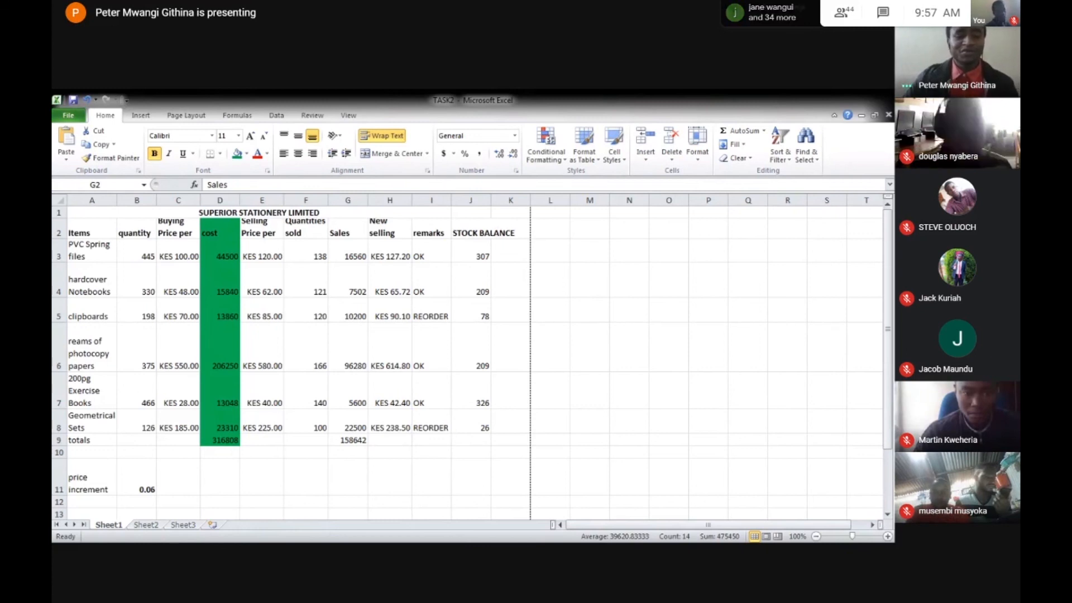
pyautogui.hotkey('alt', 'Tab')
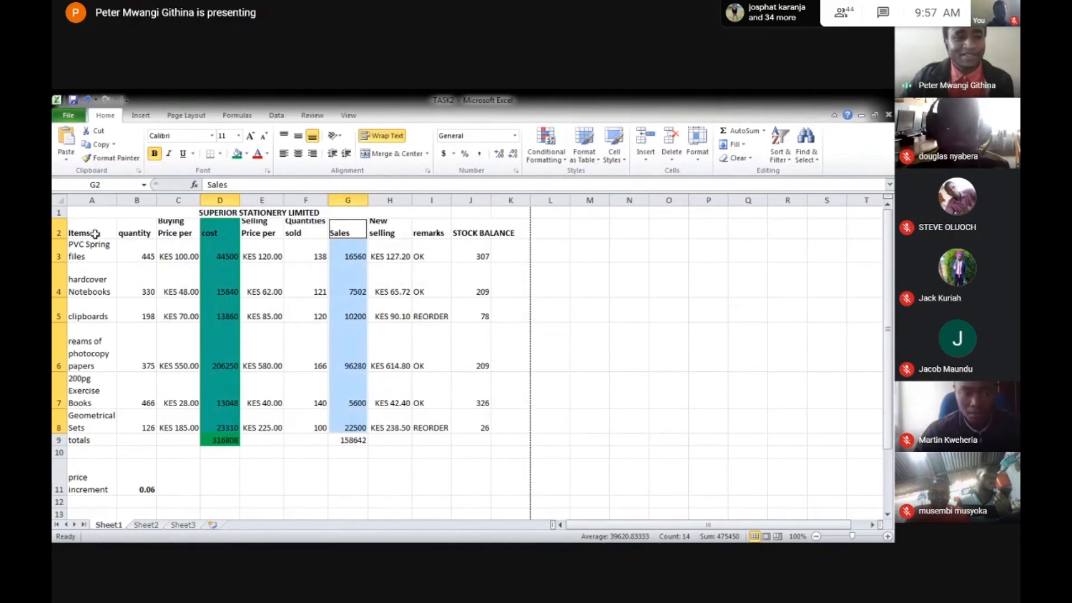
pyautogui.hotkey('alt', 'Tab')
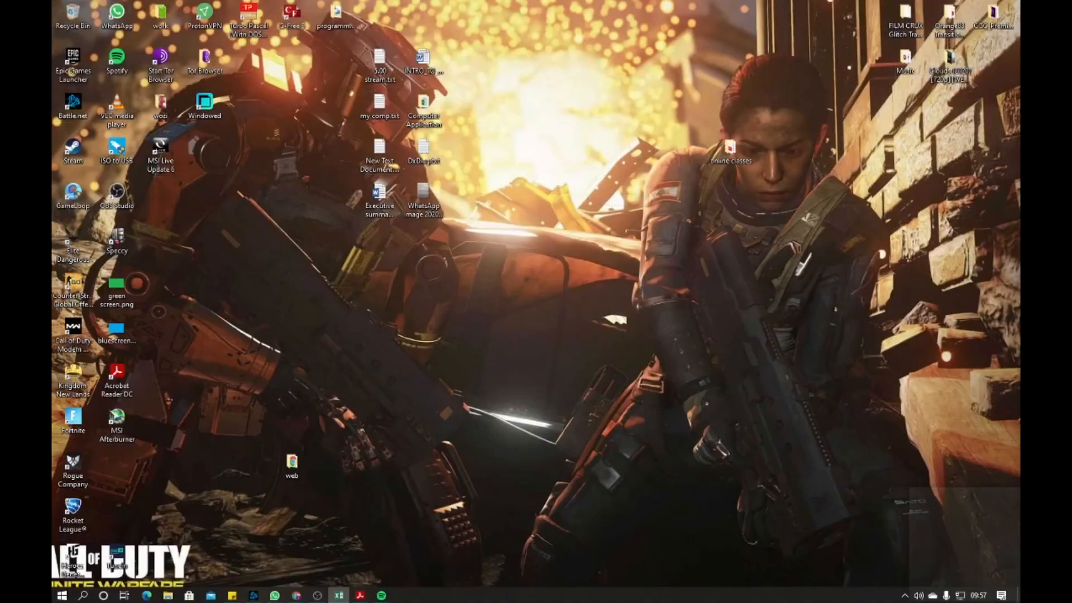
pyautogui.hotkey('alt', 'Tab')
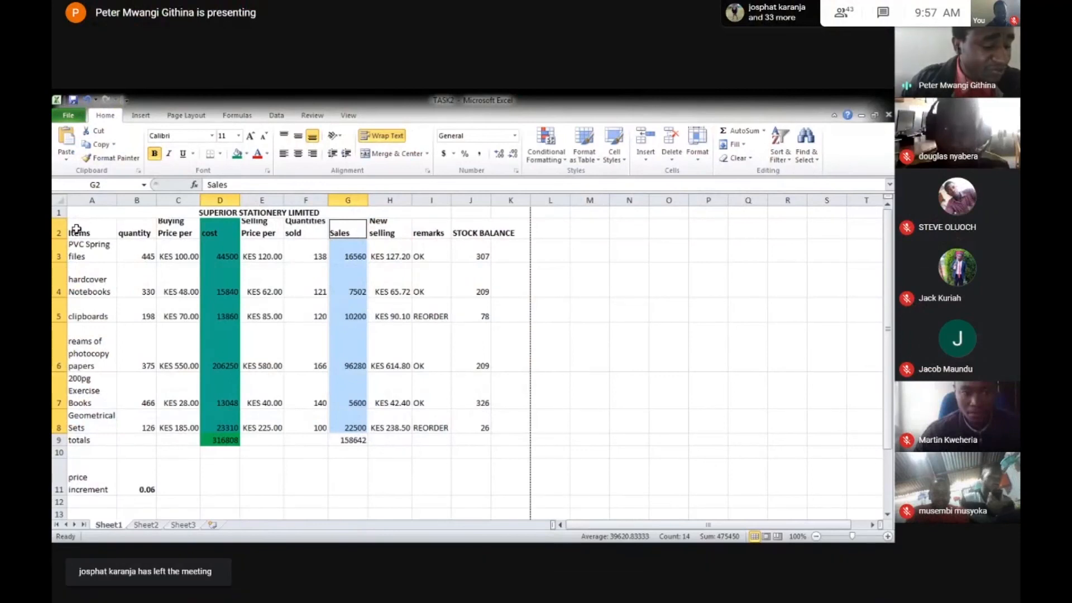
pyautogui.hotkey('alt', 'Tab')
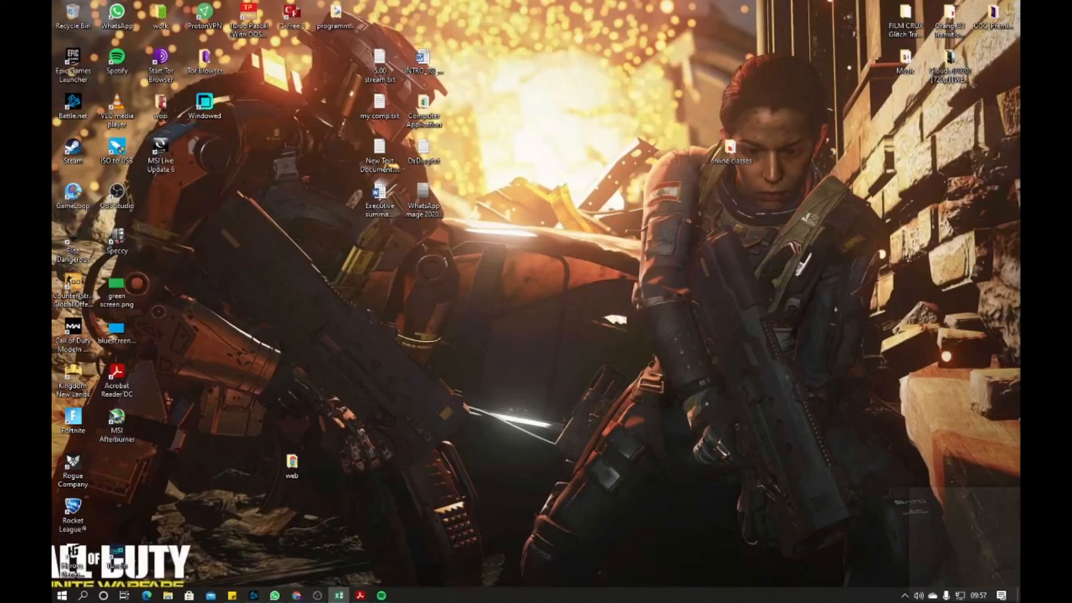
pyautogui.hotkey('alt', 'Tab')
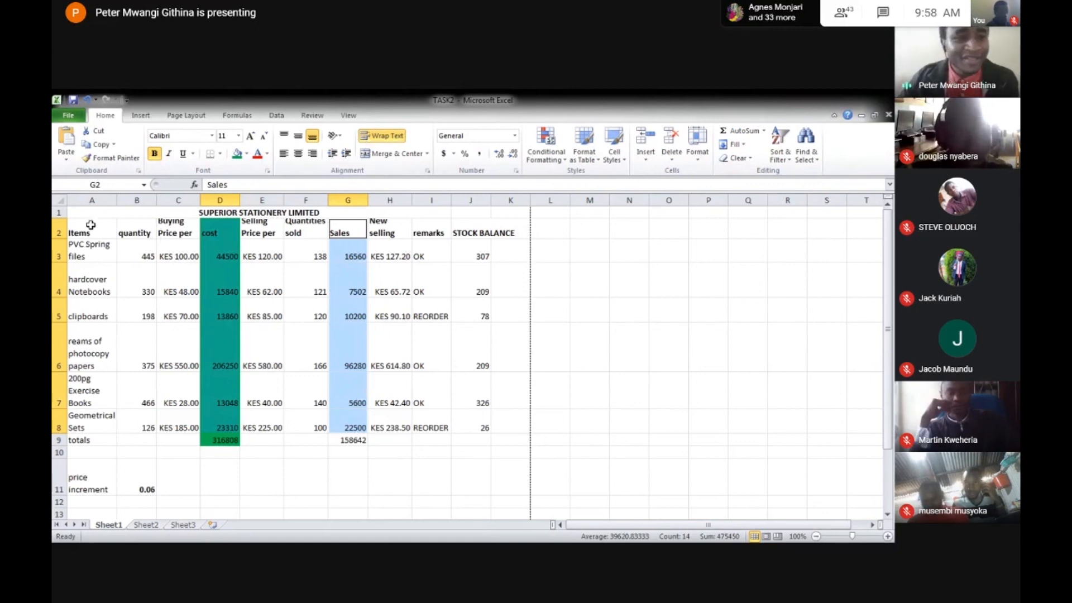
# Step: Select the table range A1:K11 on Sheet1 and display the worksheet's formulas instead of their results
pyautogui.moveTo(87, 216); pyautogui.dragTo(497, 494)
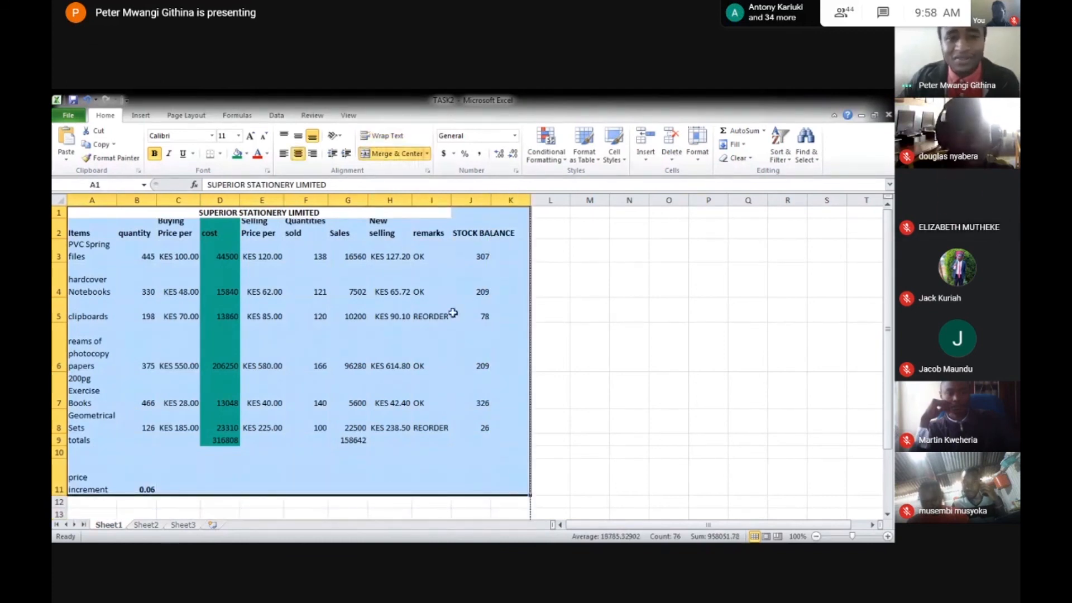
pyautogui.click(234, 115)
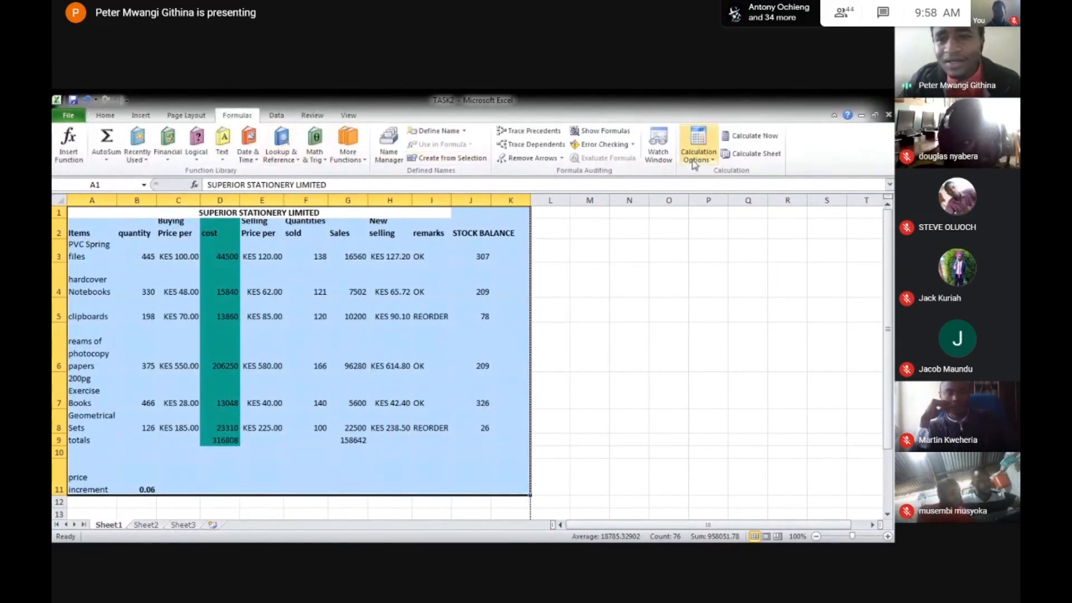
pyautogui.click(596, 133)
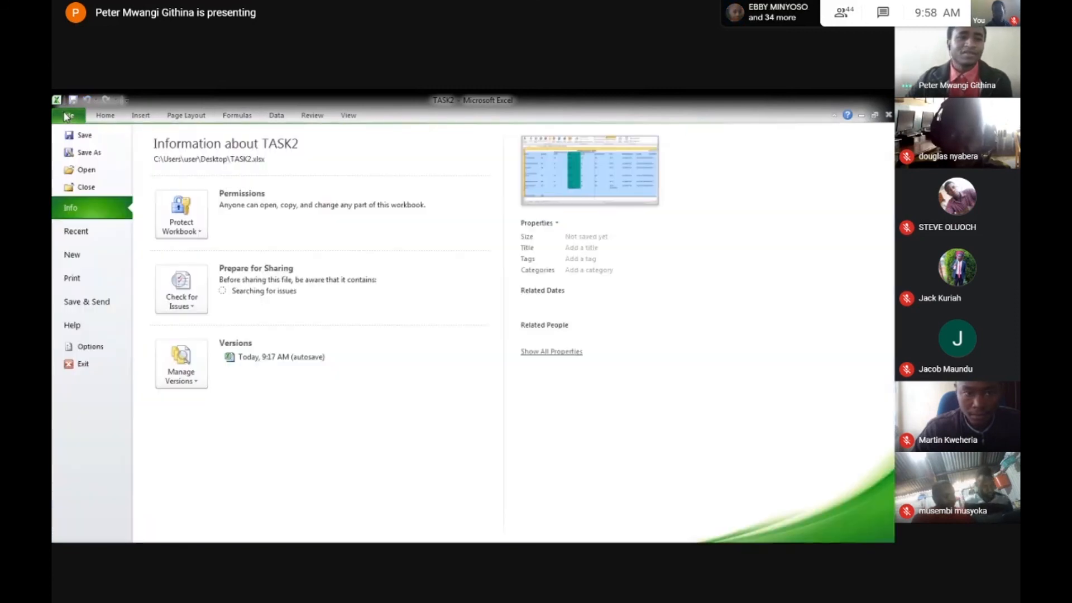
pyautogui.click(66, 114)
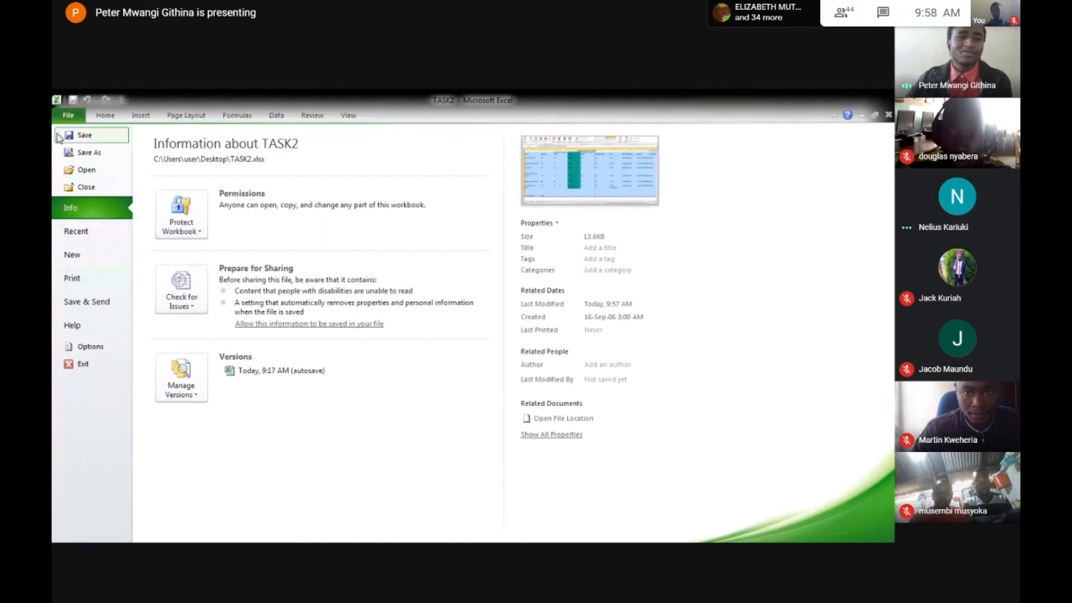
pyautogui.click(65, 117)
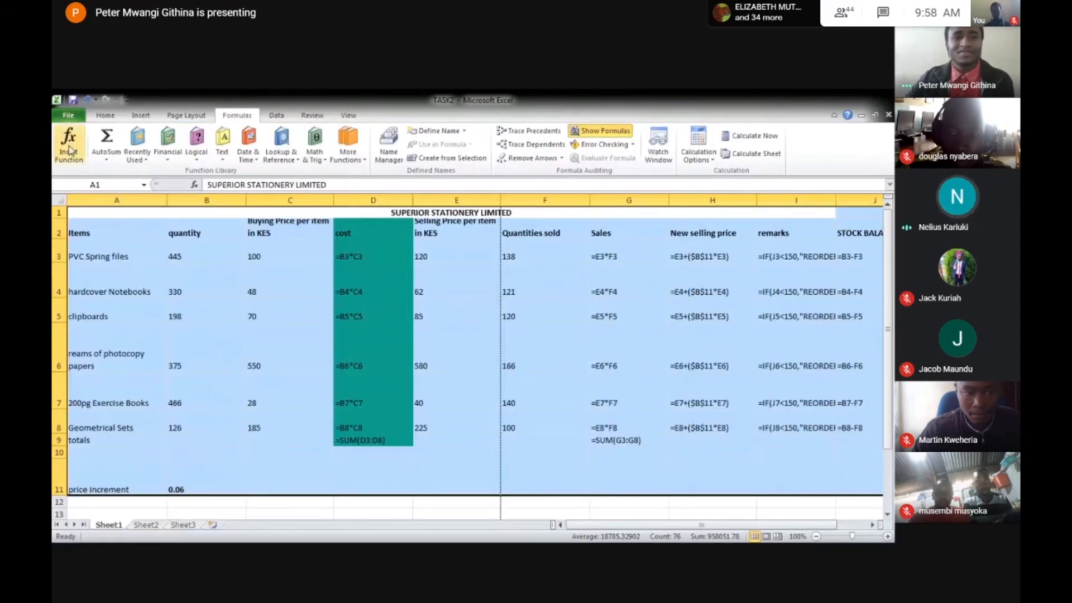
# Step: Undo the chart paste on Sheet2, and redo it
pyautogui.click(88, 100)
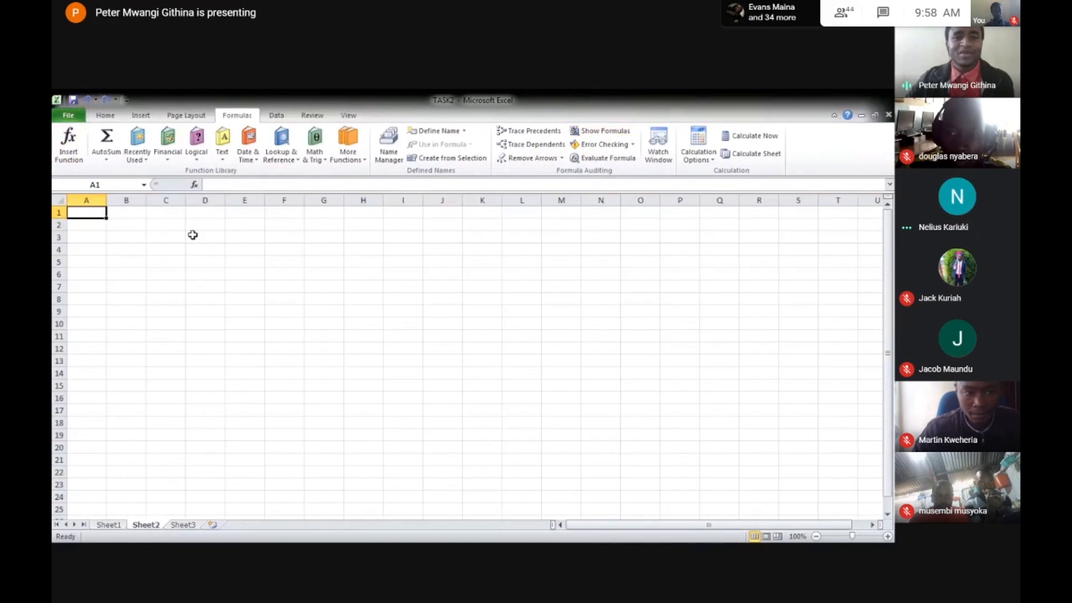
pyautogui.click(112, 527)
pyautogui.hotkey('ctrl', 'y')
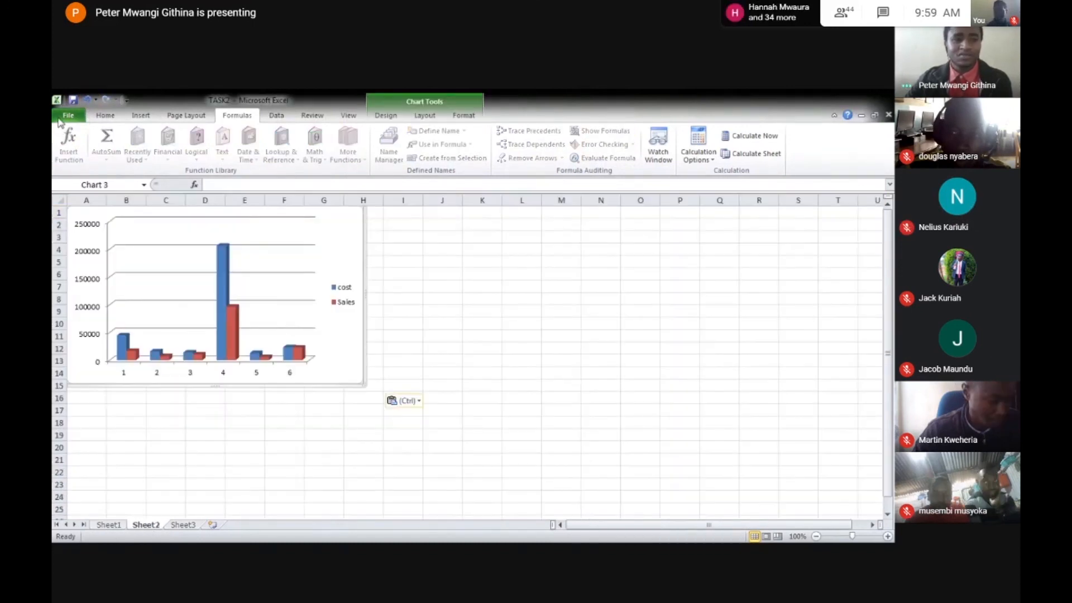
# Step: Delete the duplicate cost and sales chart from Sheet1, and switch the worksheet back from formulas to calculated values
pyautogui.click(112, 524)
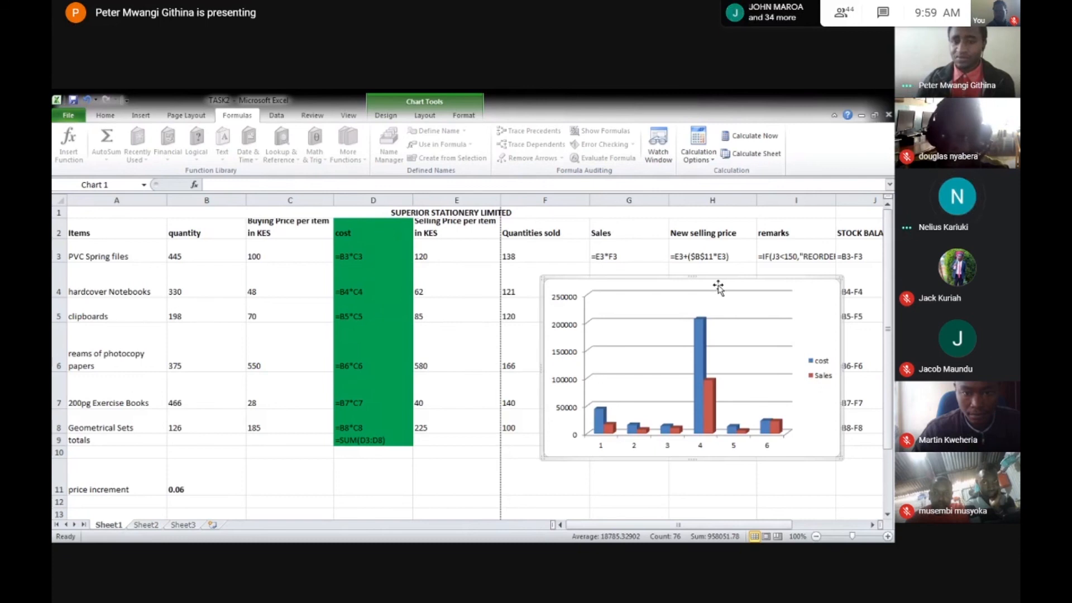
pyautogui.press('Delete')
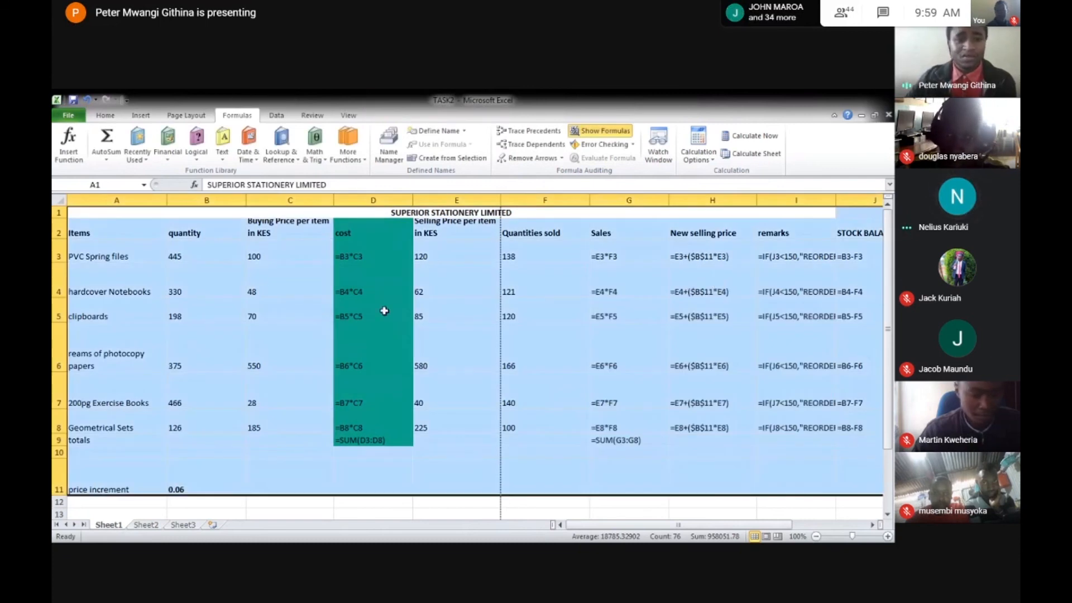
pyautogui.click(586, 132)
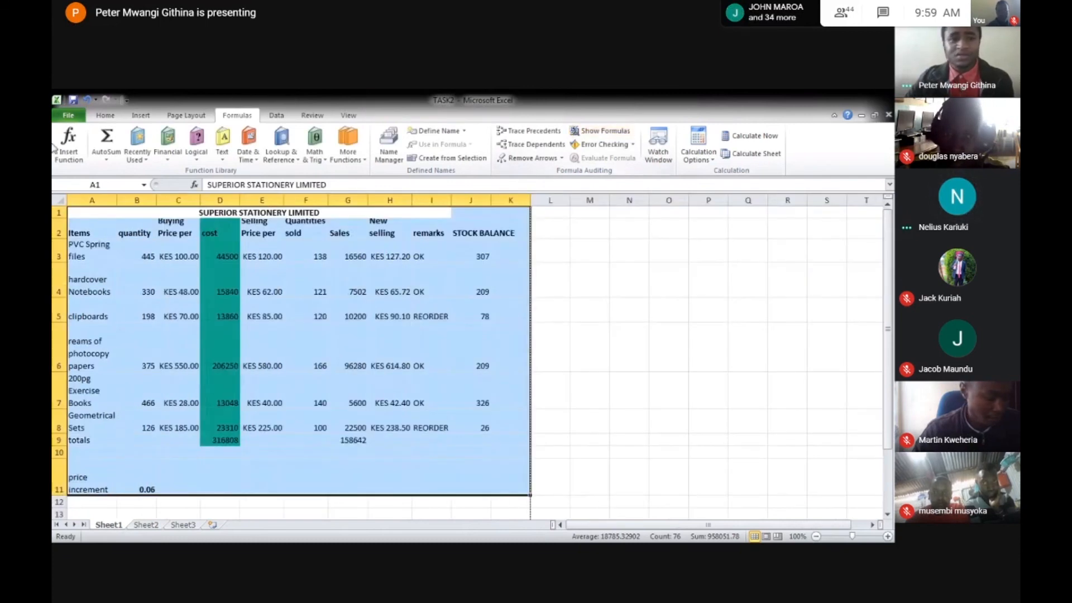
pyautogui.click(668, 390)
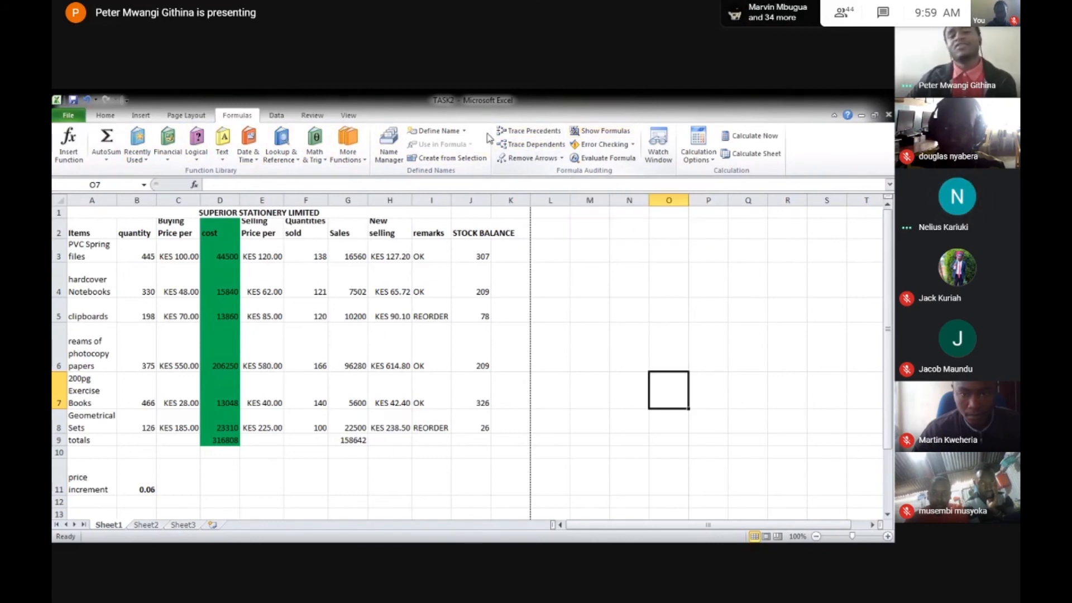
# Step: Select the range A1:K11 on Sheet1 and examine the worksheet's print preview
pyautogui.click(68, 116)
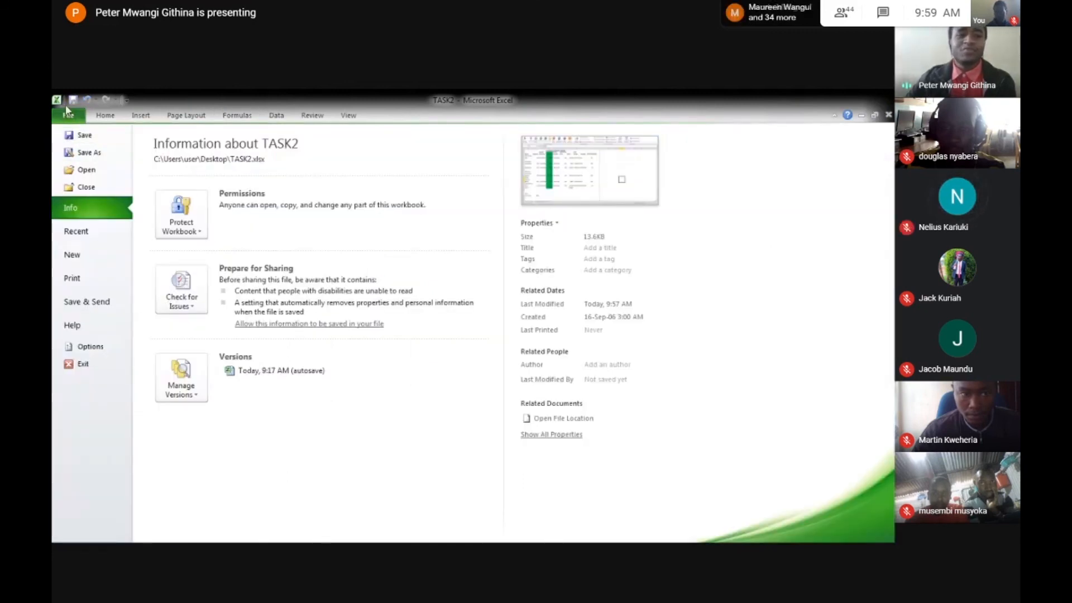
pyautogui.click(67, 115)
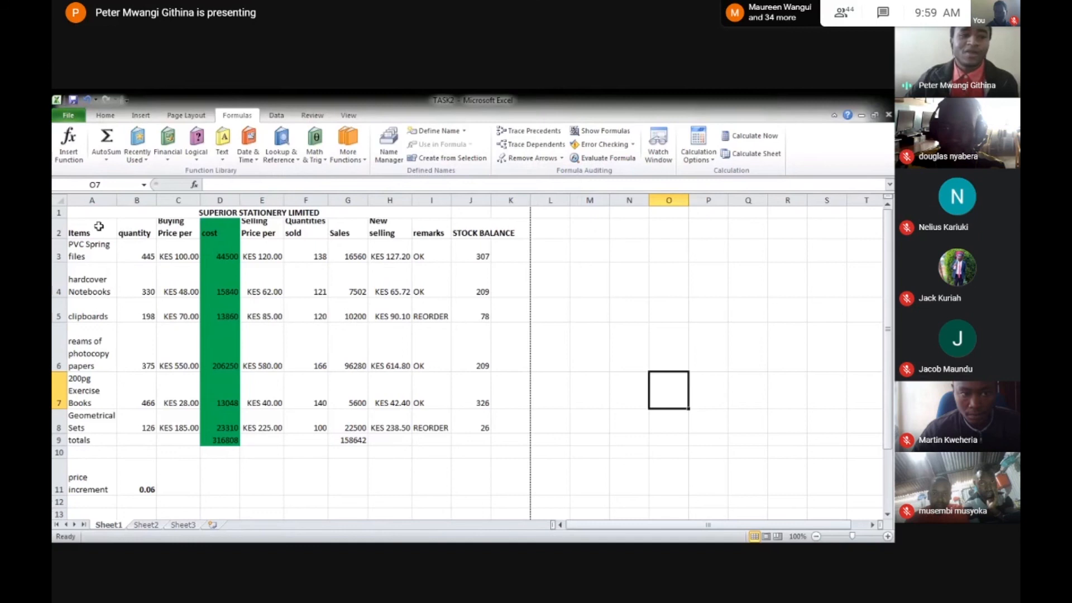
pyautogui.moveTo(87, 212); pyautogui.dragTo(514, 333)
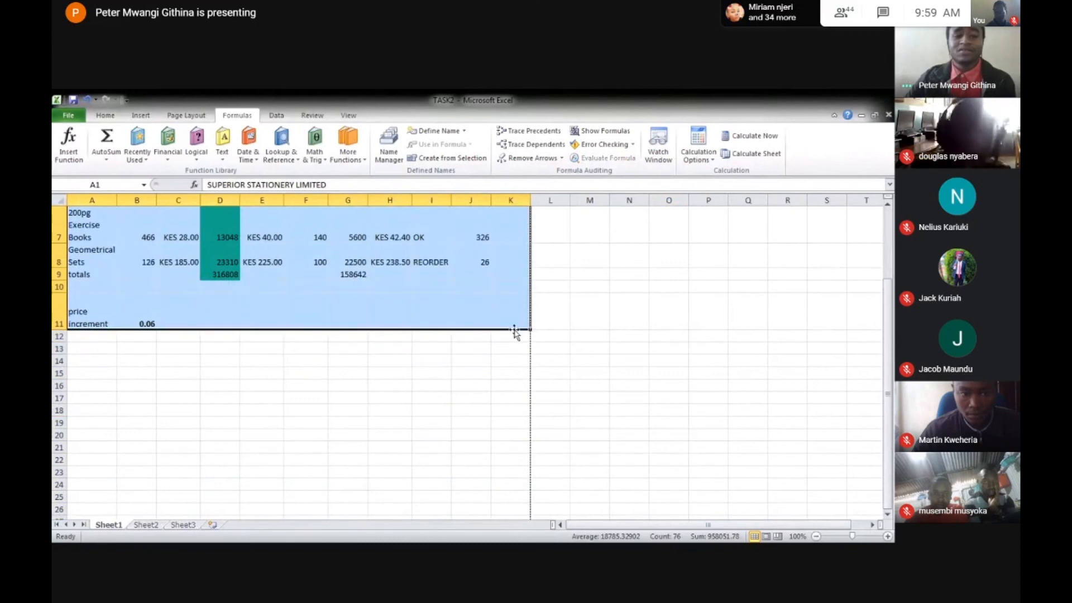
pyautogui.click(65, 115)
pyautogui.click(77, 271)
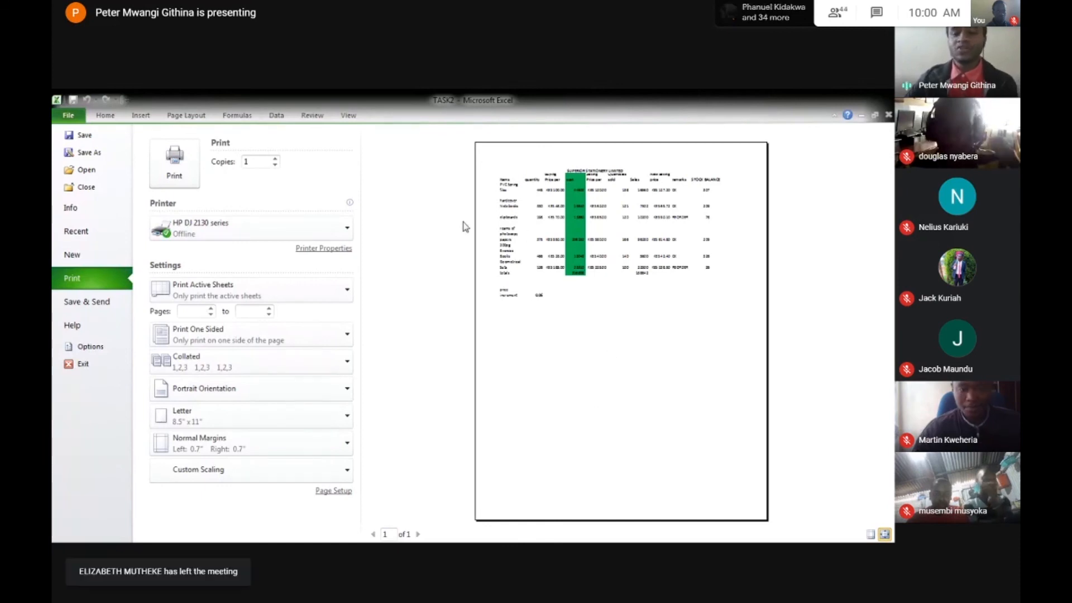
pyautogui.click(70, 115)
pyautogui.scroll(2, 510, 363)
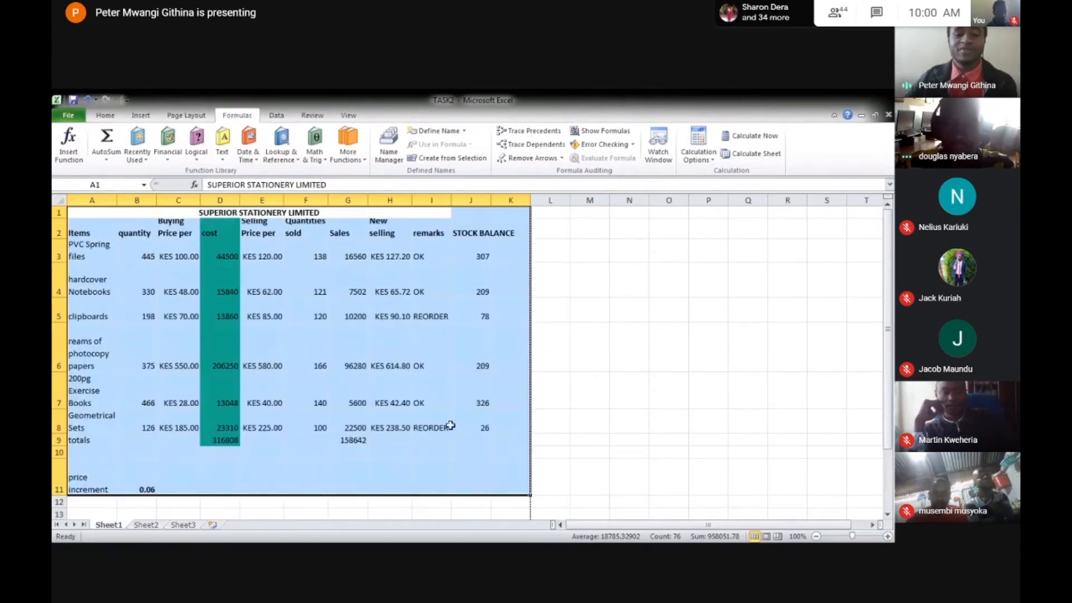
pyautogui.click(661, 264)
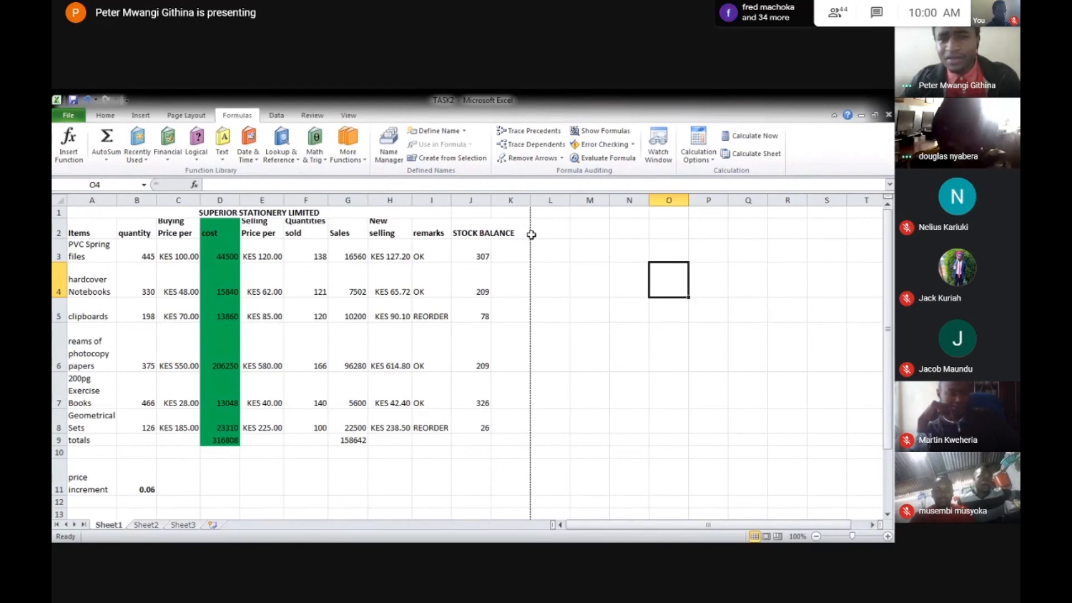
pyautogui.click(346, 225)
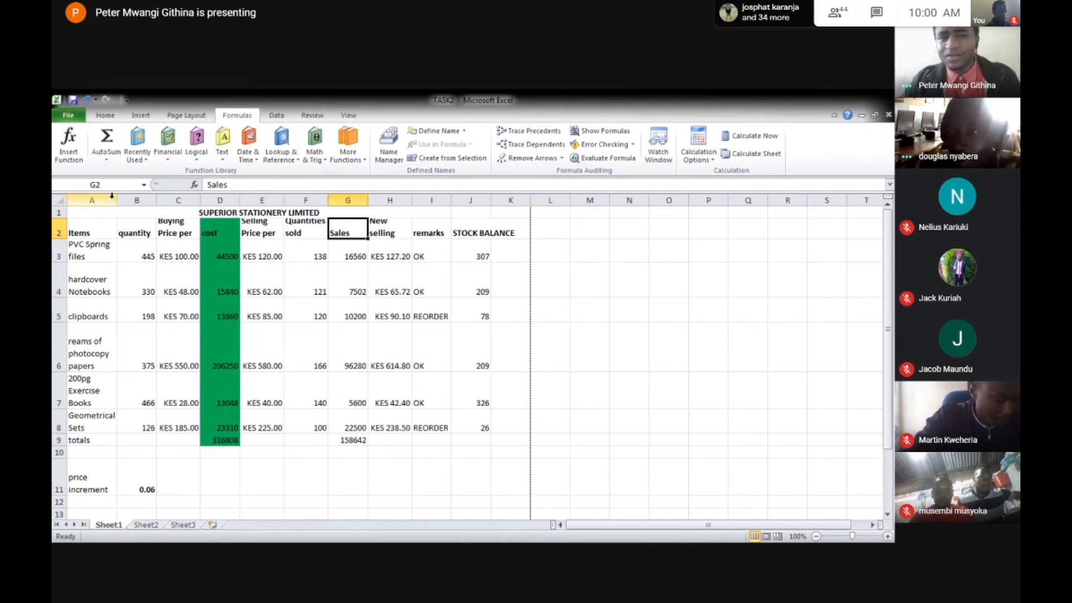
pyautogui.moveTo(86, 216); pyautogui.dragTo(497, 488)
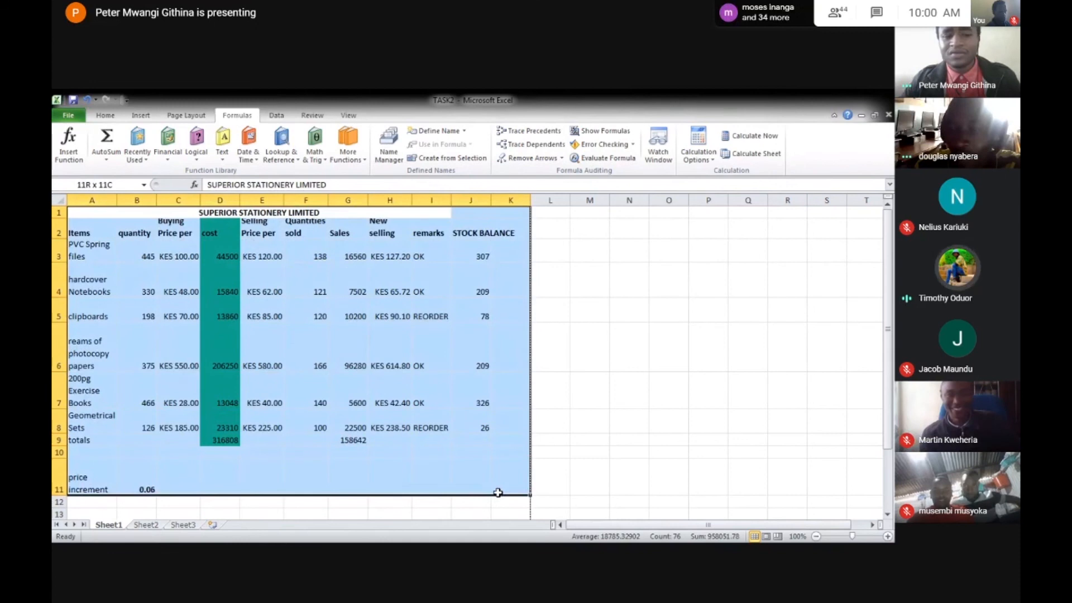
pyautogui.moveTo(498, 493); pyautogui.dragTo(495, 490)
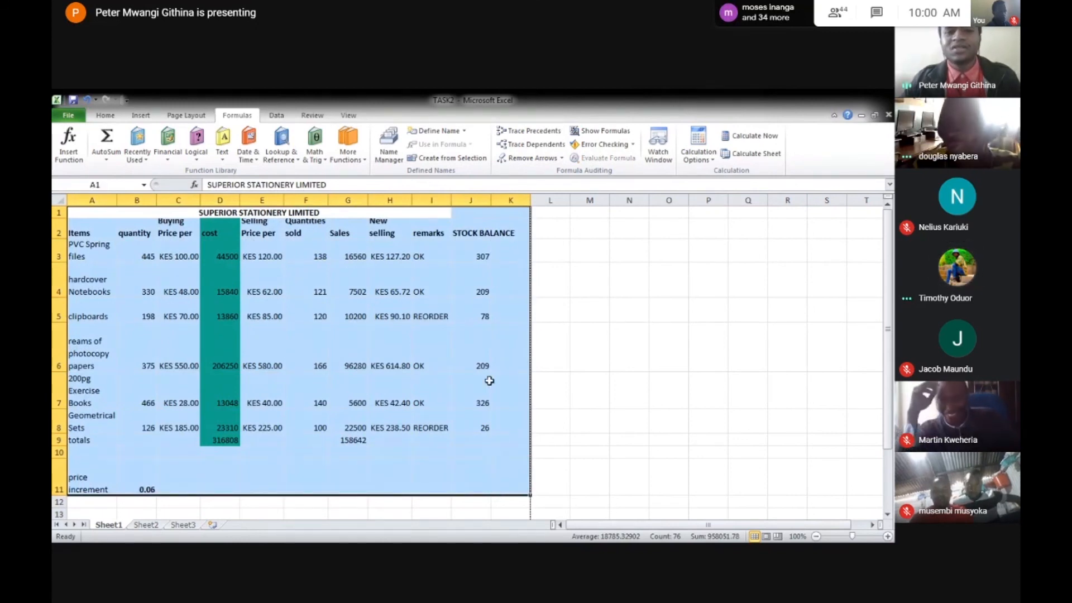
pyautogui.click(139, 116)
pyautogui.click(107, 117)
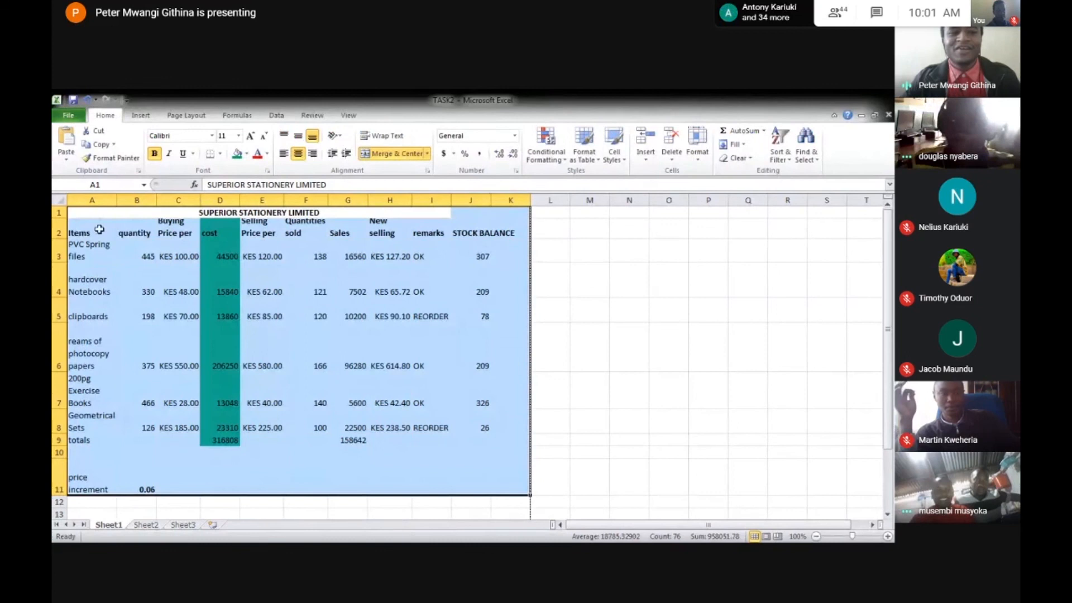
# Step: Select the range A1:J11 on Sheet1 and examine the border options in its cell formatting settings
pyautogui.click(96, 215)
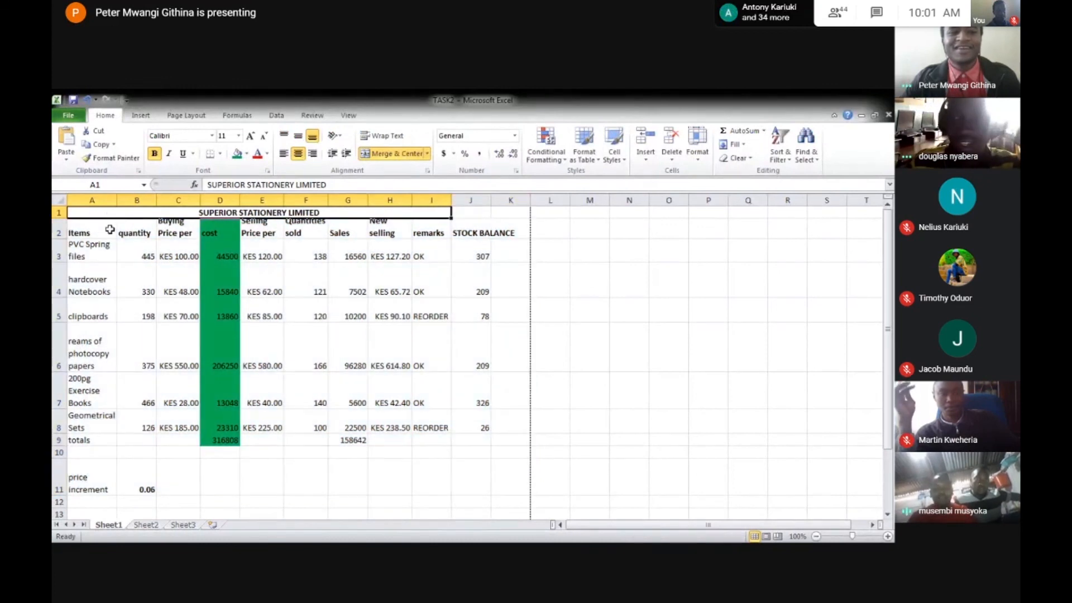
pyautogui.click(110, 229)
pyautogui.click(105, 213)
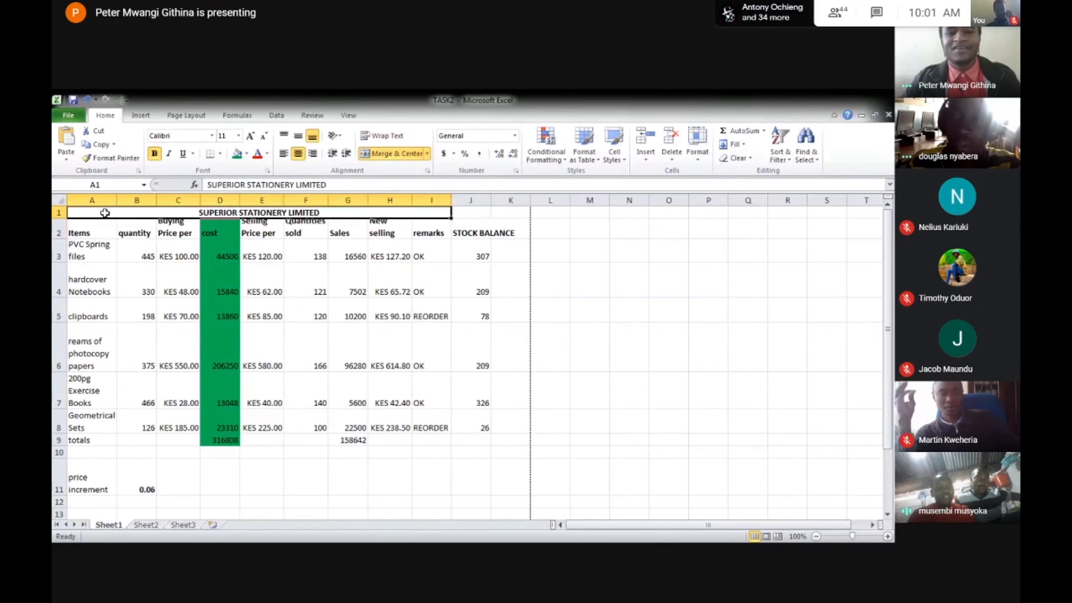
pyautogui.moveTo(104, 212); pyautogui.dragTo(486, 491)
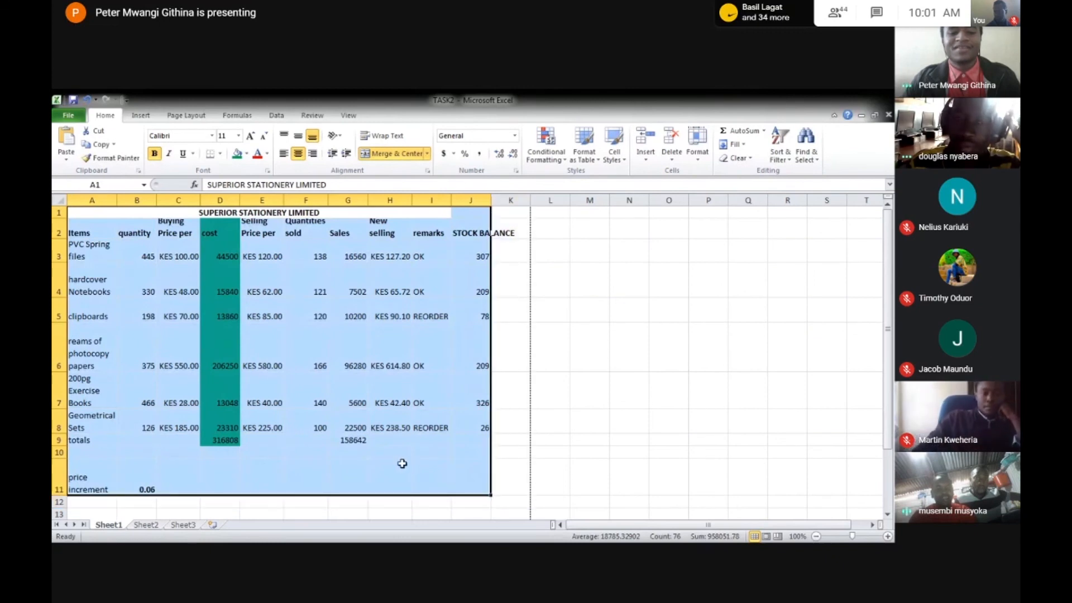
pyautogui.rightClick(345, 428)
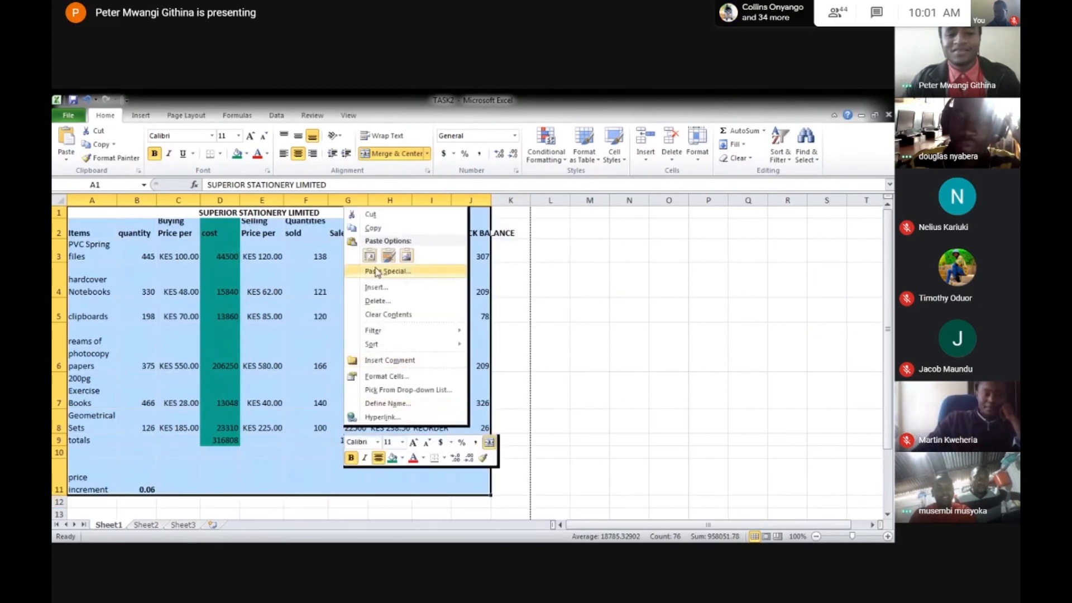
pyautogui.click(380, 377)
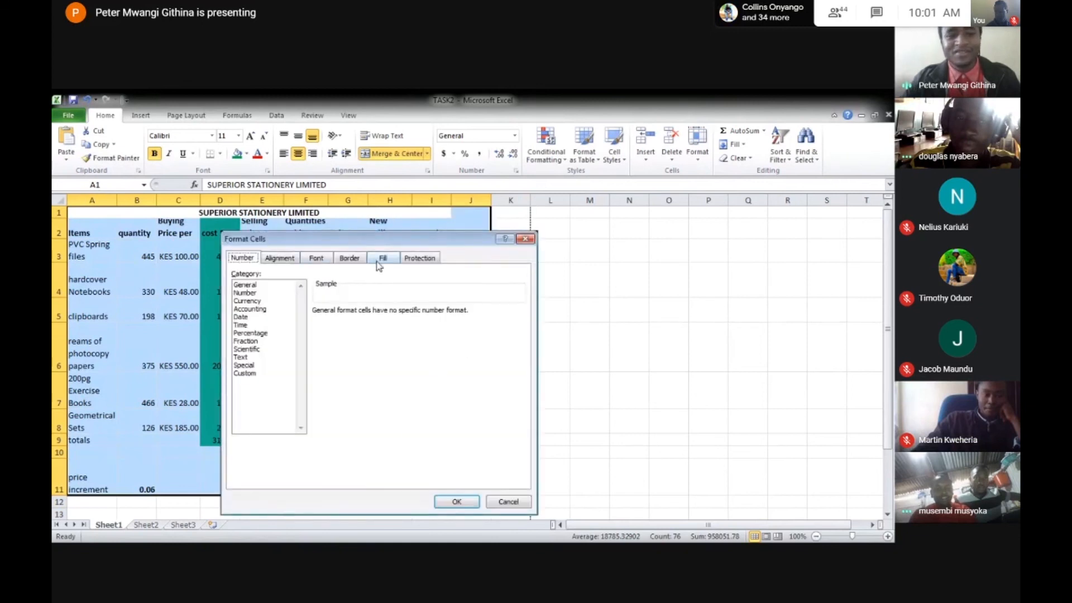
pyautogui.click(356, 260)
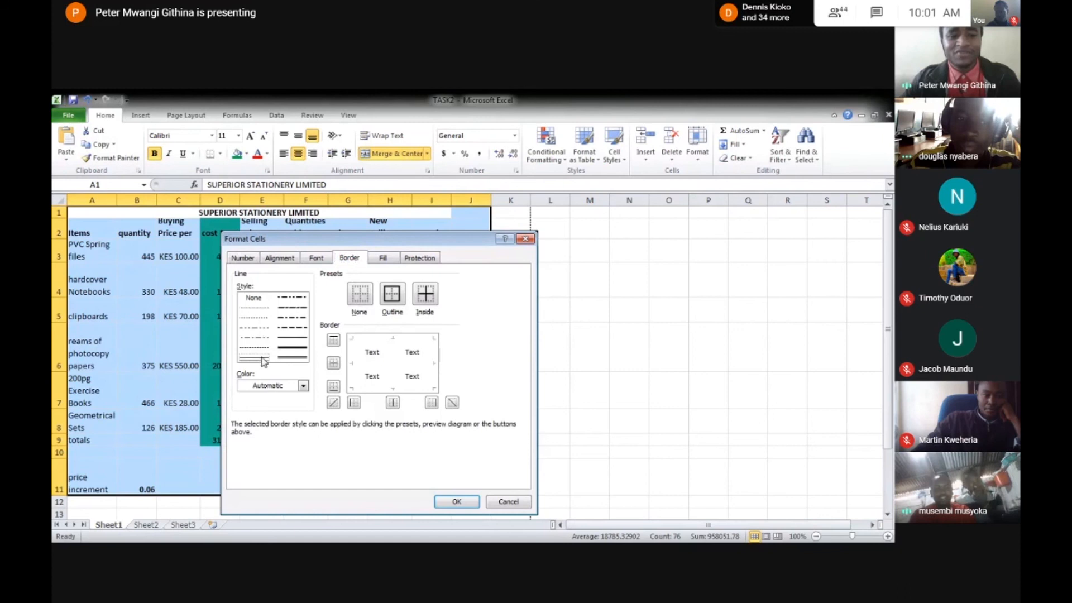
pyautogui.click(453, 502)
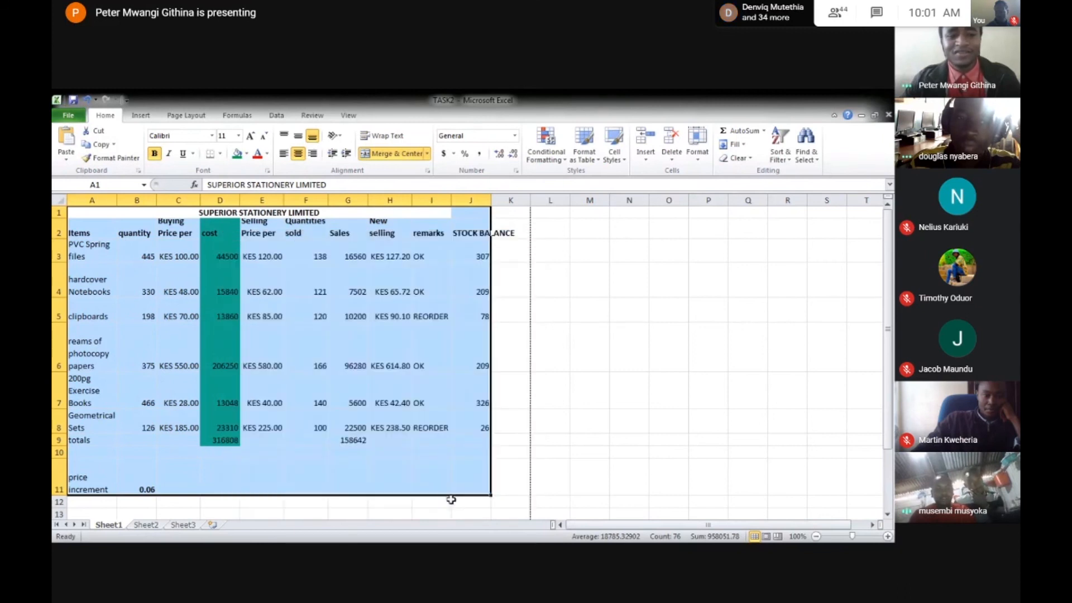
pyautogui.rightClick(341, 306)
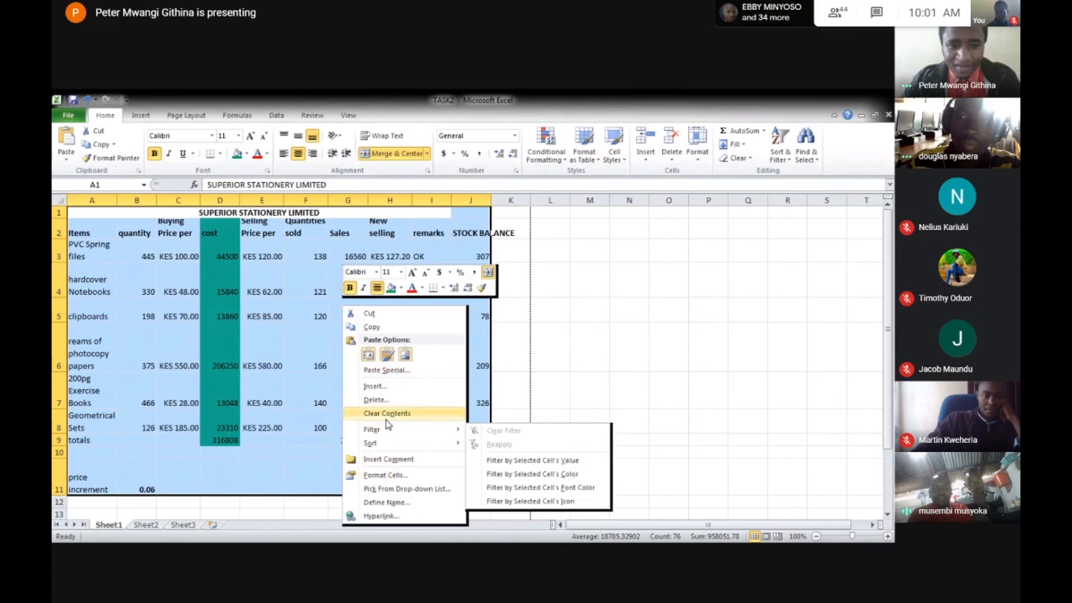
pyautogui.click(385, 474)
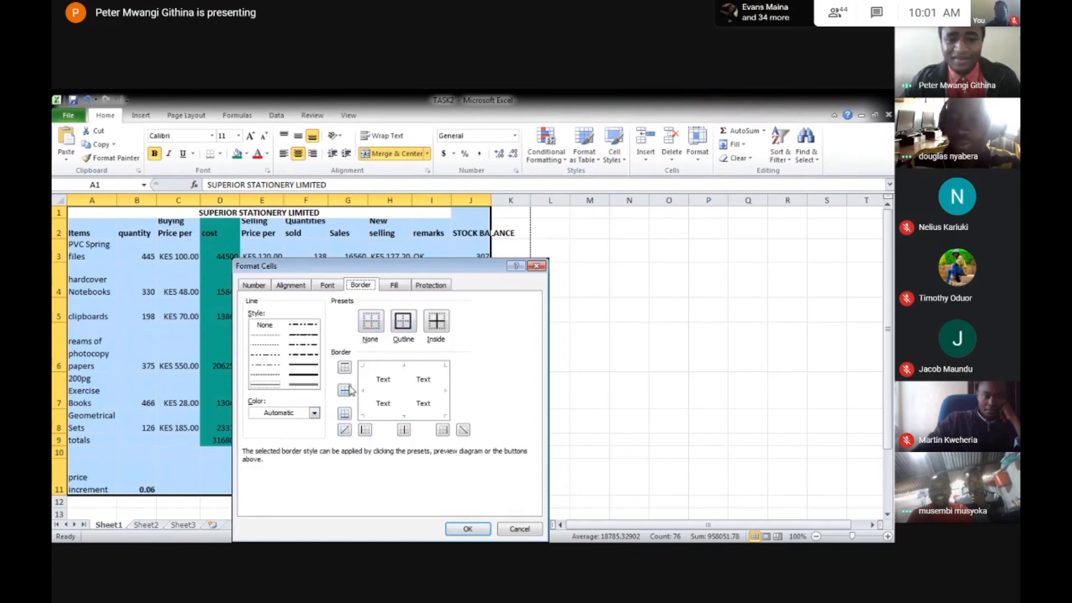
pyautogui.click(279, 387)
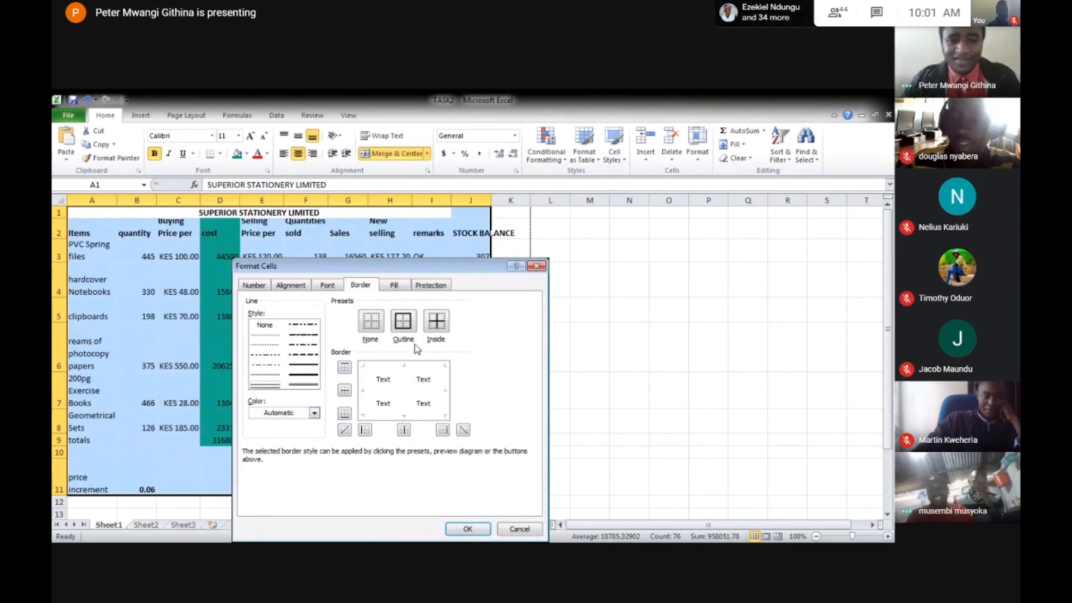
pyautogui.click(534, 265)
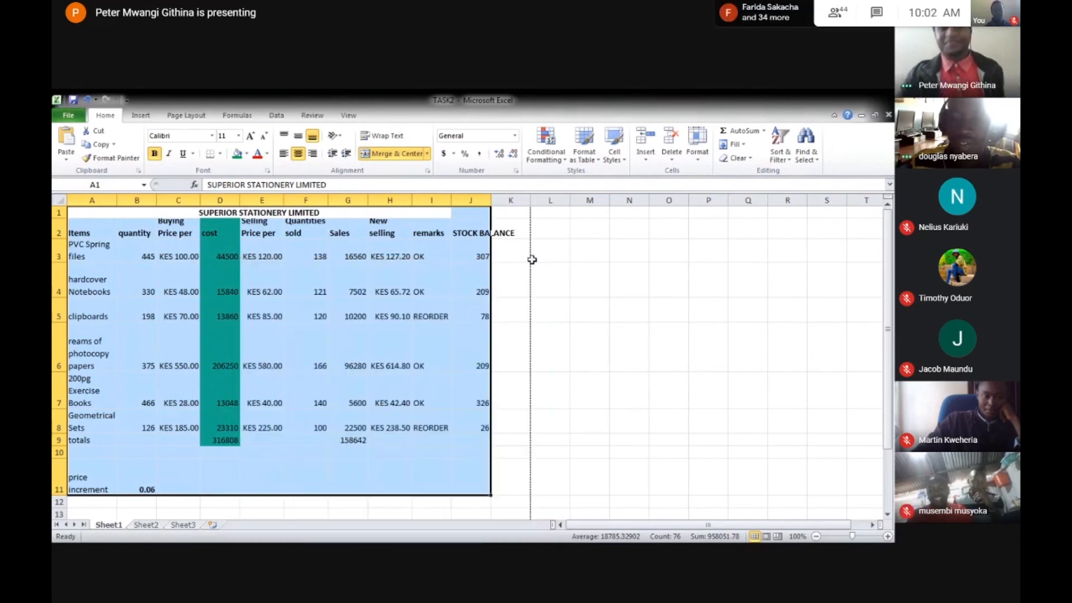
pyautogui.click(390, 352)
# Step: Switch to the Google Meet call and look through its list of participants
pyautogui.click(836, 13)
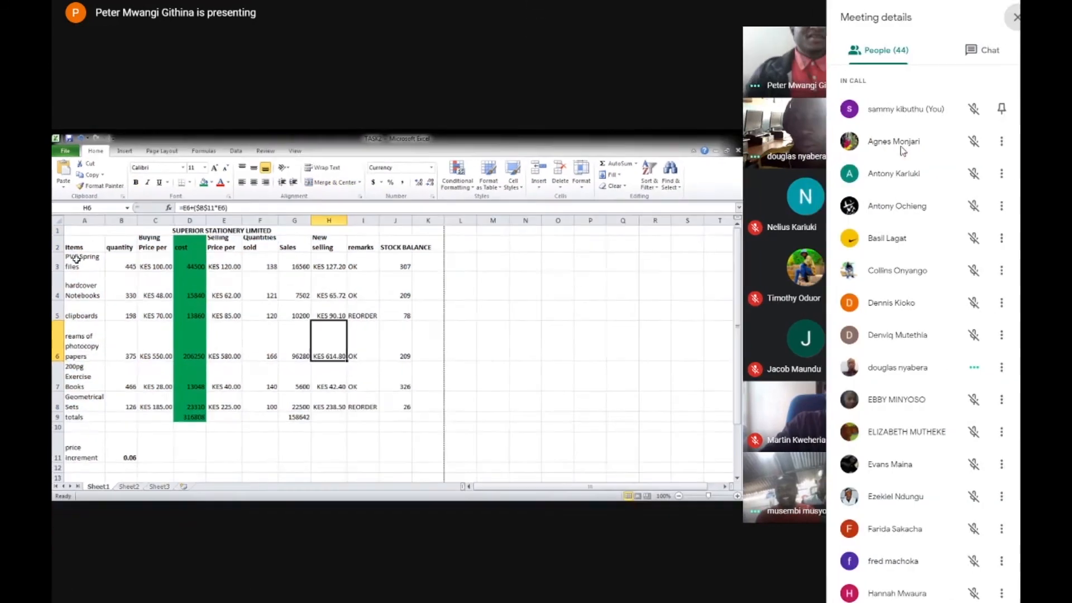
pyautogui.scroll(-3, 906, 146)
pyautogui.scroll(-3, 906, 148)
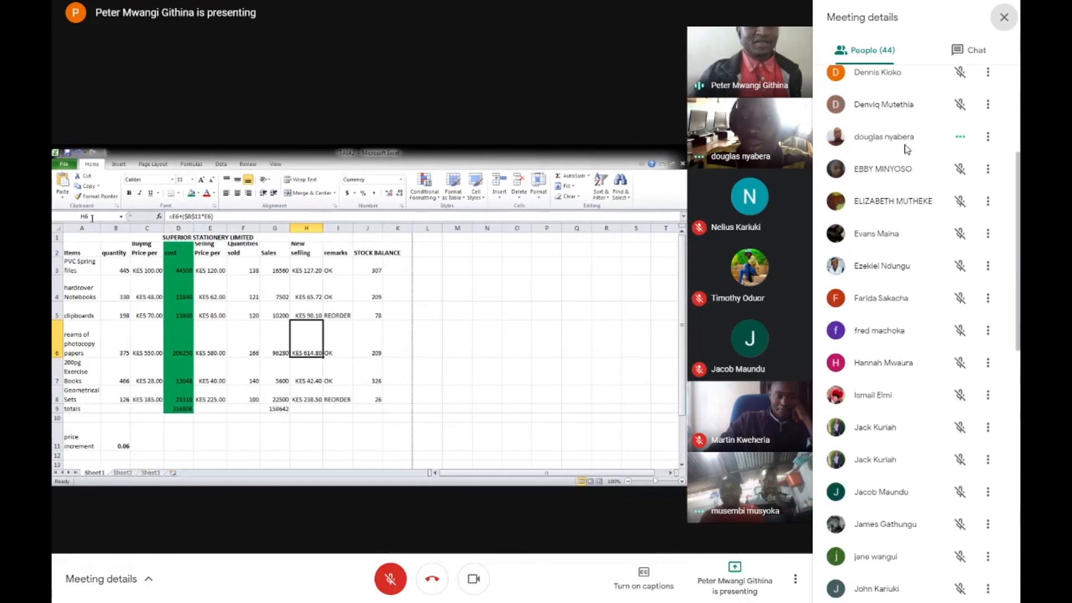
pyautogui.scroll(10, 905, 148)
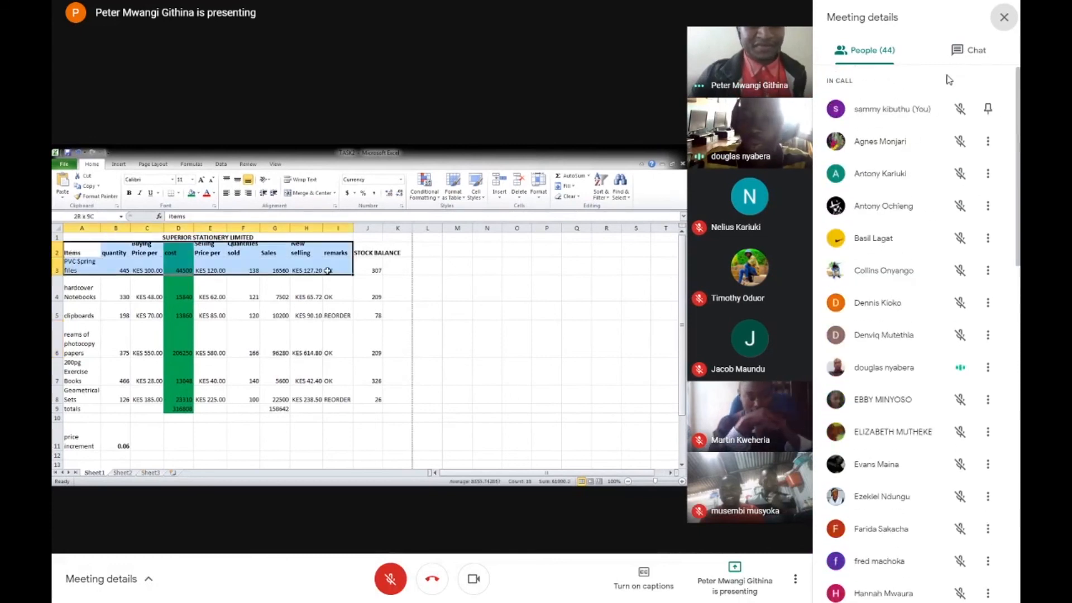
pyautogui.click(1003, 17)
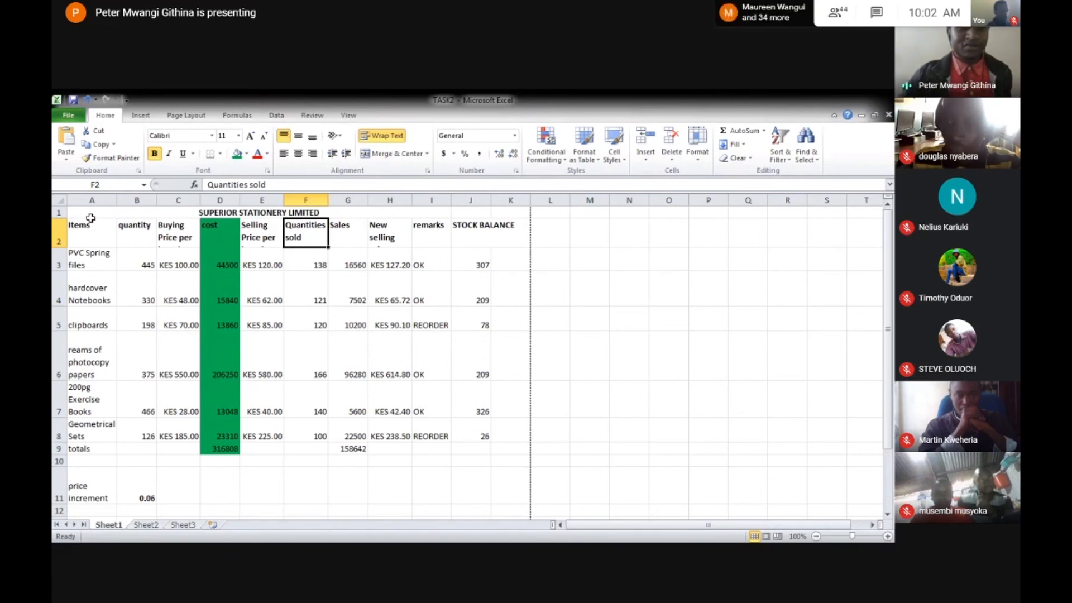
# Step: Review the table range A1:K11 on Sheet1 and the cost and sales chart on Sheet2
pyautogui.moveTo(83, 216); pyautogui.dragTo(494, 494)
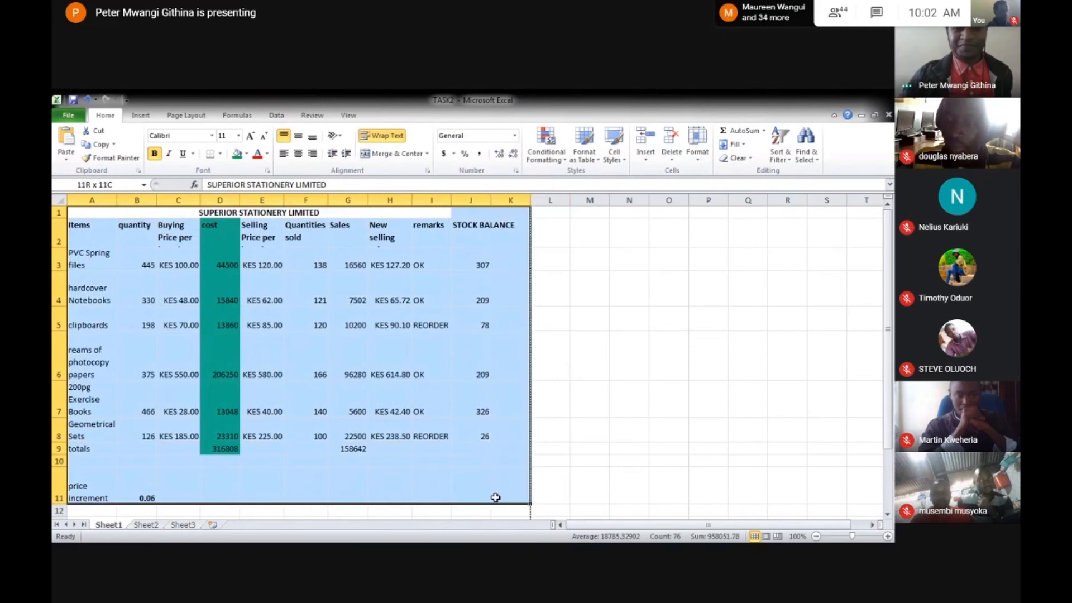
pyautogui.click(405, 450)
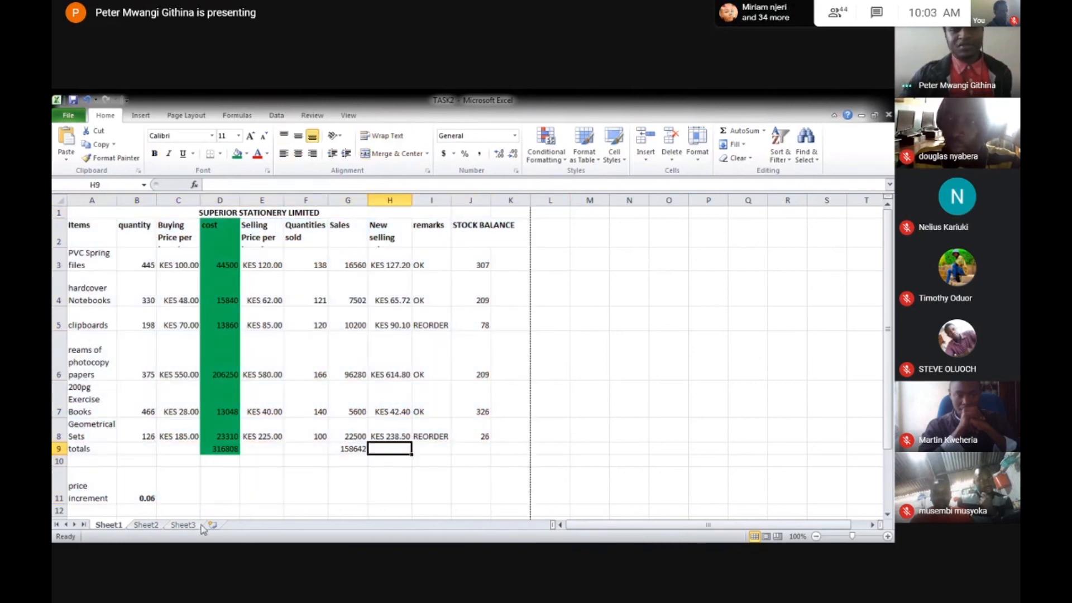
pyautogui.click(146, 525)
pyautogui.click(179, 264)
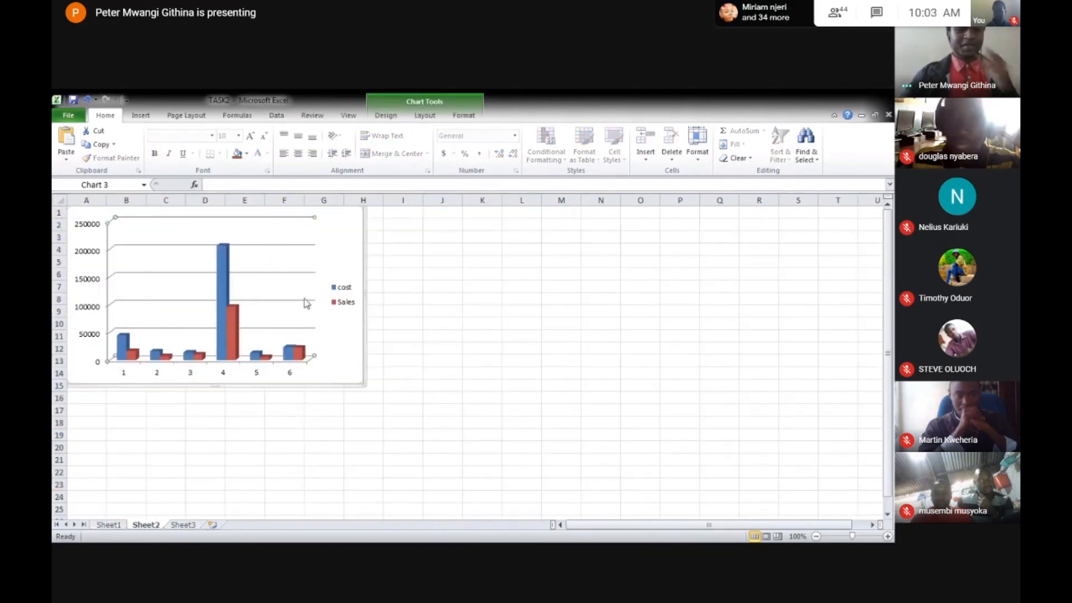
pyautogui.click(488, 325)
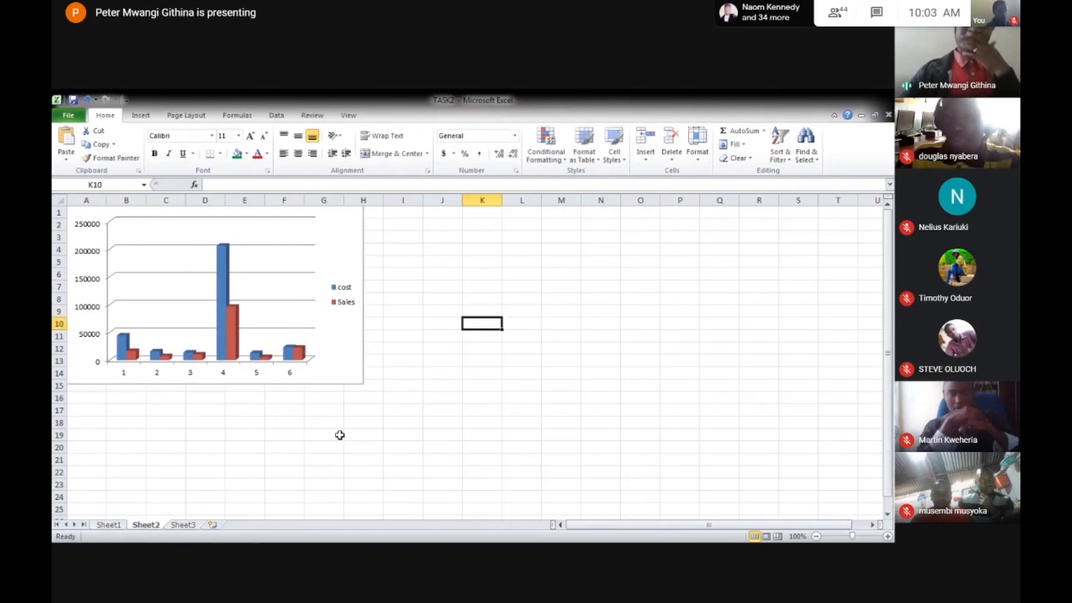
pyautogui.click(331, 364)
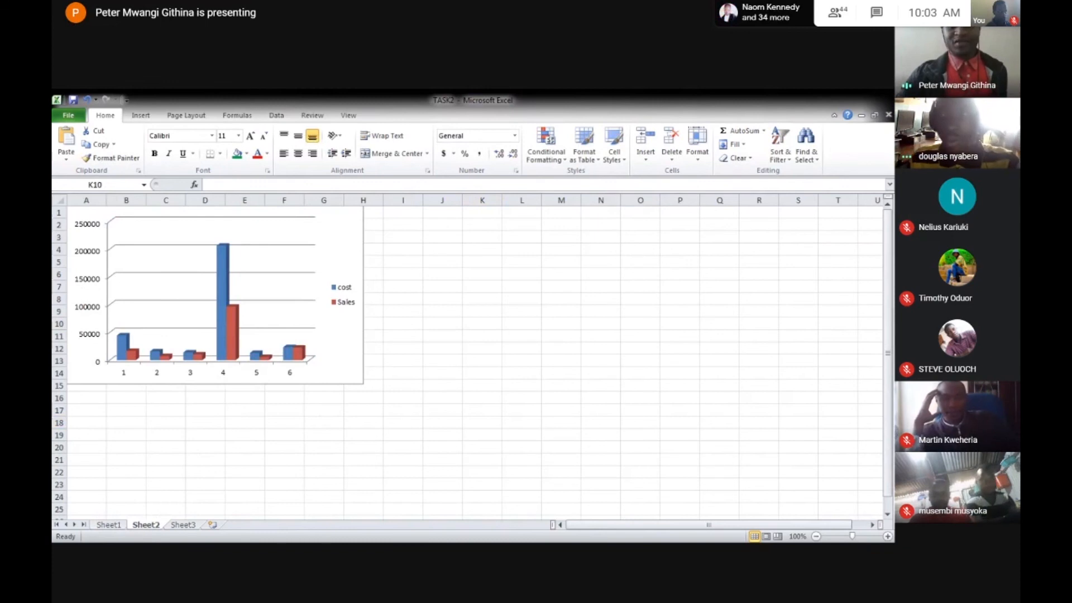